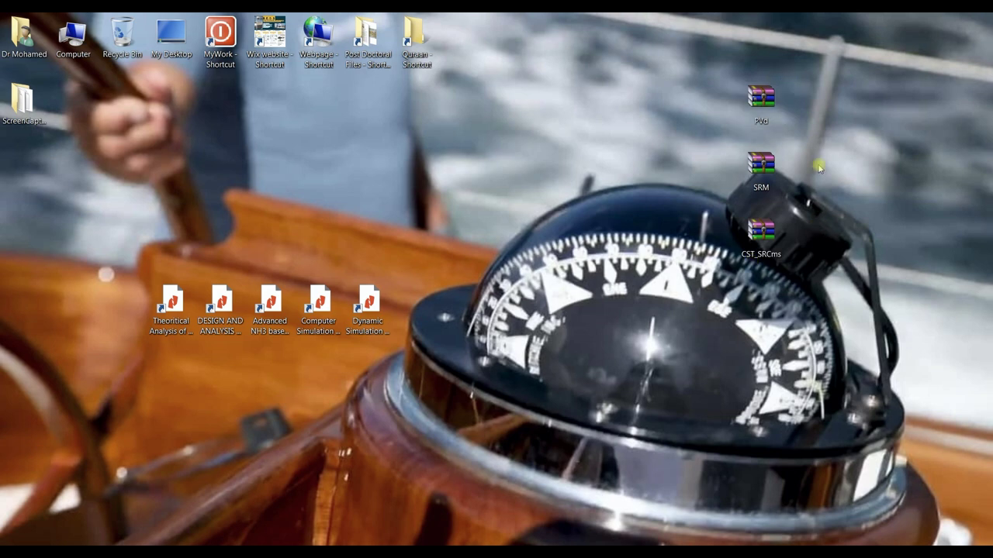
# Extract the three selected archives onto the desktop, confirming the archive password
pyautogui.moveTo(803, 70); pyautogui.dragTo(702, 273)
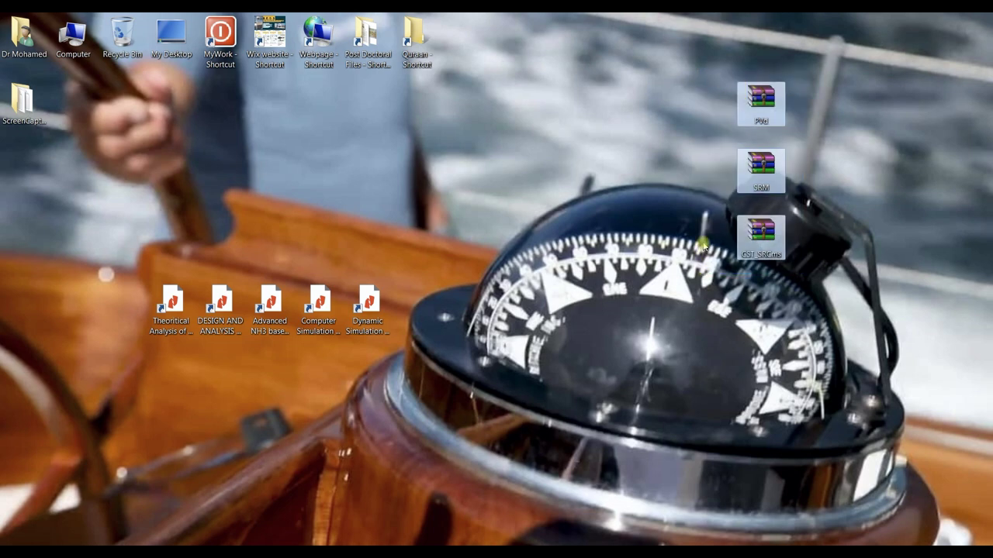
pyautogui.rightClick(757, 115)
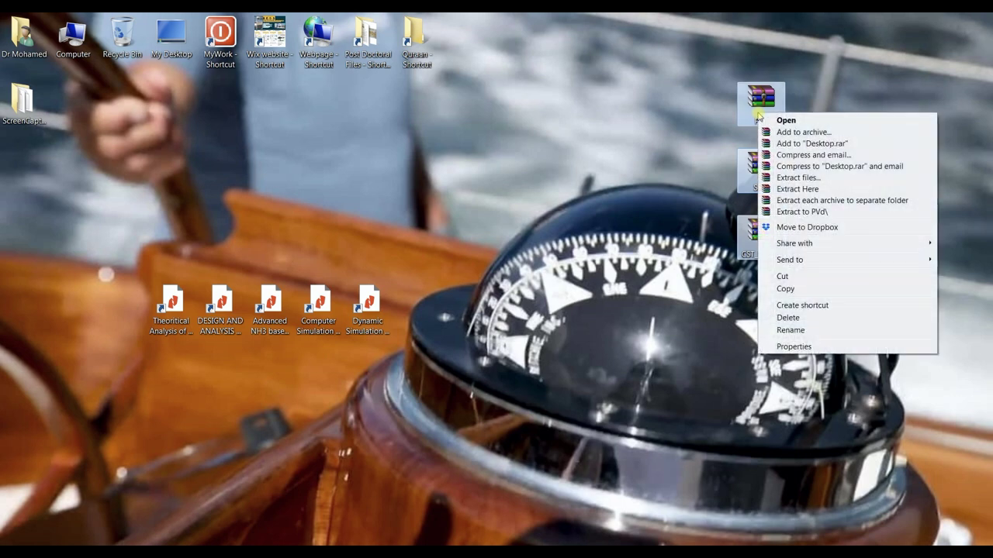
pyautogui.click(811, 190)
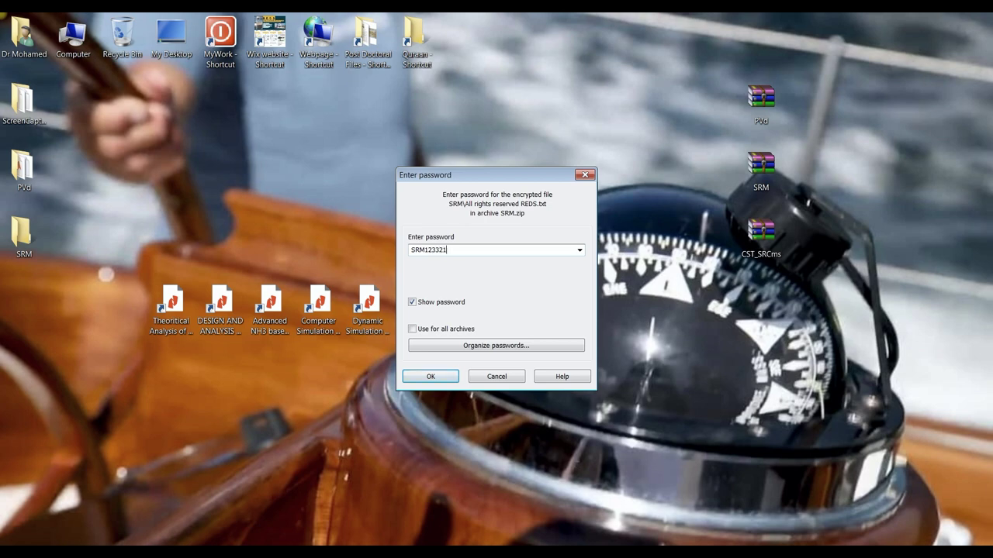
pyautogui.press('Return')
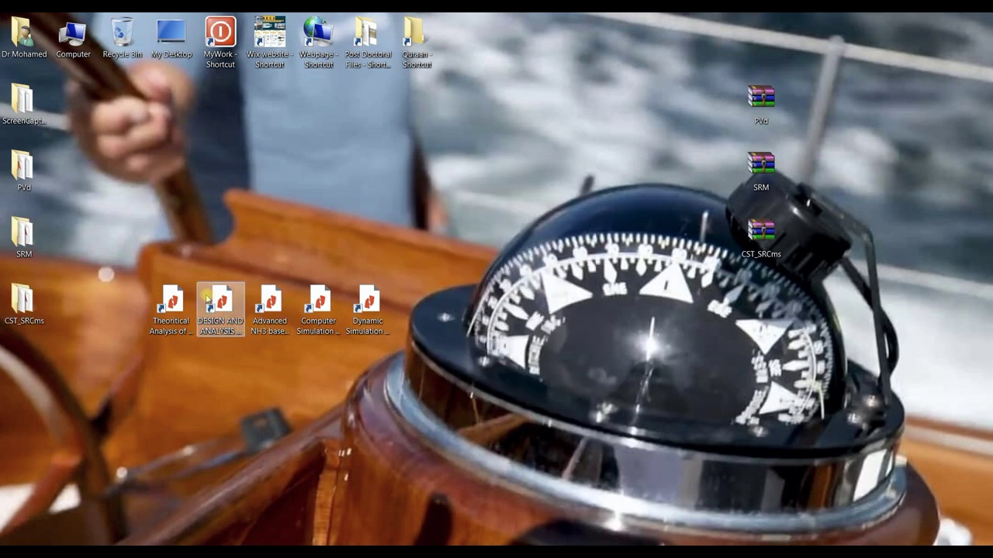
# Show the PVd folder's files as Large Icons, preview its pv images, then close it
pyautogui.moveTo(66, 153); pyautogui.dragTo(7, 322)
pyautogui.doubleClick(24, 170)
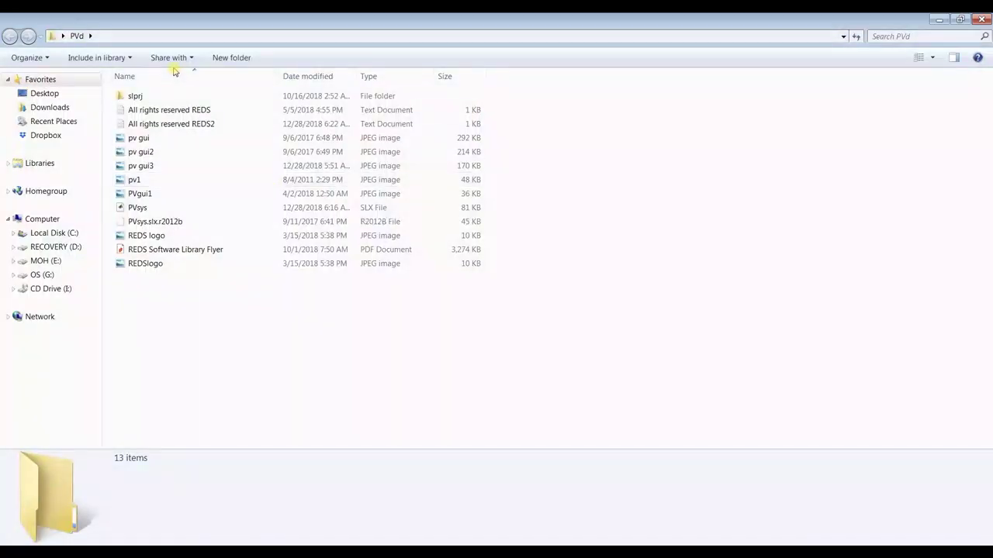
pyautogui.click(140, 139)
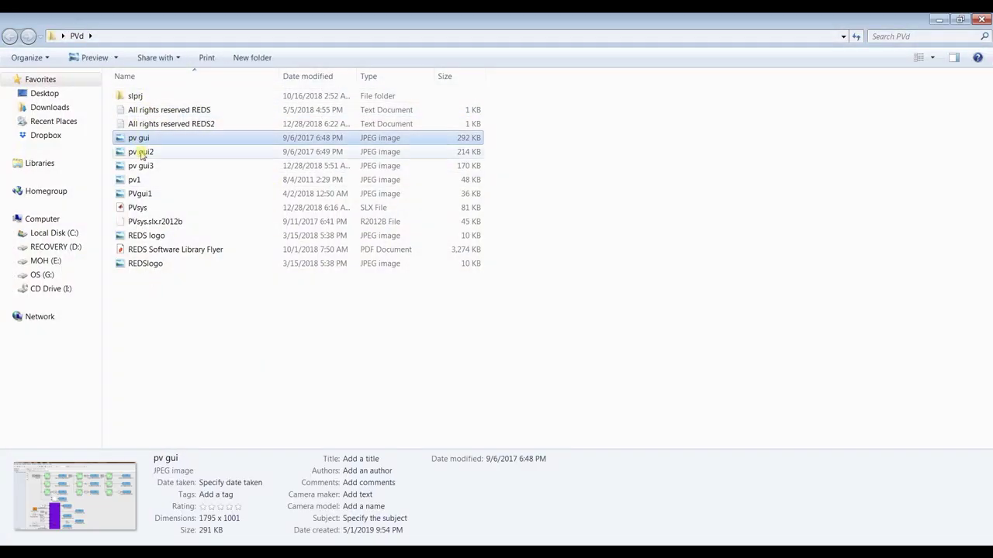
pyautogui.click(935, 59)
pyautogui.click(931, 46)
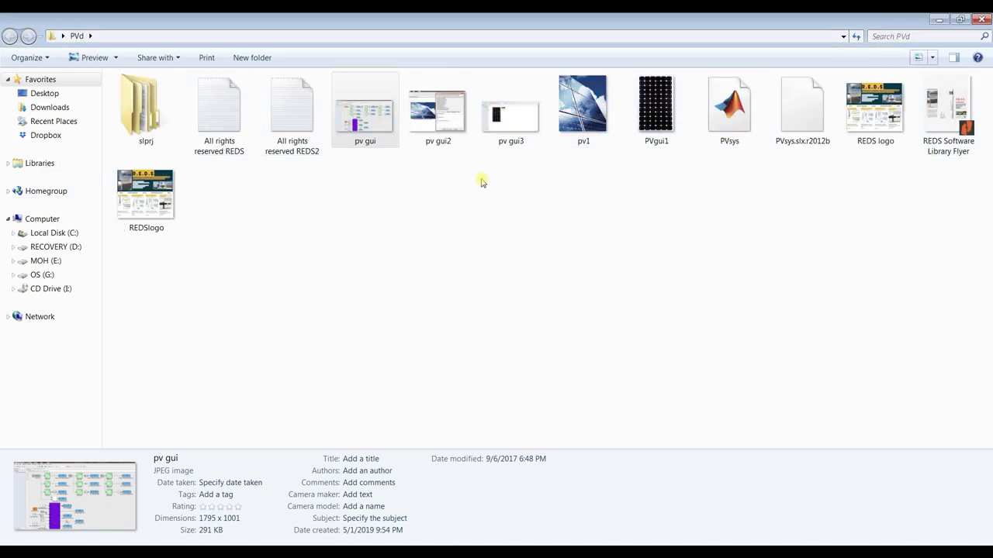
pyautogui.click(510, 116)
pyautogui.click(437, 117)
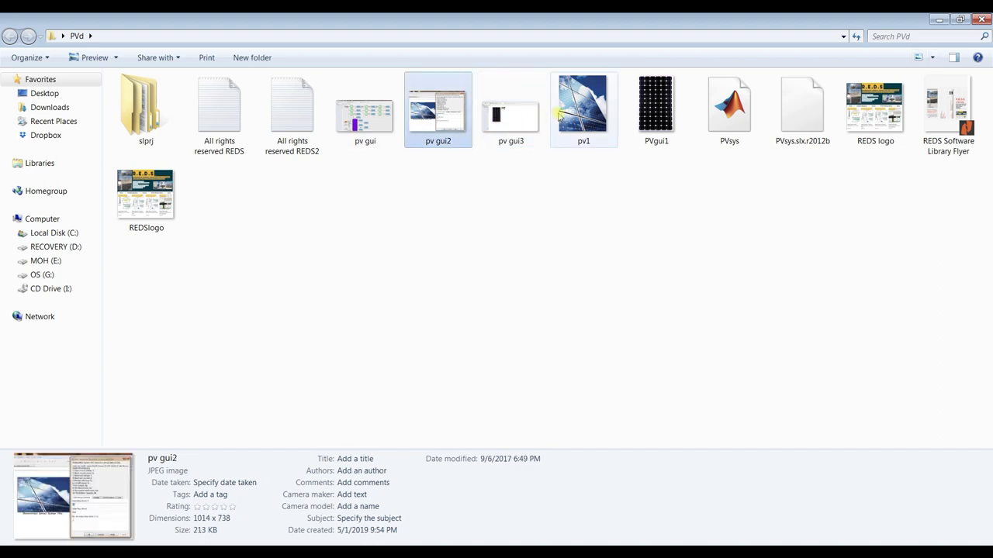
pyautogui.click(583, 109)
pyautogui.click(985, 20)
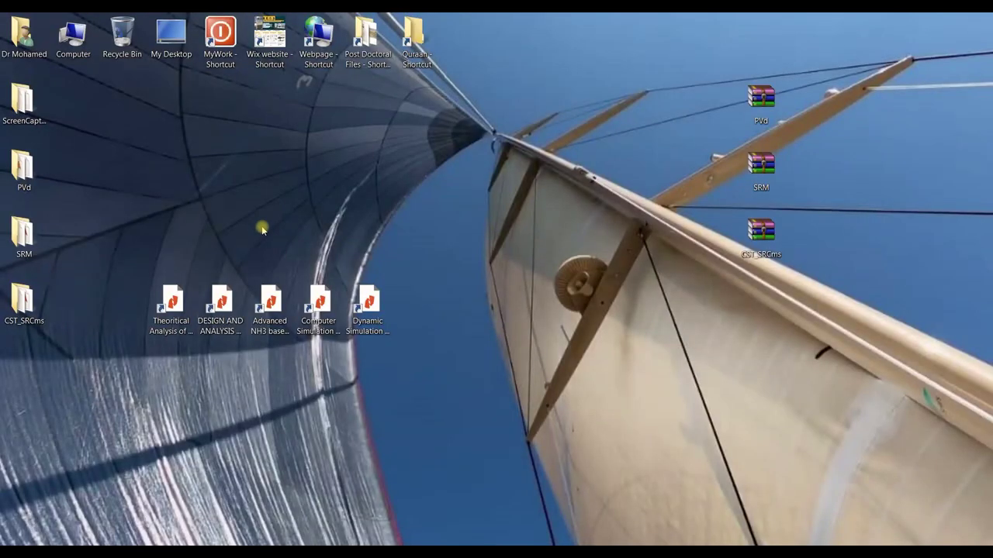
# Add a new desktop folder called RAHUL, then reopen the PVd folder
pyautogui.moveTo(69, 161); pyautogui.dragTo(49, 266)
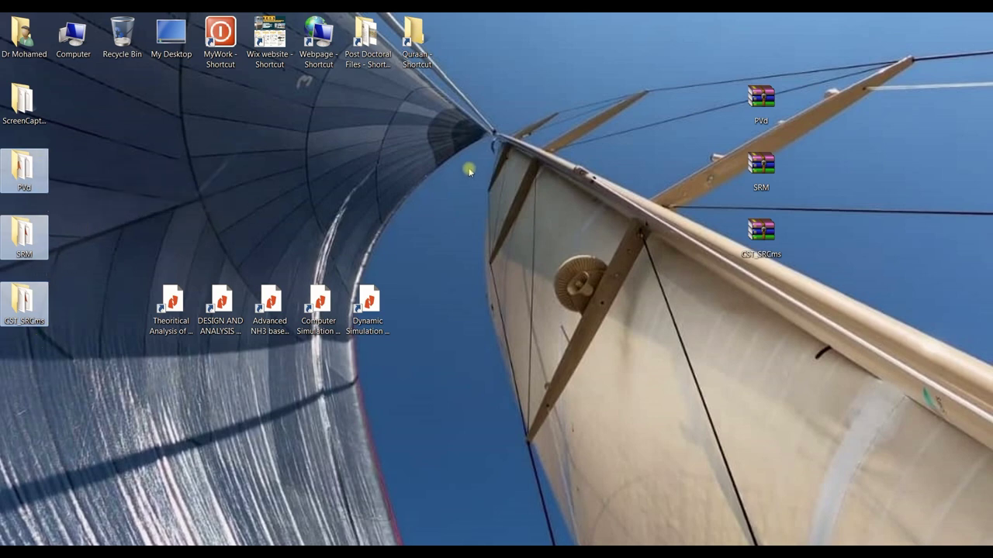
pyautogui.moveTo(73, 159); pyautogui.dragTo(19, 323)
pyautogui.rightClick(478, 167)
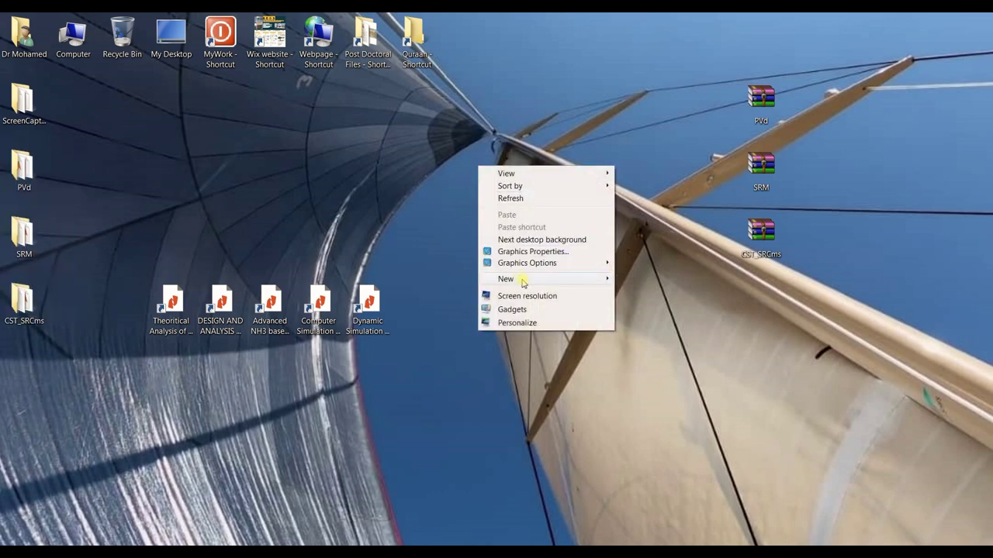
pyautogui.moveTo(504, 279)
pyautogui.click(632, 280)
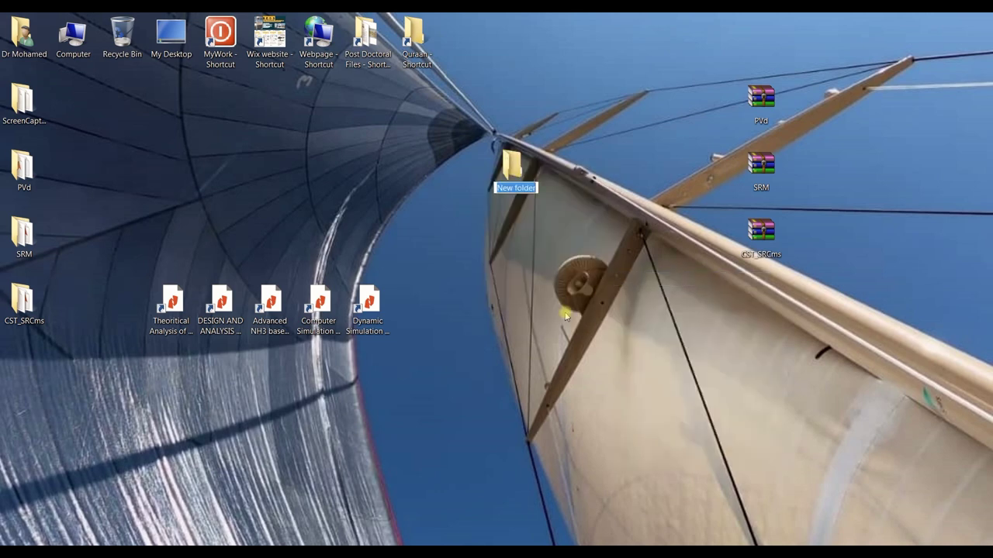
pyautogui.write('rA')
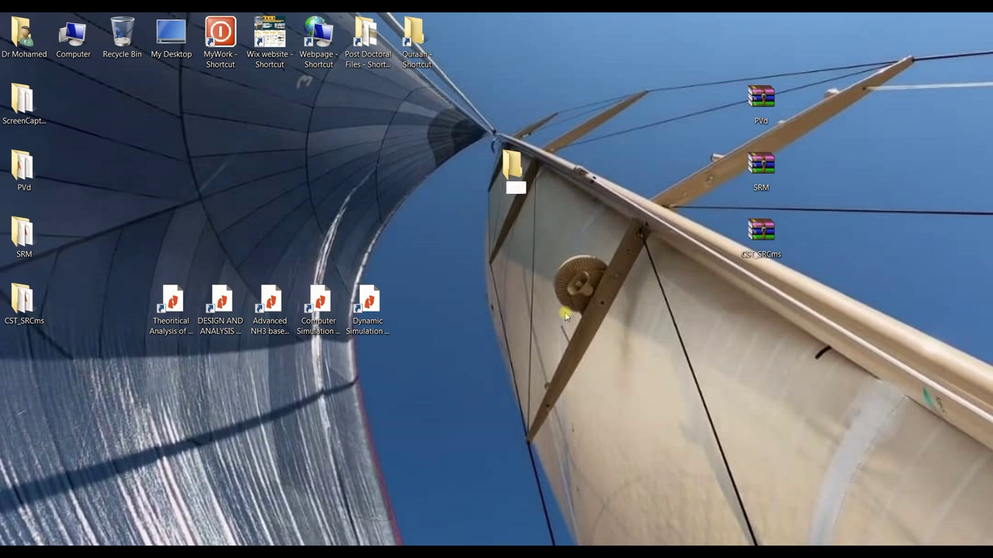
pyautogui.write('RAHUL')
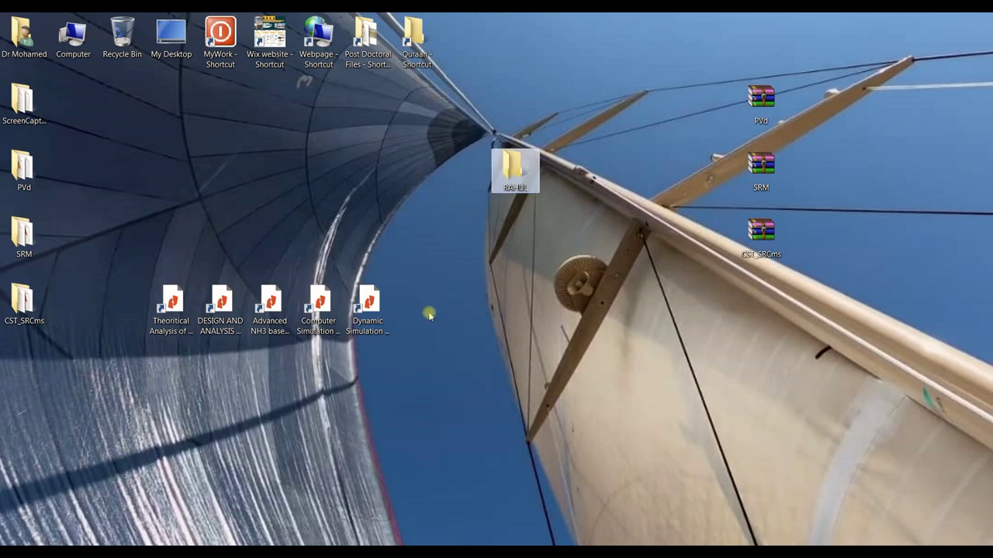
pyautogui.doubleClick(33, 174)
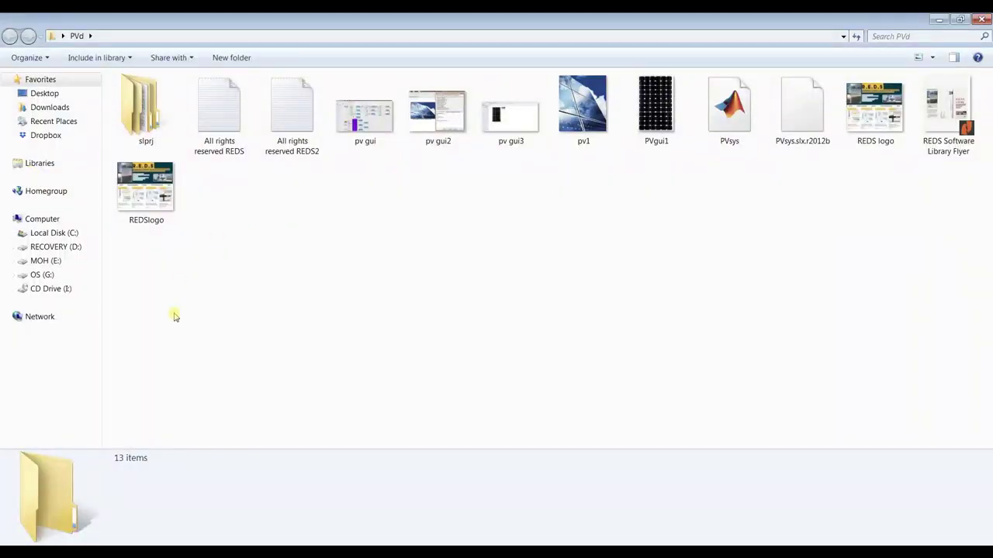
# Copy all 13 PVd items and paste them into the empty RAHUL folder
pyautogui.hotkey('ctrl', 'a')
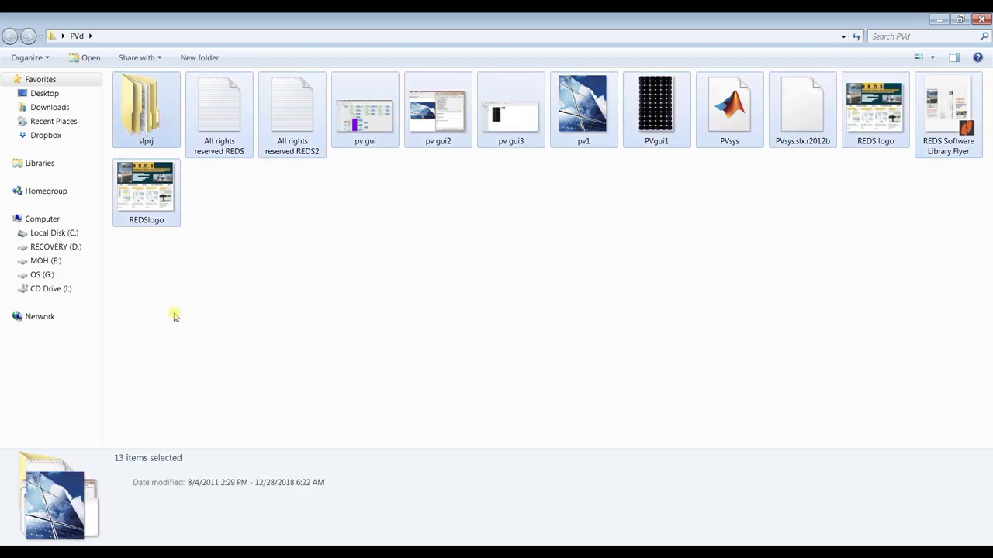
pyautogui.rightClick(294, 113)
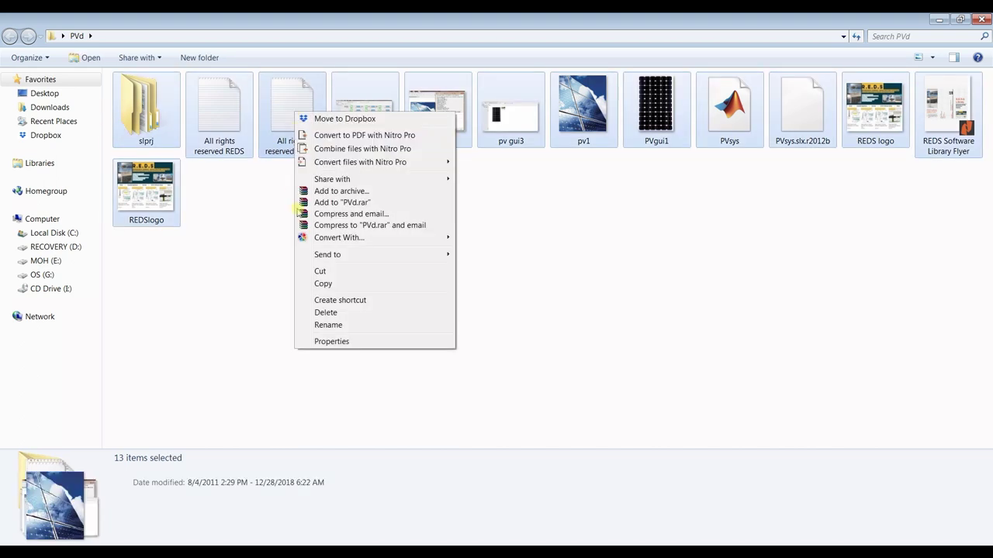
pyautogui.click(323, 284)
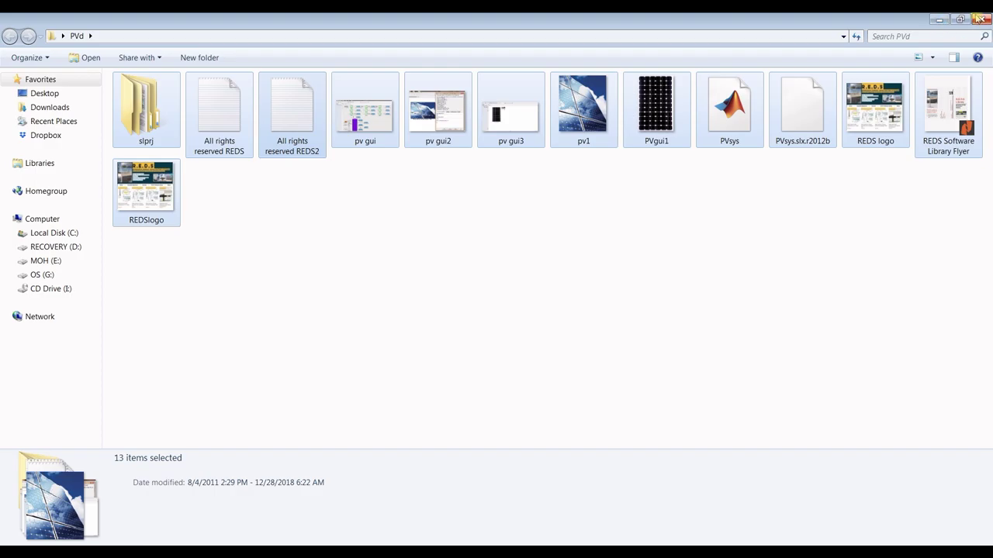
pyautogui.click(981, 19)
pyautogui.doubleClick(525, 164)
pyautogui.rightClick(388, 152)
pyautogui.click(411, 226)
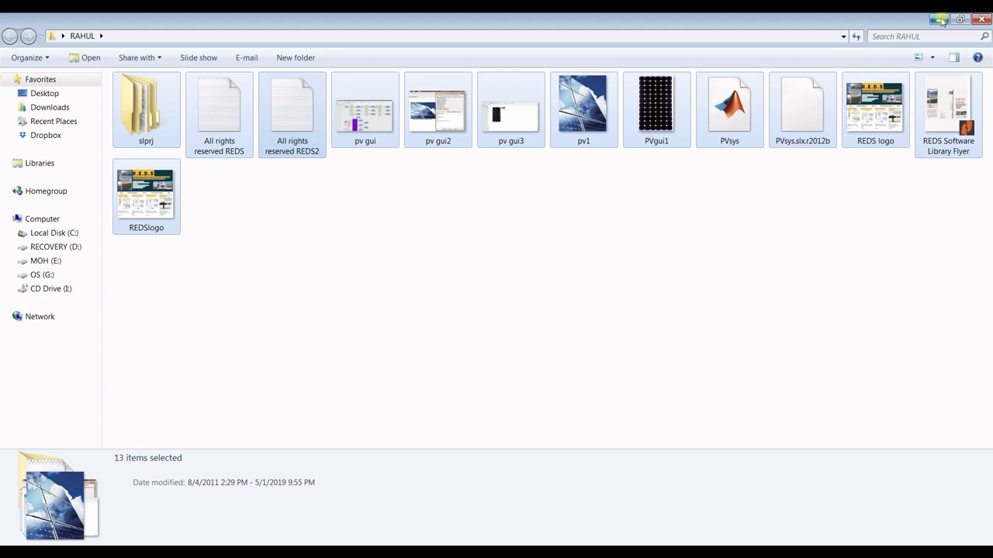
pyautogui.click(982, 19)
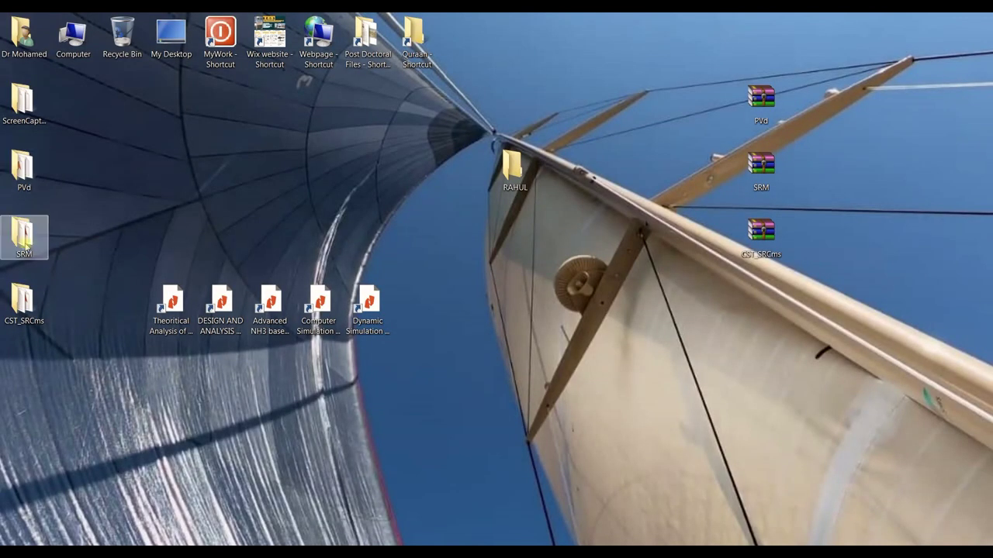
# Copy every item in the SRM folder
pyautogui.doubleClick(23, 232)
pyautogui.hotkey('ctrl', 'a')
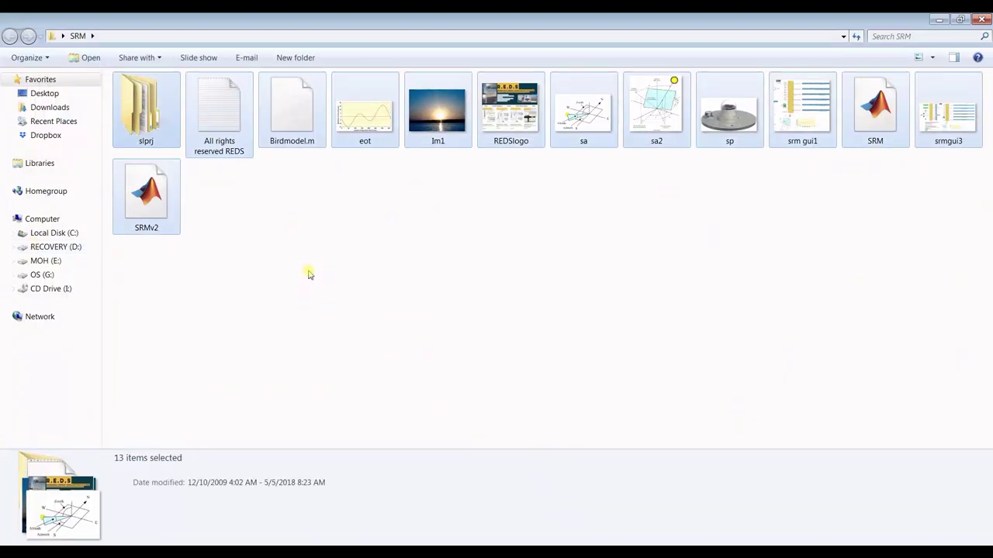
pyautogui.rightClick(343, 132)
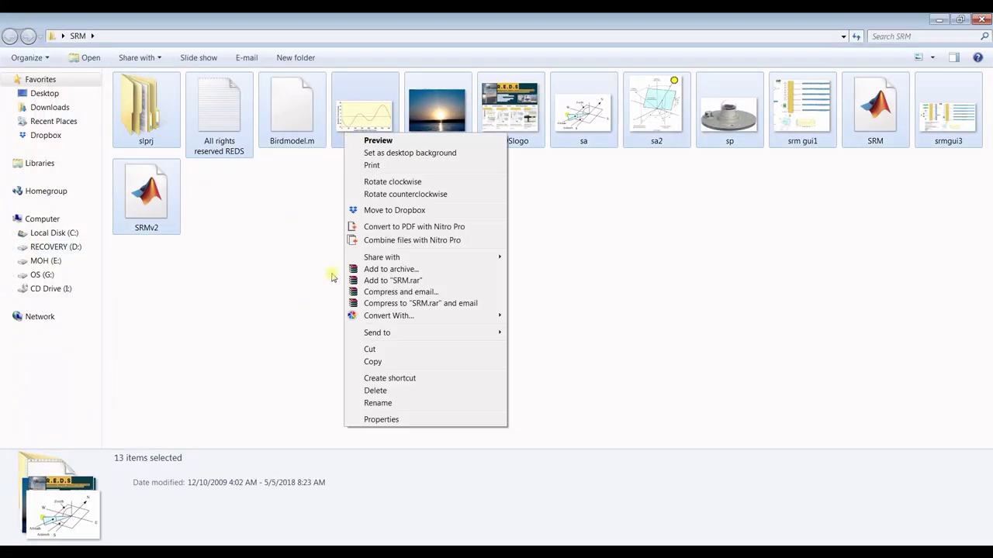
pyautogui.click(373, 360)
pyautogui.click(982, 18)
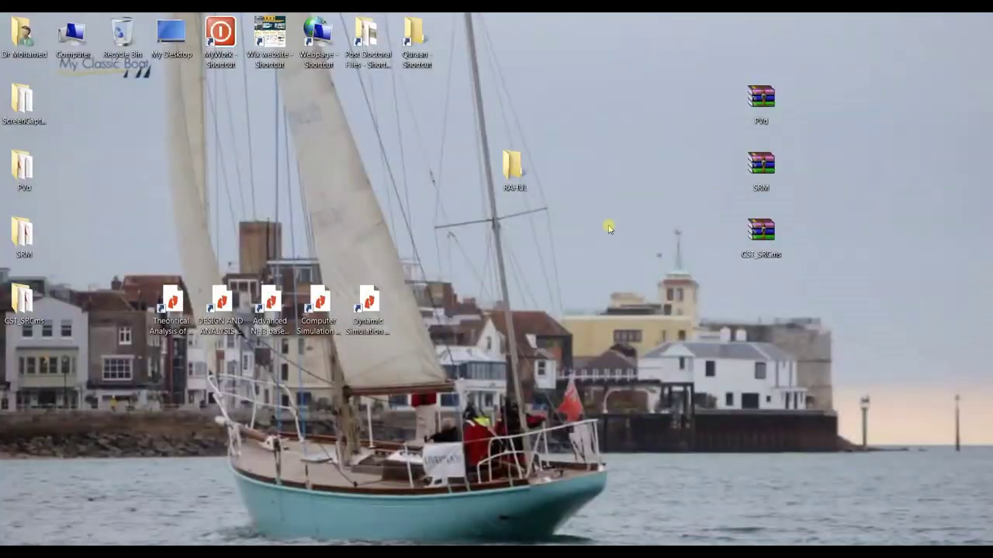
# Paste the SRM items into RAHUL, settling the REDSlogo conflict and merging slprj
pyautogui.doubleClick(515, 164)
pyautogui.rightClick(521, 177)
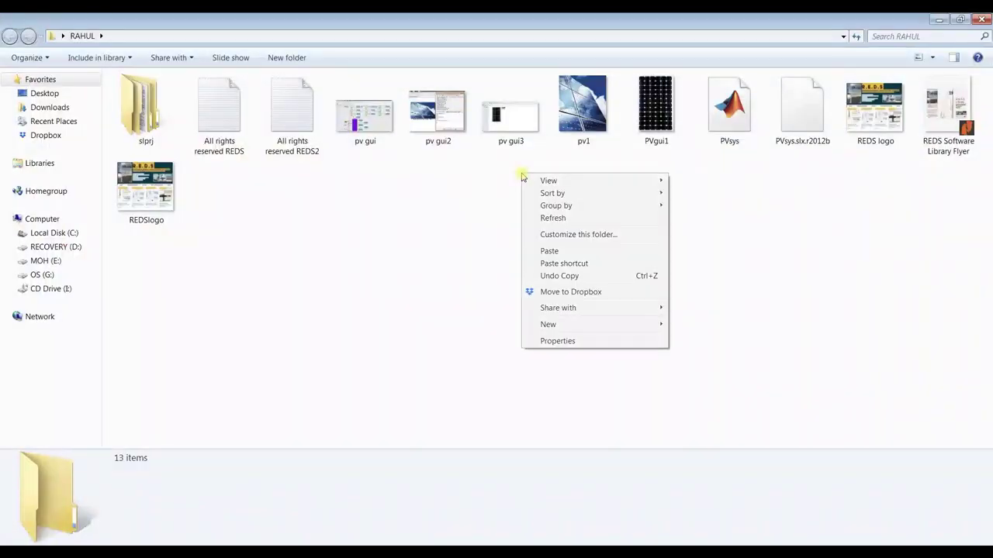
pyautogui.click(556, 251)
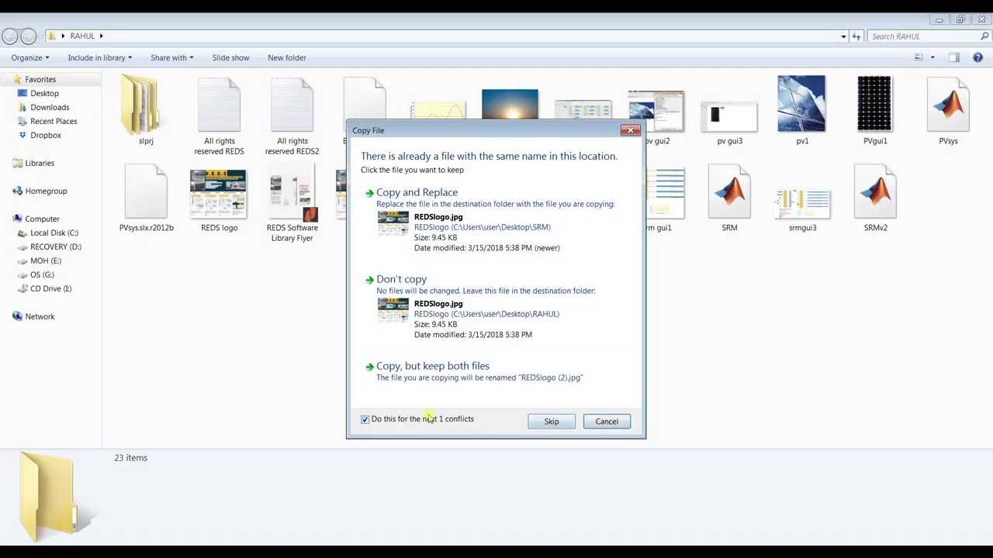
pyautogui.click(470, 222)
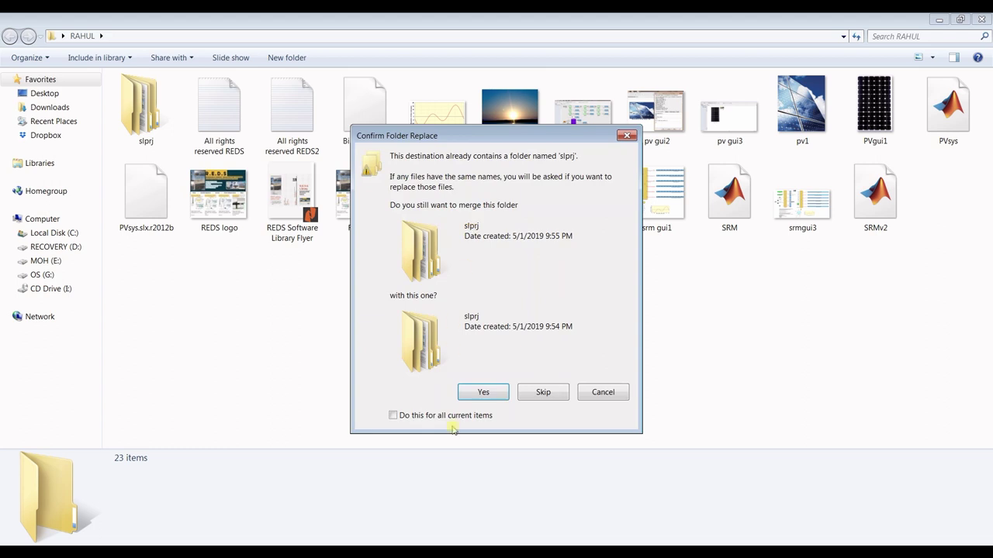
pyautogui.click(481, 393)
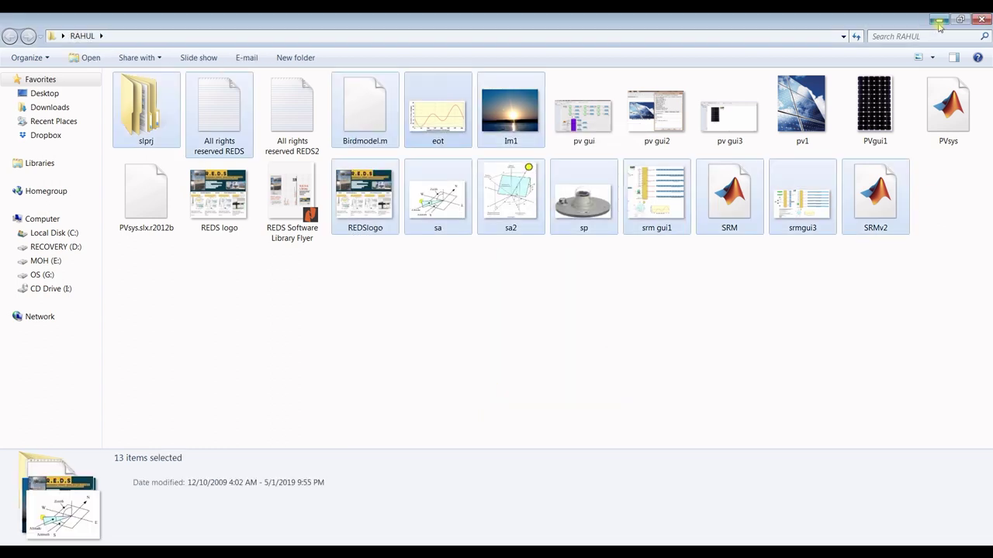
pyautogui.click(981, 19)
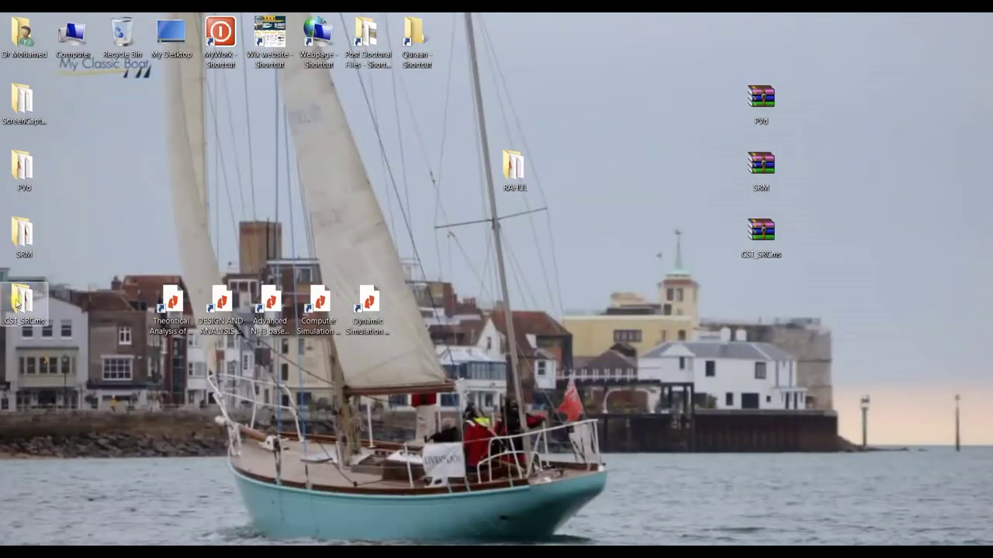
# Copy all 42 files in the CST_SRCms folder
pyautogui.doubleClick(18, 299)
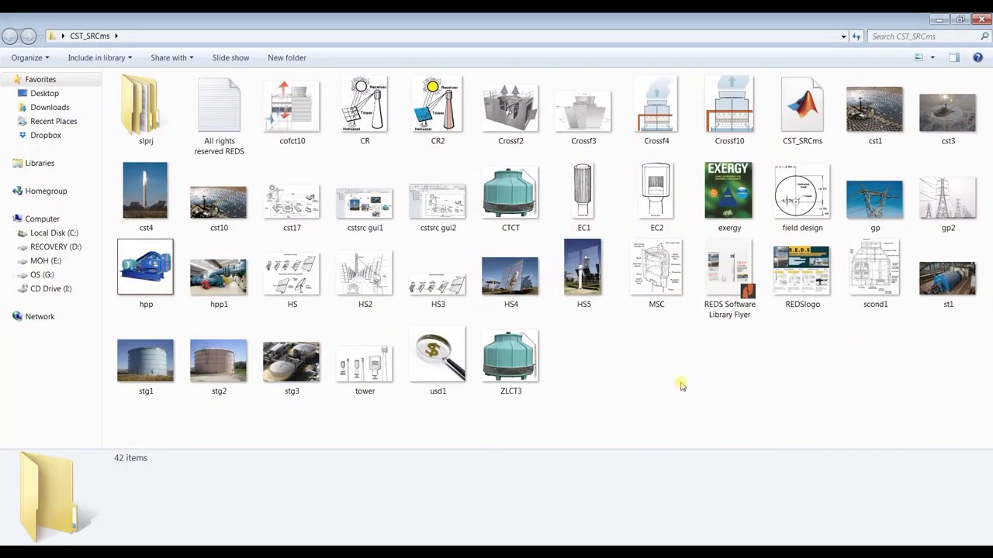
pyautogui.hotkey('ctrl', 'a')
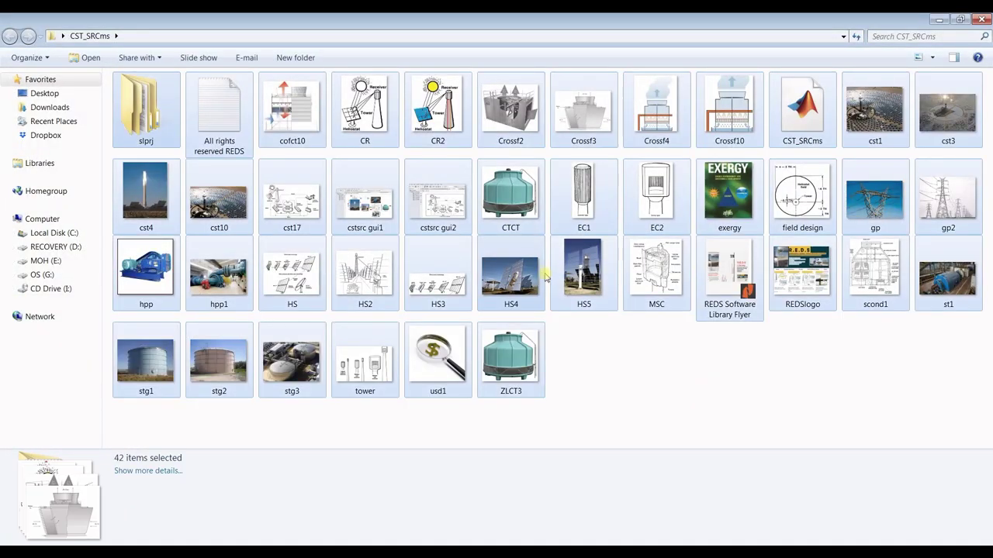
pyautogui.rightClick(515, 239)
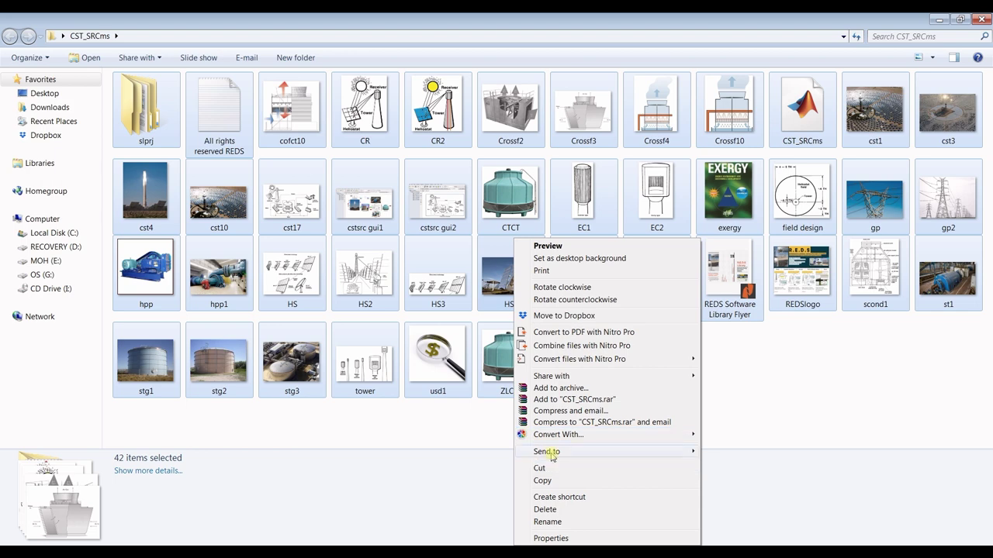
pyautogui.click(546, 480)
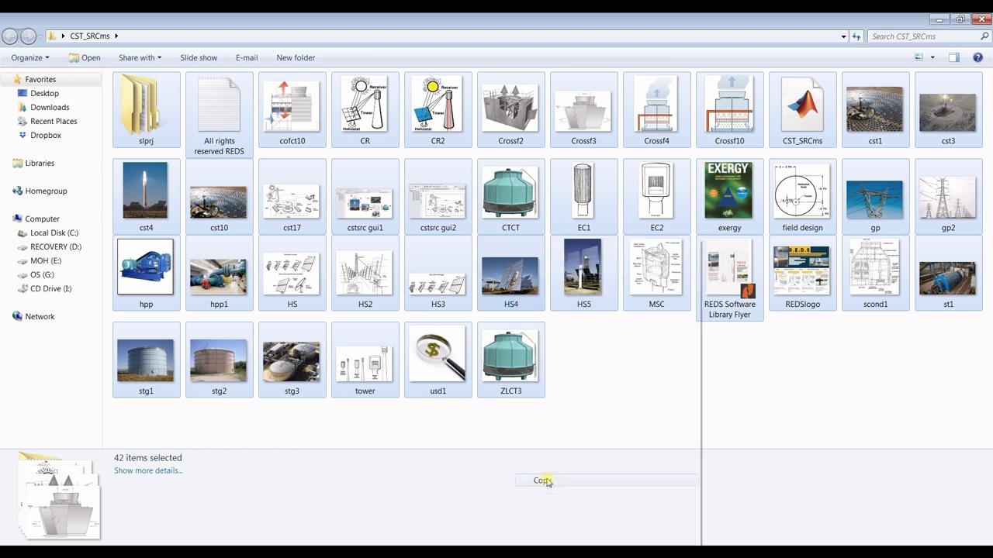
pyautogui.click(982, 18)
# Paste them into RAHUL, replacing same-named files for all conflicts and merging slprj
pyautogui.doubleClick(518, 169)
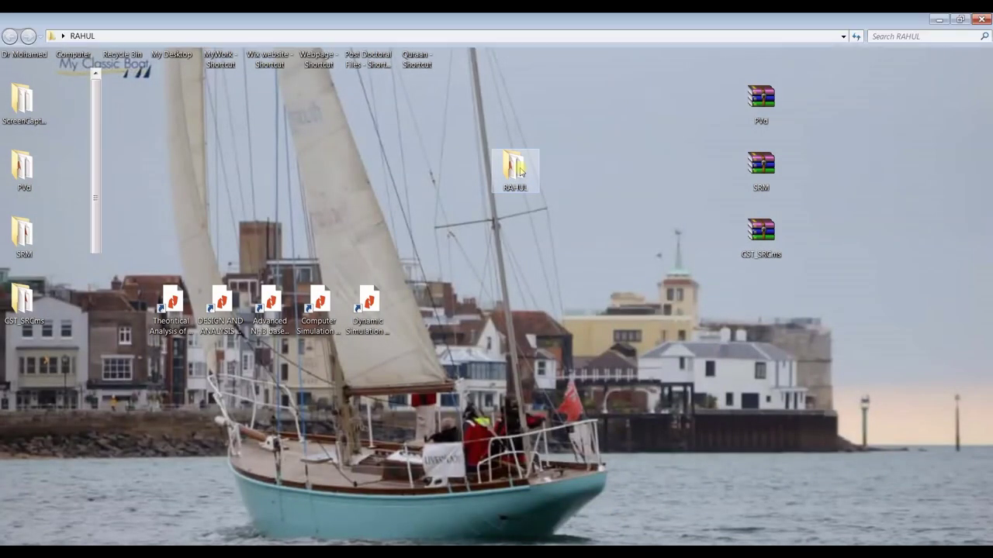
pyautogui.rightClick(430, 276)
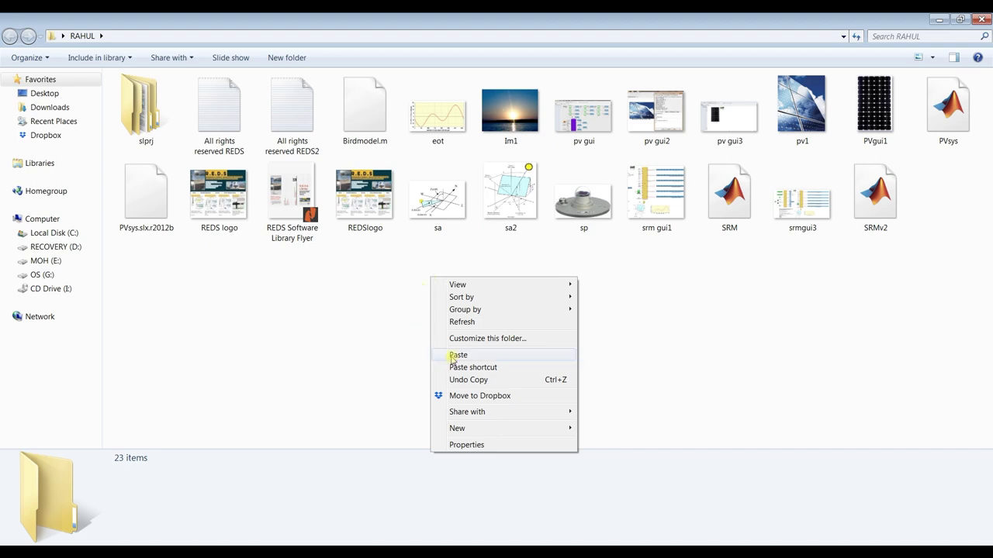
pyautogui.click(454, 356)
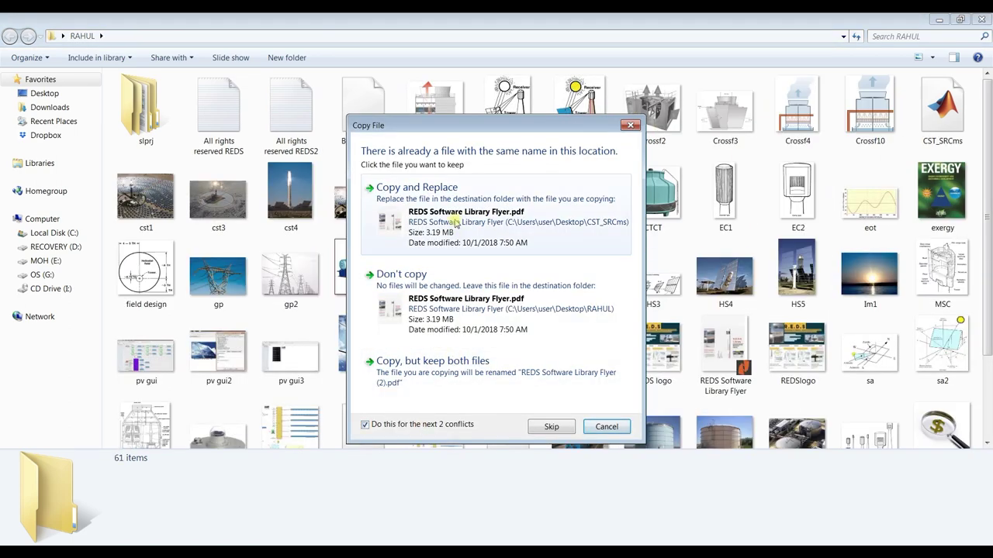
pyautogui.click(414, 221)
pyautogui.click(483, 416)
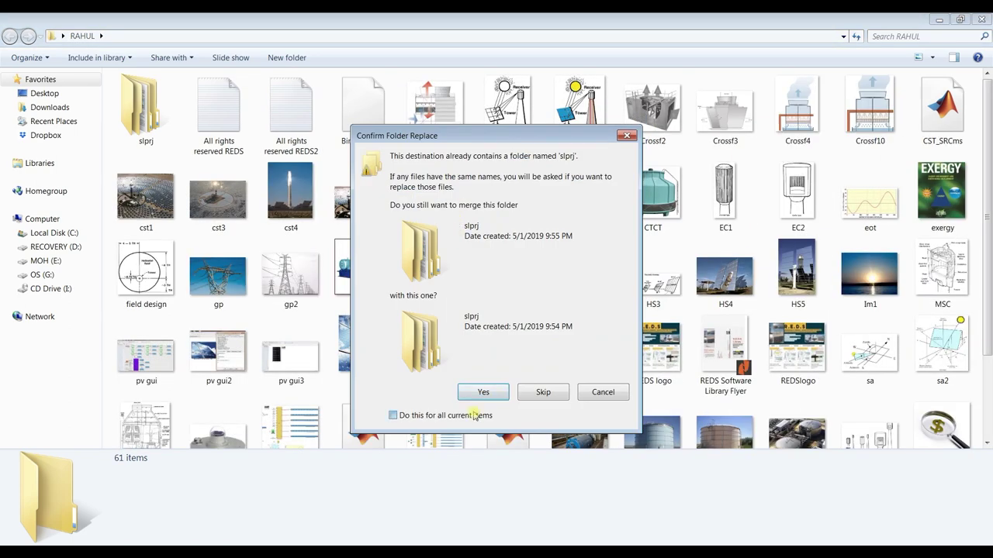
pyautogui.click(481, 393)
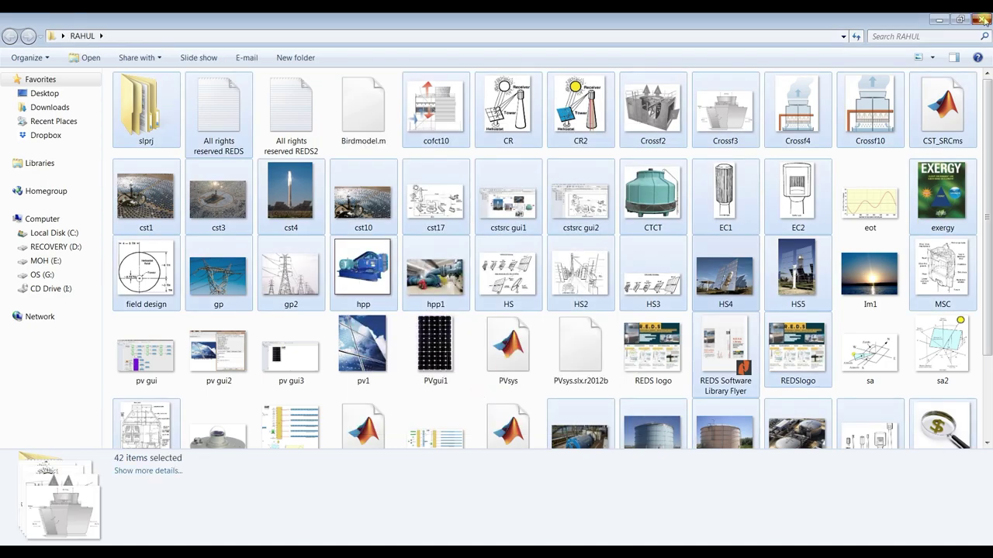
pyautogui.click(983, 20)
# Select the RAHUL folder on the desktop and copy it
pyautogui.moveTo(558, 130); pyautogui.dragTo(484, 227)
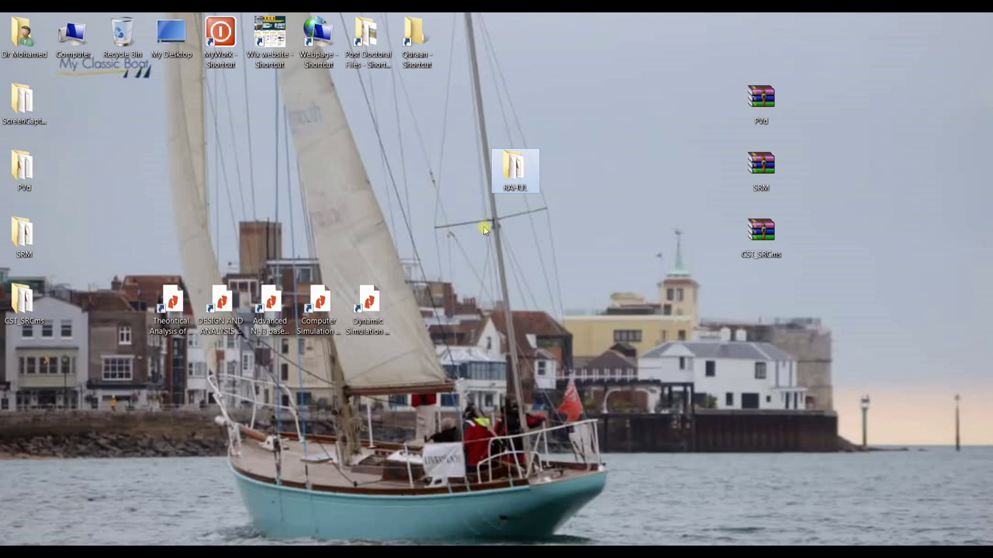
pyautogui.moveTo(573, 144); pyautogui.dragTo(450, 230)
pyautogui.moveTo(580, 128); pyautogui.dragTo(464, 217)
pyautogui.rightClick(508, 190)
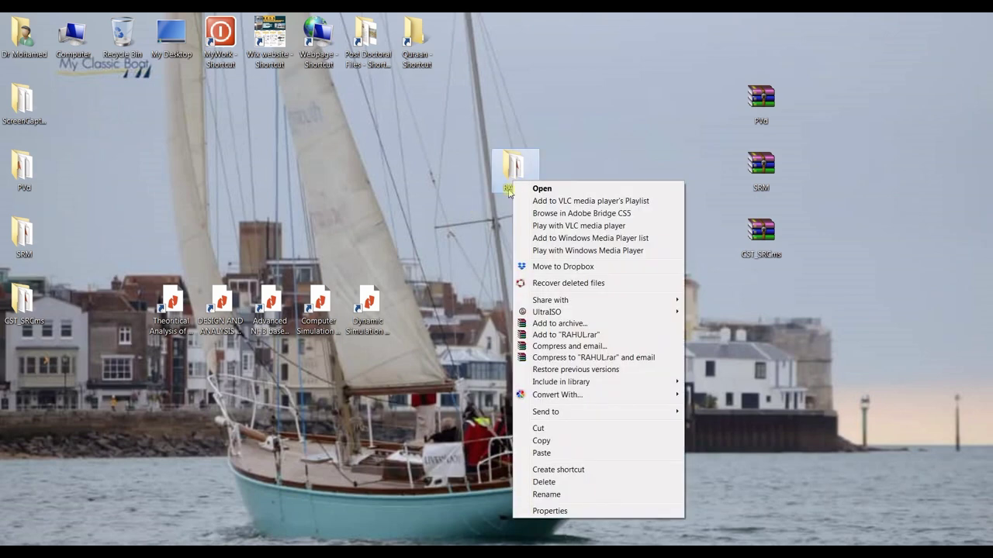
pyautogui.click(543, 440)
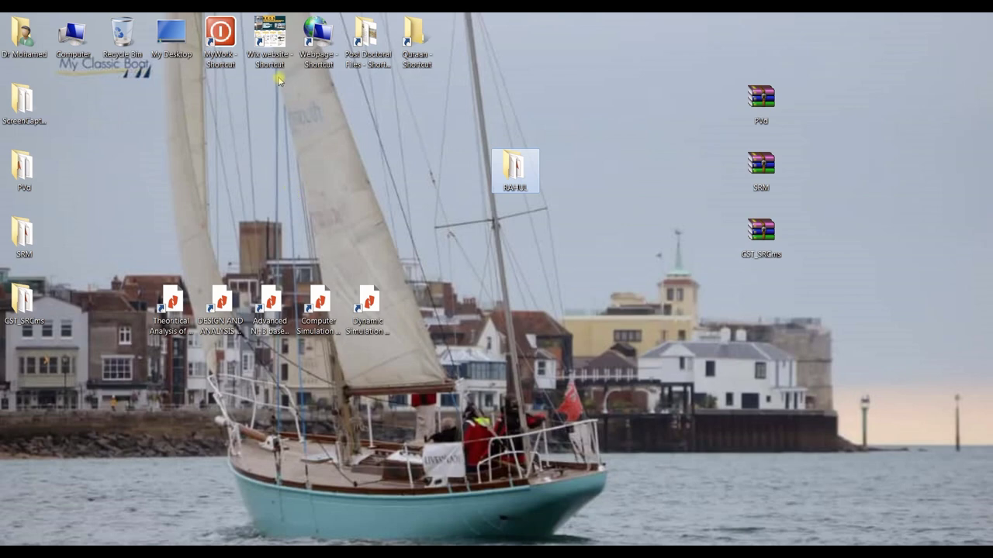
# Paste the RAHUL folder into the maximized Wix website folder on drive E:
pyautogui.doubleClick(270, 44)
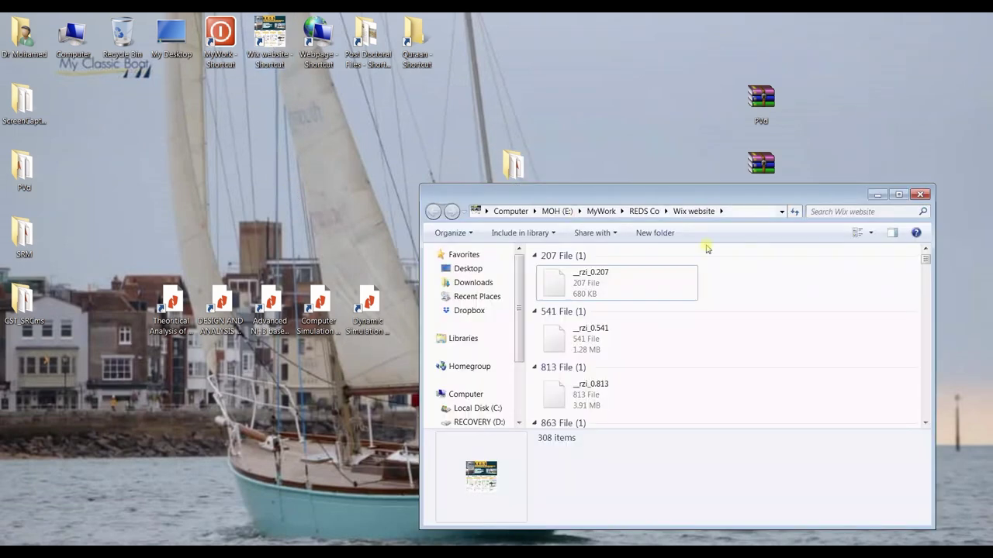
pyautogui.click(896, 195)
pyautogui.scroll(-5, 701, 283)
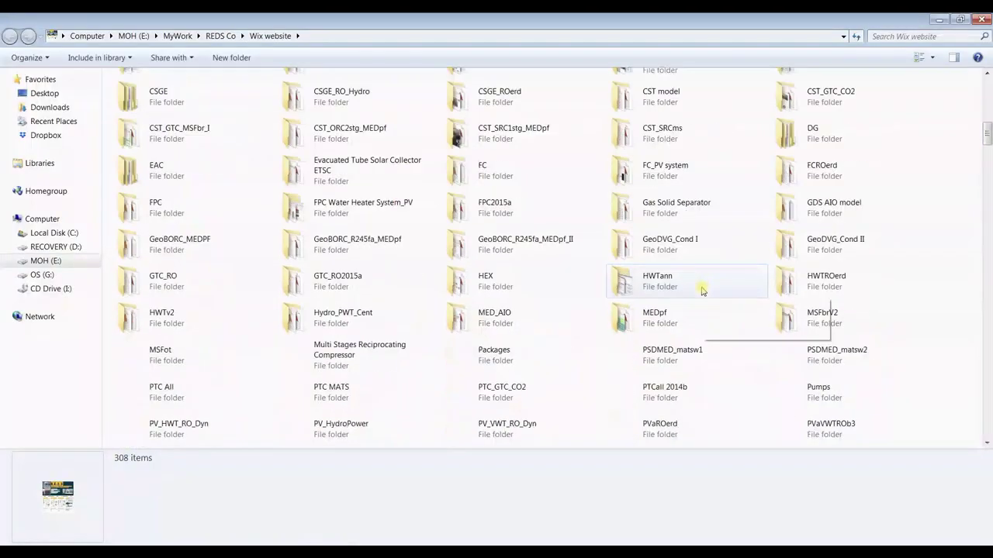
pyautogui.rightClick(962, 271)
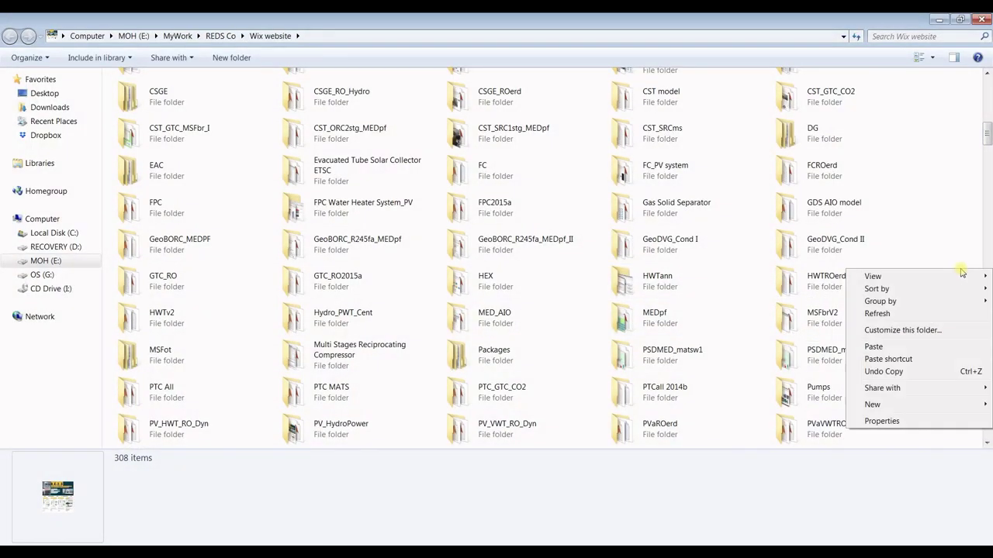
pyautogui.click(892, 346)
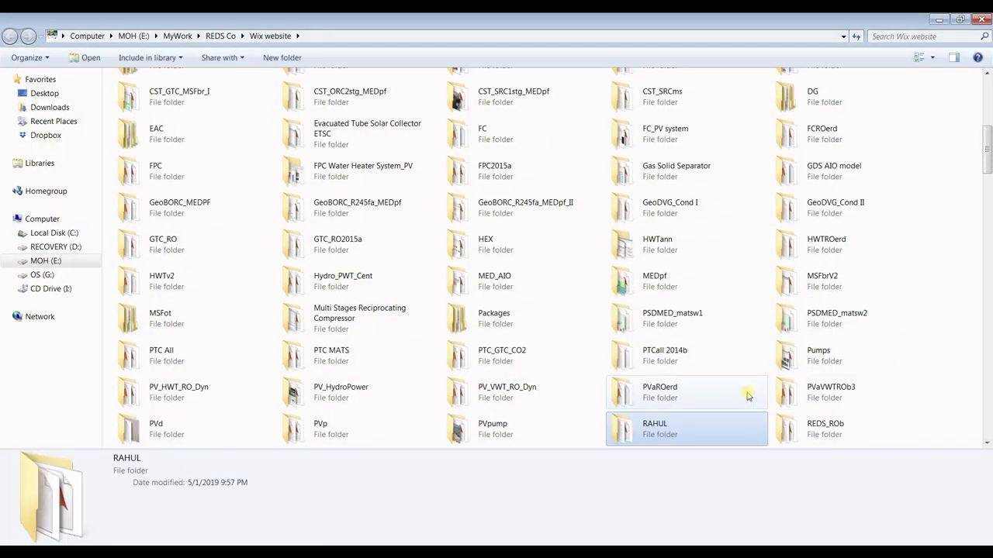
pyautogui.scroll(-3, 721, 364)
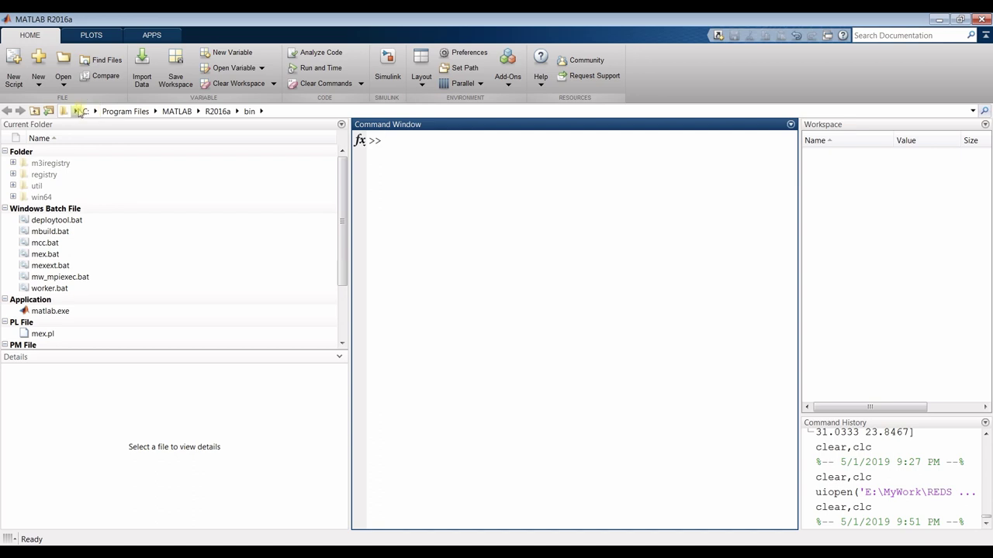
# Navigate MATLAB's current folder to E:\MyWork\REDS Co
pyautogui.click(77, 112)
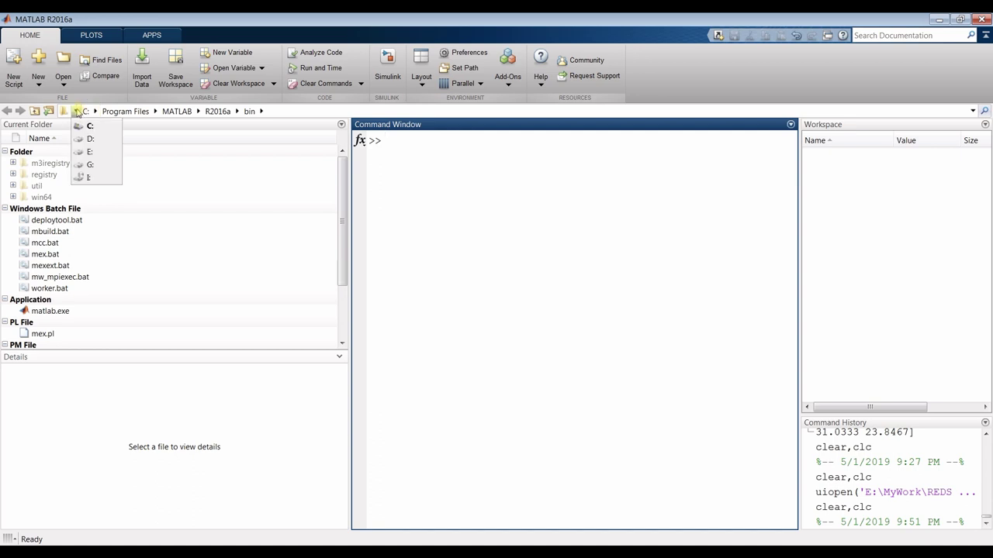
pyautogui.click(90, 157)
pyautogui.click(95, 111)
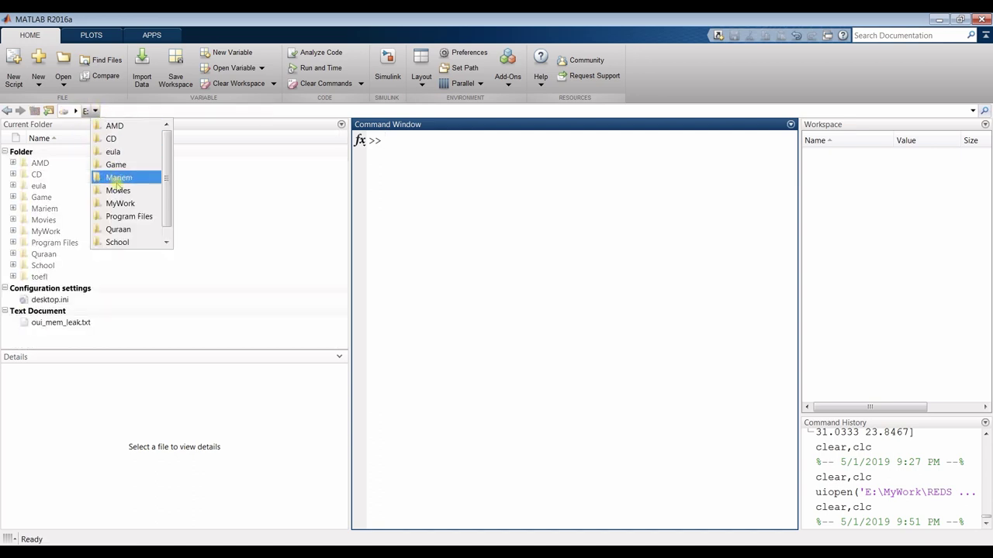
pyautogui.click(120, 203)
pyautogui.click(137, 111)
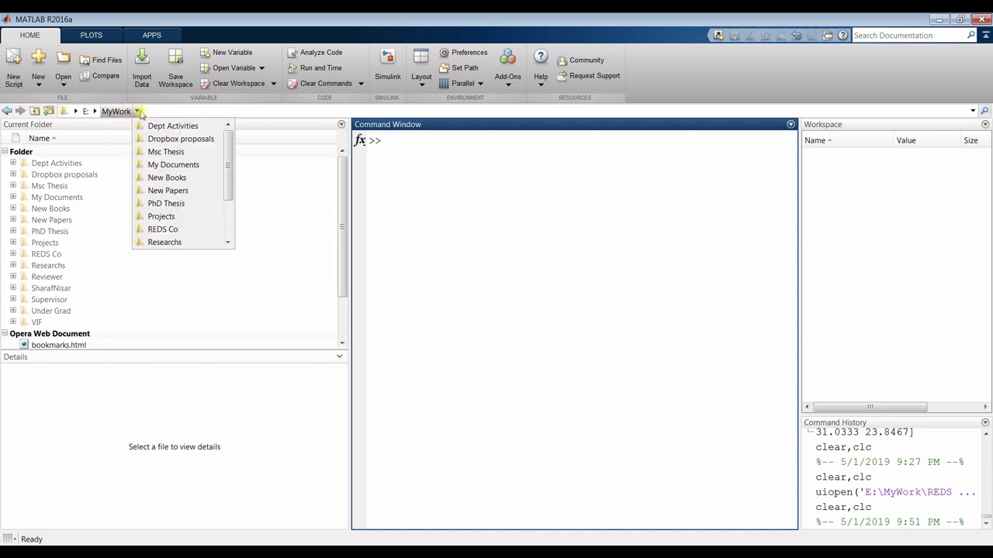
pyautogui.scroll(-1, 178, 179)
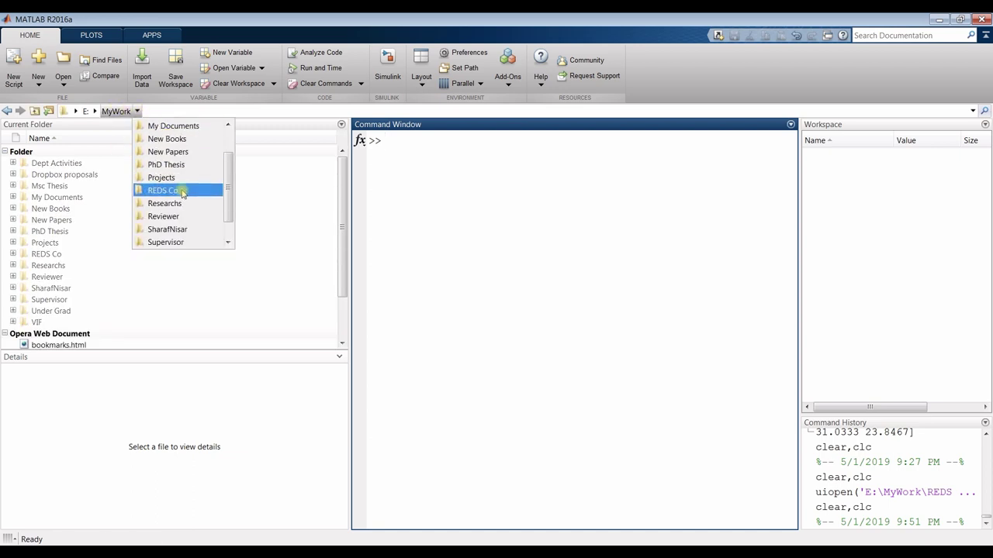
pyautogui.click(186, 191)
# Go into Wix website and scroll its subfolder list to reach RAHUL
pyautogui.click(180, 111)
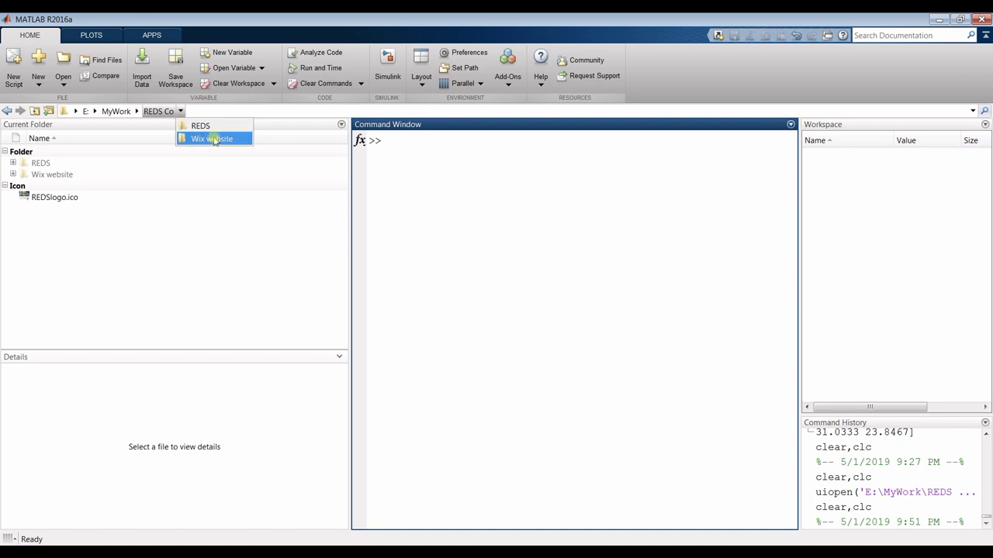
pyautogui.click(204, 139)
pyautogui.click(235, 111)
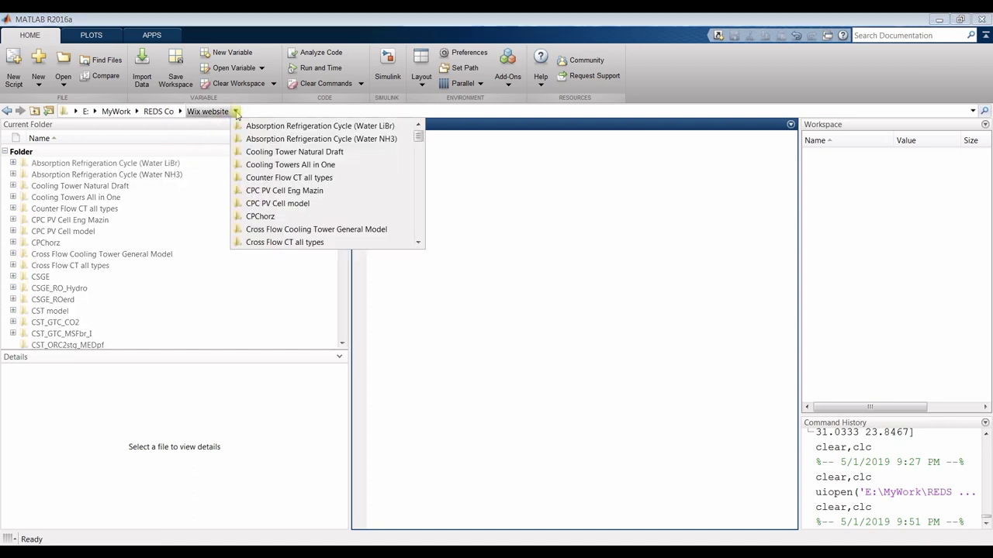
pyautogui.scroll(-2, 281, 172)
pyautogui.scroll(-10, 281, 172)
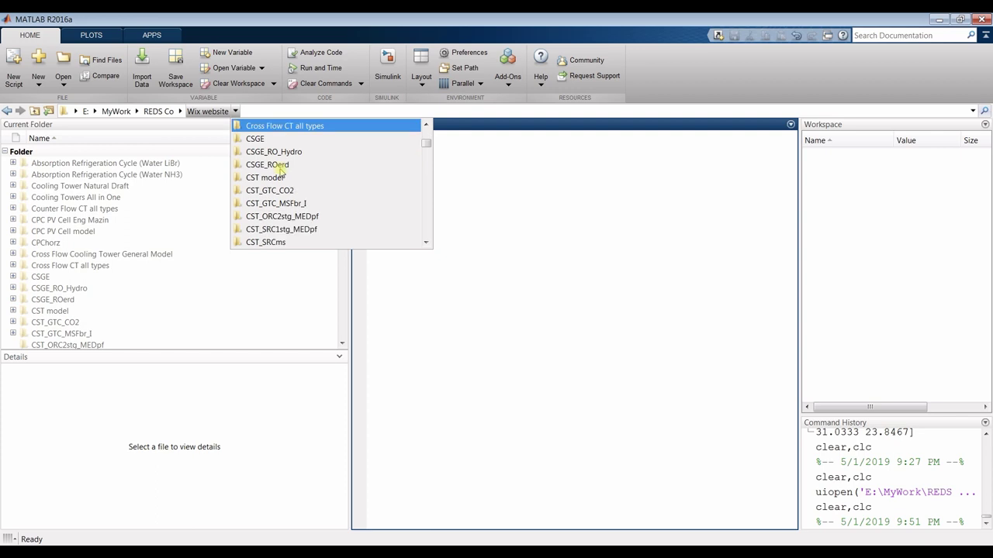
pyautogui.scroll(-8, 281, 172)
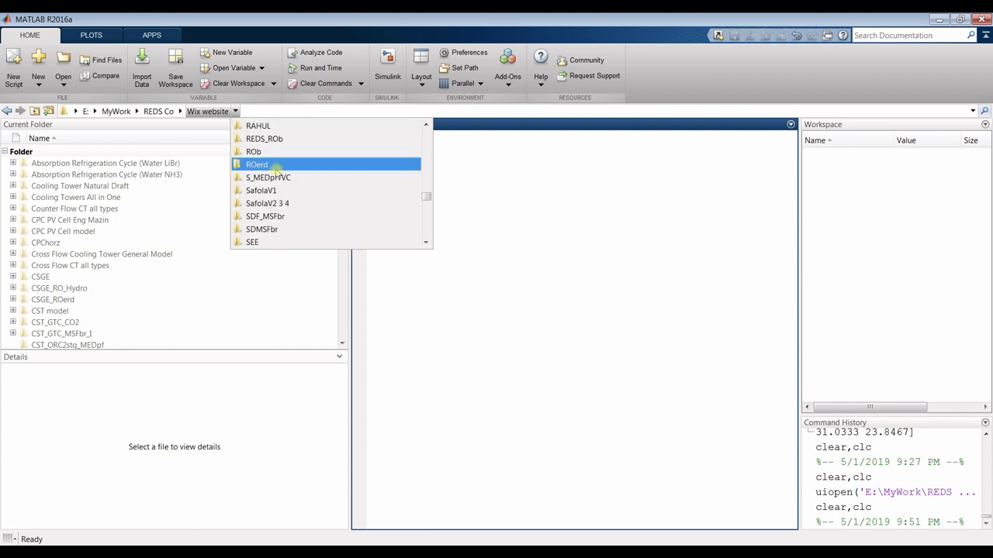
pyautogui.scroll(-3, 275, 194)
pyautogui.scroll(3, 276, 204)
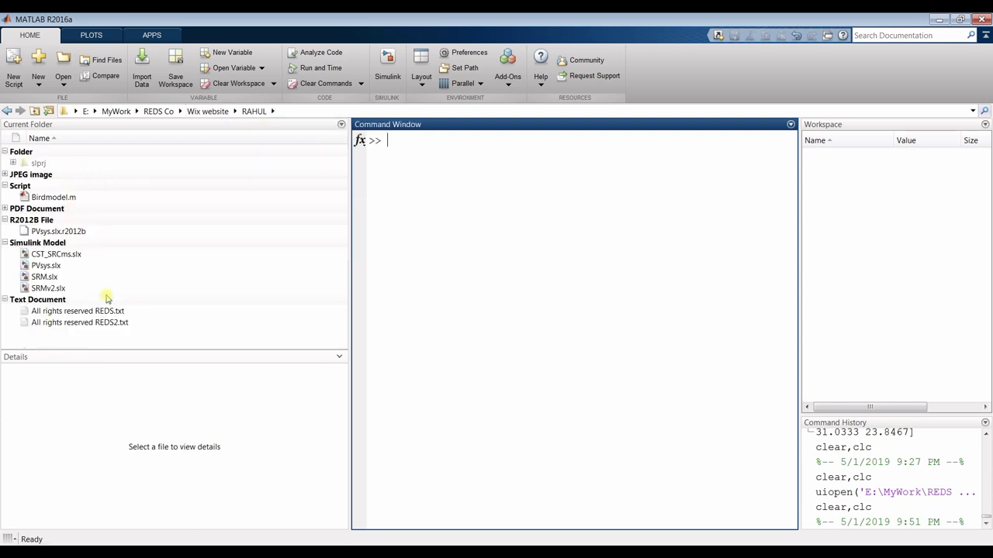
pyautogui.click(51, 256)
pyautogui.click(46, 266)
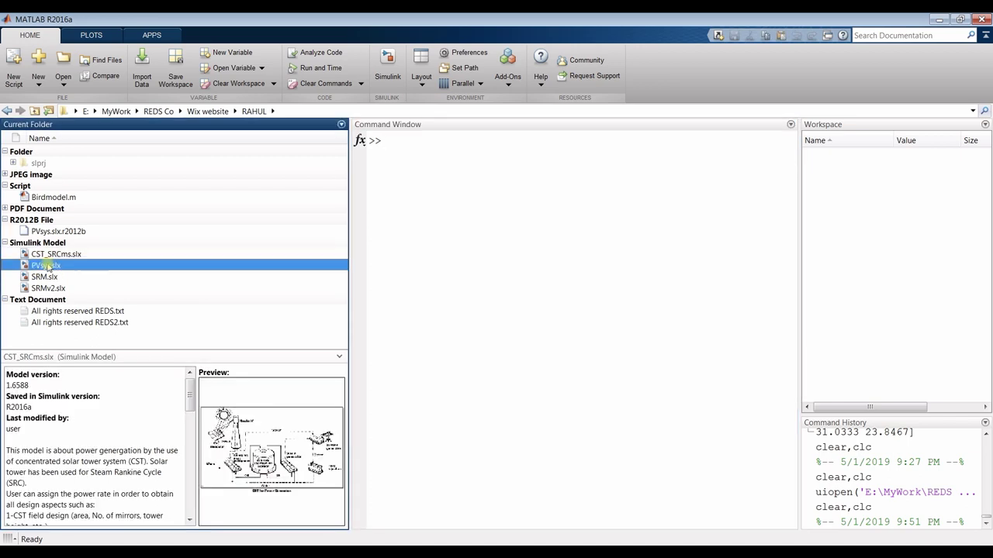
pyautogui.click(45, 277)
pyautogui.click(48, 289)
pyautogui.click(45, 276)
pyautogui.click(48, 289)
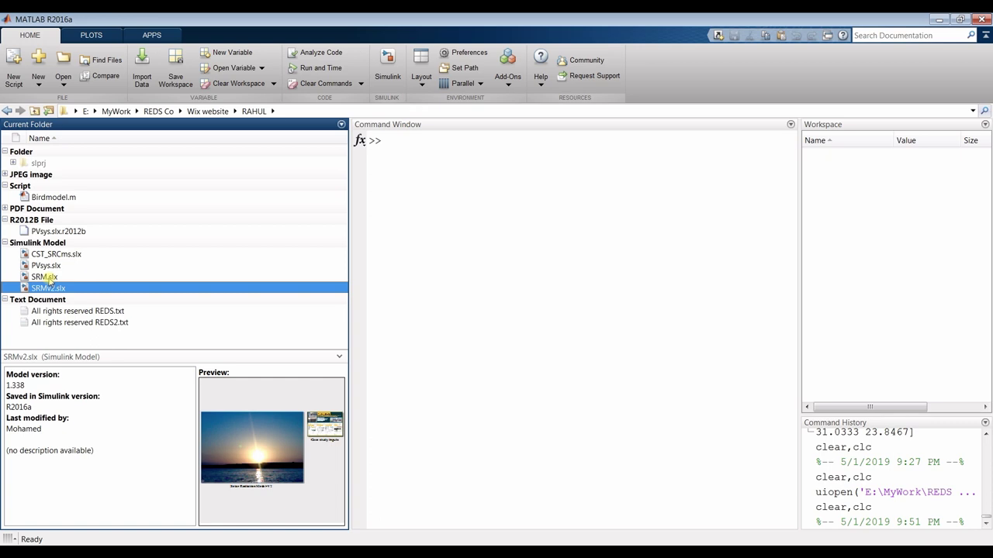
pyautogui.click(45, 265)
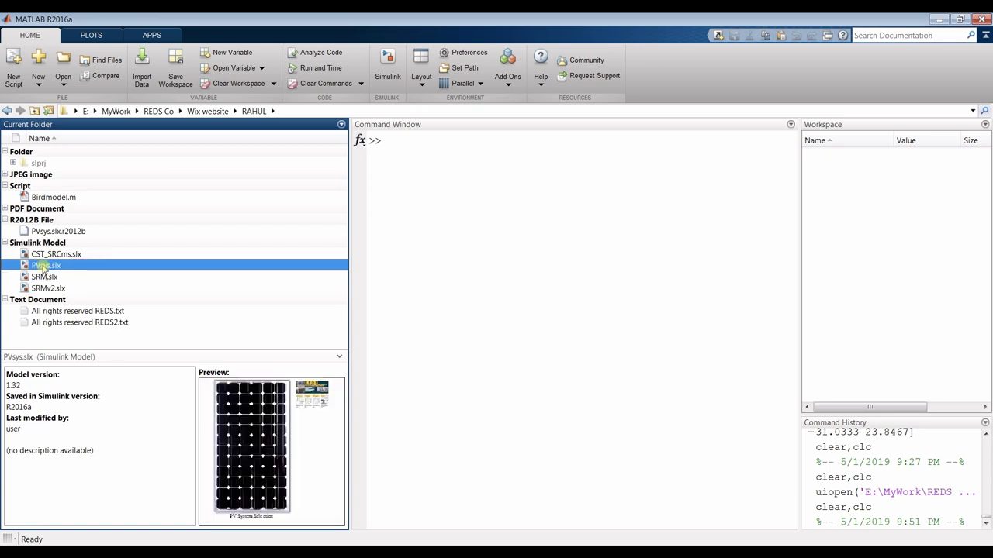
pyautogui.click(54, 254)
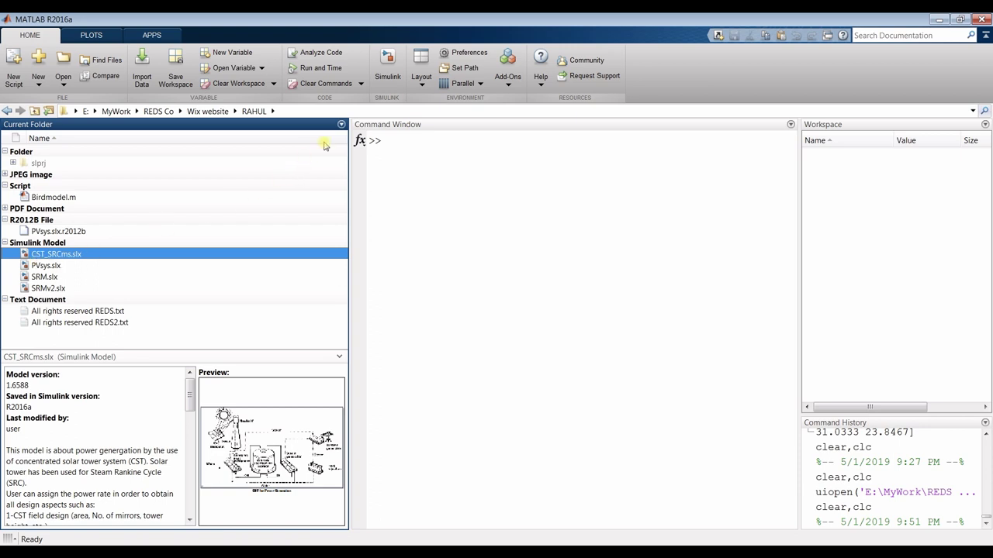
pyautogui.click(342, 124)
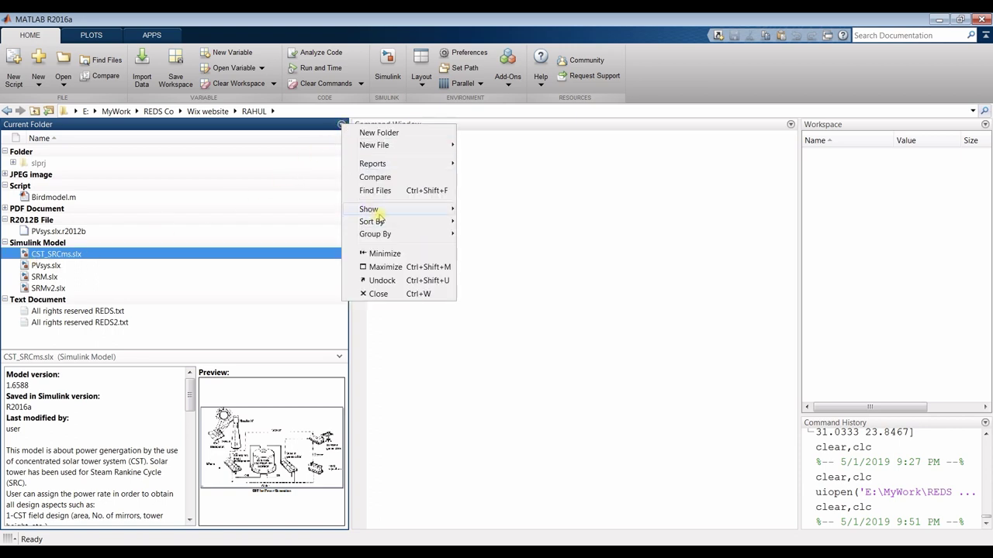
pyautogui.moveTo(425, 237)
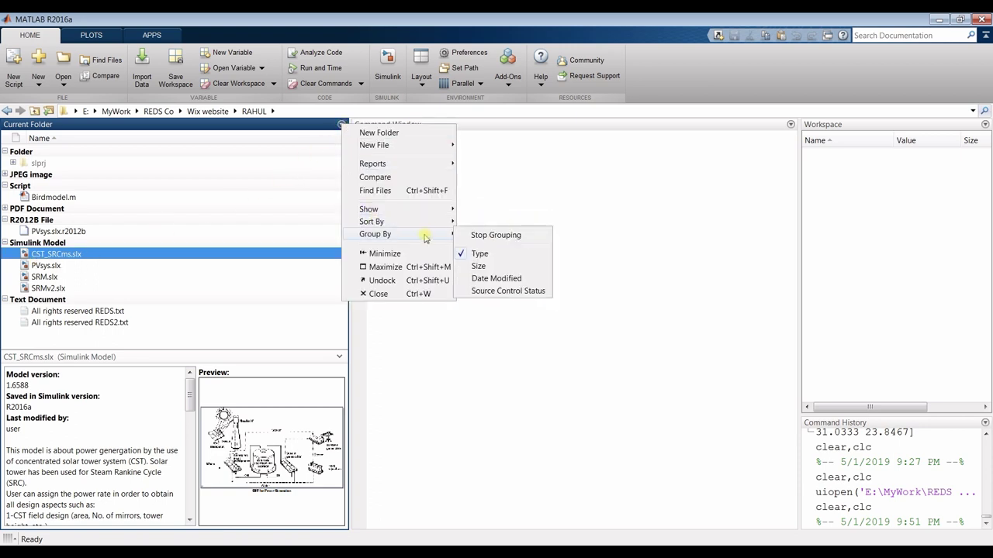
pyautogui.click(661, 220)
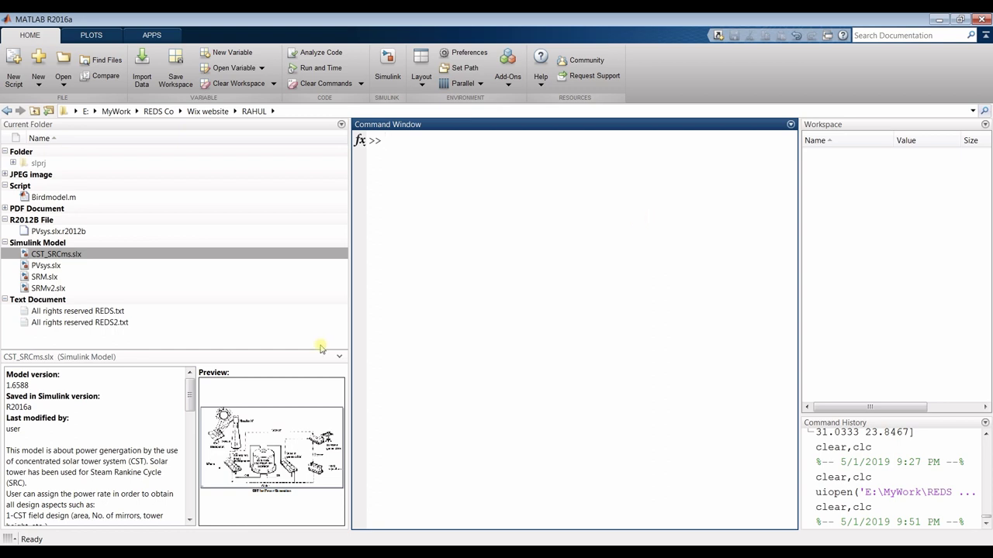
# Open CST_SRCms.slx, maximize Simulink, and widen the Model Browser pane
pyautogui.doubleClick(61, 256)
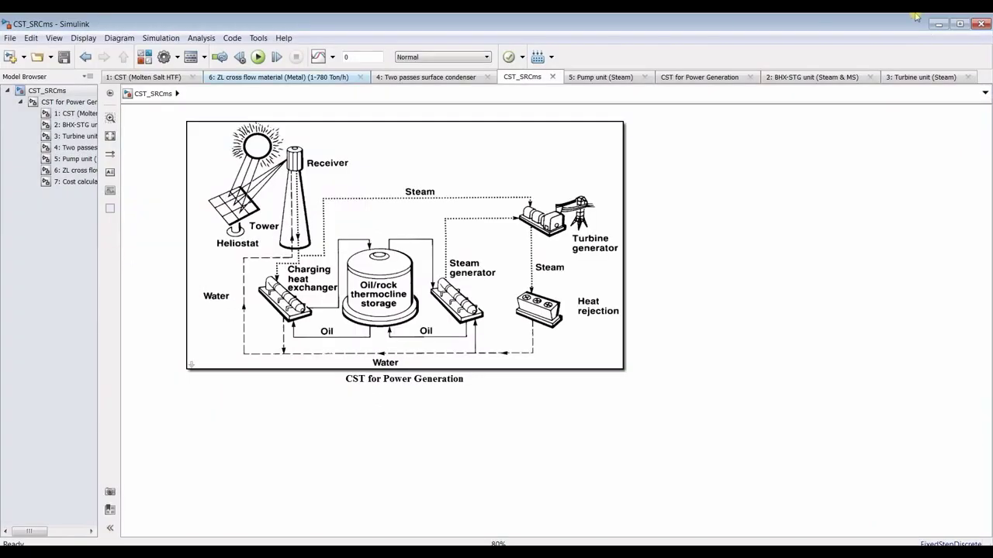
pyautogui.click(958, 26)
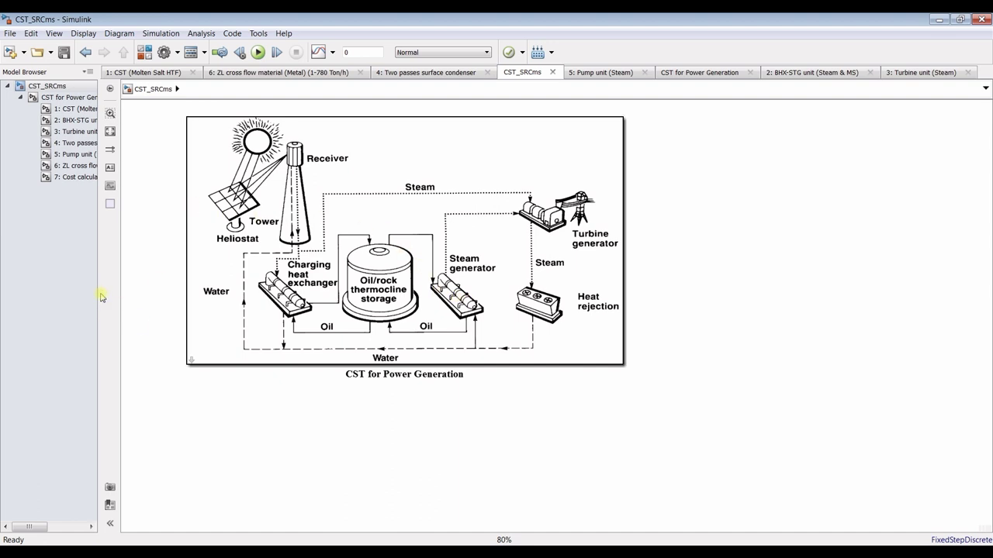
pyautogui.moveTo(98, 292); pyautogui.dragTo(189, 293)
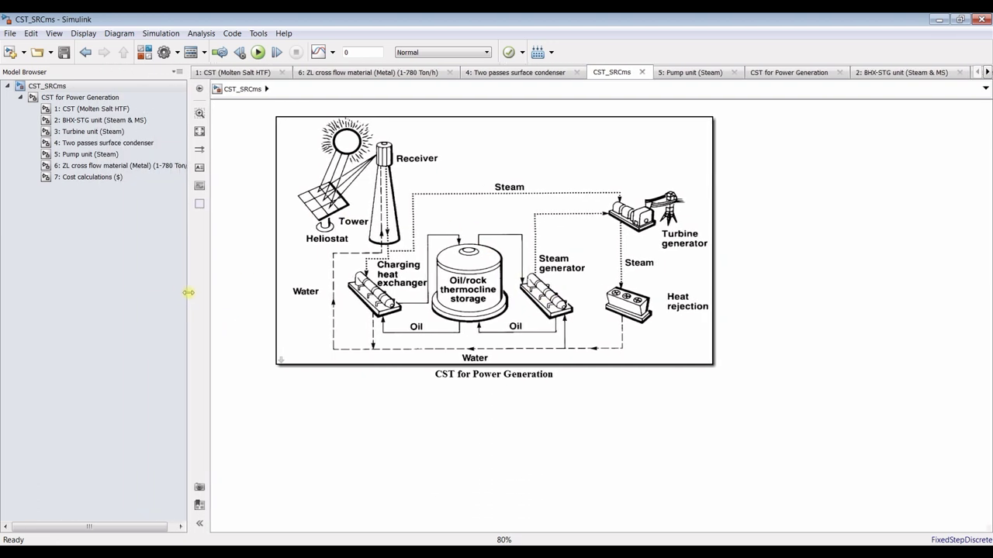
# Check the CST block's 555 W/m2 solar radiation and 50000 kW power load, then open its diagram
pyautogui.doubleClick(468, 155)
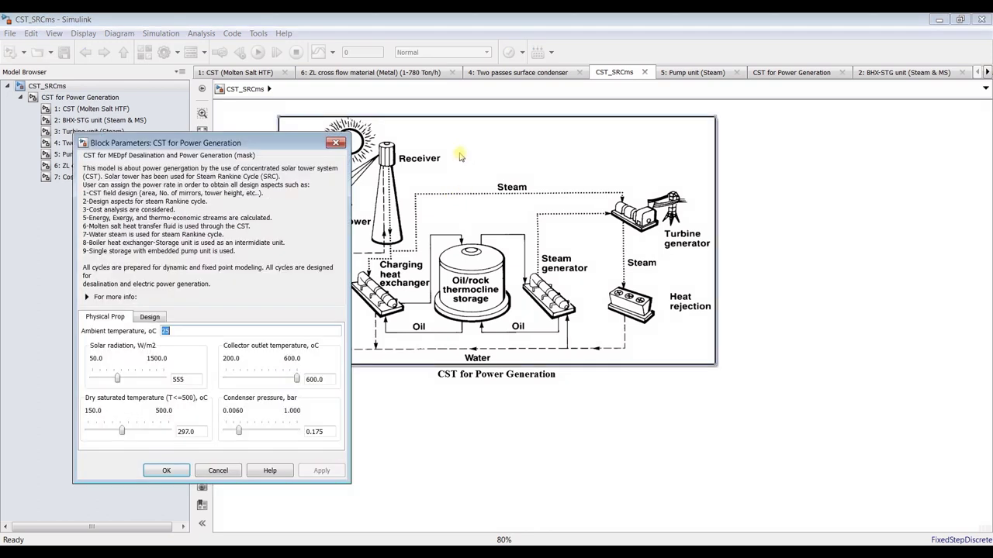
pyautogui.moveTo(268, 146); pyautogui.dragTo(282, 76)
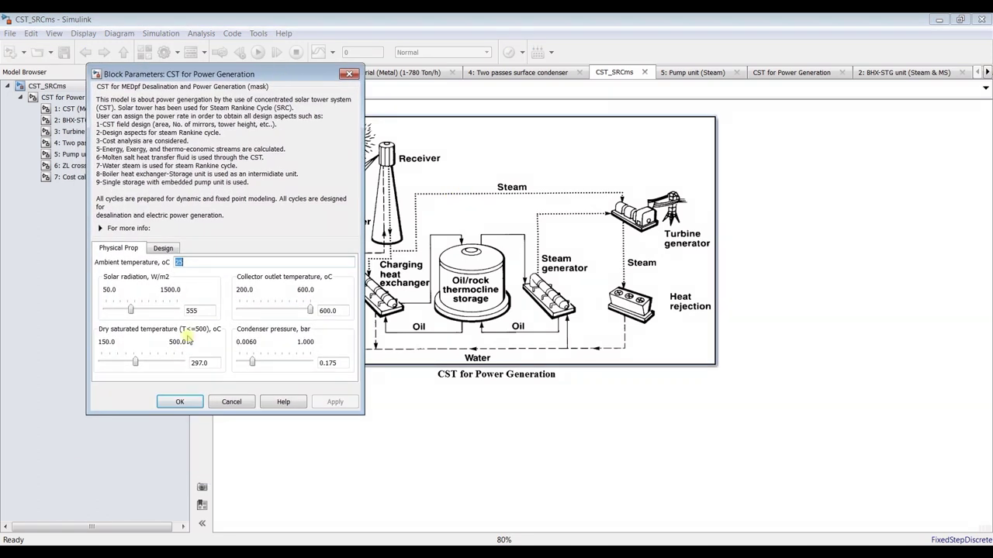
pyautogui.doubleClick(195, 310)
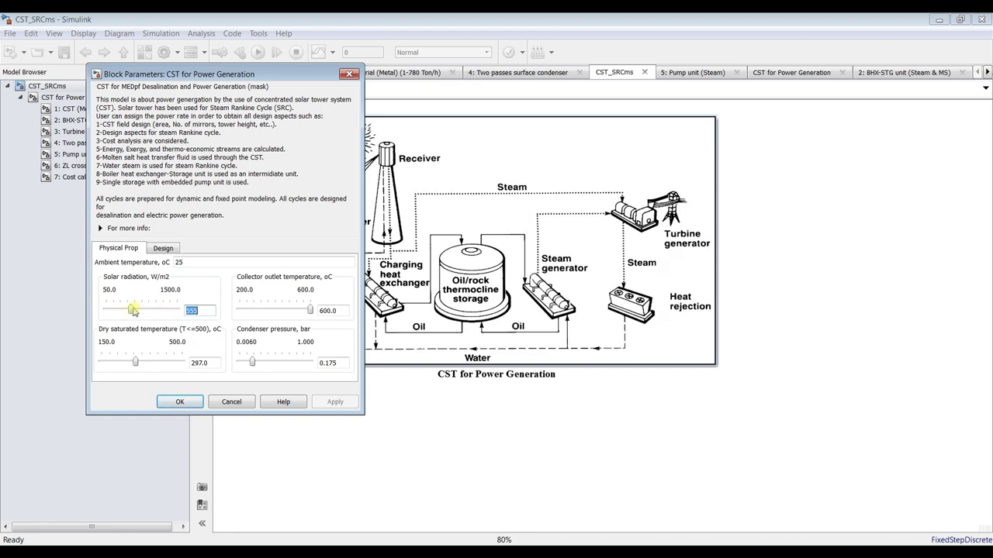
pyautogui.click(205, 311)
pyautogui.click(164, 249)
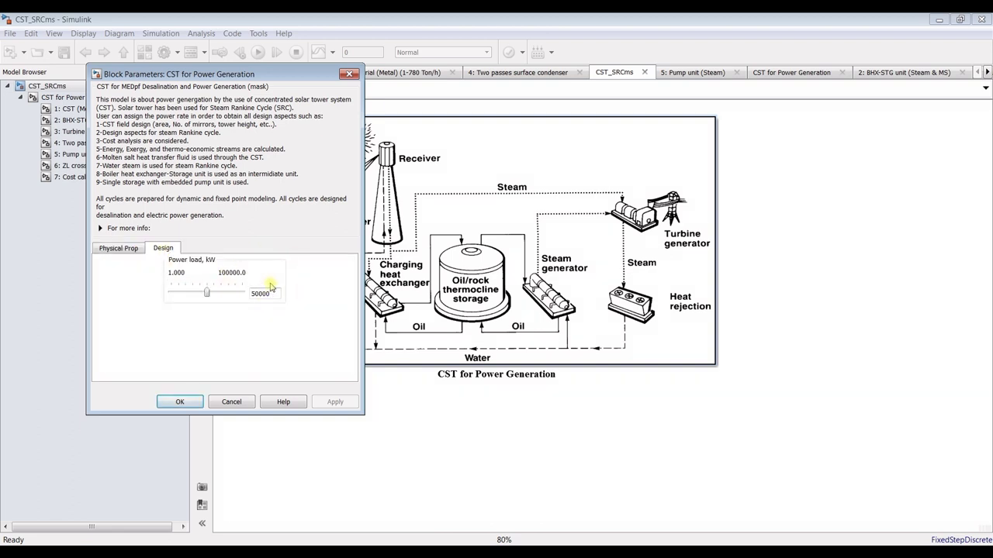
pyautogui.click(189, 402)
pyautogui.click(71, 101)
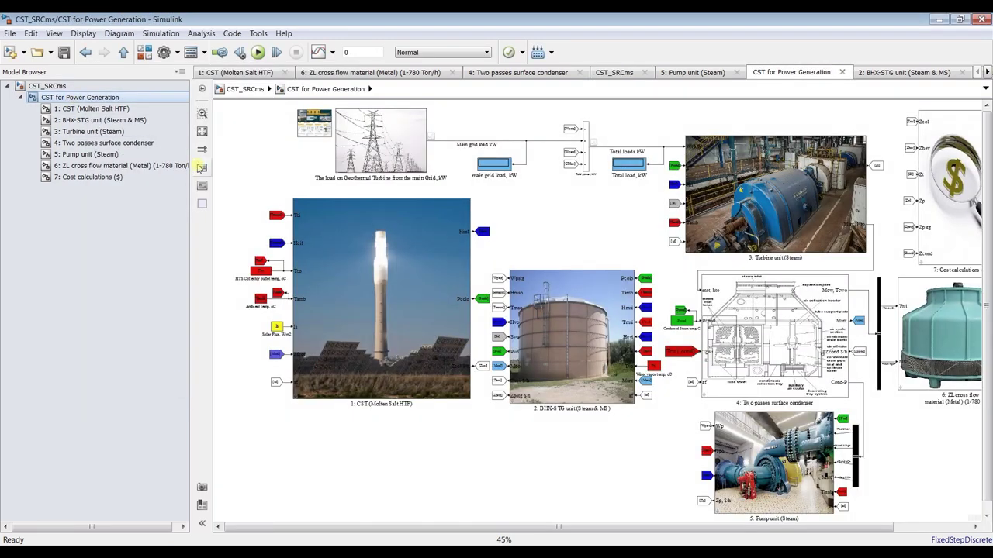
# Fit and enlarge the subsystem diagram, select the CST (Molten Salt HTF) block, then return to MATLAB
pyautogui.click(204, 131)
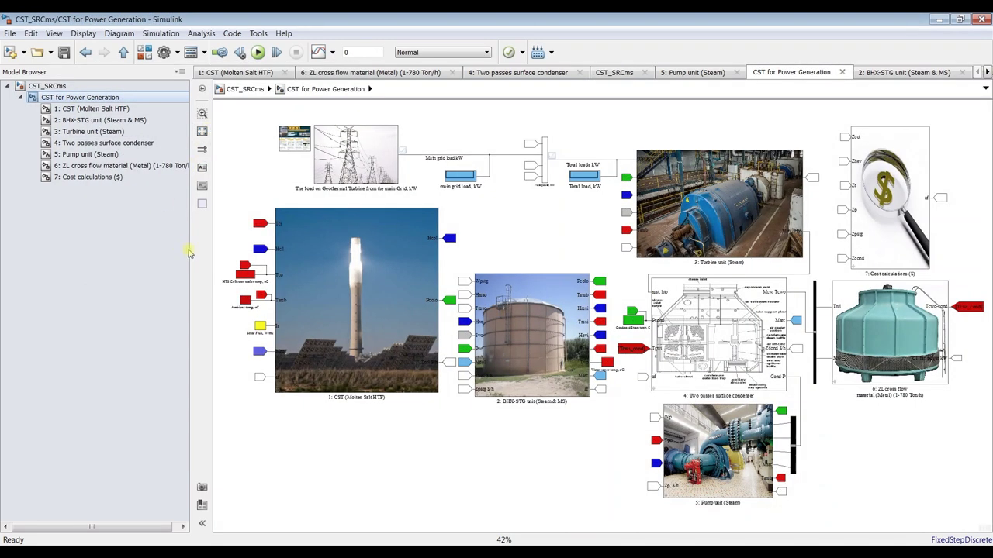
pyautogui.moveTo(190, 252); pyautogui.dragTo(136, 239)
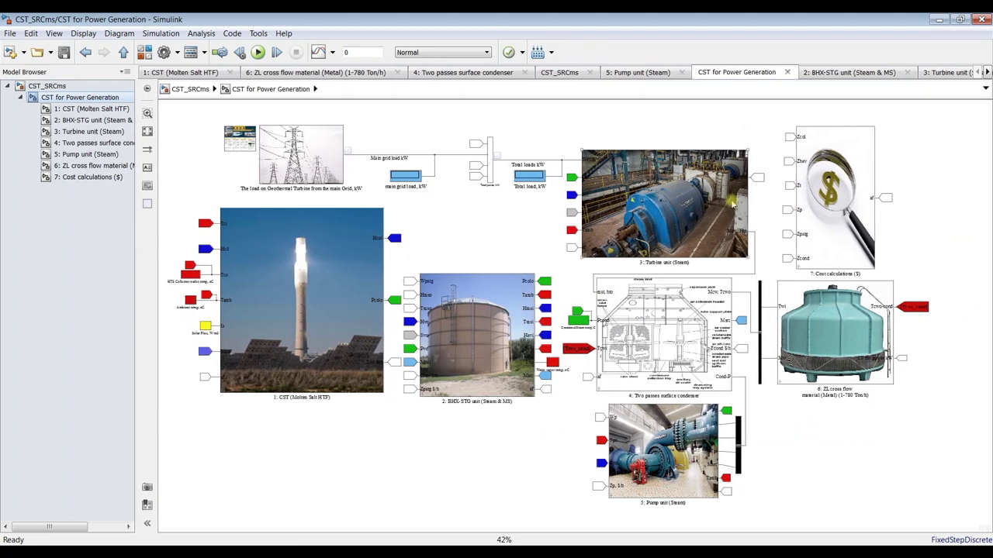
pyautogui.click(320, 332)
pyautogui.click(283, 512)
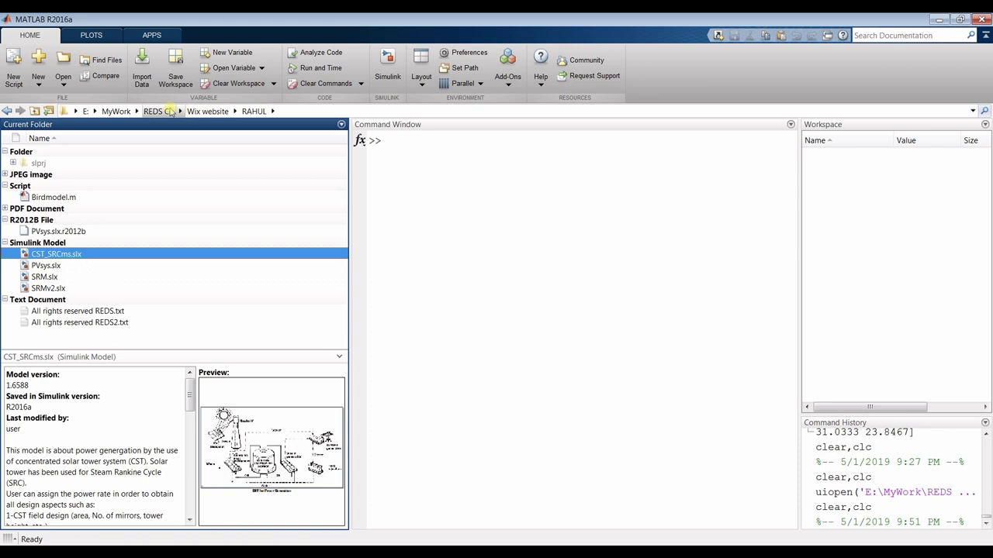
# Expand the JPEG images and view details of EC2.jpg, exergy.jpg and gp.jpg
pyautogui.click(5, 175)
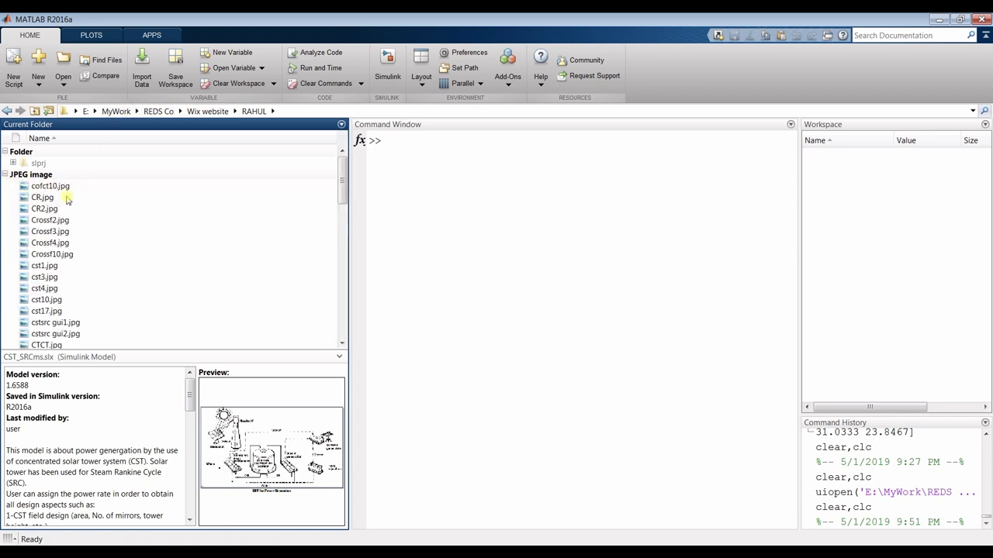
pyautogui.scroll(-5, 58, 201)
pyautogui.click(37, 197)
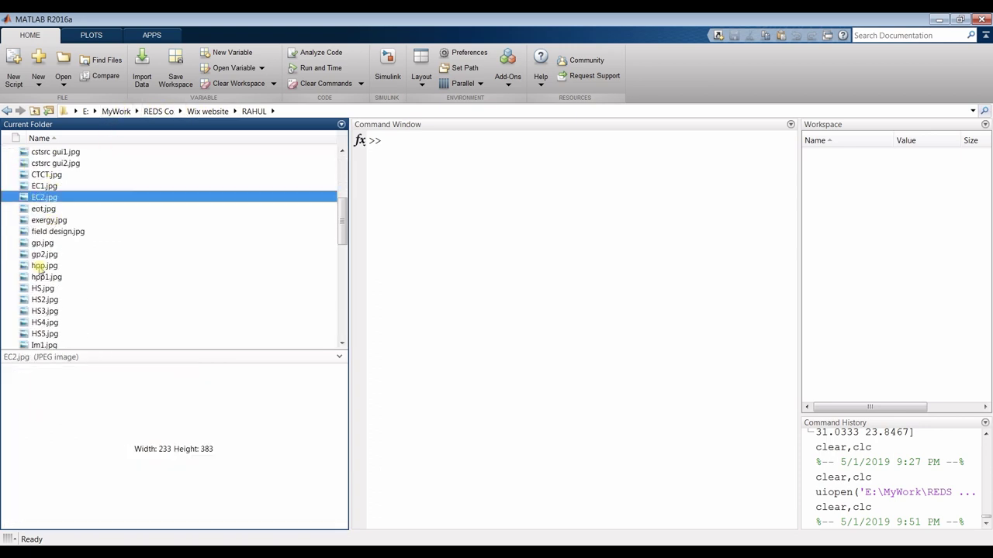
pyautogui.click(45, 220)
pyautogui.click(41, 242)
pyautogui.scroll(-3, 44, 291)
pyautogui.scroll(5, 44, 291)
pyautogui.scroll(3, 44, 291)
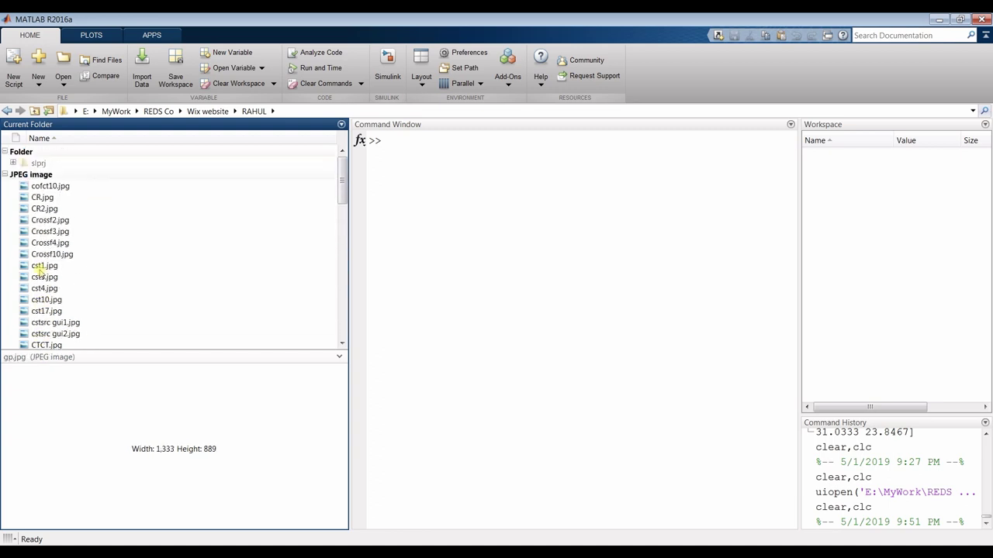
# Collapse the image group and show the CST_SRCms.slx and PVsys.slx model details
pyautogui.click(5, 175)
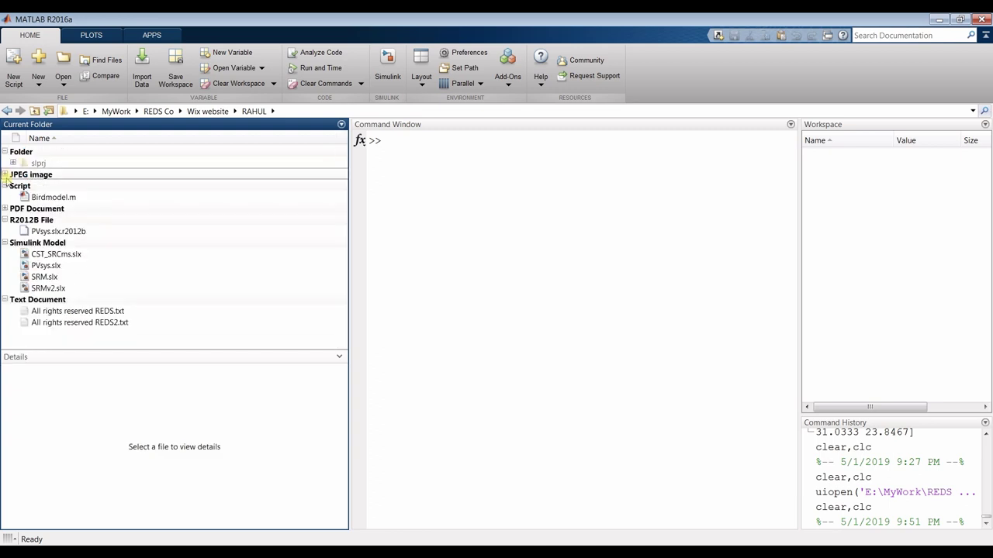
pyautogui.click(58, 256)
pyautogui.click(53, 266)
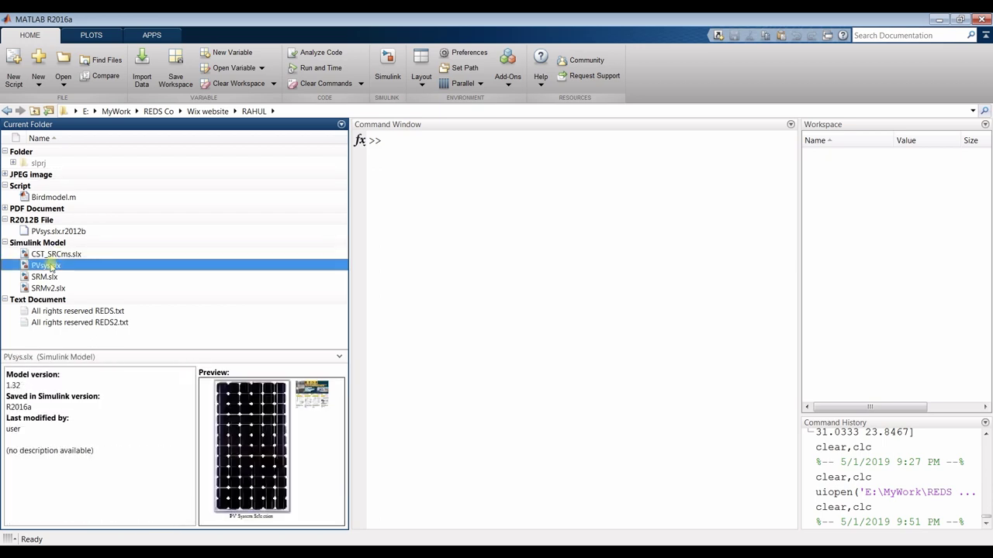
# Open the PVsys model at its top level in a maximized Simulink window
pyautogui.doubleClick(48, 266)
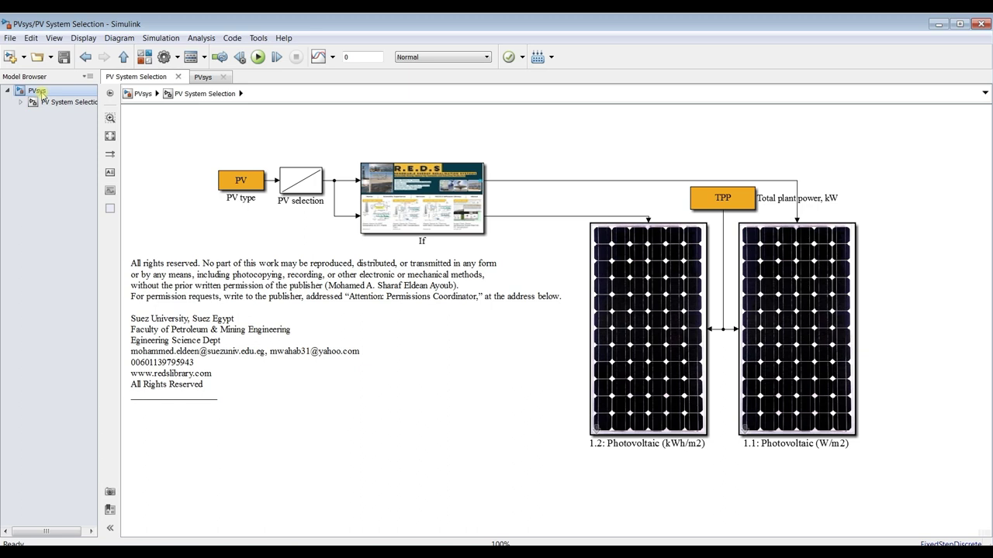
pyautogui.click(38, 92)
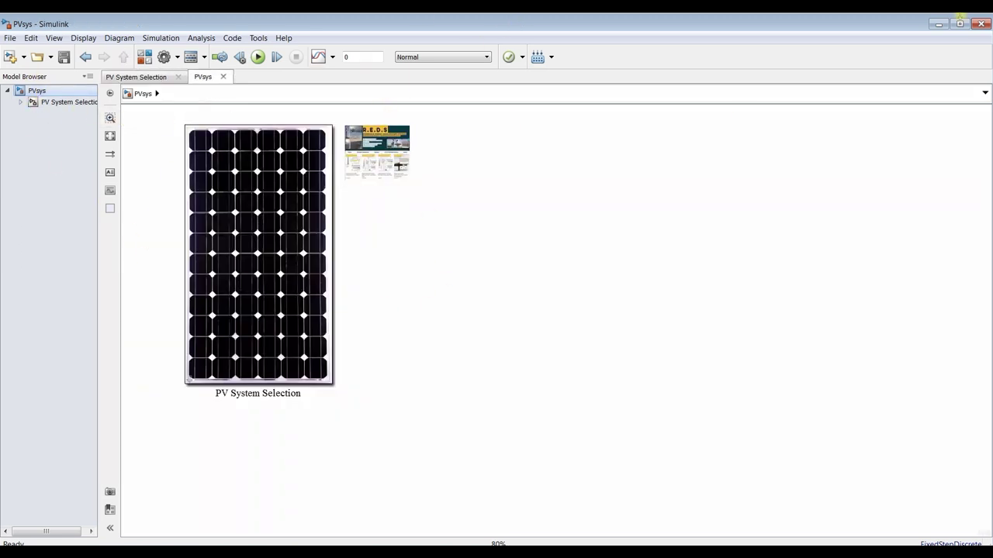
pyautogui.click(960, 24)
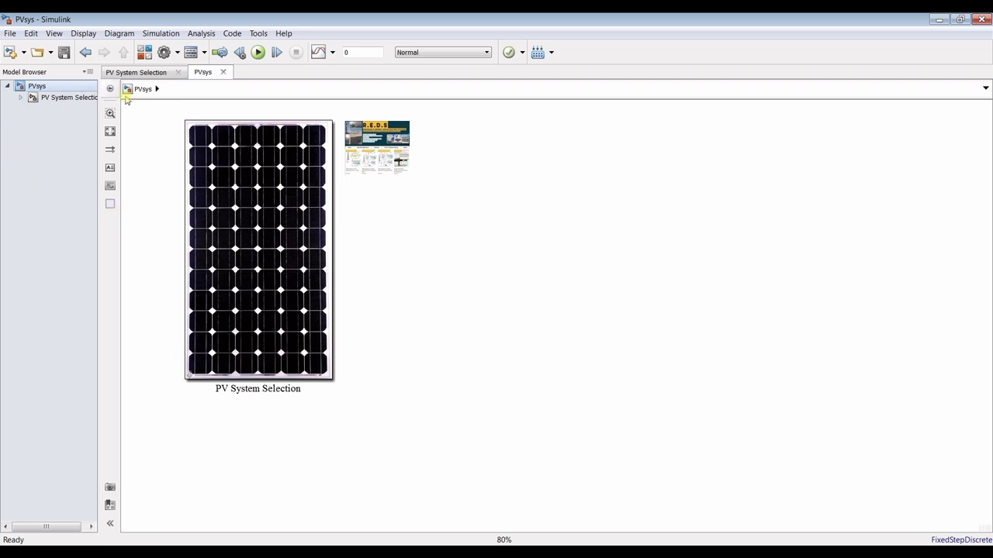
# Copy the PV System Selection block and close the PVsys model
pyautogui.moveTo(151, 120); pyautogui.dragTo(276, 362)
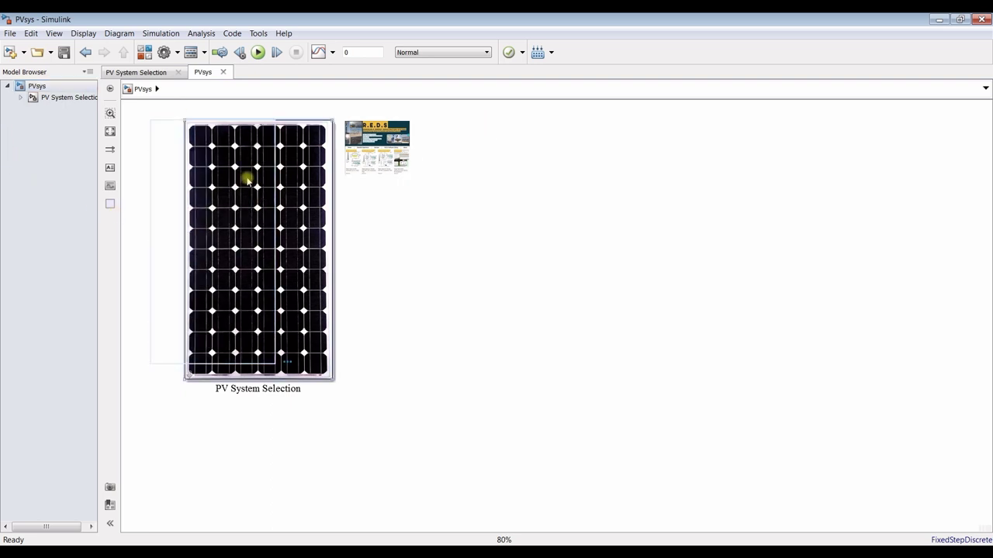
pyautogui.rightClick(255, 208)
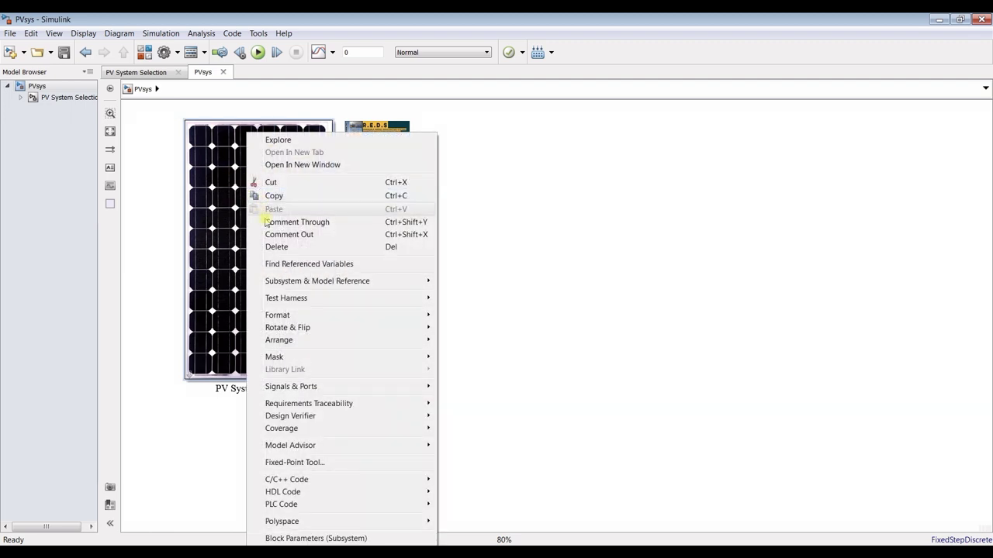
pyautogui.click(272, 195)
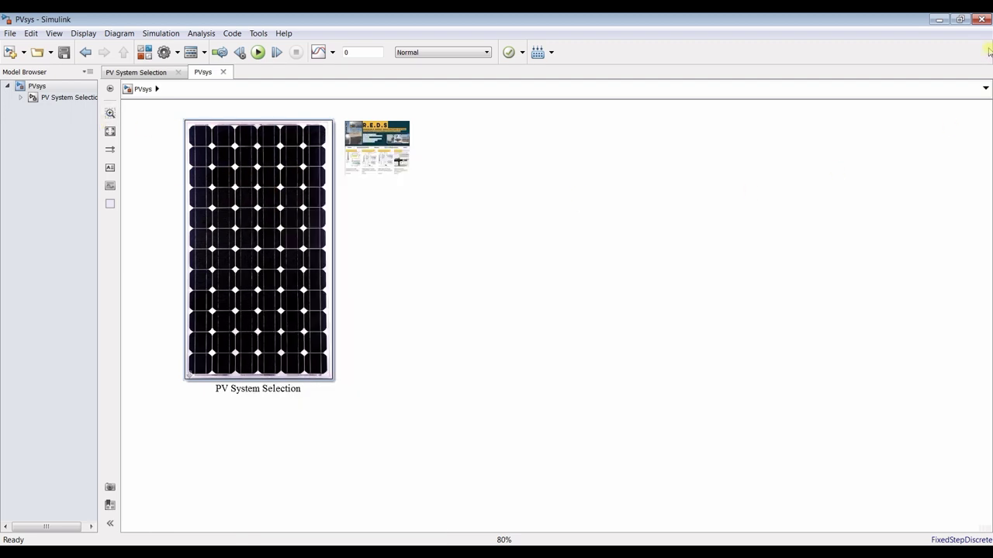
pyautogui.click(982, 24)
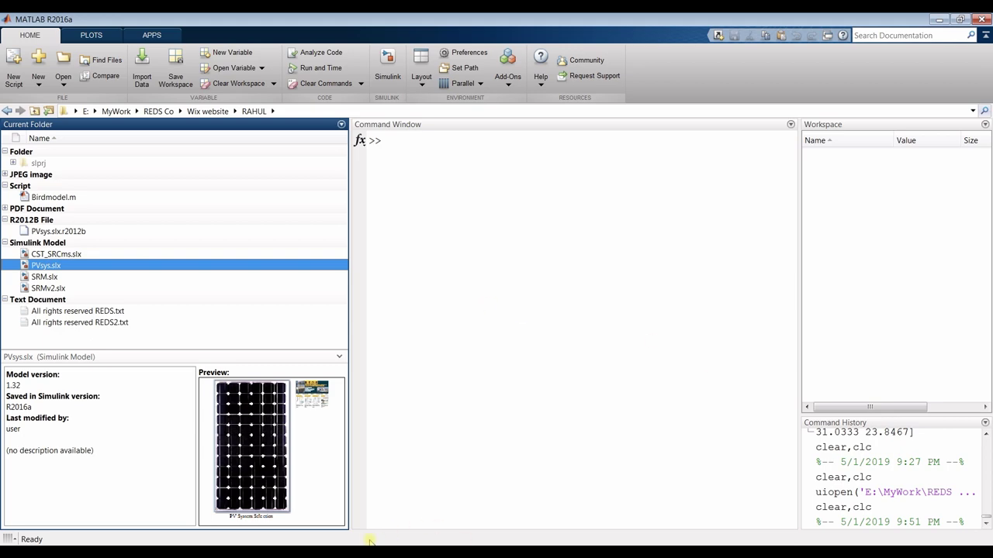
# Paste the copied PV System Selection block into the CST for Power Generation diagram
pyautogui.click(284, 532)
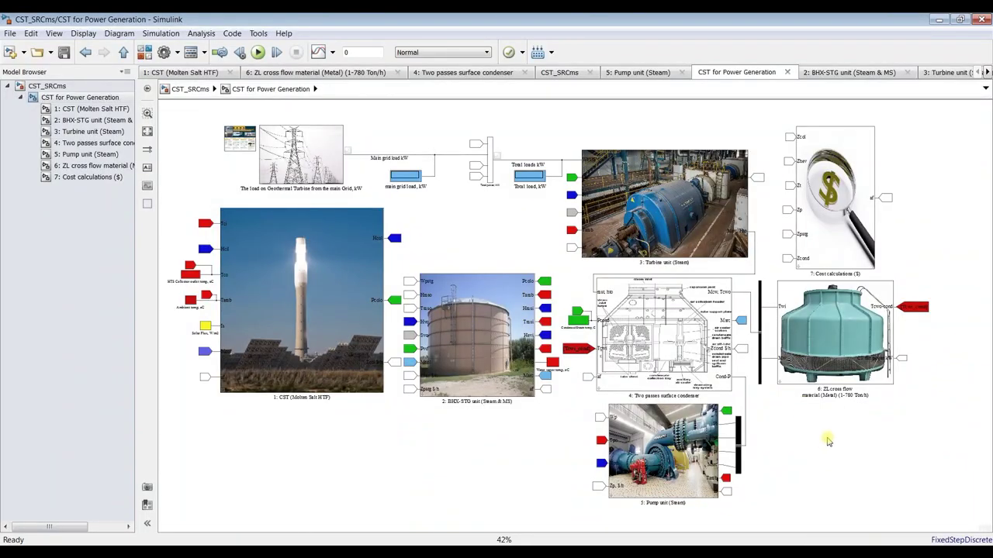
pyautogui.hotkey('ctrl', 'v')
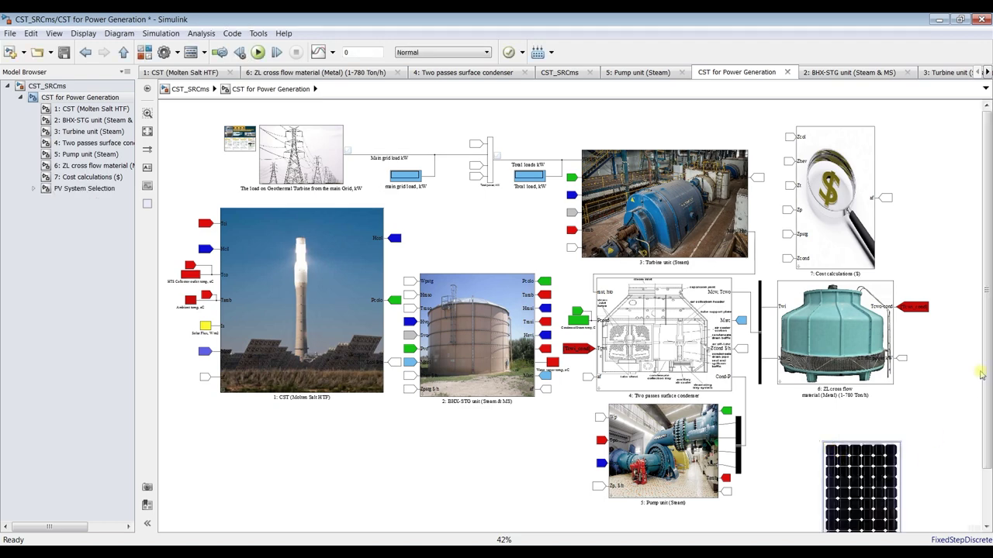
pyautogui.scroll(-2, 988, 380)
pyautogui.moveTo(876, 439); pyautogui.dragTo(861, 413)
# Set the cooling-tower and PV block labels to Times New Roman, Normal, size 20
pyautogui.click(835, 287)
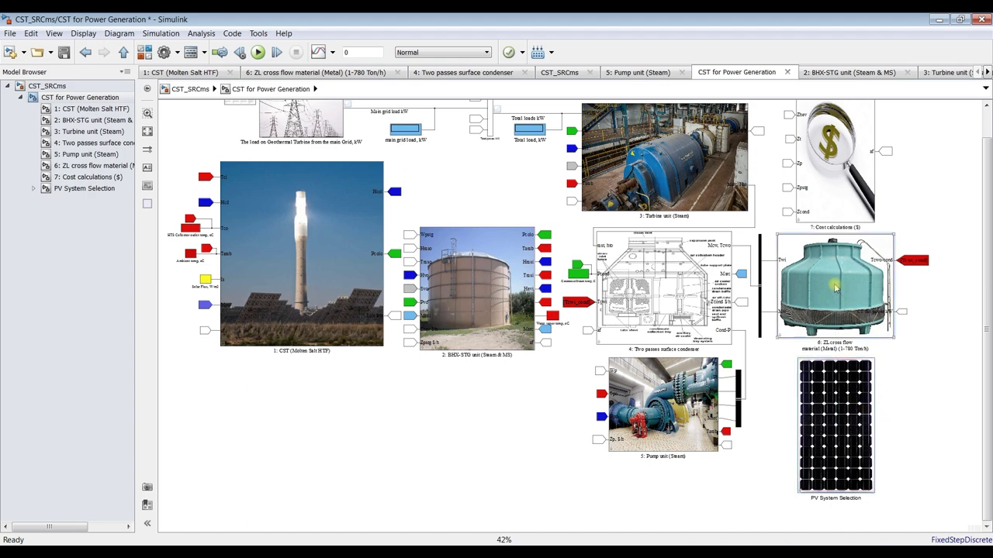
pyautogui.keyDown('shift'); pyautogui.click(833, 397); pyautogui.keyUp('shift')
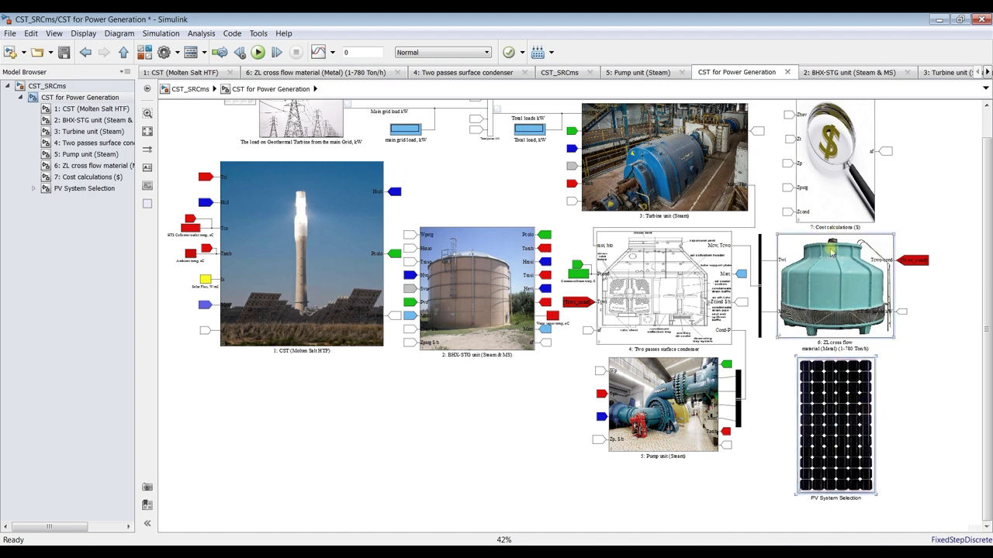
pyautogui.rightClick(826, 270)
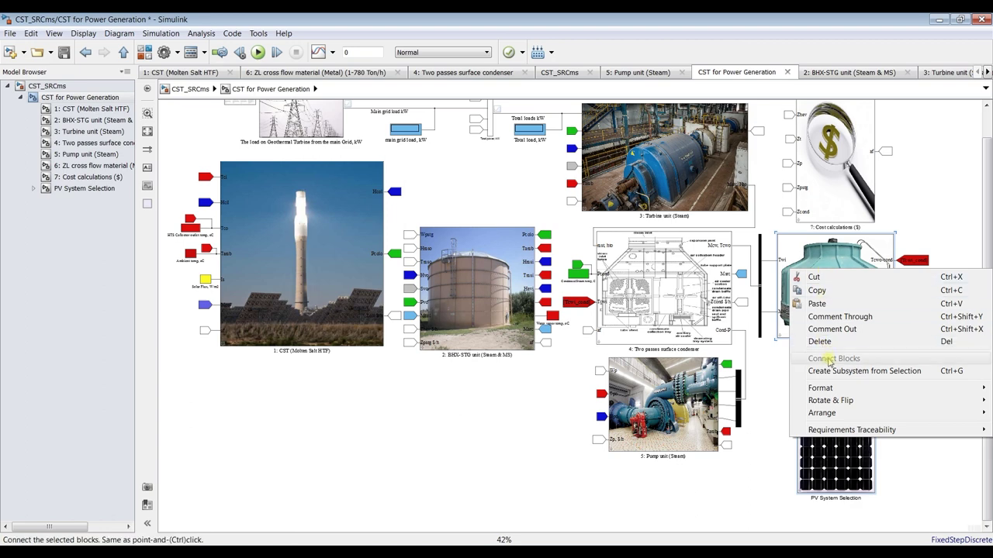
pyautogui.moveTo(830, 386)
pyautogui.click(758, 389)
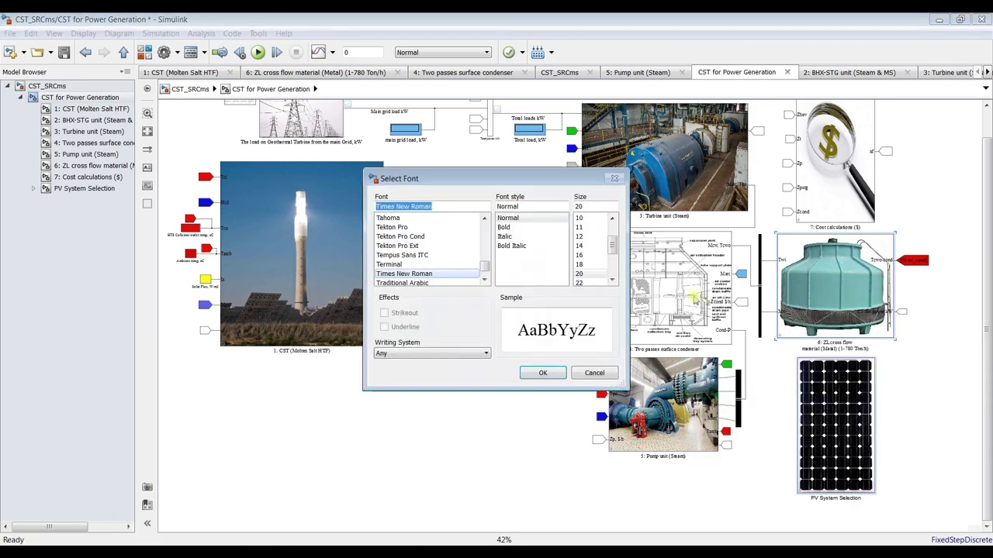
pyautogui.click(536, 373)
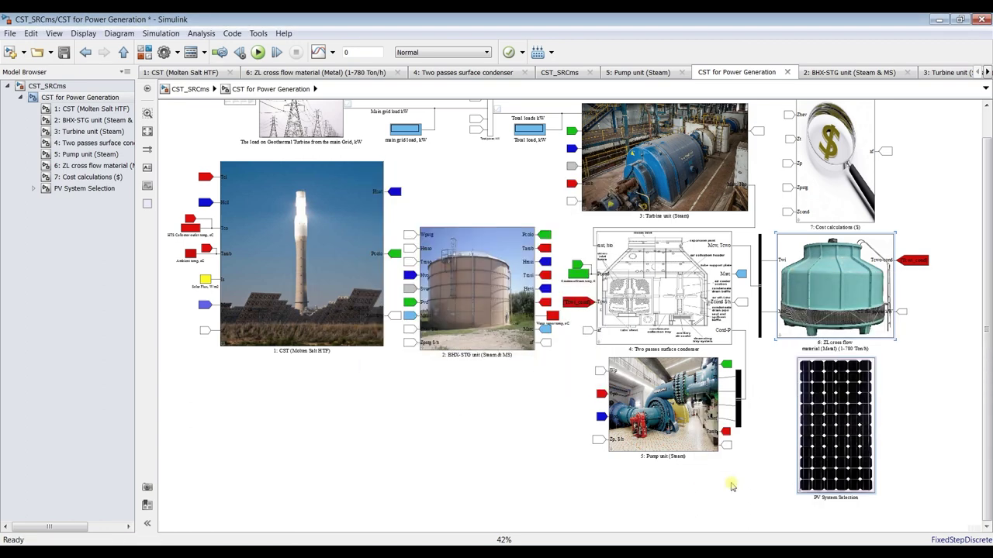
pyautogui.click(889, 375)
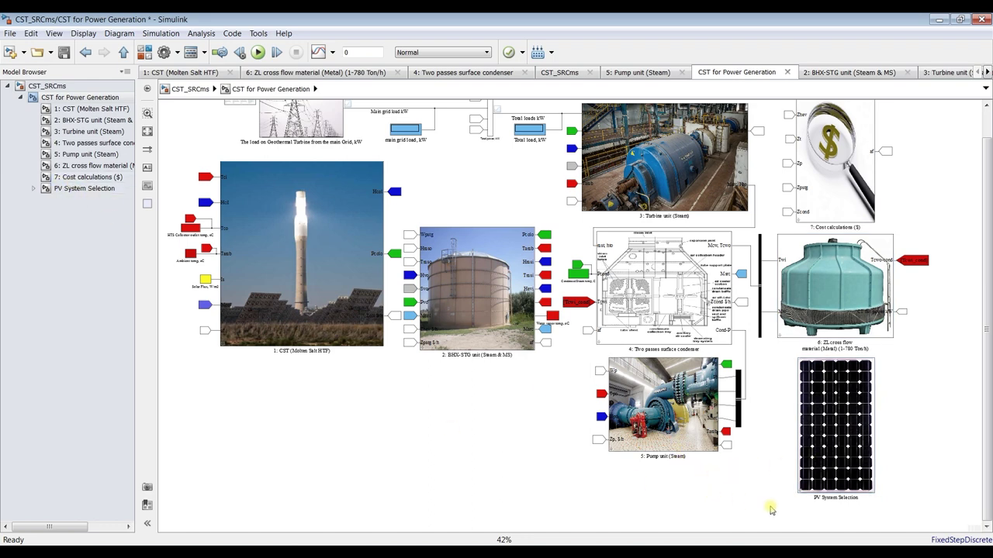
pyautogui.click(821, 496)
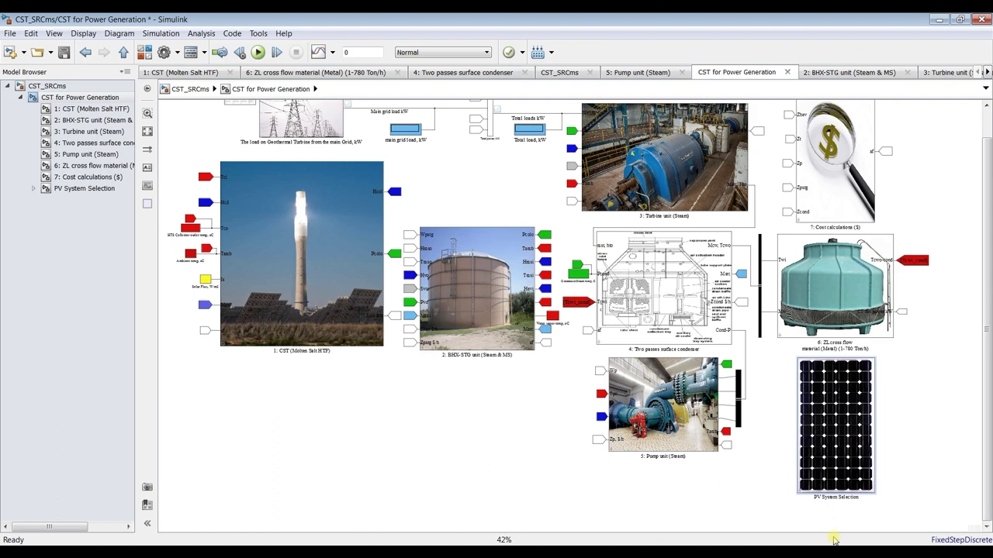
pyautogui.scroll(5, 836, 504)
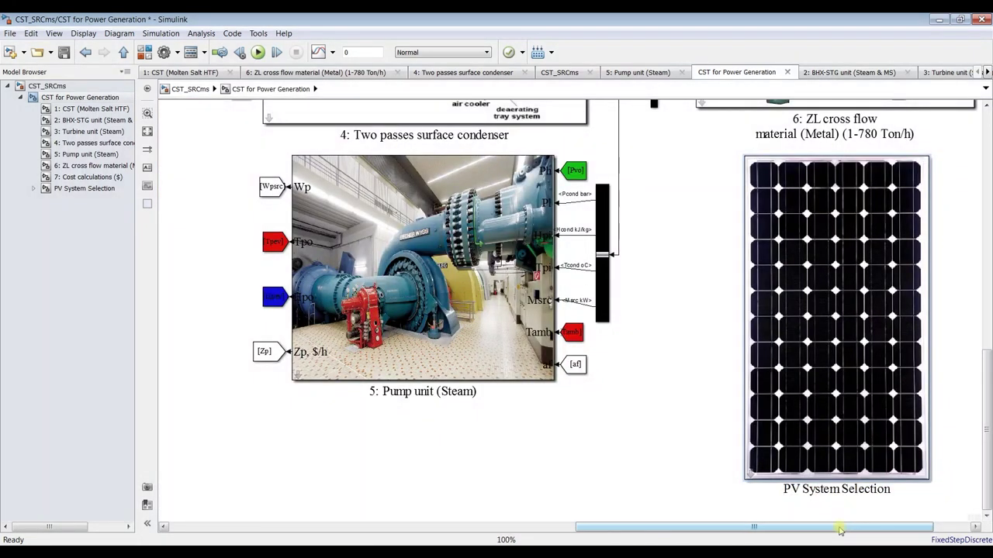
# Rename the PV block '8: PV System Selection', shrink it, move it under the cooling tower, and save
pyautogui.write('8:')
pyautogui.click(625, 428)
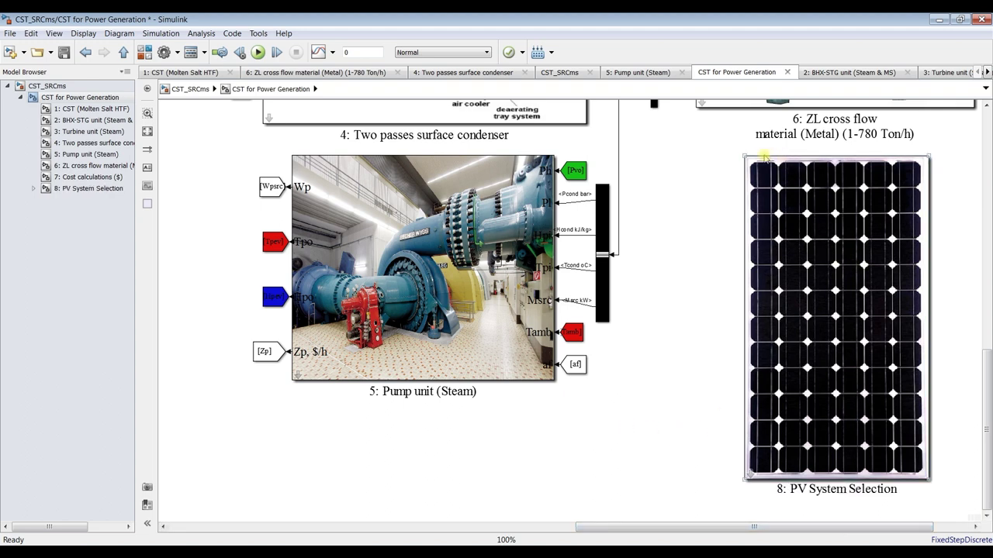
pyautogui.moveTo(743, 155); pyautogui.dragTo(780, 266)
pyautogui.moveTo(856, 346); pyautogui.dragTo(852, 230)
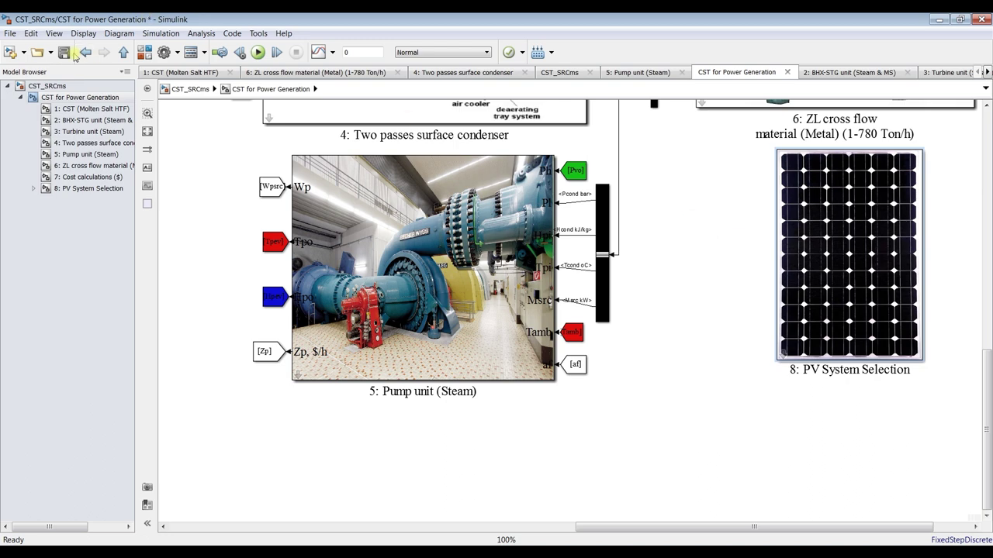
pyautogui.click(66, 53)
pyautogui.click(147, 132)
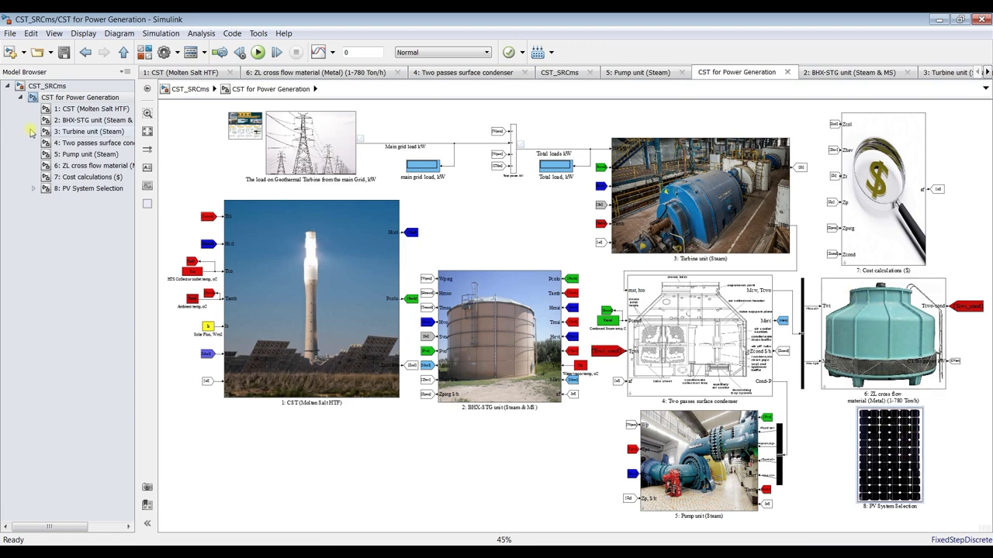
# Inspect the 'CT fan power kW' outport inside the ZL cross flow cooling-tower subsystem
pyautogui.scroll(3, 838, 351)
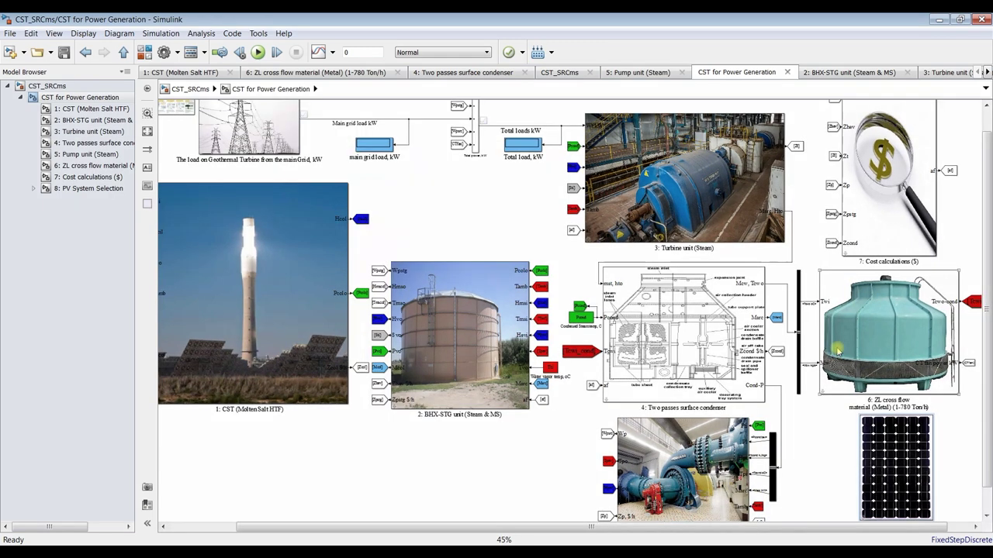
pyautogui.moveTo(837, 527); pyautogui.dragTo(881, 527)
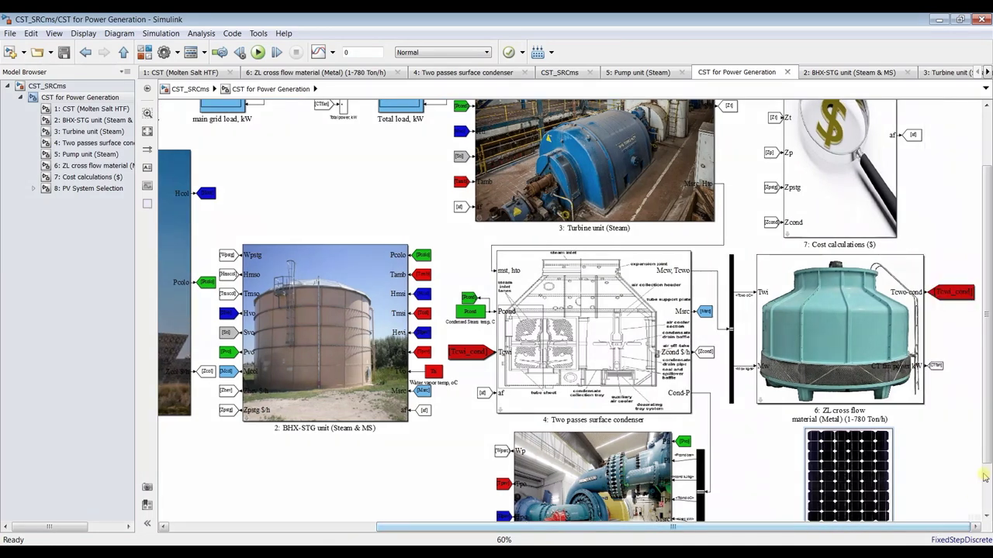
pyautogui.scroll(3, 938, 380)
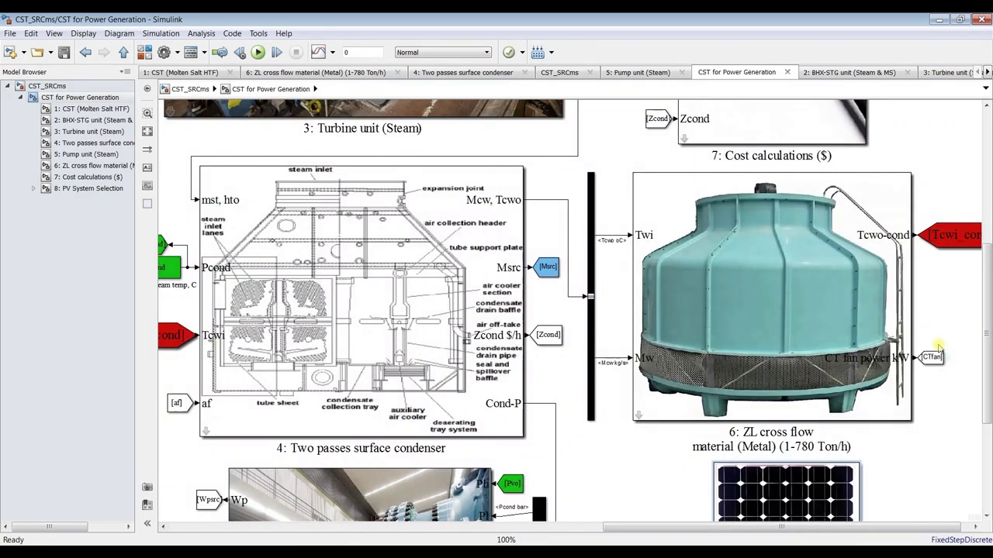
pyautogui.click(831, 360)
pyautogui.scroll(2, 949, 371)
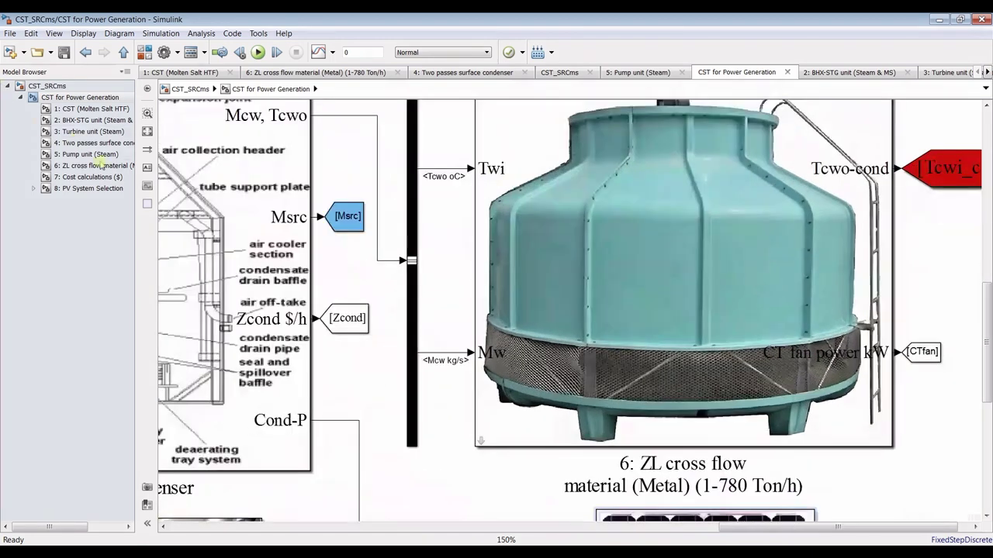
pyautogui.click(83, 179)
pyautogui.click(78, 166)
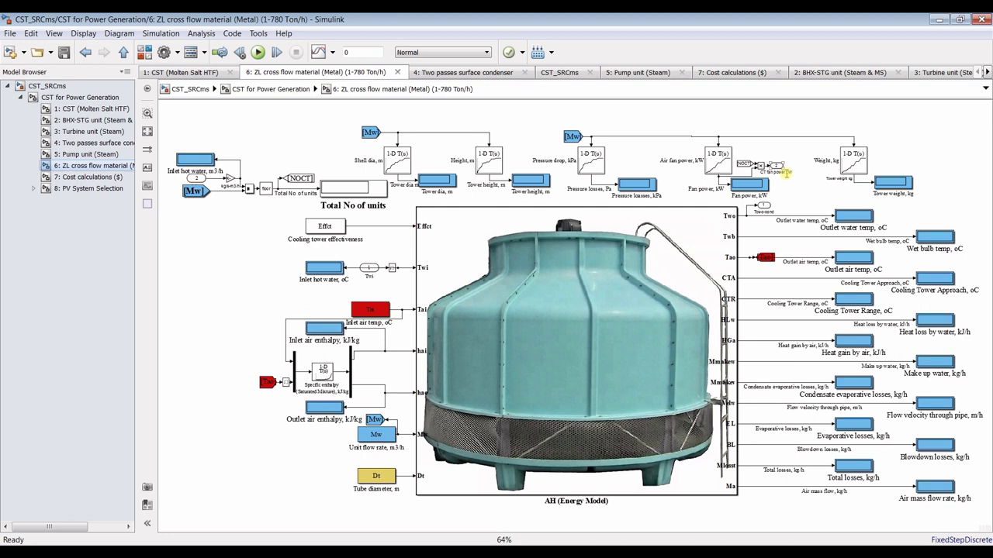
pyautogui.scroll(5, 786, 172)
pyautogui.scroll(2, 786, 172)
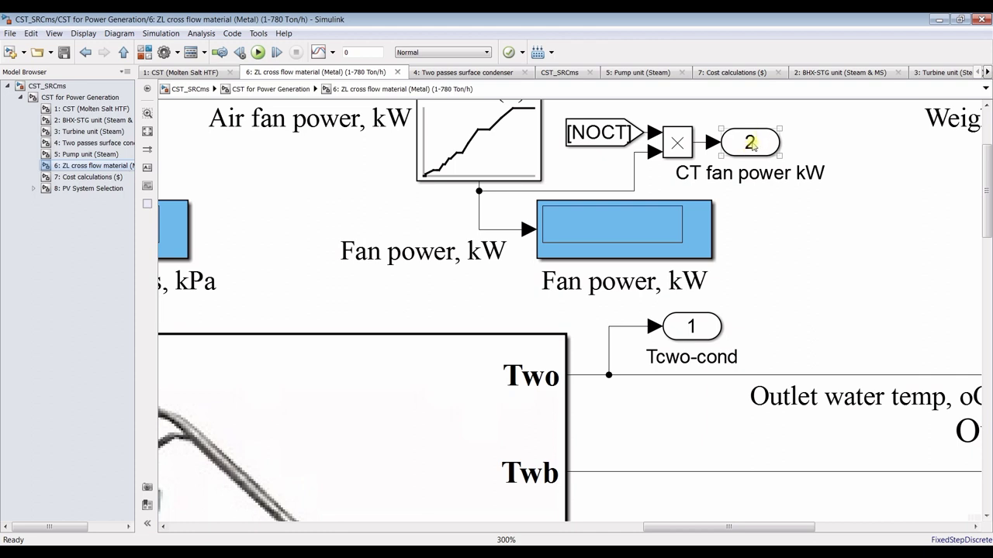
pyautogui.click(186, 182)
# Back in CST for Power Generation, nudge the CTfan tag slightly right
pyautogui.click(77, 98)
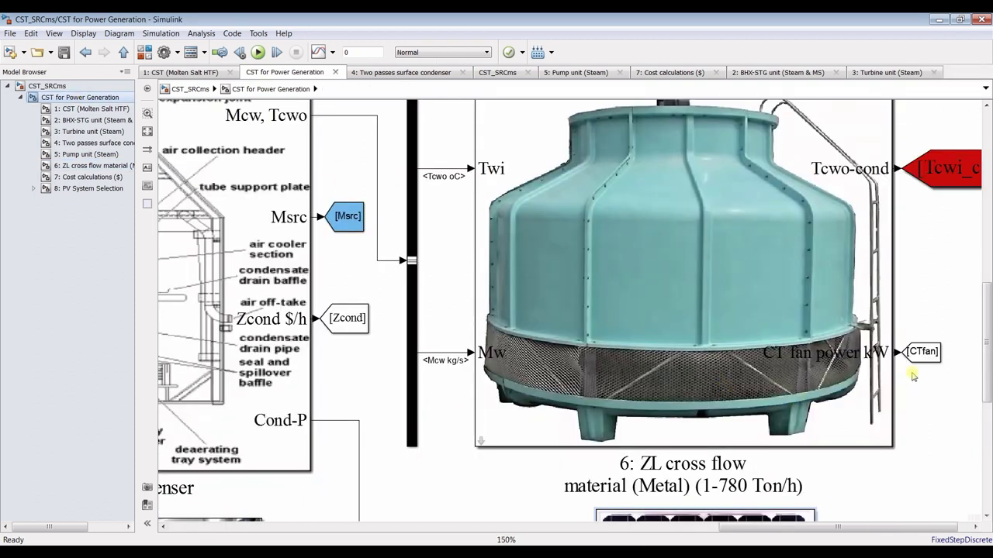
pyautogui.scroll(-2, 913, 376)
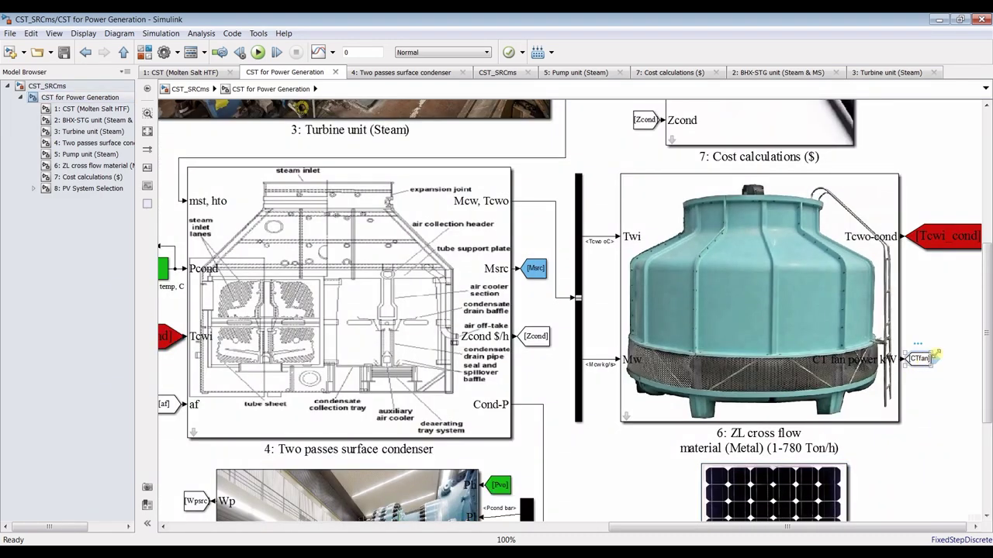
pyautogui.scroll(3, 931, 356)
pyautogui.moveTo(890, 371); pyautogui.dragTo(913, 368)
pyautogui.scroll(-2, 892, 364)
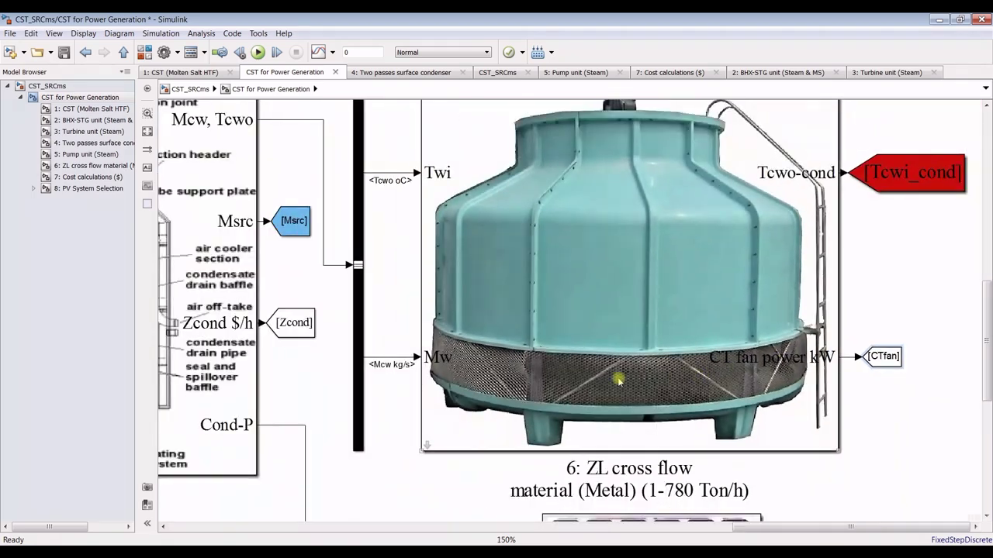
pyautogui.scroll(-6, 632, 380)
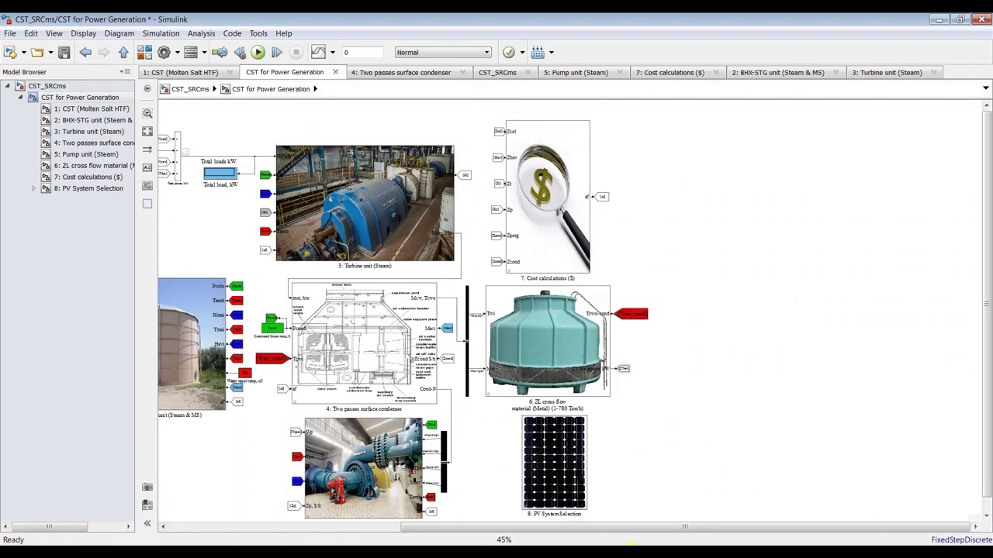
# Move the CTfan tag left of the Total power sum and remove a trial connection line
pyautogui.moveTo(621, 527); pyautogui.dragTo(504, 528)
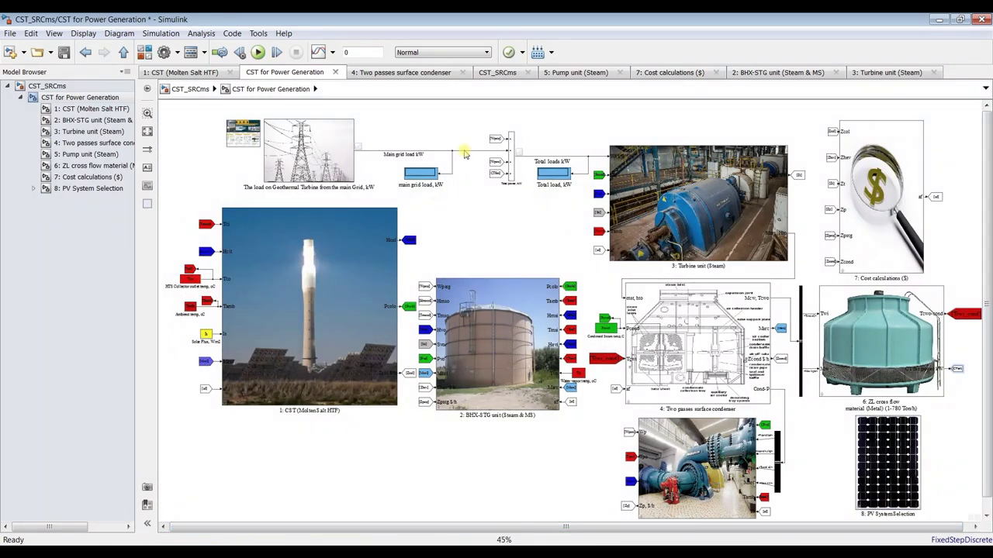
pyautogui.scroll(4, 465, 152)
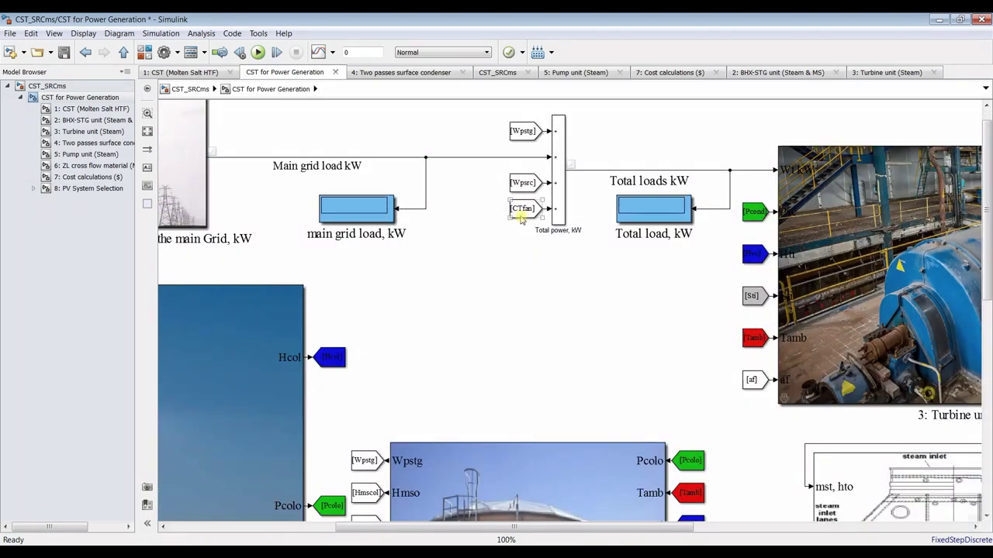
pyautogui.scroll(2, 522, 220)
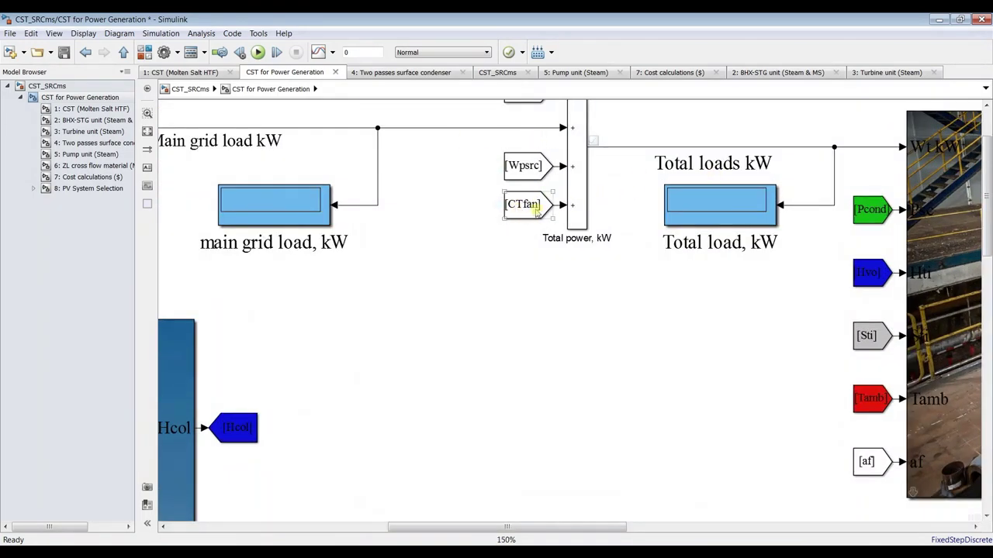
pyautogui.moveTo(520, 211); pyautogui.dragTo(463, 211)
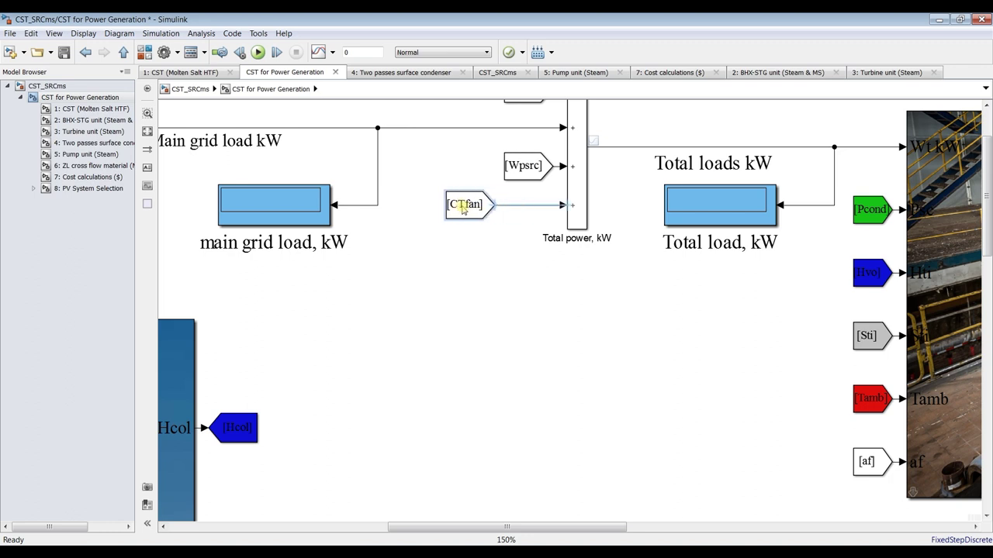
pyautogui.scroll(-1, 741, 232)
pyautogui.scroll(-1, 740, 232)
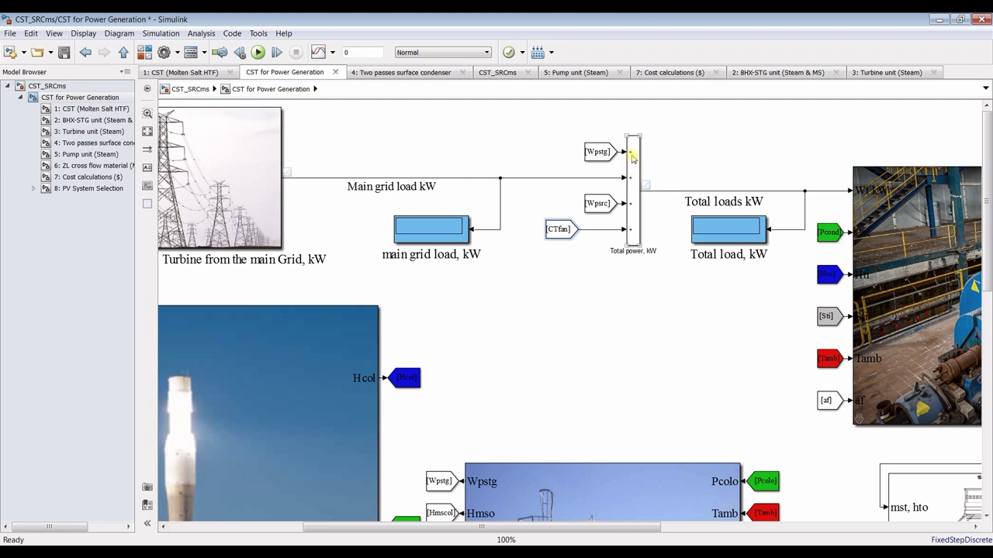
pyautogui.moveTo(605, 237); pyautogui.dragTo(607, 234)
pyautogui.press('Delete')
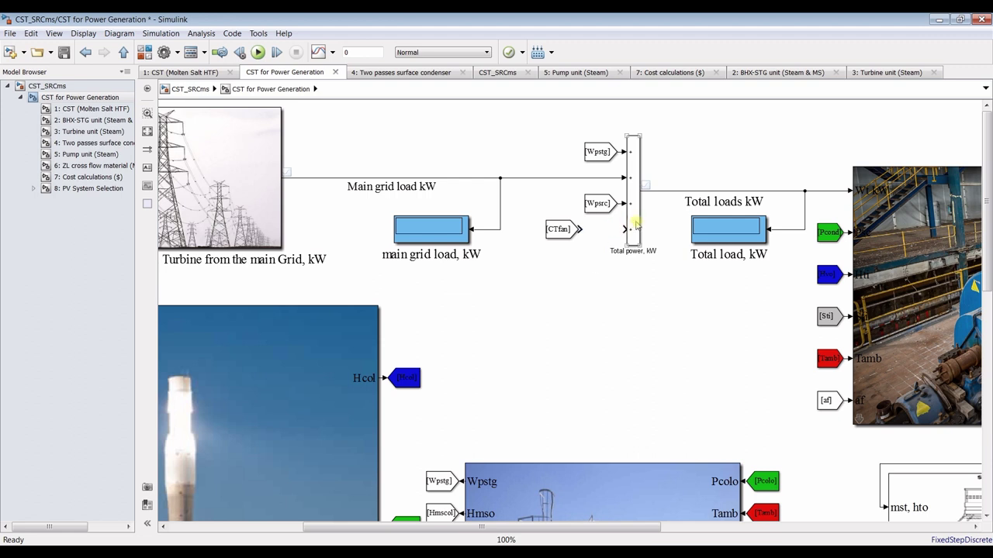
# Set the Total power, kW sum's signs to +++ for three inputs
pyautogui.doubleClick(634, 223)
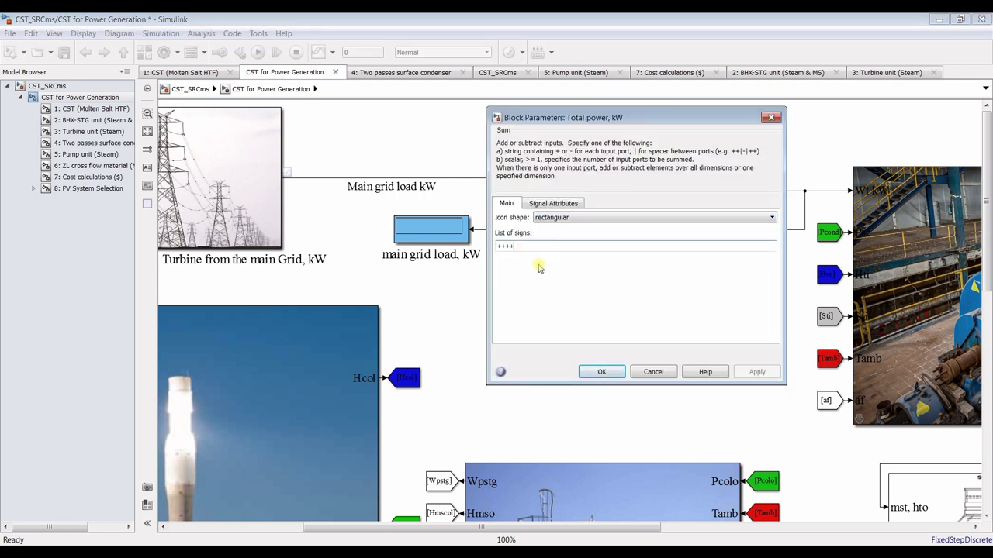
pyautogui.press('BackSpace')
pyautogui.click(751, 372)
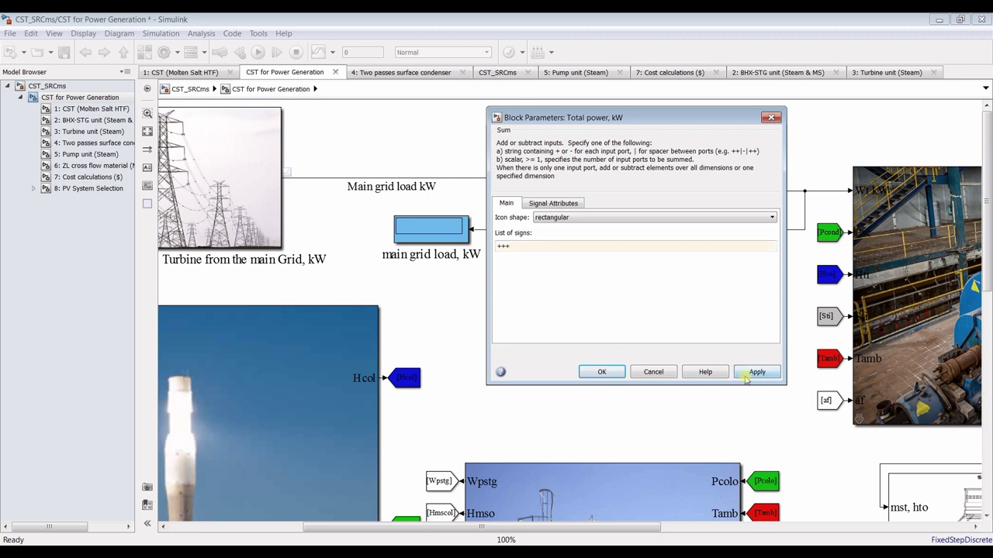
pyautogui.click(602, 371)
# Lower the Wpsrc tag and reposition the pylon image and main grid load display
pyautogui.moveTo(598, 204); pyautogui.dragTo(599, 226)
pyautogui.click(633, 192)
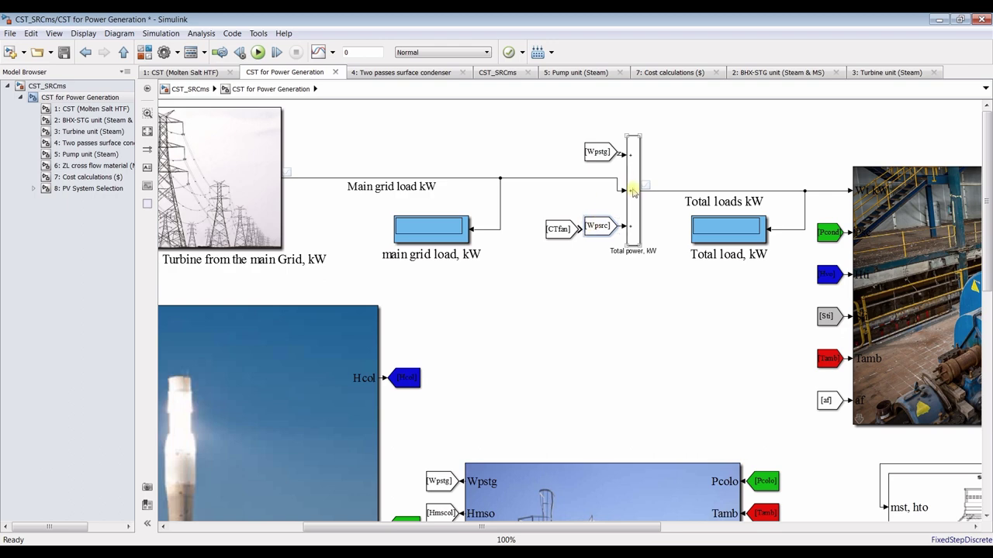
pyautogui.scroll(-1, 592, 122)
pyautogui.moveTo(541, 147); pyautogui.dragTo(285, 239)
pyautogui.press('Down')
pyautogui.press('Down')
pyautogui.press('Down')
pyautogui.press('Down')
pyautogui.press('Down')
pyautogui.press('Down')
pyautogui.press('Down')
pyautogui.press('Down')
pyautogui.press('Down')
pyautogui.press('Down')
pyautogui.press('Down')
pyautogui.press('Down')
pyautogui.press('Down')
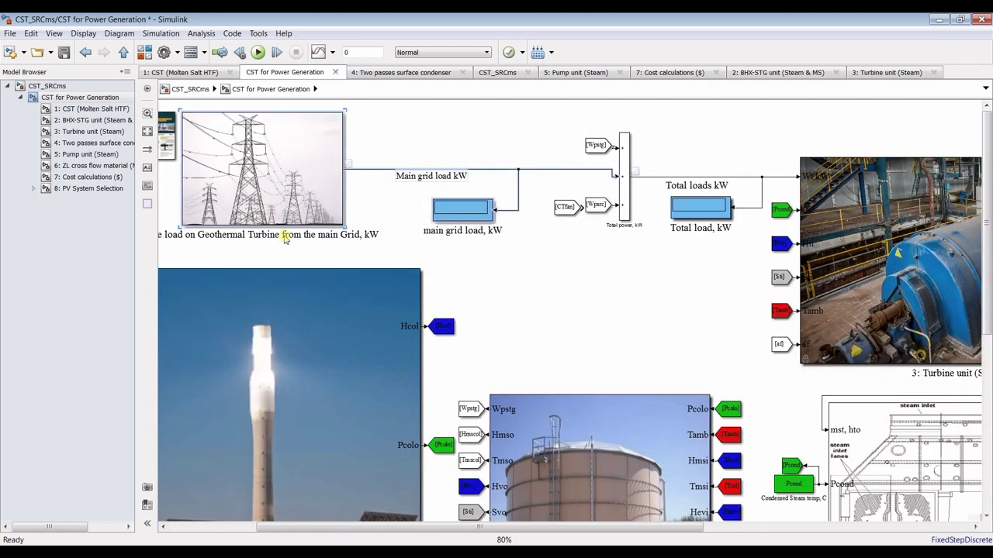
pyautogui.click(432, 310)
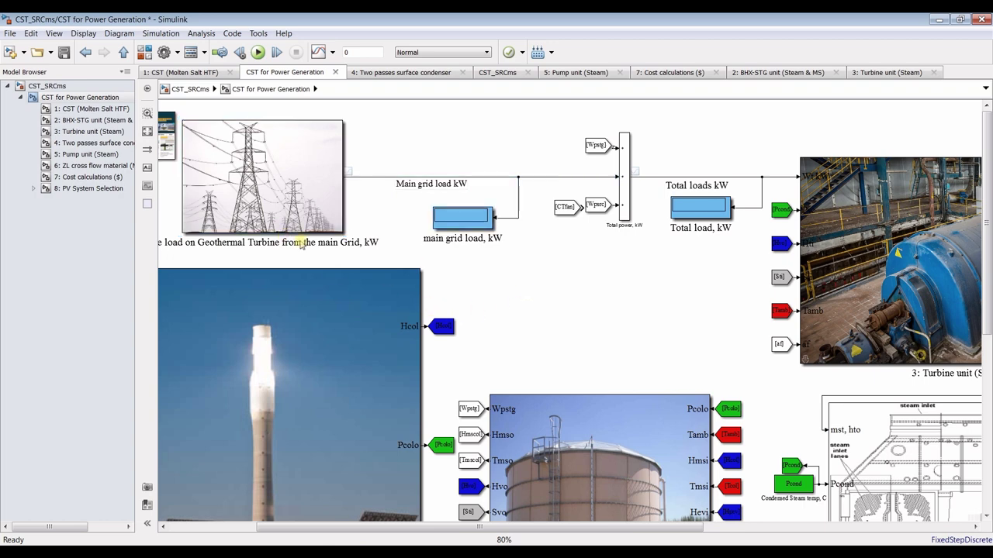
pyautogui.moveTo(304, 528); pyautogui.dragTo(295, 528)
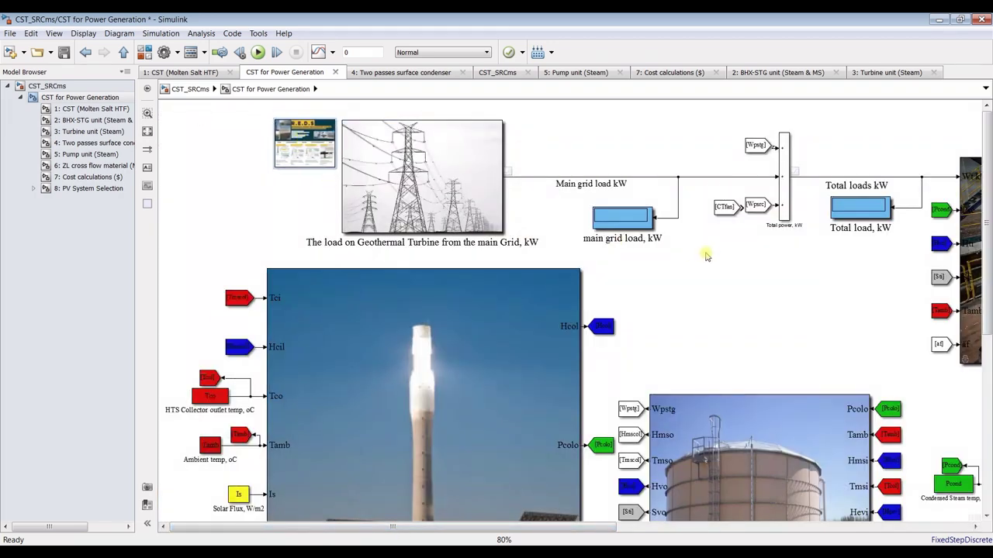
pyautogui.moveTo(631, 219); pyautogui.dragTo(608, 210)
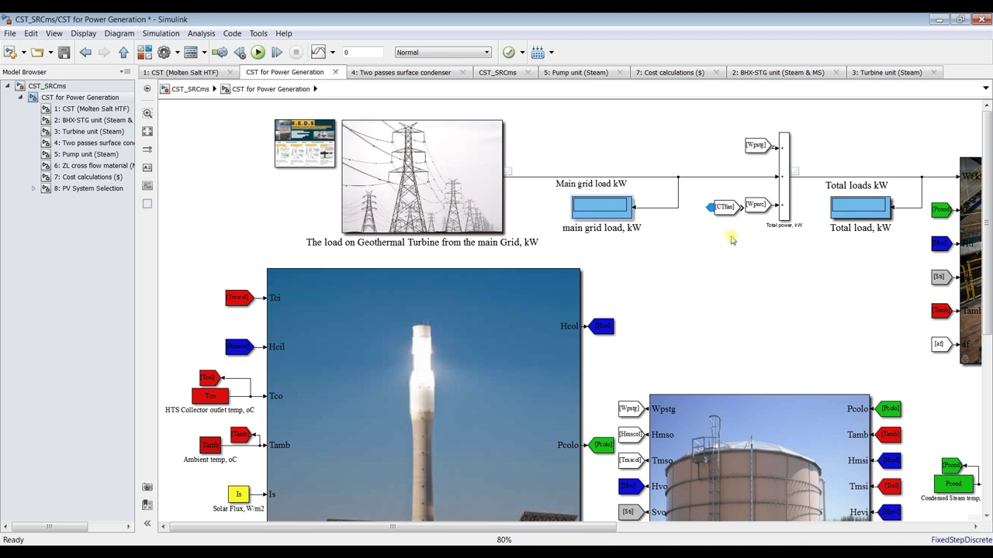
# Delete the stray CTfan copy and the [CTfan] source block, then fit the model to view
pyautogui.moveTo(735, 259); pyautogui.dragTo(655, 301)
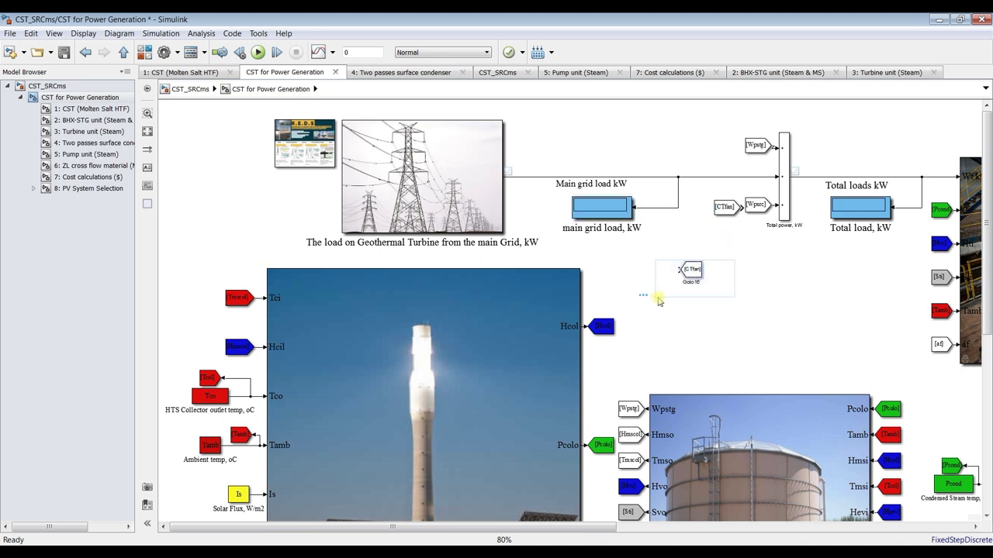
pyautogui.press('Delete')
pyautogui.moveTo(721, 208); pyautogui.dragTo(674, 274)
pyautogui.press('Delete')
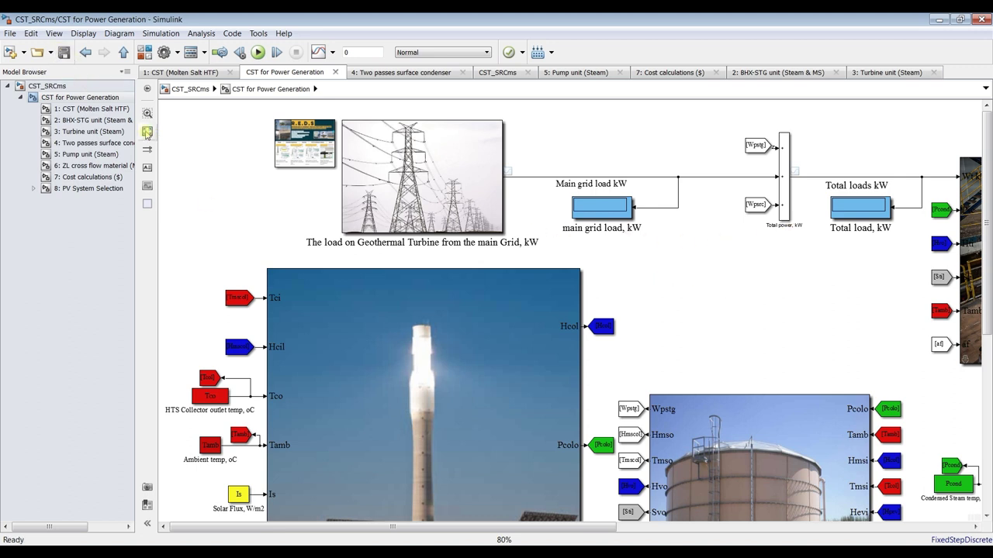
pyautogui.click(147, 133)
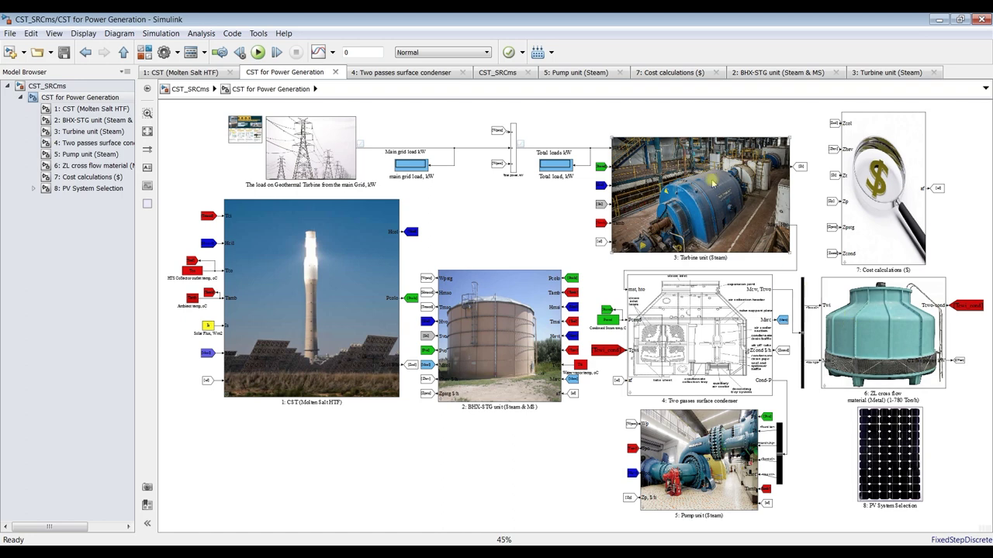
pyautogui.scroll(3, 937, 479)
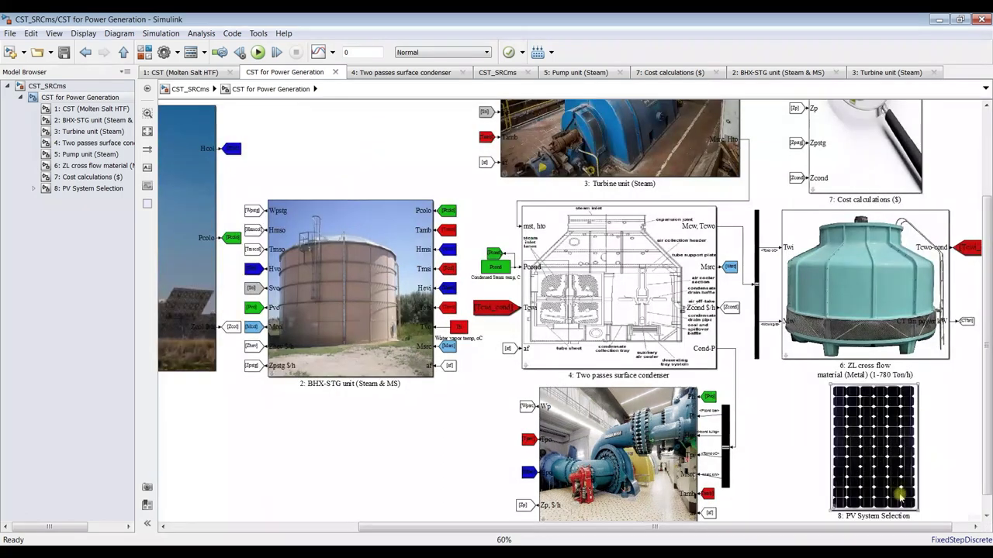
pyautogui.scroll(-1, 173, 264)
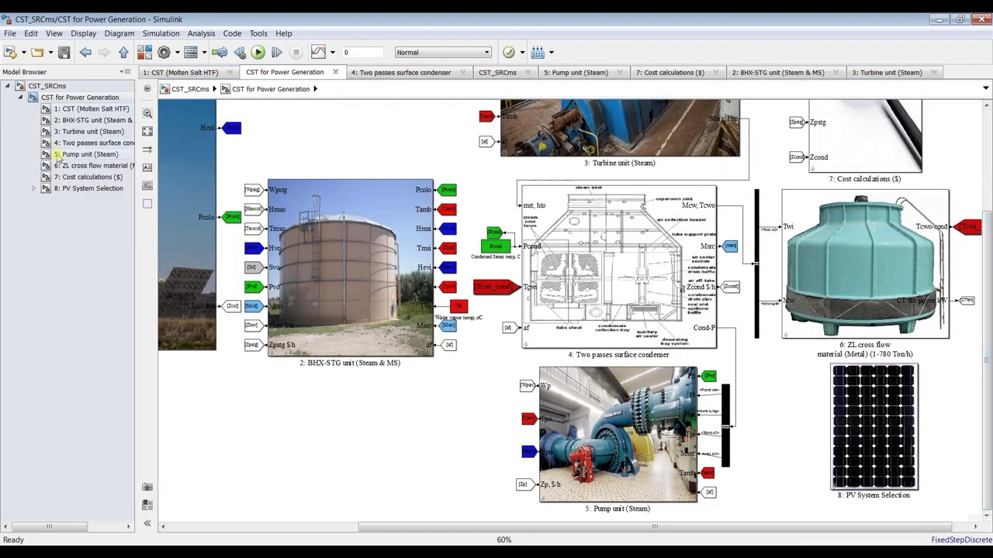
# Inside 8: PV System Selection, delete the copyright text and select the 1.1 Photovoltaic block
pyautogui.click(35, 189)
pyautogui.click(105, 201)
pyautogui.click(87, 190)
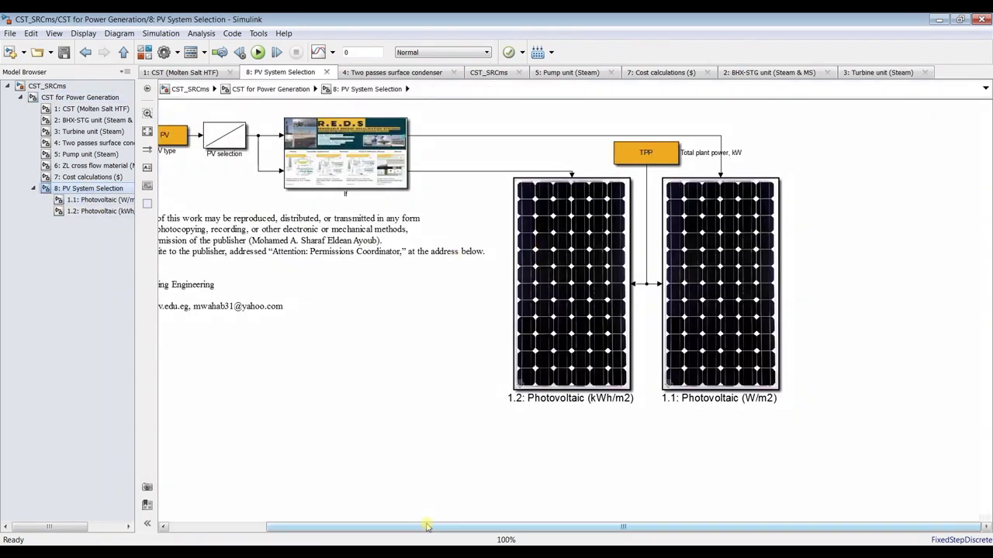
pyautogui.moveTo(427, 526); pyautogui.dragTo(310, 527)
pyautogui.click(259, 250)
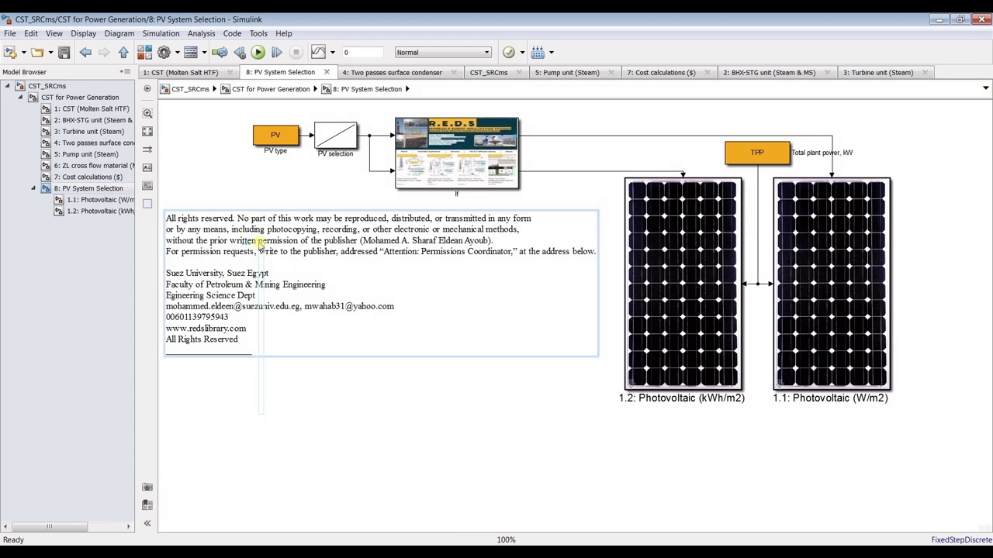
pyautogui.press('Delete')
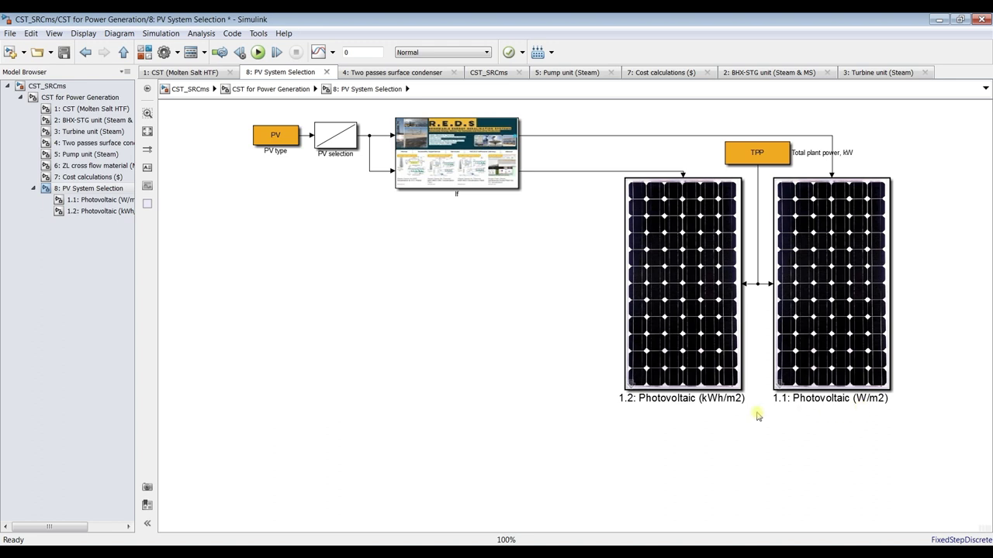
pyautogui.click(863, 398)
pyautogui.click(92, 201)
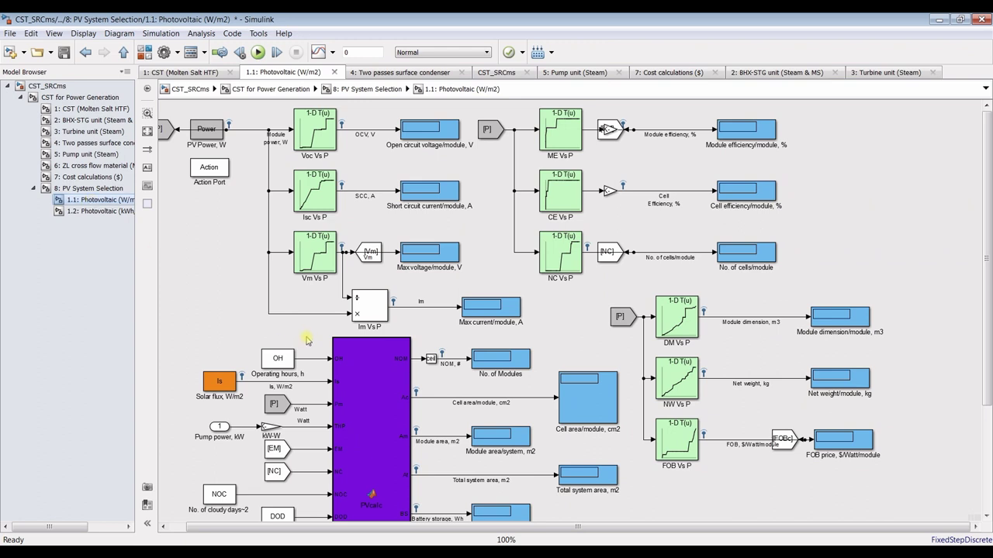
pyautogui.moveTo(982, 262); pyautogui.dragTo(989, 388)
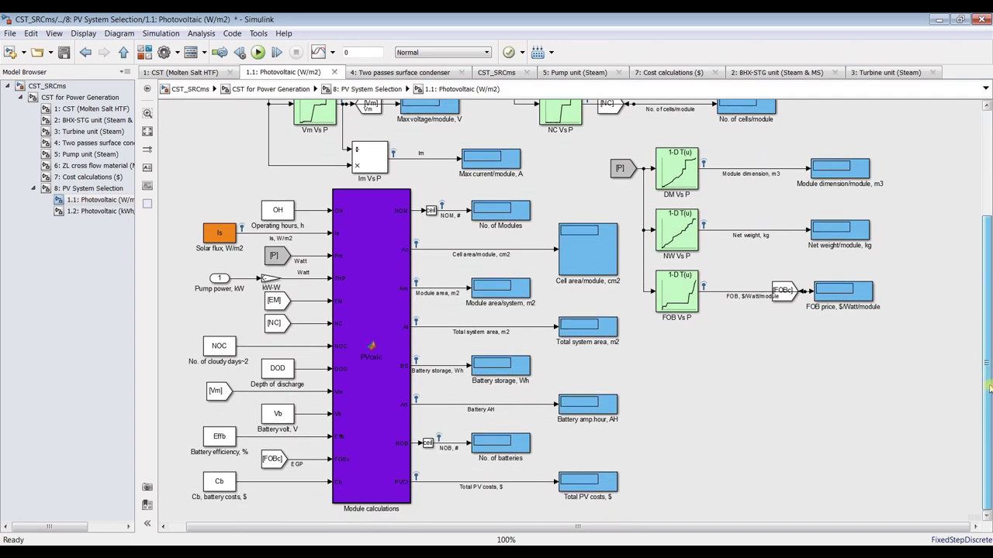
pyautogui.click(219, 279)
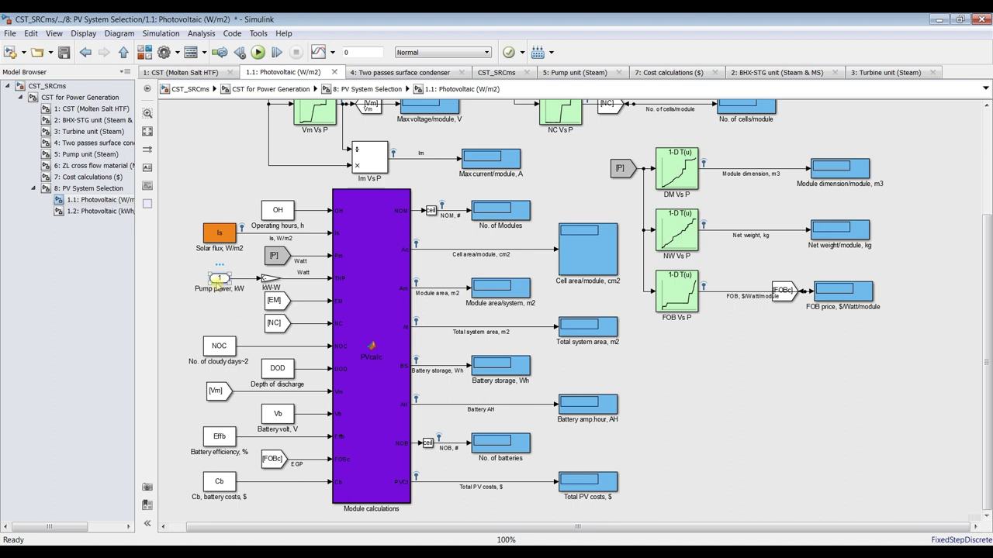
pyautogui.click(269, 278)
pyautogui.click(87, 189)
pyautogui.click(751, 159)
pyautogui.click(751, 159)
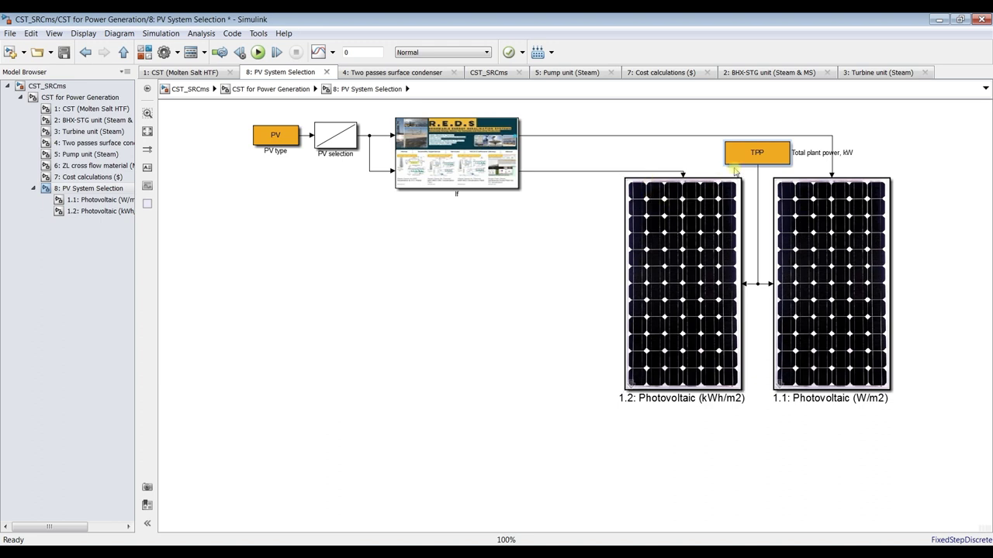
# Delete the signal line below TPP and move the TPP block beneath the If block
pyautogui.click(747, 157)
pyautogui.click(758, 182)
pyautogui.press('Delete')
pyautogui.moveTo(754, 157); pyautogui.dragTo(450, 223)
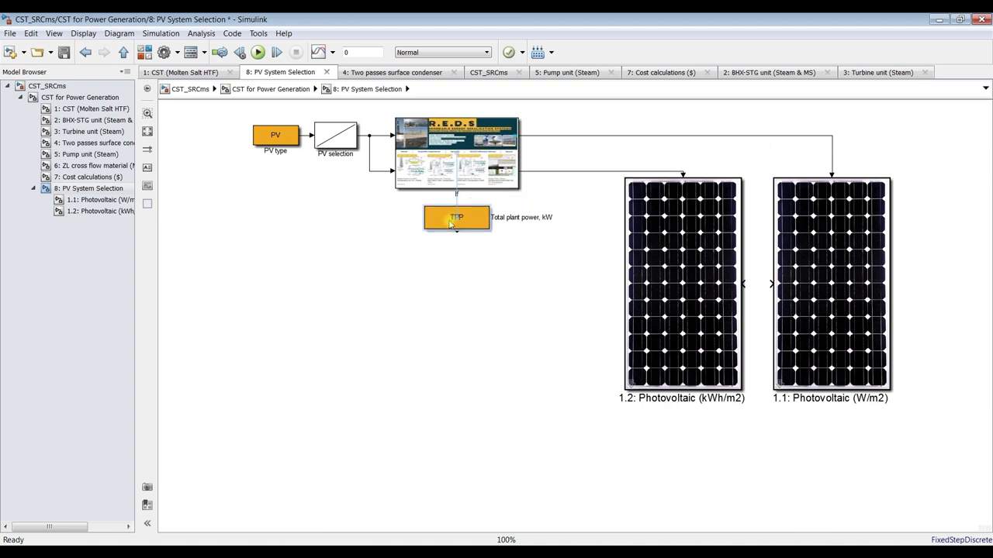
# Add a rotated Terminator from Sinks under TPP and connect TPP's output to it
pyautogui.click(144, 52)
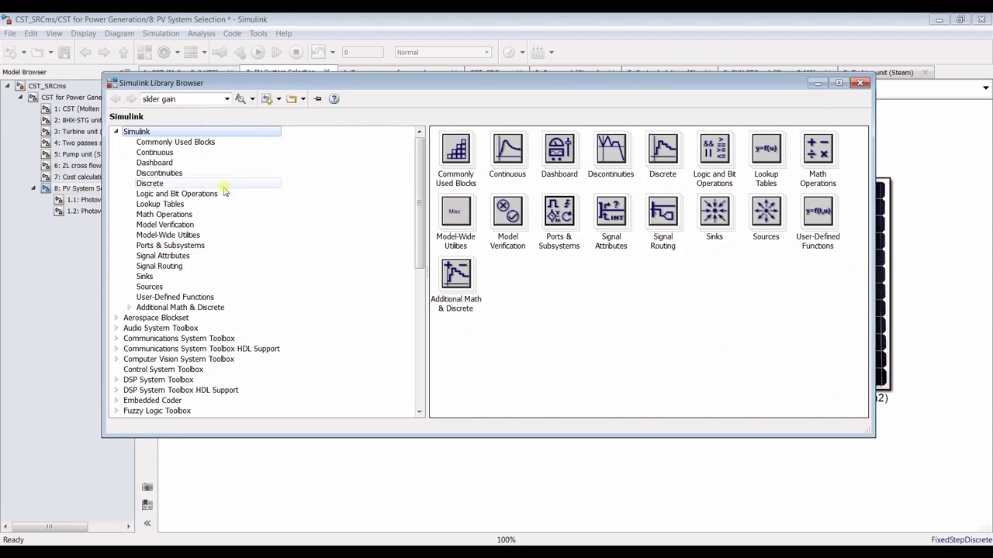
pyautogui.click(145, 277)
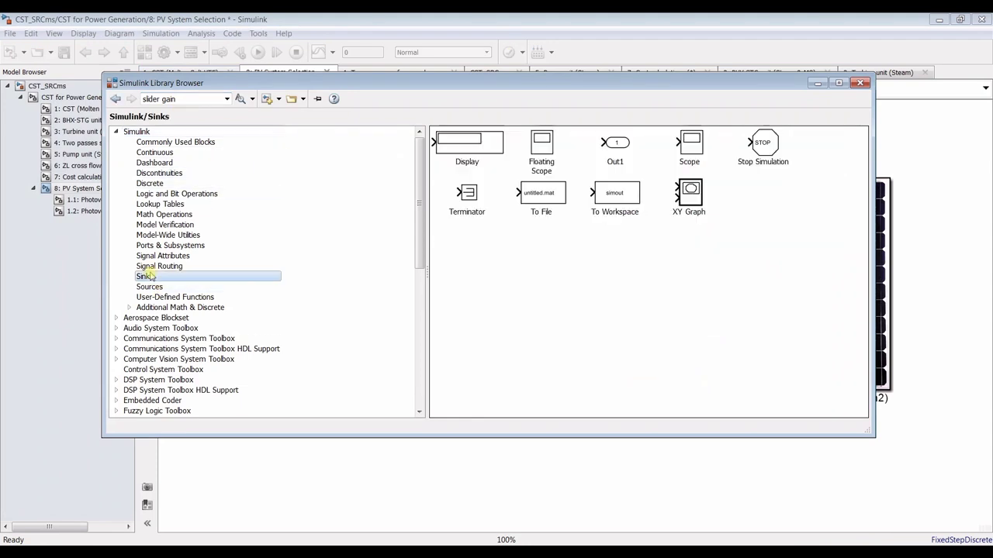
pyautogui.moveTo(468, 194); pyautogui.dragTo(456, 261)
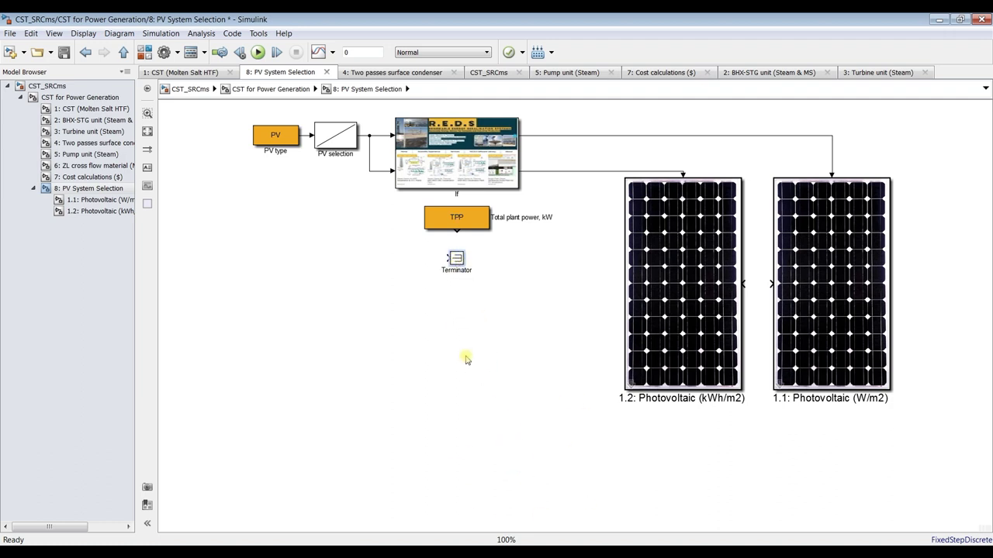
pyautogui.hotkey('ctrl', 'r')
pyautogui.moveTo(457, 231); pyautogui.dragTo(458, 254)
pyautogui.click(477, 218)
pyautogui.click(505, 239)
# Add an In1 inport from Sources feeding the line between the Photovoltaic subsystems
pyautogui.click(145, 52)
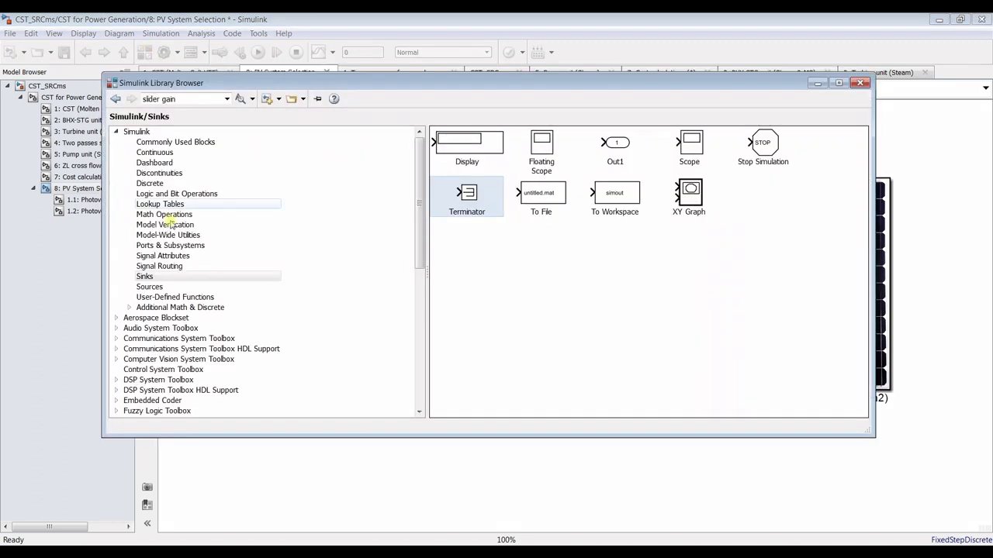
pyautogui.click(161, 289)
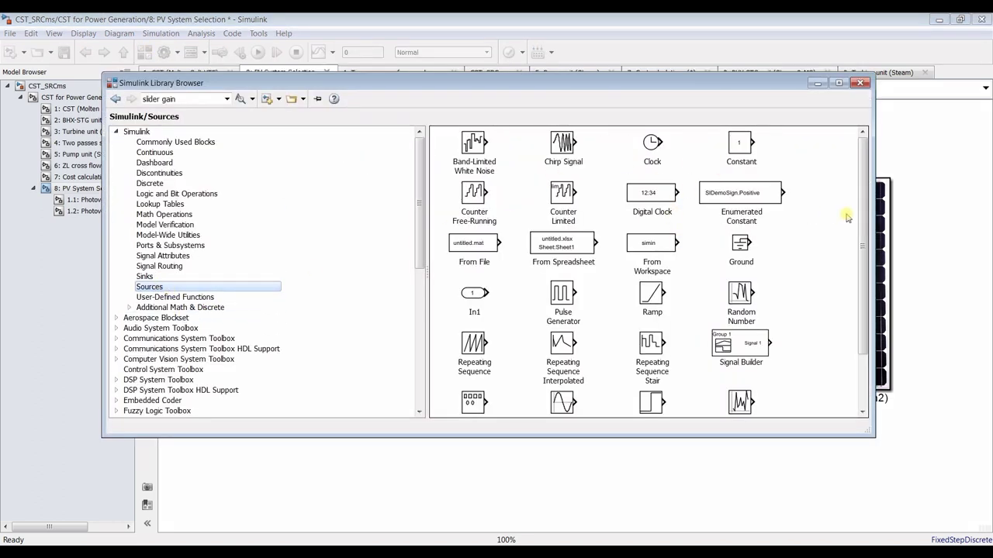
pyautogui.moveTo(866, 219); pyautogui.dragTo(866, 272)
pyautogui.moveTo(471, 223)
pyautogui.mouseDown()
pyautogui.moveTo(832, 189)
pyautogui.moveTo(887, 148)
pyautogui.moveTo(744, 163)
pyautogui.moveTo(771, 285)
pyautogui.moveTo(758, 259)
pyautogui.mouseUp()
# Name the new inport 'CT load, kW' and shift it slightly left
pyautogui.click(744, 162)
pyautogui.click(762, 236)
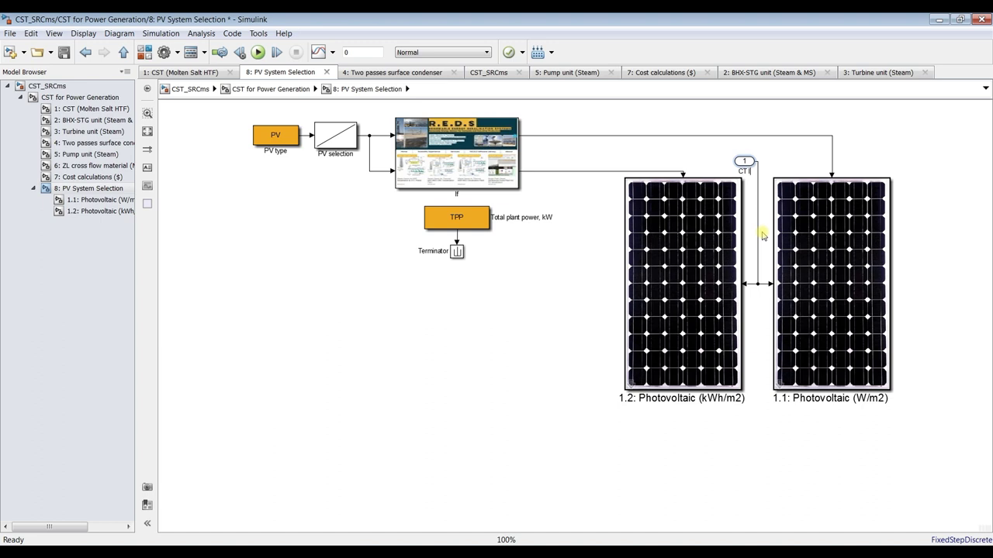
pyautogui.write('kW')
pyautogui.click(744, 161)
pyautogui.moveTo(745, 163); pyautogui.dragTo(738, 163)
pyautogui.click(771, 155)
# Collapse the 8: PV System Selection entry in the Model Browser tree
pyautogui.click(82, 190)
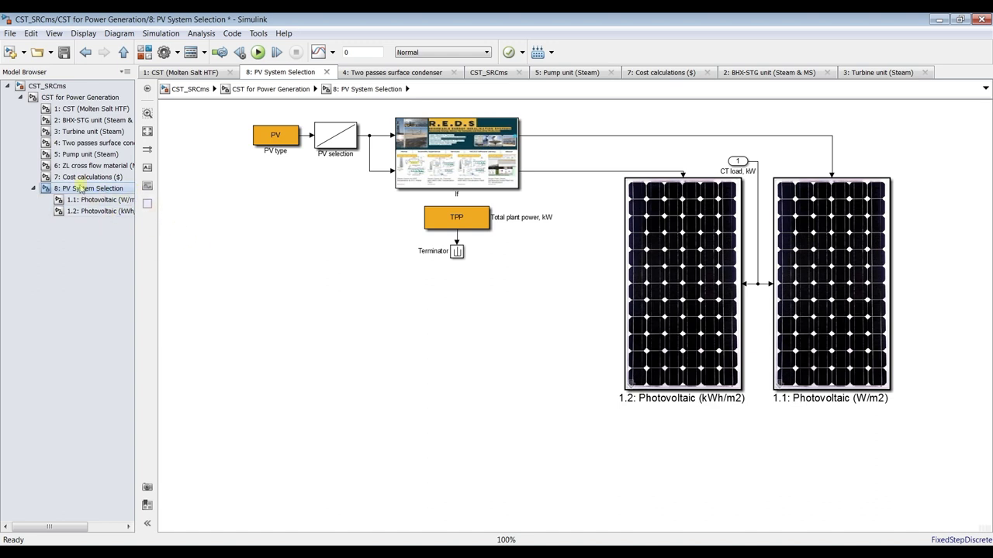
pyautogui.click(78, 178)
pyautogui.click(83, 190)
pyautogui.click(34, 189)
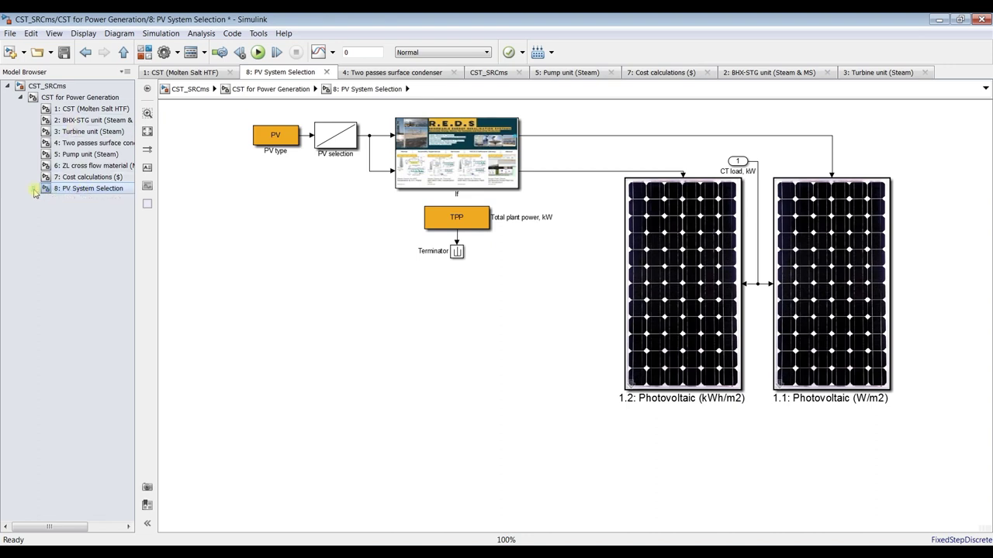
# In the CST for Power Generation diagram, draw a new signal line from the PV System Selection block
pyautogui.click(84, 98)
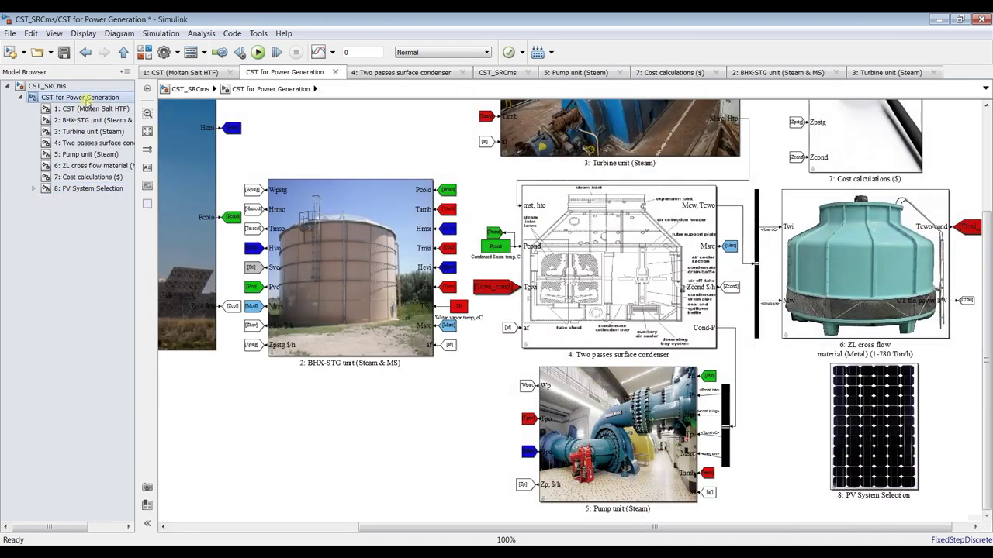
pyautogui.click(873, 404)
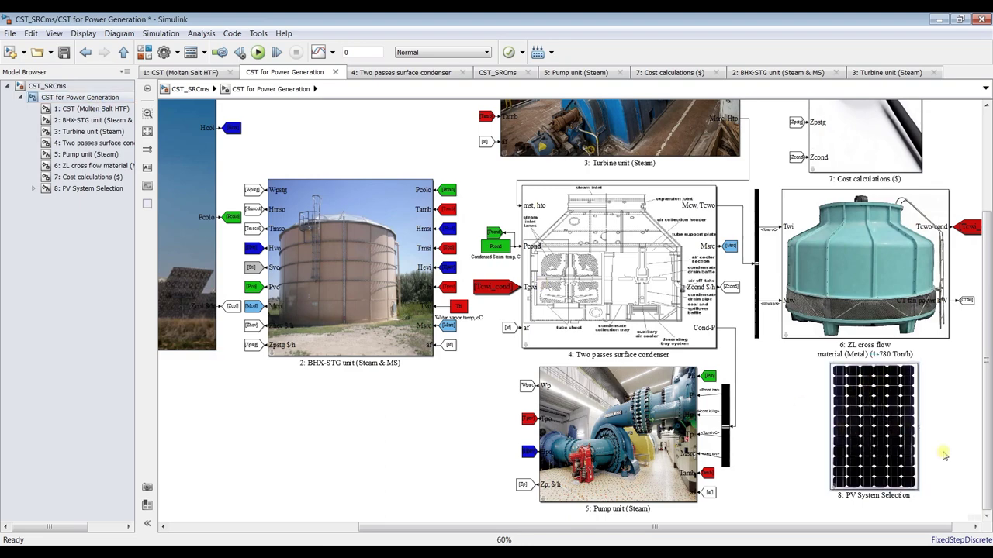
pyautogui.scroll(3, 943, 454)
pyautogui.scroll(-2, 367, 260)
pyautogui.scroll(3, 481, 301)
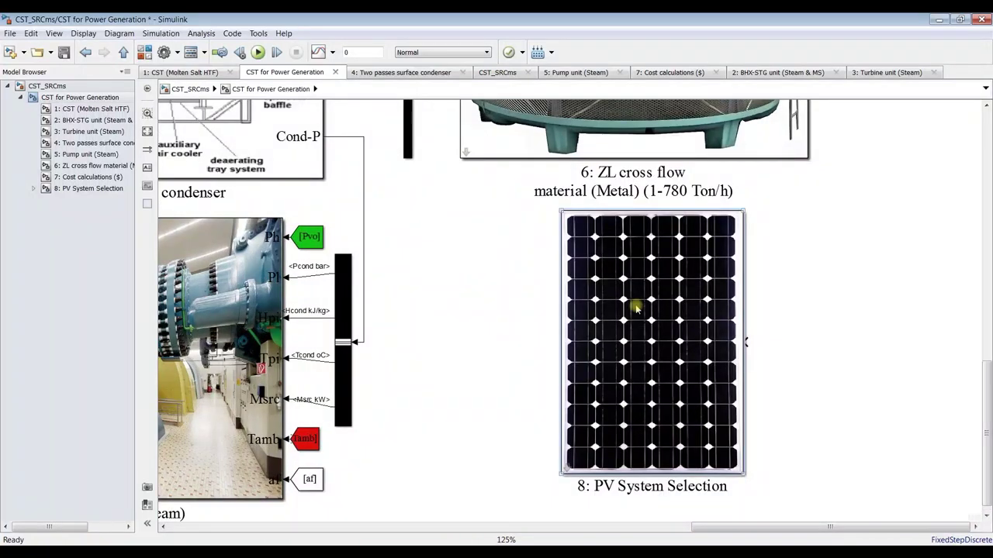
pyautogui.moveTo(745, 341); pyautogui.dragTo(866, 284)
pyautogui.scroll(-2, 869, 284)
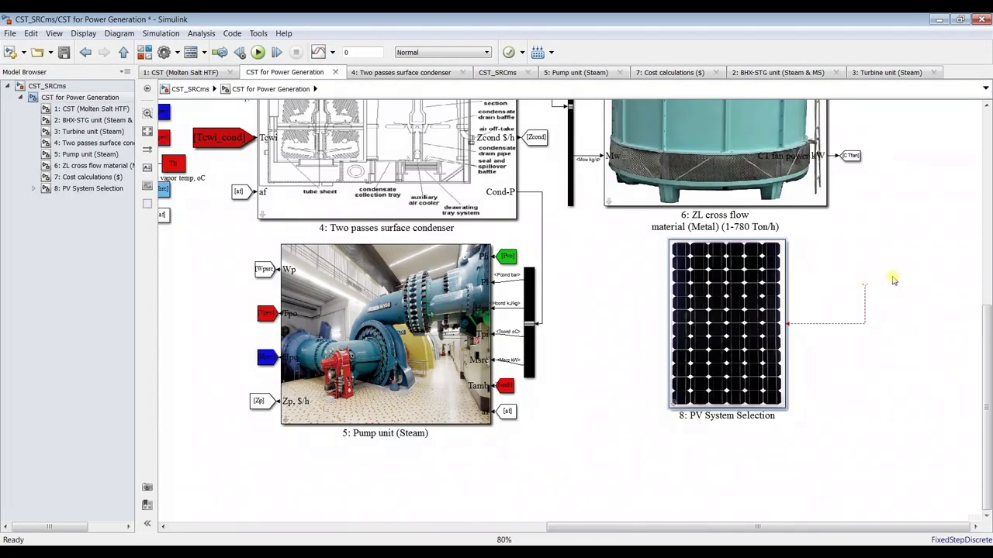
# Delete the [CTfan] Goto block and wire CT fan power kW directly into the PV block input
pyautogui.click(851, 156)
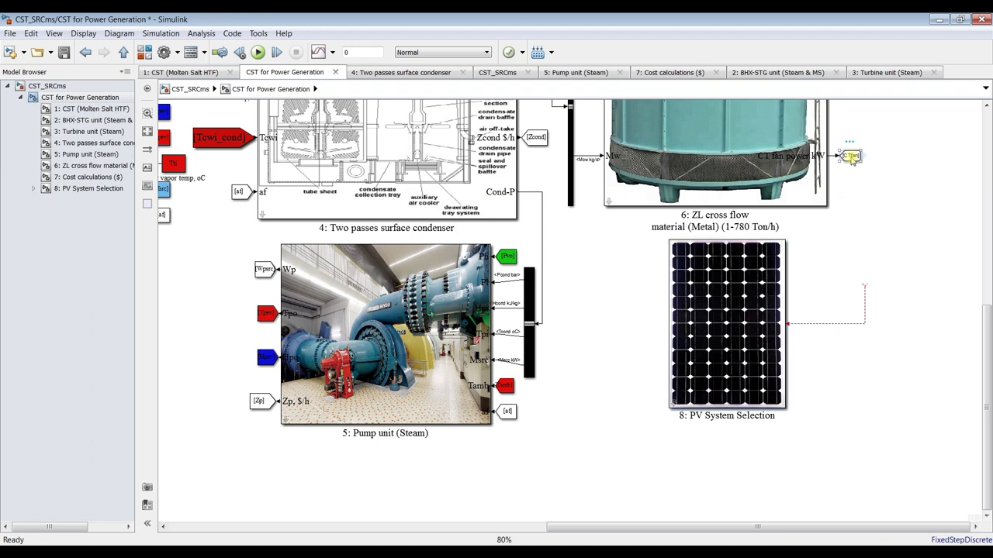
pyautogui.doubleClick(851, 156)
pyautogui.click(468, 392)
pyautogui.scroll(3, 896, 137)
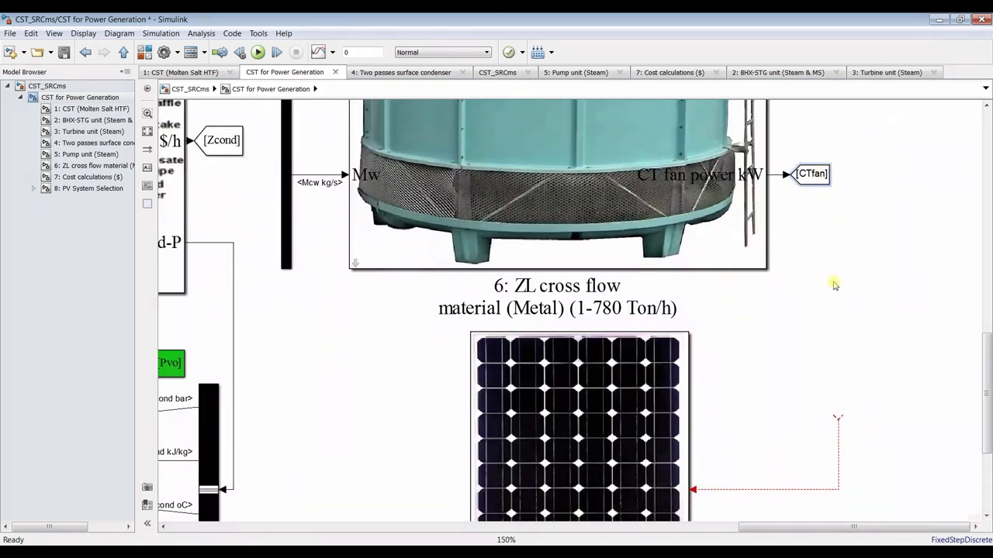
pyautogui.press('Delete')
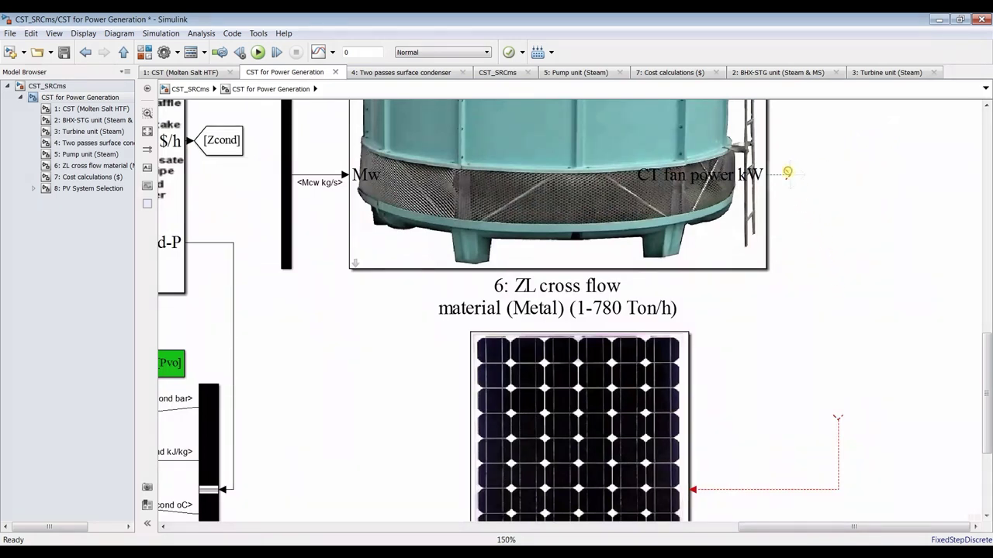
pyautogui.moveTo(788, 175); pyautogui.dragTo(838, 419)
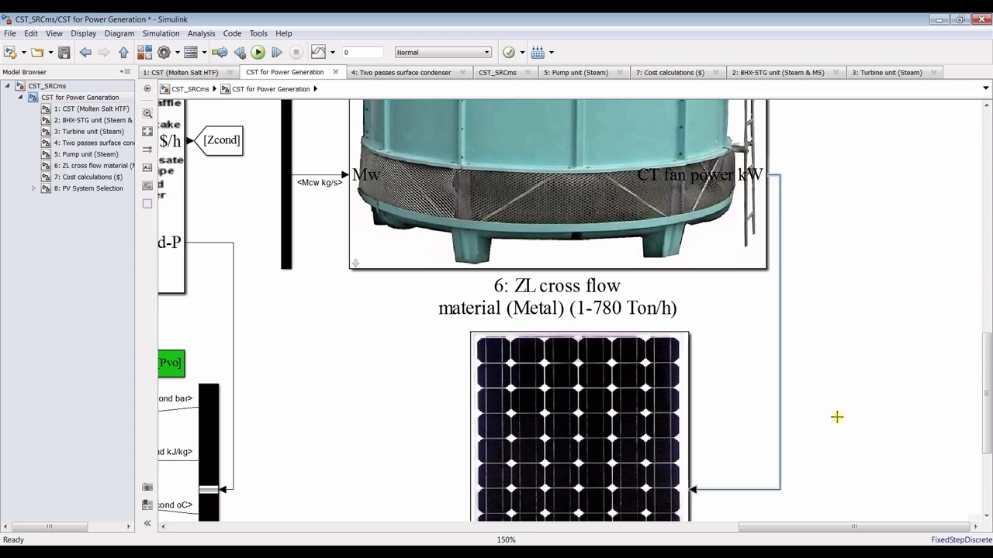
pyautogui.scroll(-3, 877, 394)
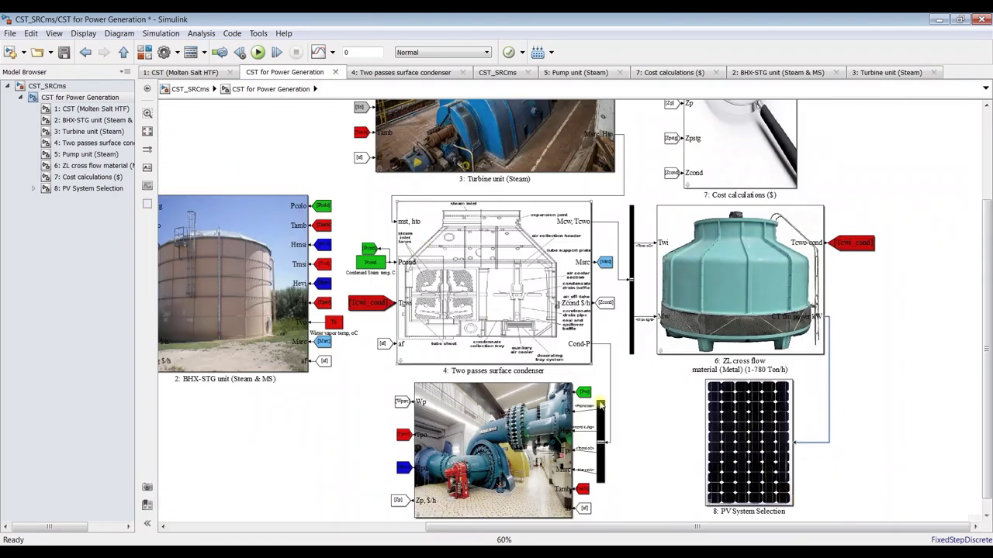
pyautogui.scroll(-1, 422, 244)
pyautogui.scroll(2, 655, 417)
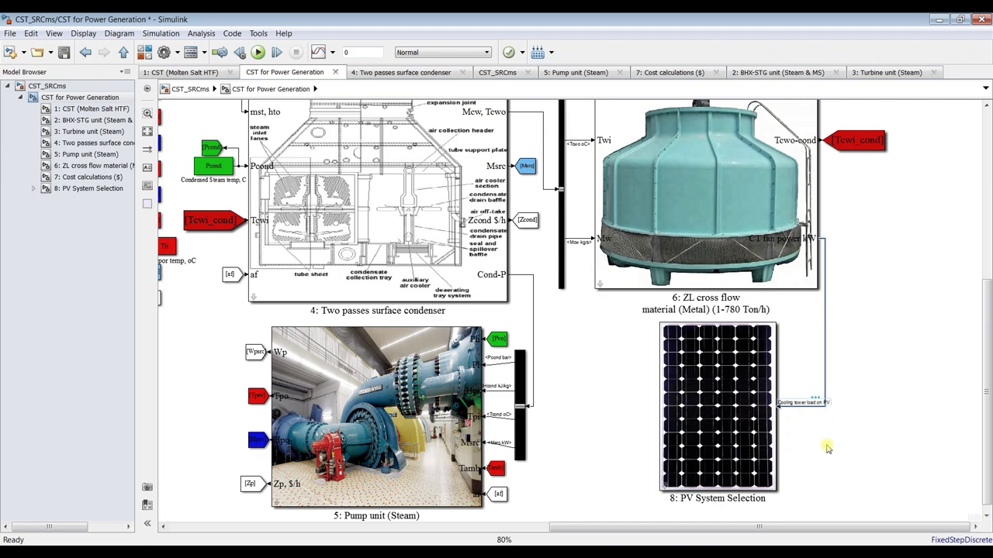
# Label the fan-power line 'Cooling tower load on PV solar plant', broken onto two lines before PV
pyautogui.write('lanar')
pyautogui.click(827, 448)
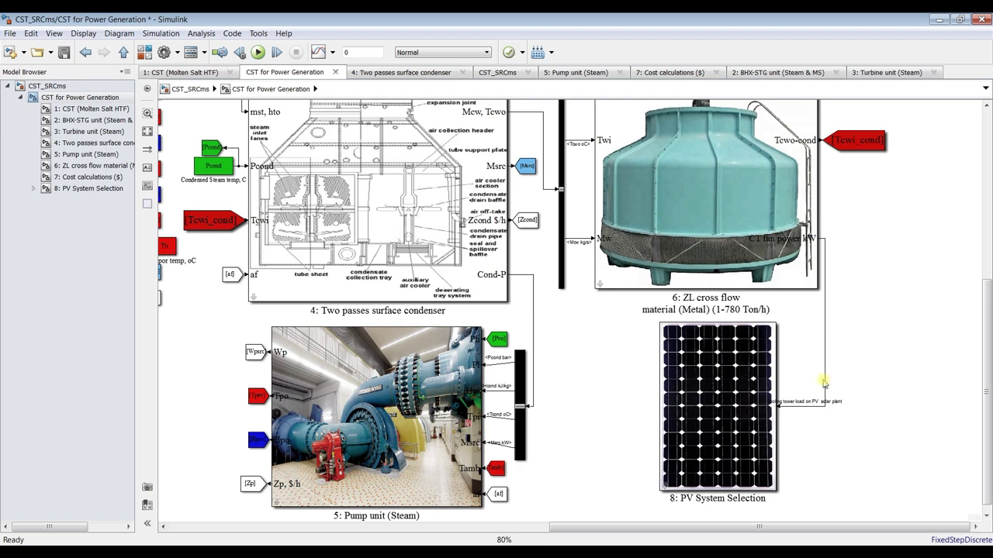
pyautogui.moveTo(825, 384); pyautogui.dragTo(869, 390)
pyautogui.click(835, 403)
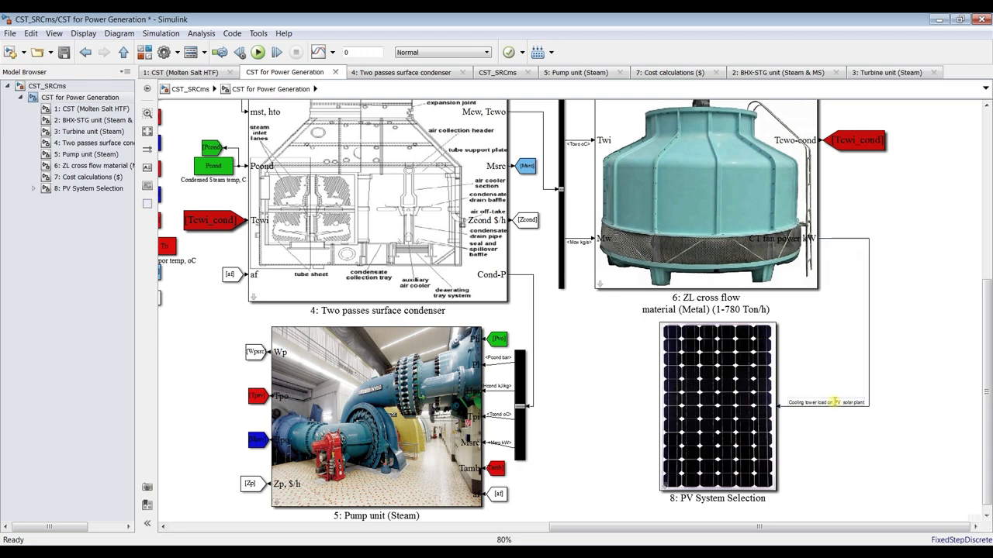
pyautogui.press('Return')
pyautogui.click(857, 464)
pyautogui.moveTo(869, 360); pyautogui.dragTo(827, 361)
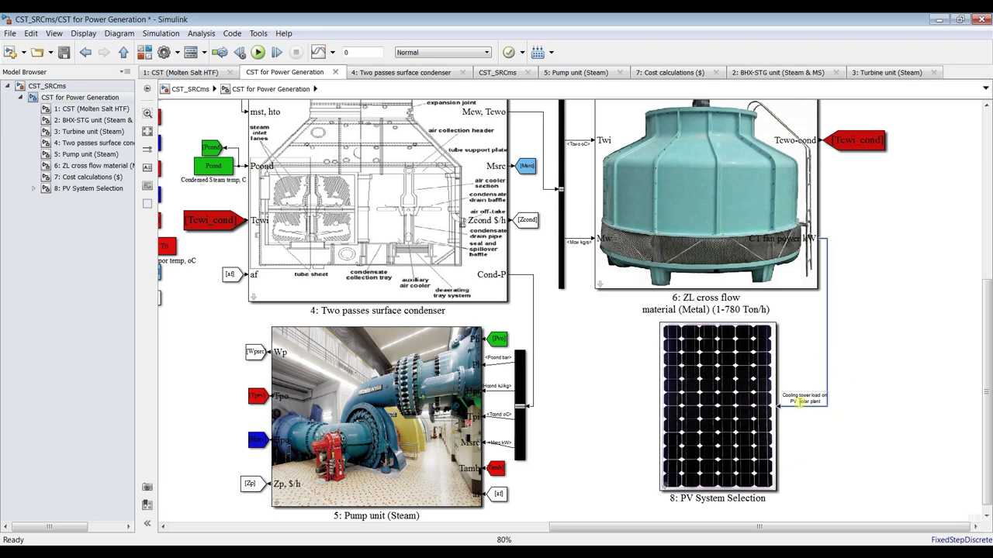
pyautogui.click(805, 423)
# Stream the selected fan-power signal to the Simulation Data Inspector
pyautogui.click(332, 53)
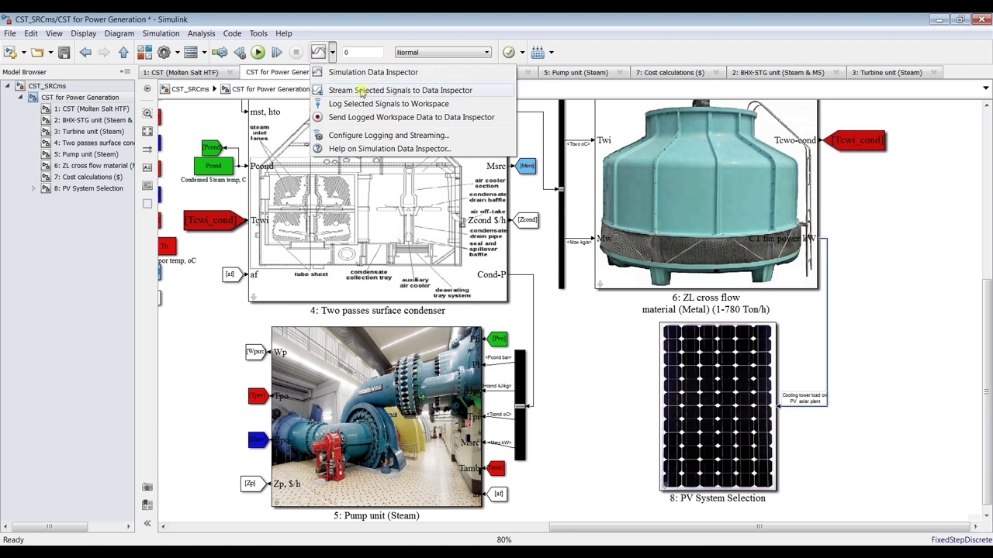
pyautogui.click(420, 90)
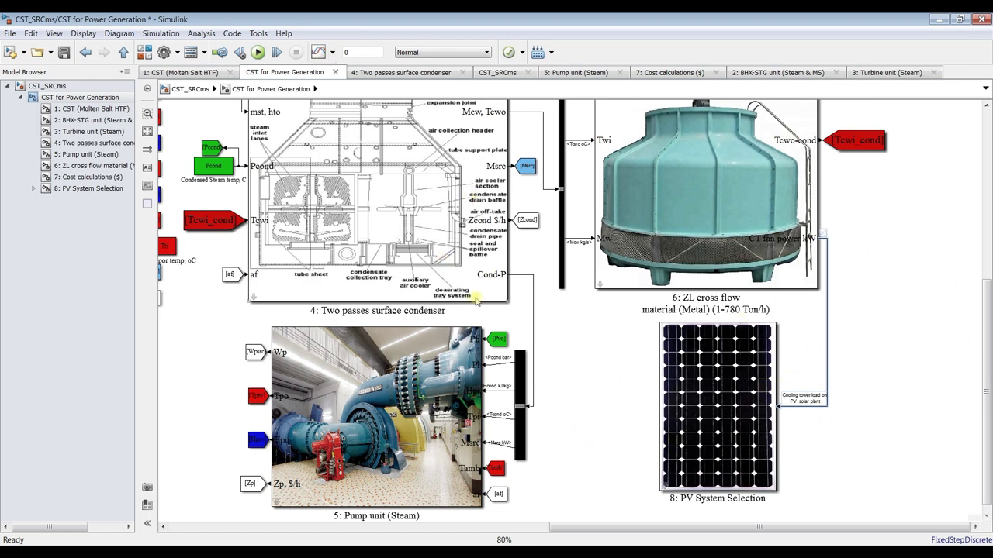
pyautogui.scroll(2, 456, 276)
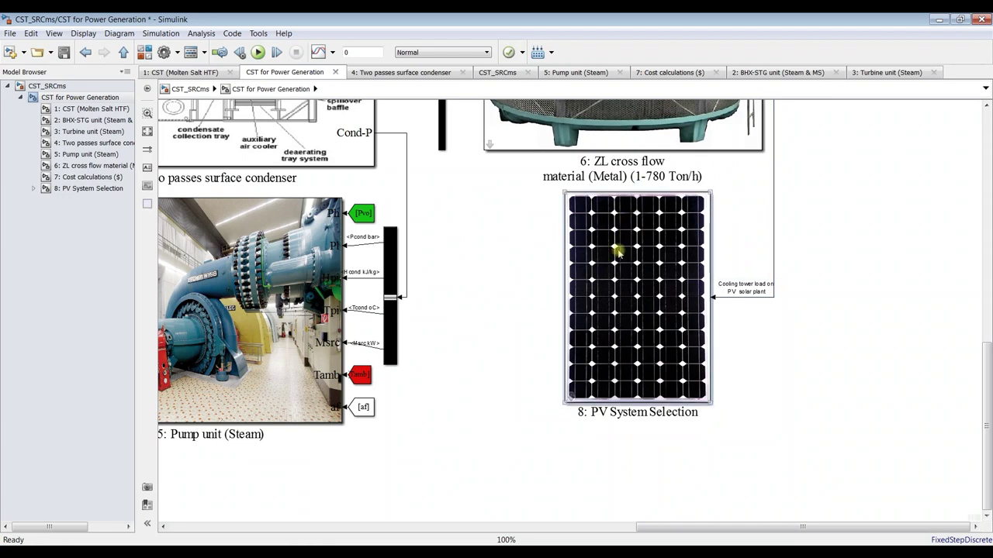
pyautogui.rightClick(618, 252)
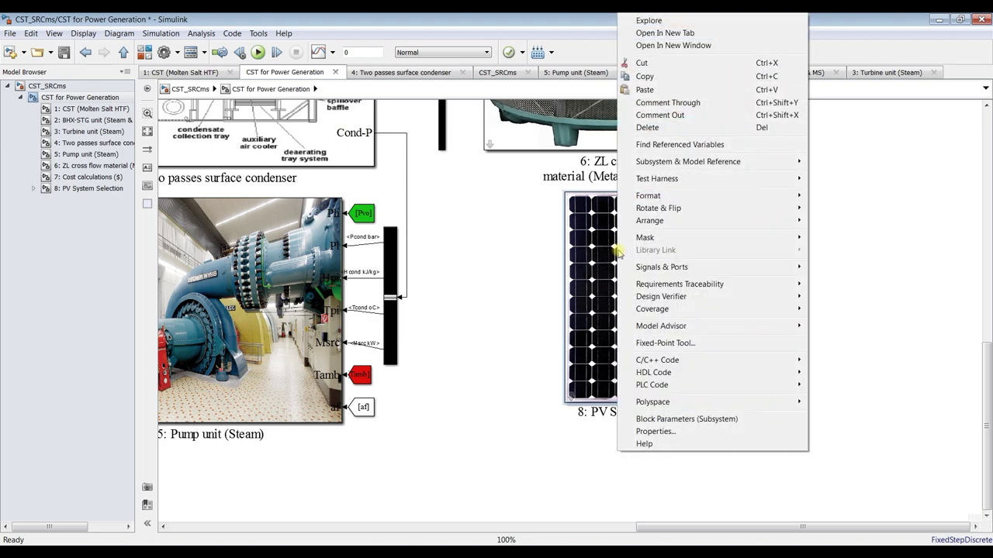
pyautogui.moveTo(698, 241)
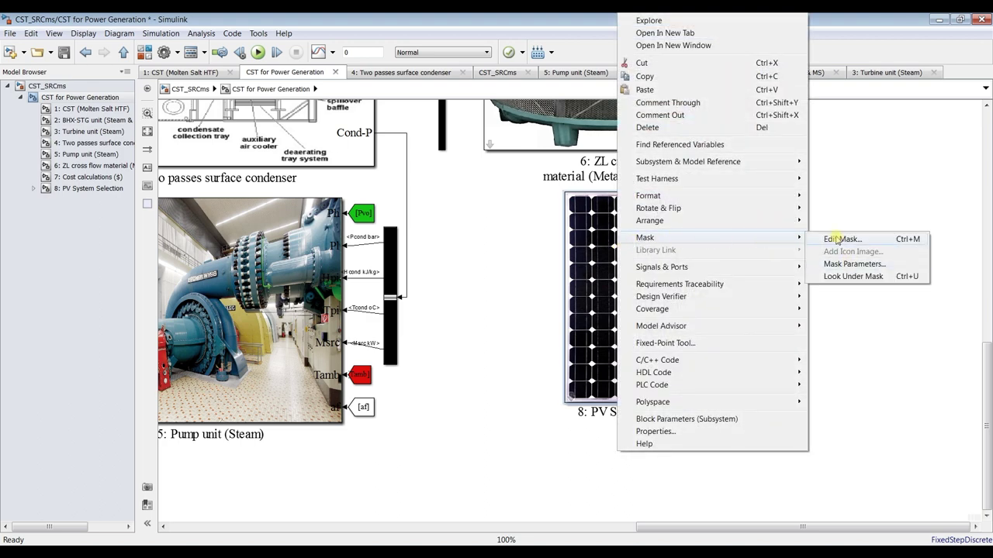
pyautogui.click(836, 241)
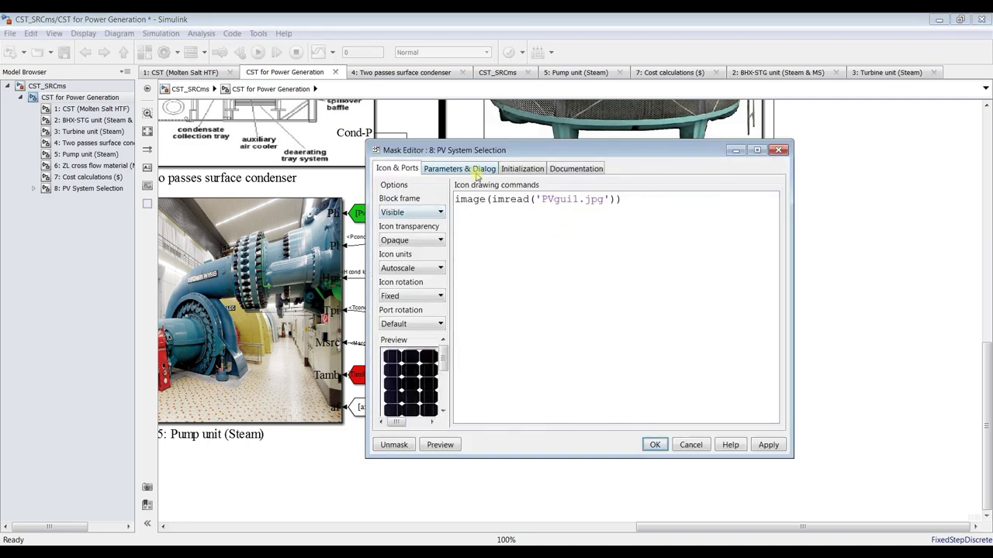
pyautogui.click(477, 172)
pyautogui.click(757, 150)
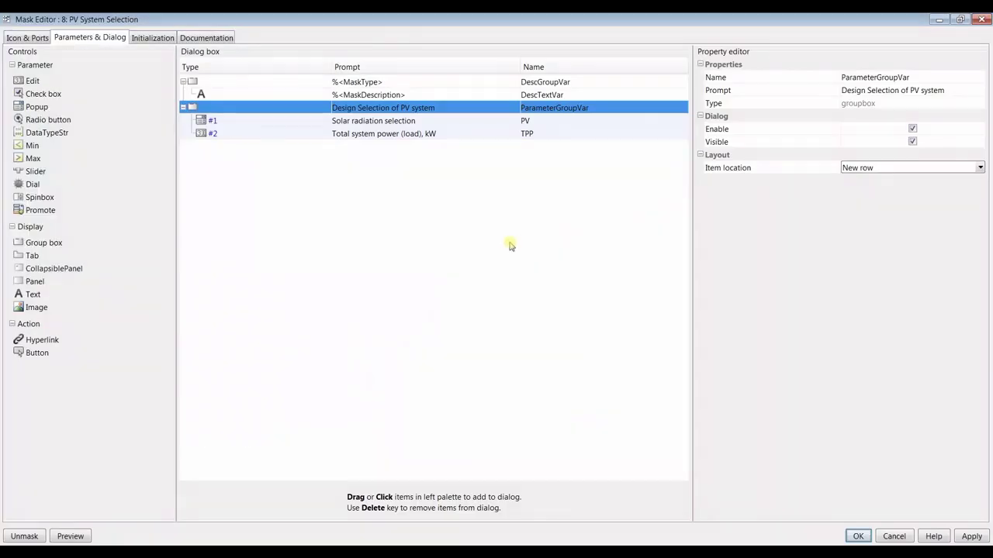
pyautogui.click(268, 135)
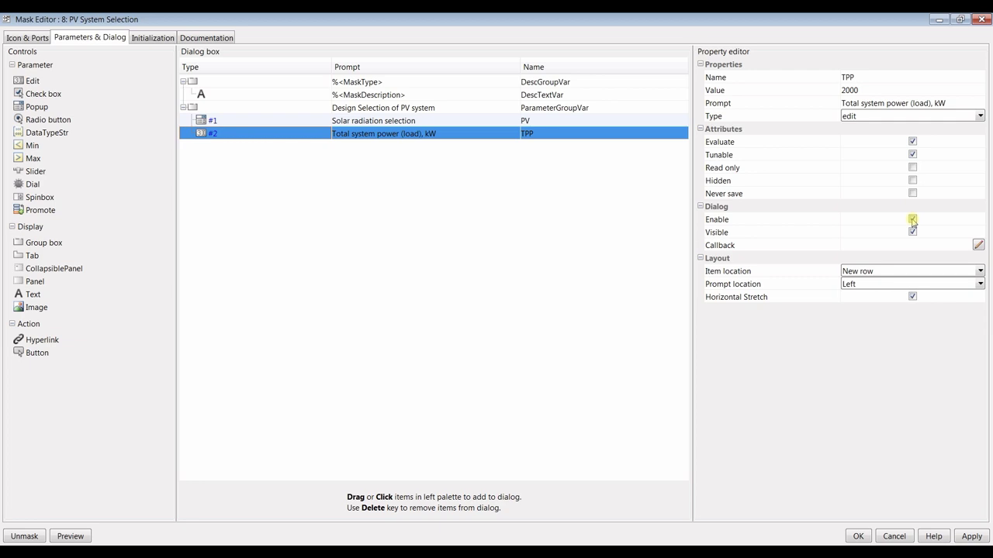
pyautogui.click(859, 539)
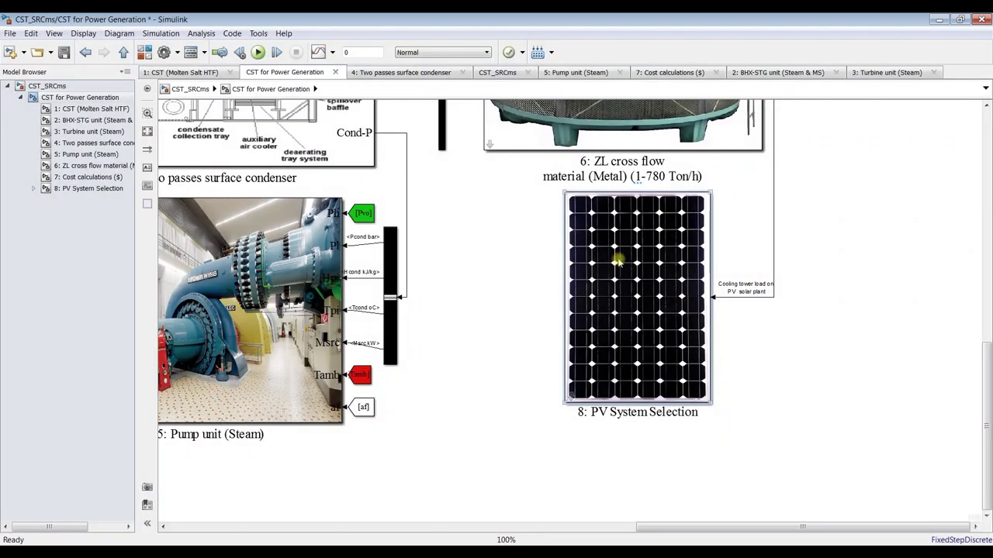
pyautogui.doubleClick(617, 262)
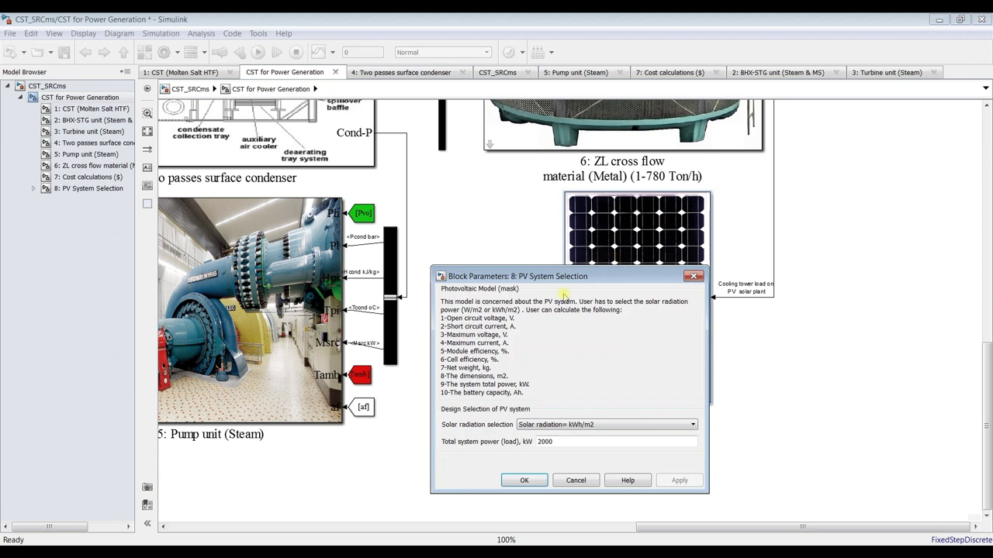
pyautogui.doubleClick(556, 442)
pyautogui.click(526, 480)
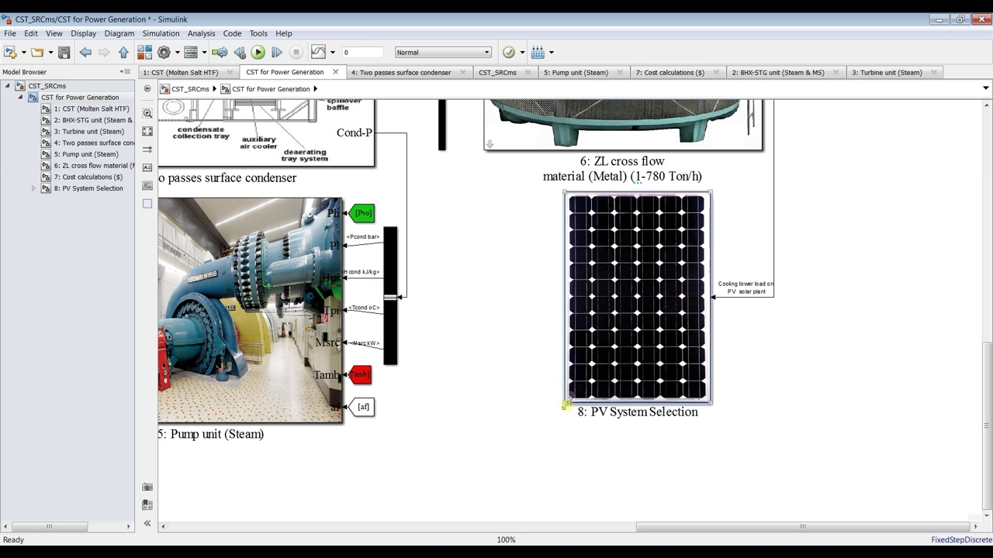
# Resize the PV System Selection block and open its mask's Parameters & Dialog settings
pyautogui.moveTo(567, 405); pyautogui.dragTo(582, 403)
pyautogui.moveTo(625, 327); pyautogui.dragTo(605, 327)
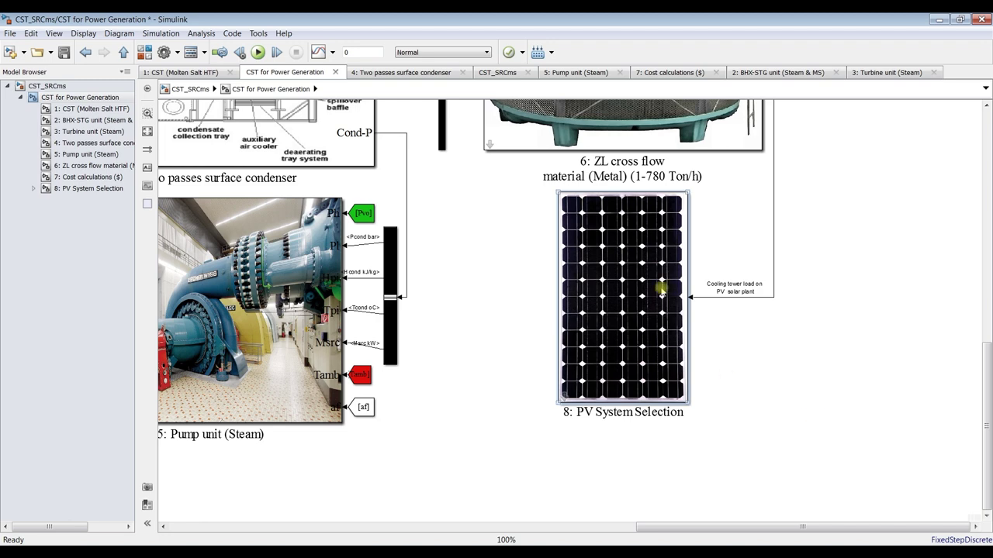
pyautogui.rightClick(621, 227)
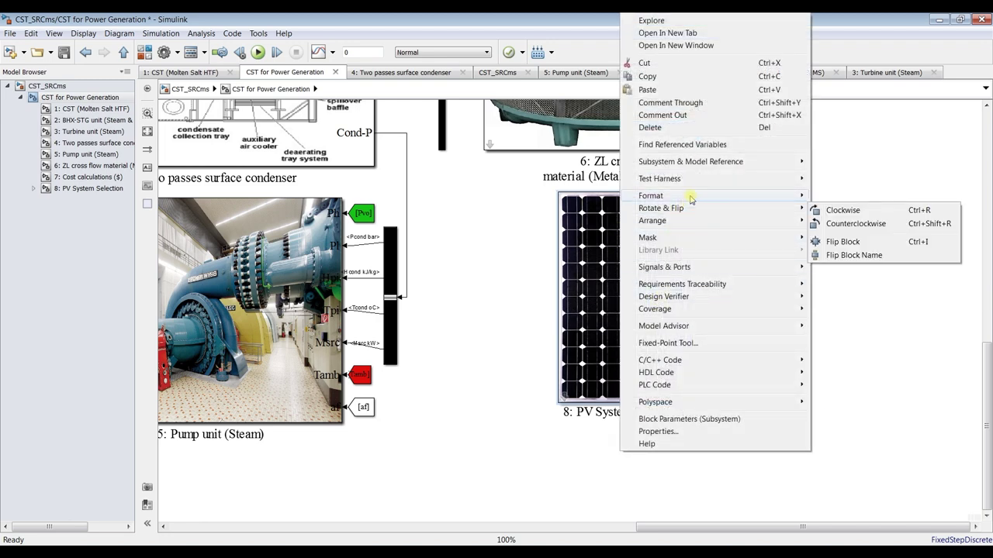
pyautogui.moveTo(744, 237)
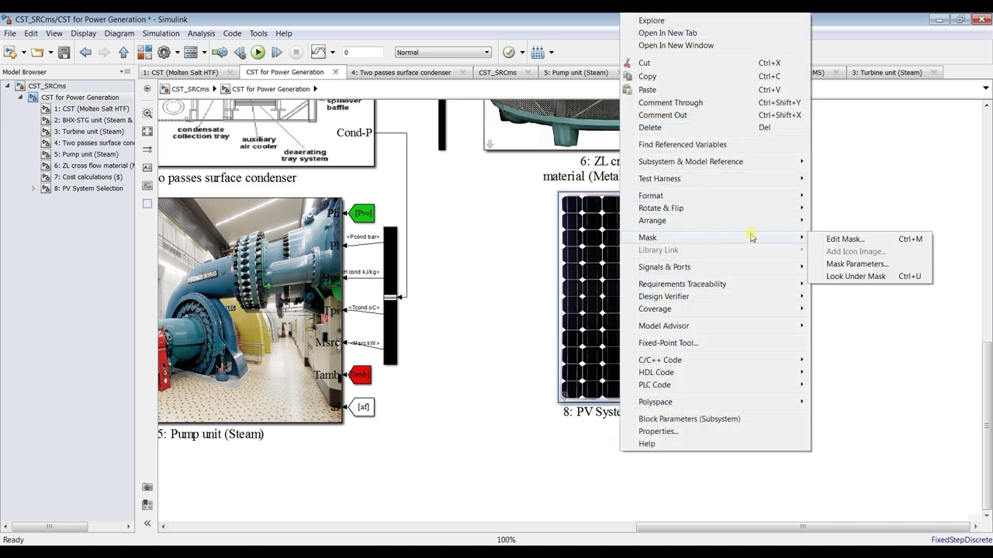
pyautogui.click(832, 239)
pyautogui.click(459, 169)
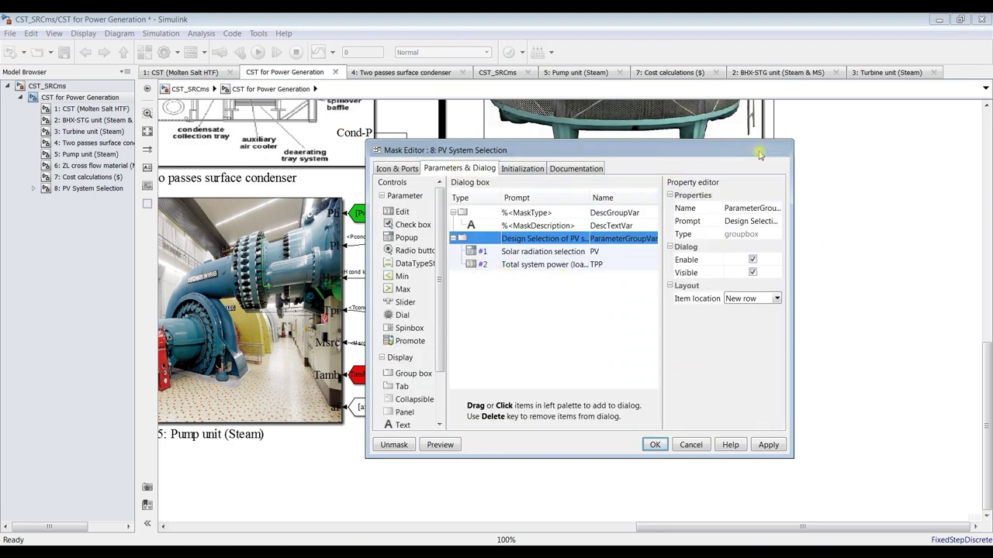
pyautogui.click(757, 150)
# Uncheck Enable and Visible for Total system power (load), apply, and verify the block parameters
pyautogui.click(232, 135)
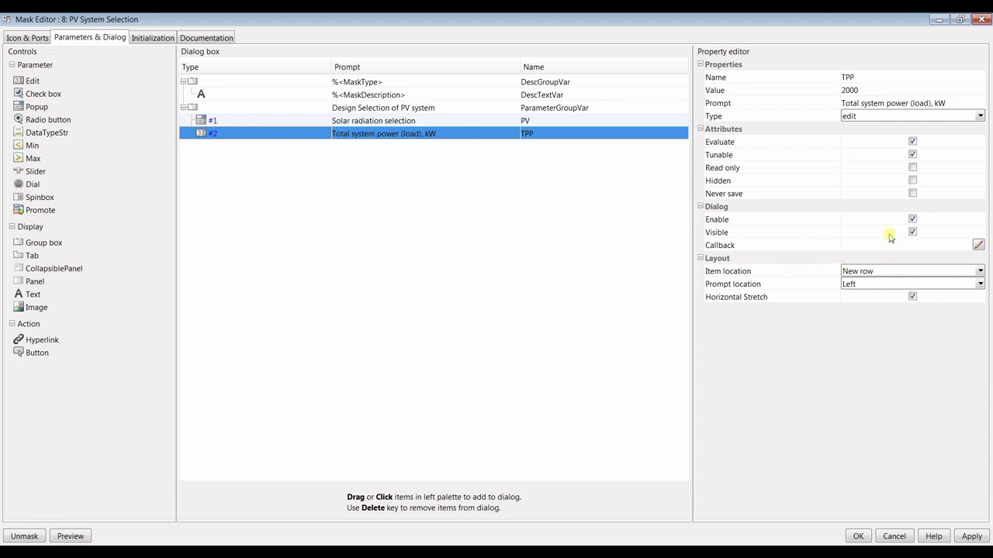
pyautogui.click(913, 219)
pyautogui.click(912, 232)
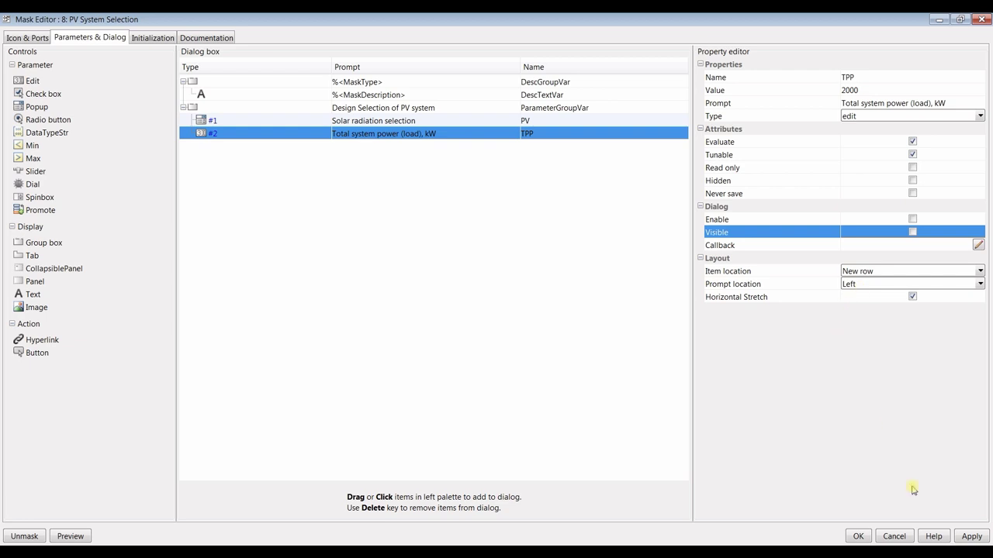
pyautogui.click(973, 537)
pyautogui.click(858, 537)
pyautogui.click(617, 241)
pyautogui.doubleClick(619, 241)
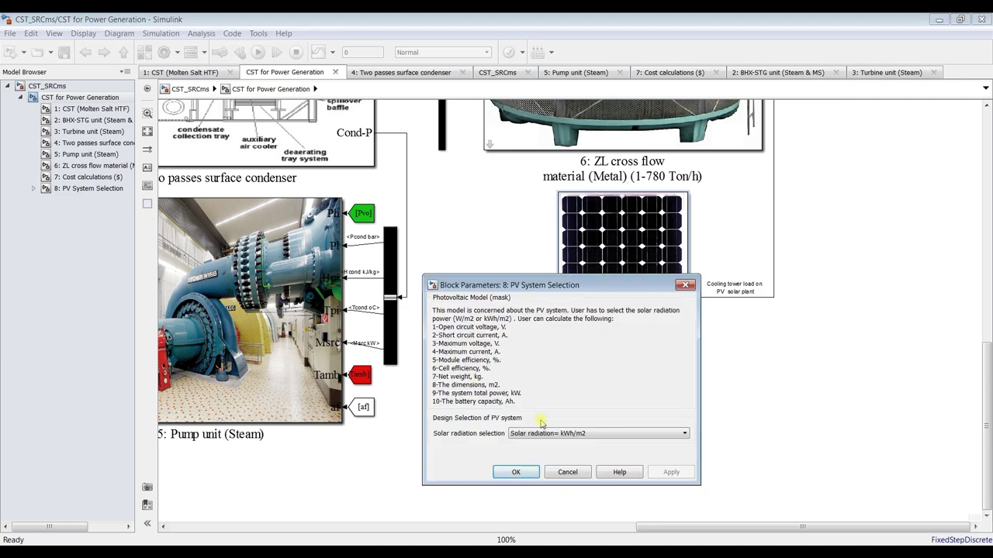
pyautogui.click(500, 476)
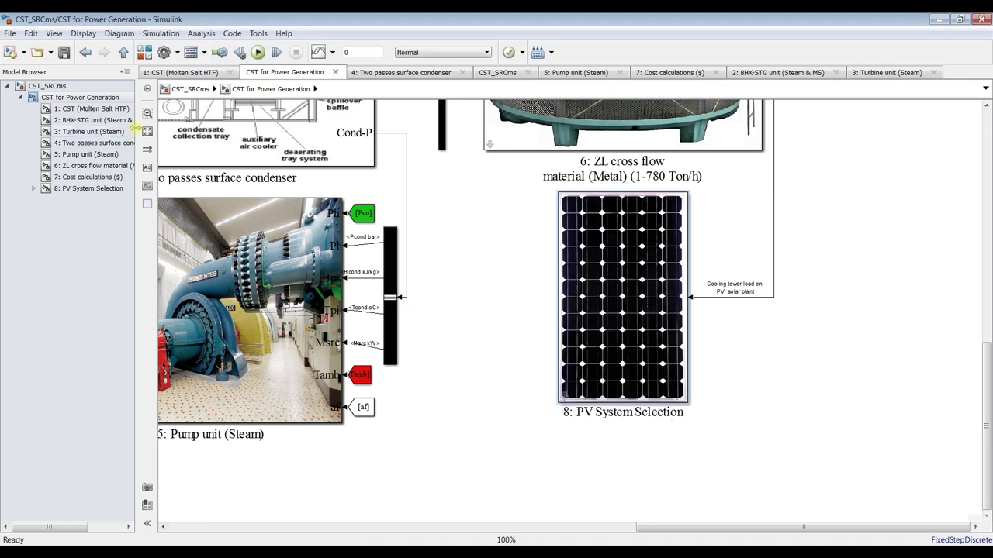
pyautogui.click(147, 131)
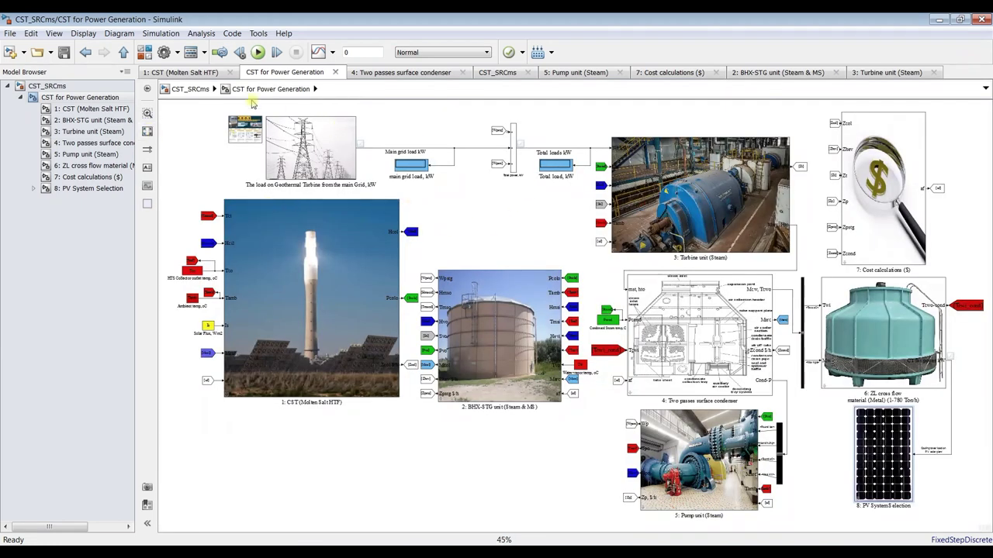
pyautogui.click(65, 51)
pyautogui.click(258, 52)
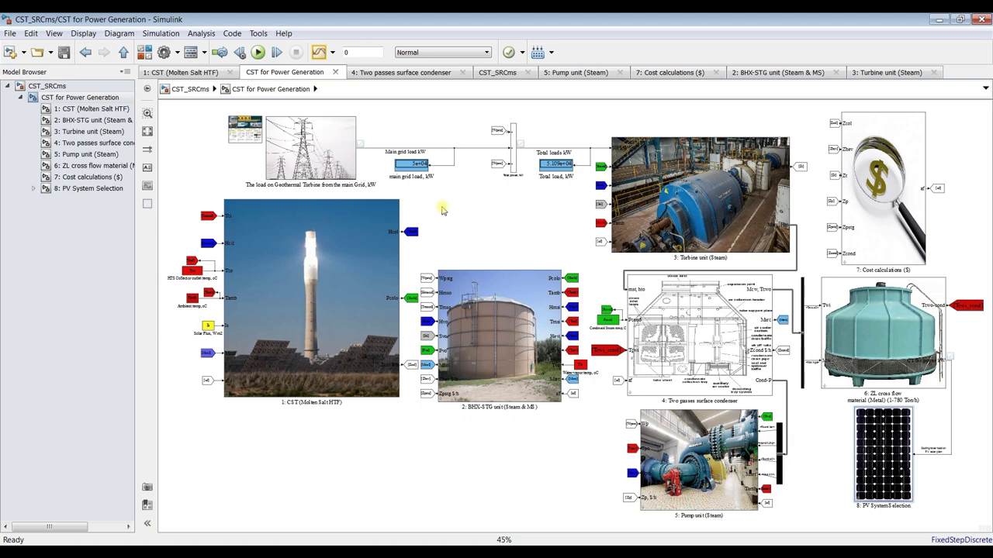
pyautogui.scroll(1, 512, 166)
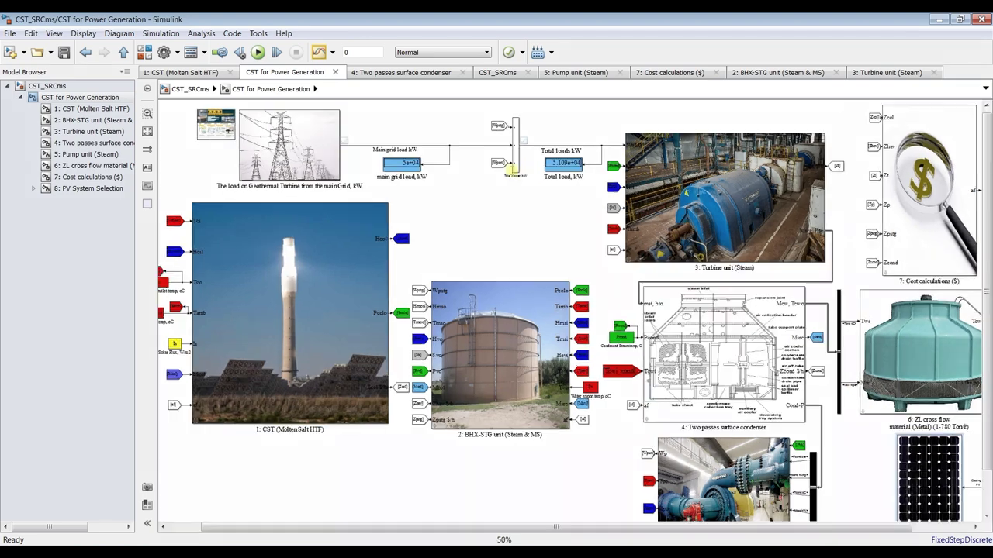
pyautogui.scroll(3, 333, 144)
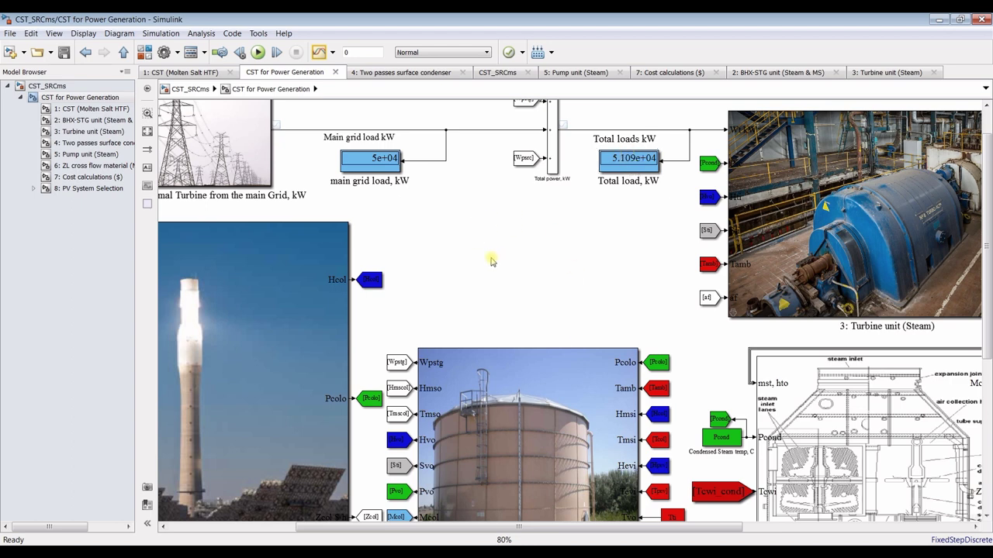
pyautogui.scroll(-3, 433, 232)
pyautogui.scroll(-1, 434, 237)
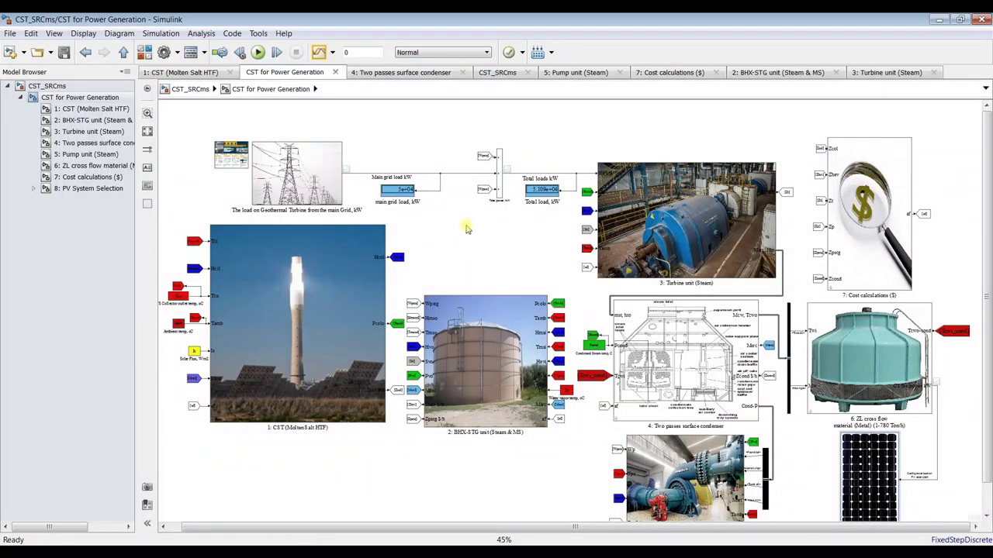
pyautogui.scroll(3, 521, 201)
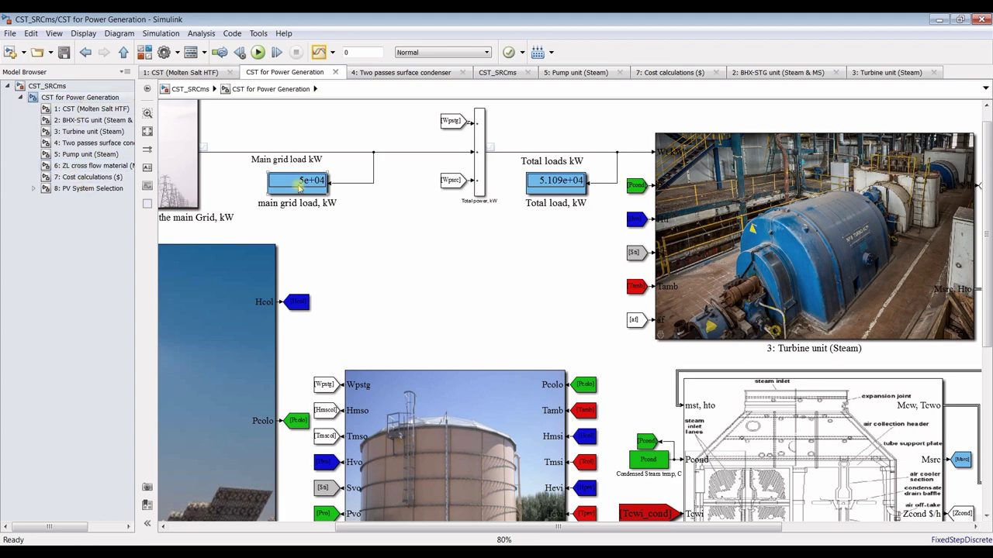
pyautogui.press('space')
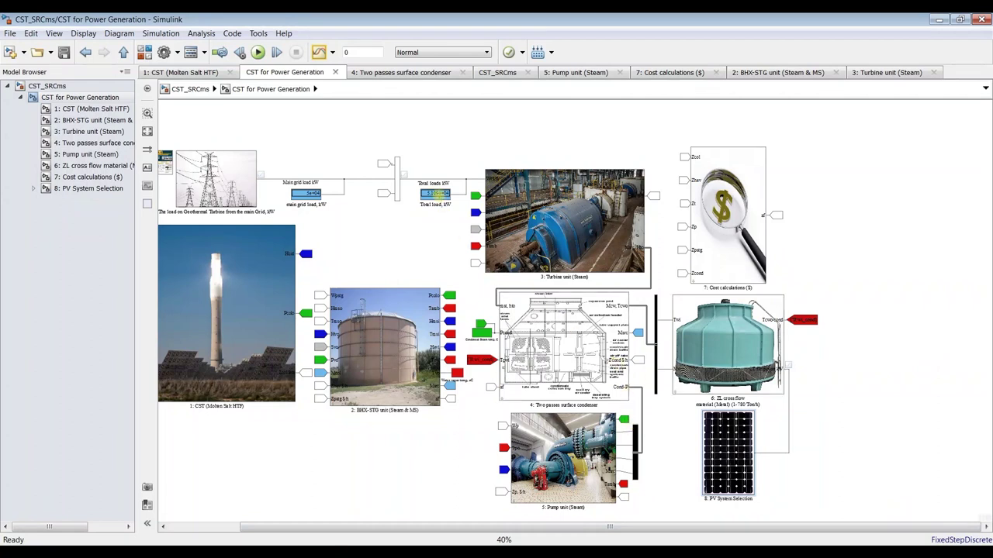
# Copy the Total loads display and rename the copy 'CT load, kW'
pyautogui.moveTo(425, 196); pyautogui.dragTo(808, 456)
pyautogui.scroll(4, 833, 484)
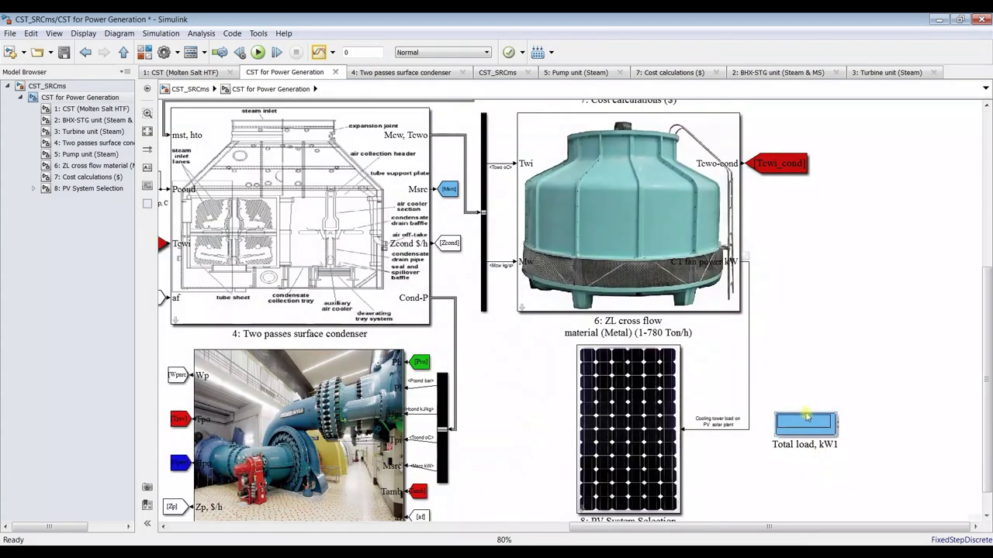
pyautogui.click(796, 443)
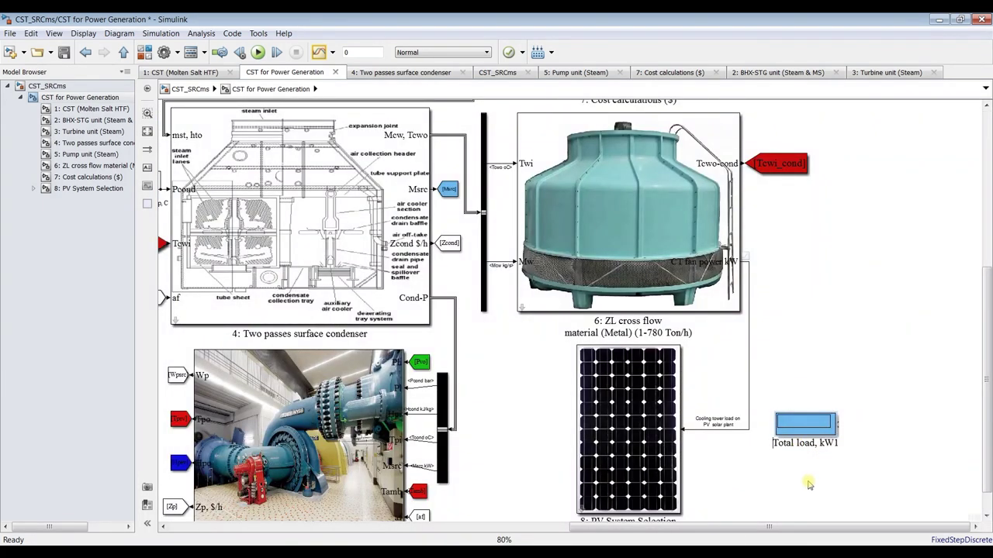
pyautogui.write('CT')
pyautogui.press('End')
pyautogui.press('BackSpace')
# Wire the CT load display to the fan-power line, then save and run the model
pyautogui.moveTo(819, 423); pyautogui.dragTo(730, 447)
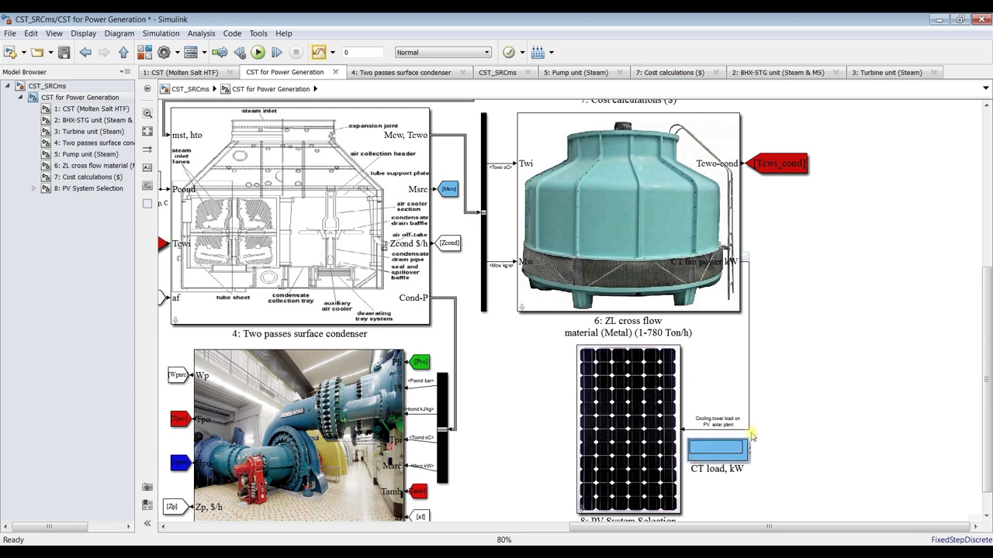
pyautogui.moveTo(750, 429); pyautogui.dragTo(749, 448)
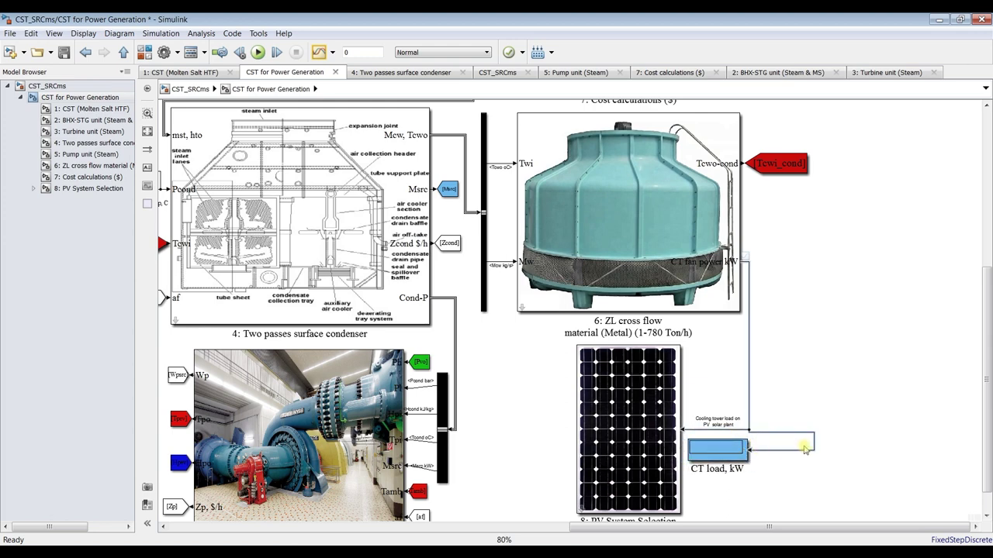
pyautogui.moveTo(749, 398); pyautogui.dragTo(764, 397)
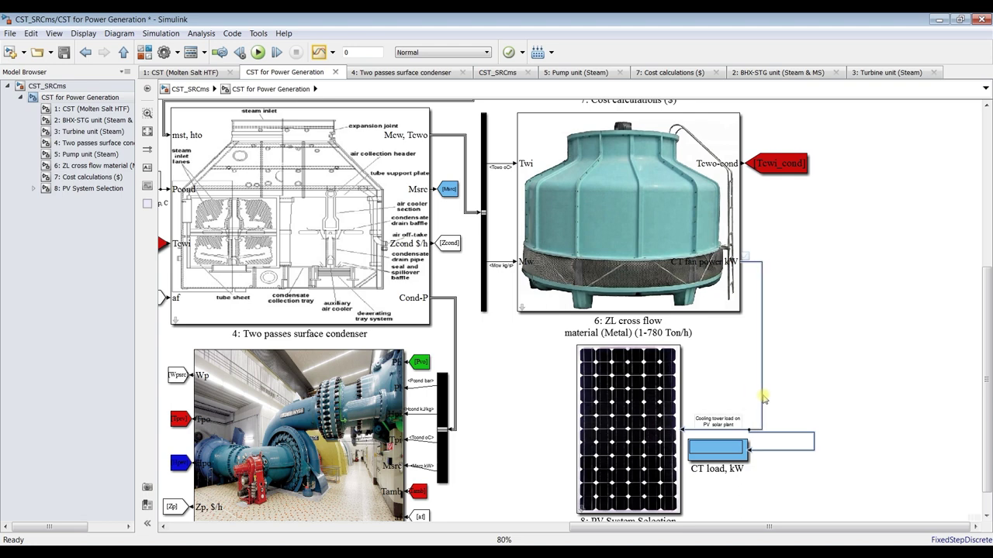
pyautogui.moveTo(747, 428); pyautogui.dragTo(762, 446)
pyautogui.click(64, 52)
pyautogui.click(260, 53)
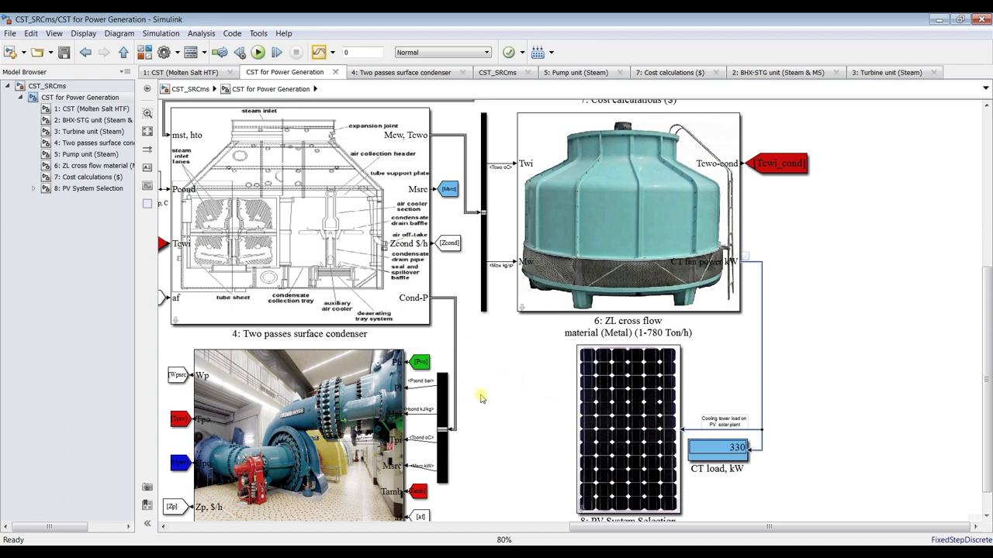
# Browse the PV System Selection subsystem in the Model Browser, then return to CST for Power Generation
pyautogui.click(34, 189)
pyautogui.click(88, 201)
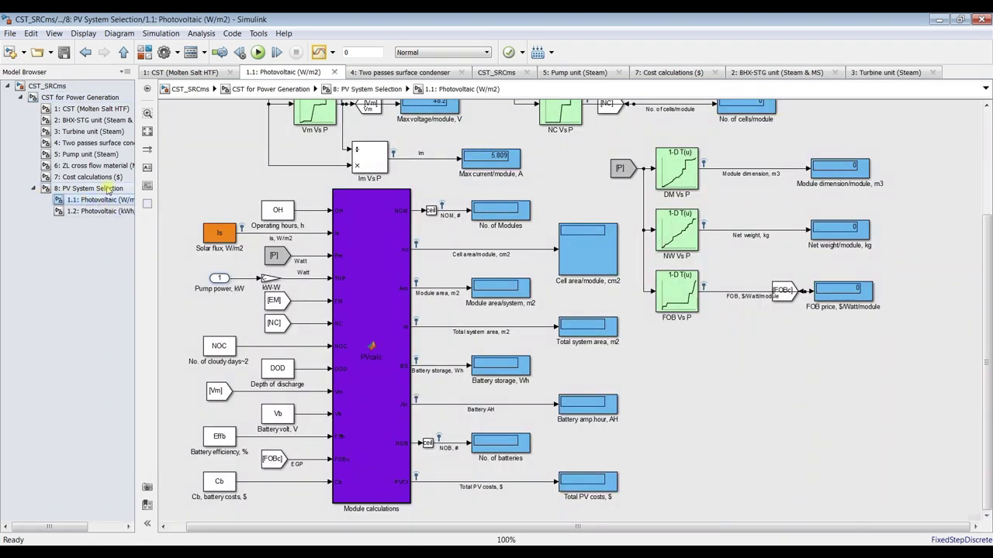
pyautogui.click(104, 190)
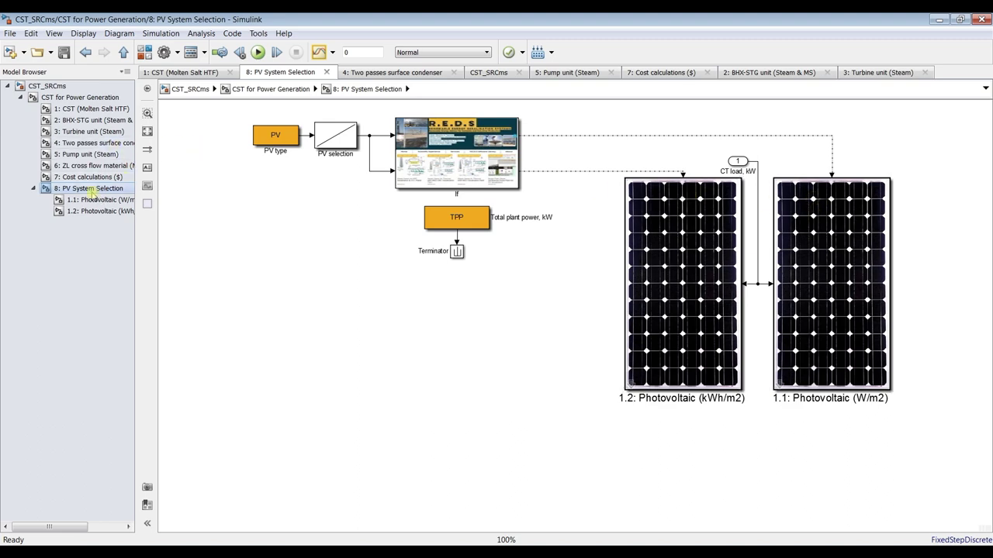
pyautogui.click(86, 95)
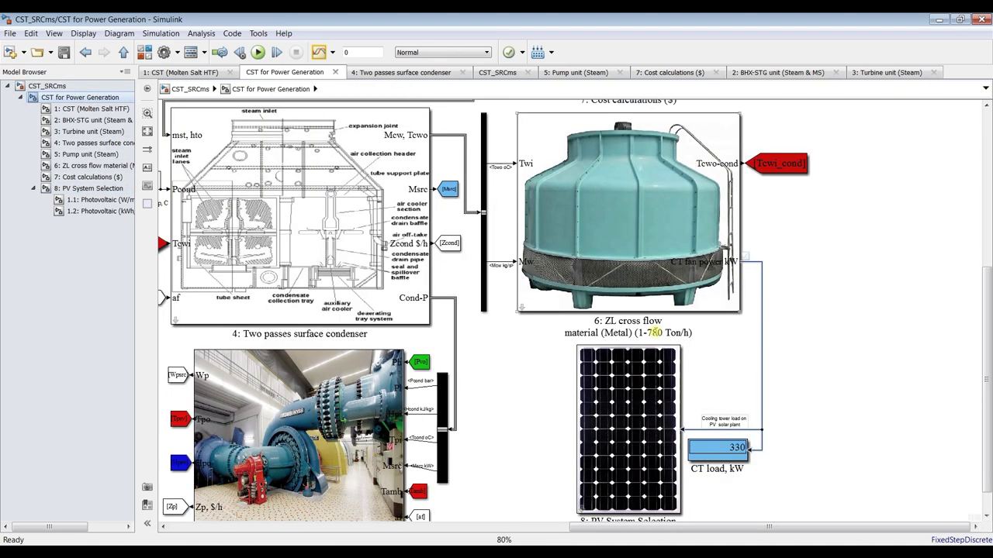
# Set the PV System Selection block to 'Solar radiation= W/m2', apply, and show its internal diagram
pyautogui.doubleClick(632, 356)
pyautogui.moveTo(591, 371); pyautogui.dragTo(507, 118)
pyautogui.click(486, 264)
pyautogui.click(500, 274)
pyautogui.click(611, 303)
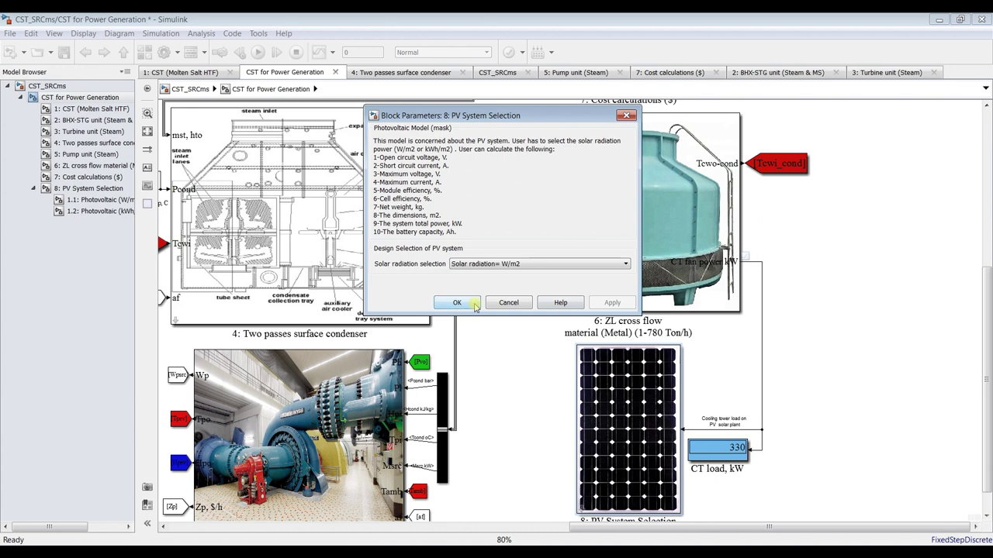
pyautogui.click(86, 201)
pyautogui.click(85, 190)
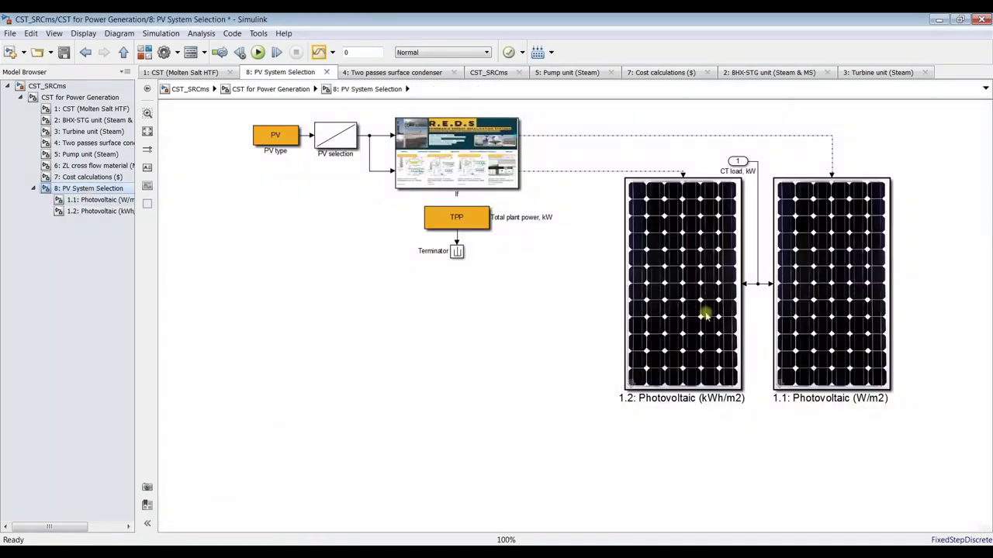
# Enter a solar flux of 1000 in the 1.1: Photovoltaic block and apply it
pyautogui.doubleClick(829, 229)
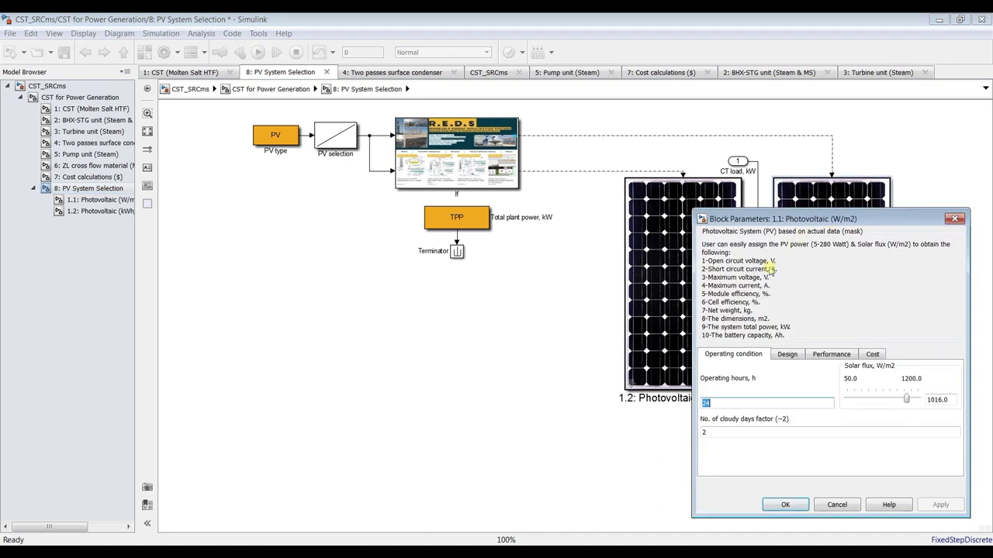
pyautogui.moveTo(776, 228); pyautogui.dragTo(382, 126)
pyautogui.doubleClick(546, 301)
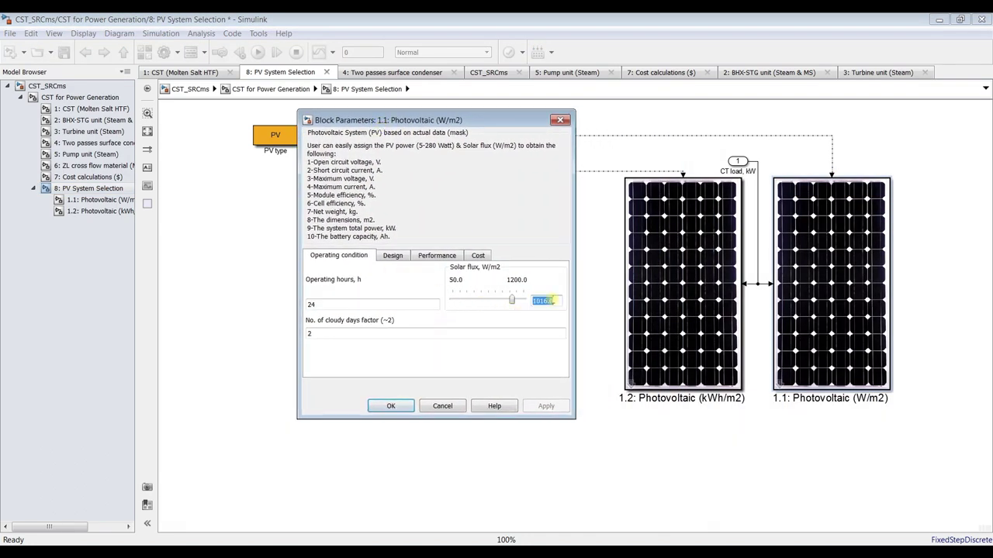
pyautogui.write('1')
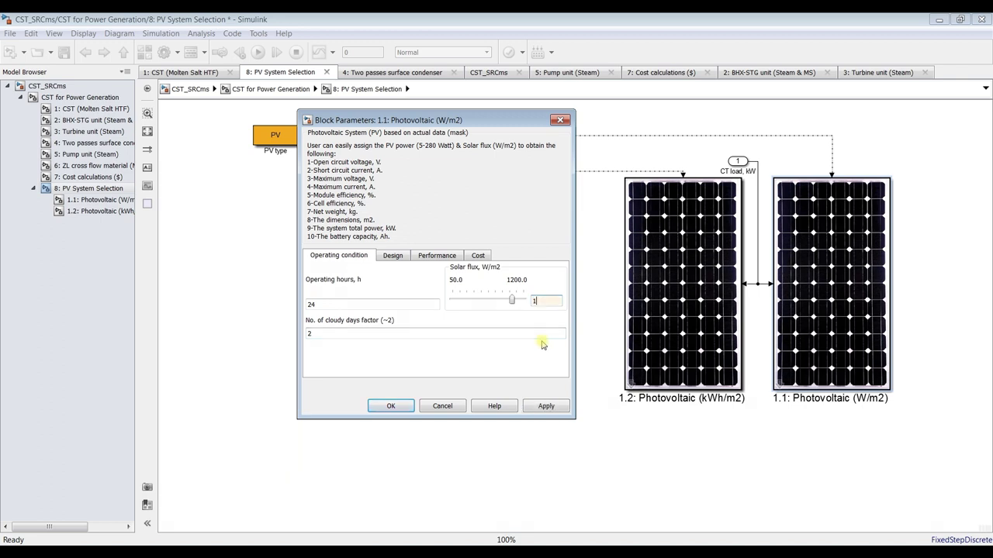
pyautogui.click(545, 406)
# Review the Design, Performance and Cost tabs, then close the dialog with OK
pyautogui.click(391, 256)
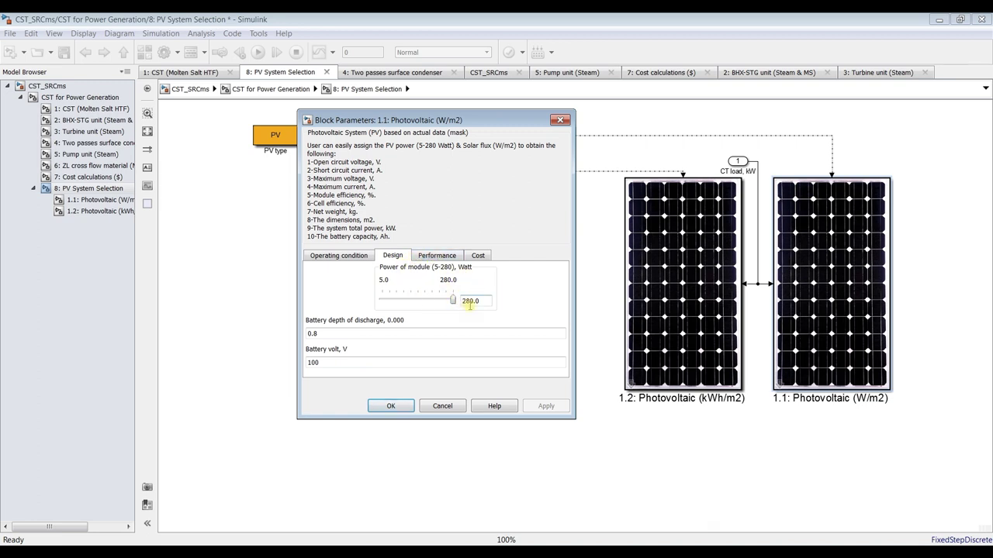
pyautogui.click(421, 259)
pyautogui.doubleClick(326, 281)
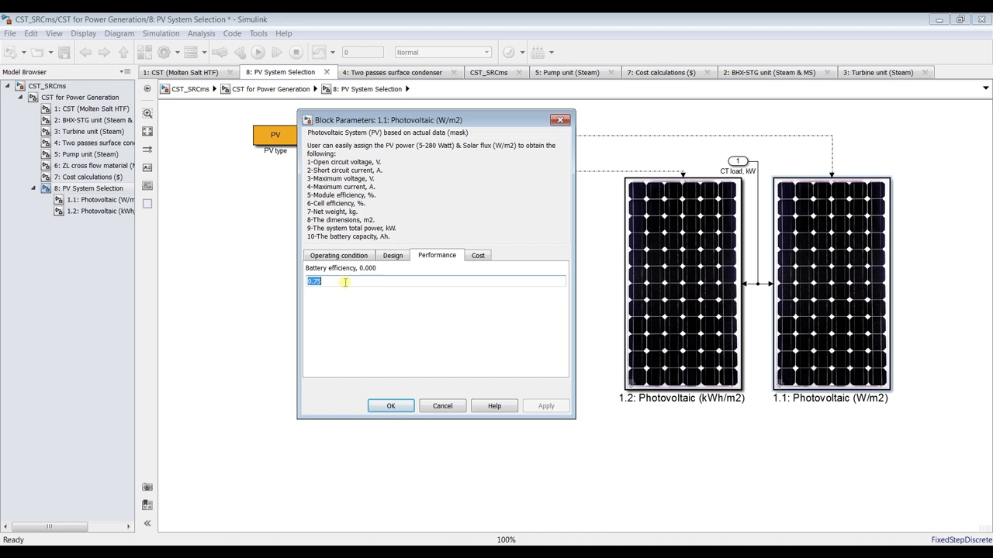
pyautogui.click(477, 256)
pyautogui.click(393, 256)
pyautogui.click(344, 256)
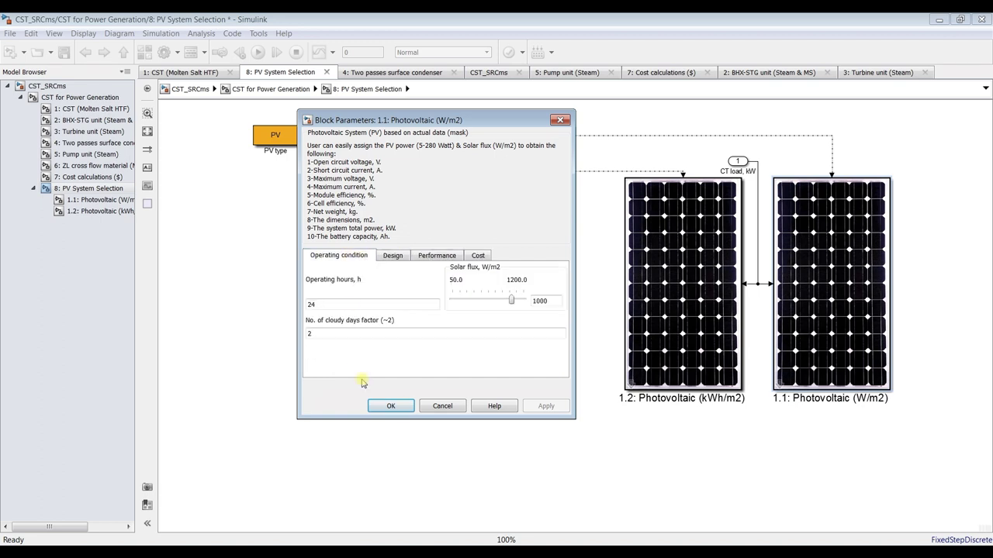
pyautogui.click(391, 407)
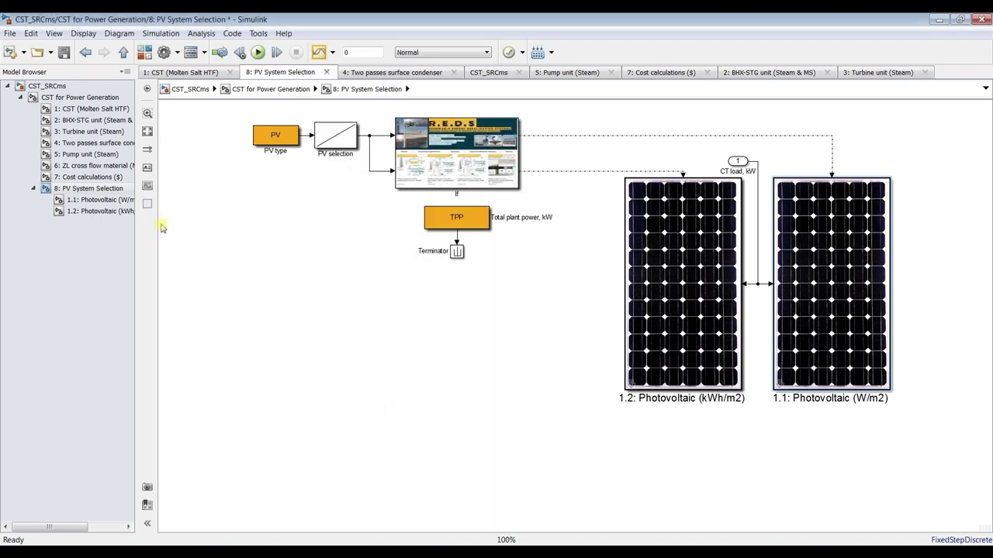
# Save the model, show the 1.1: Photovoltaic (W/m2) subsystem, and start the simulation
pyautogui.click(64, 53)
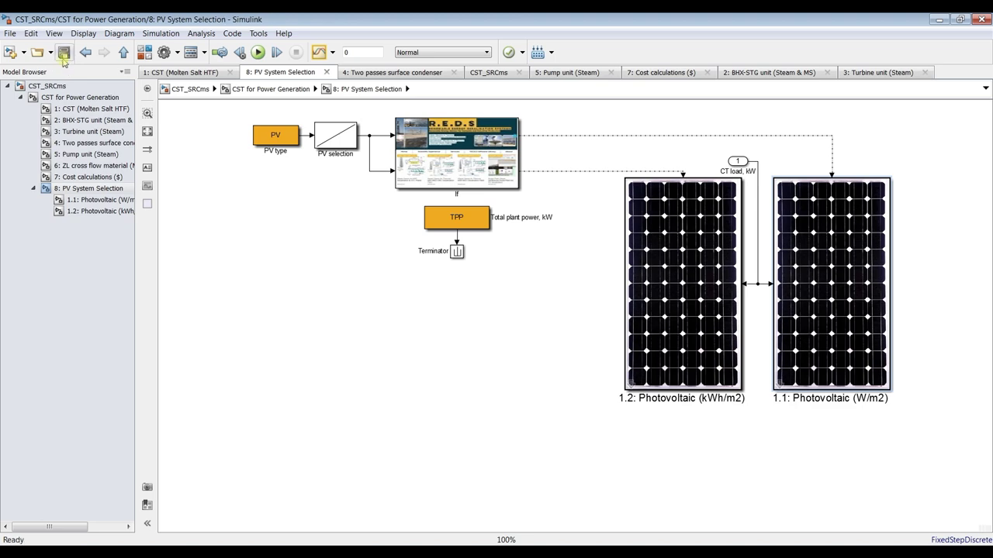
pyautogui.click(114, 201)
pyautogui.click(265, 54)
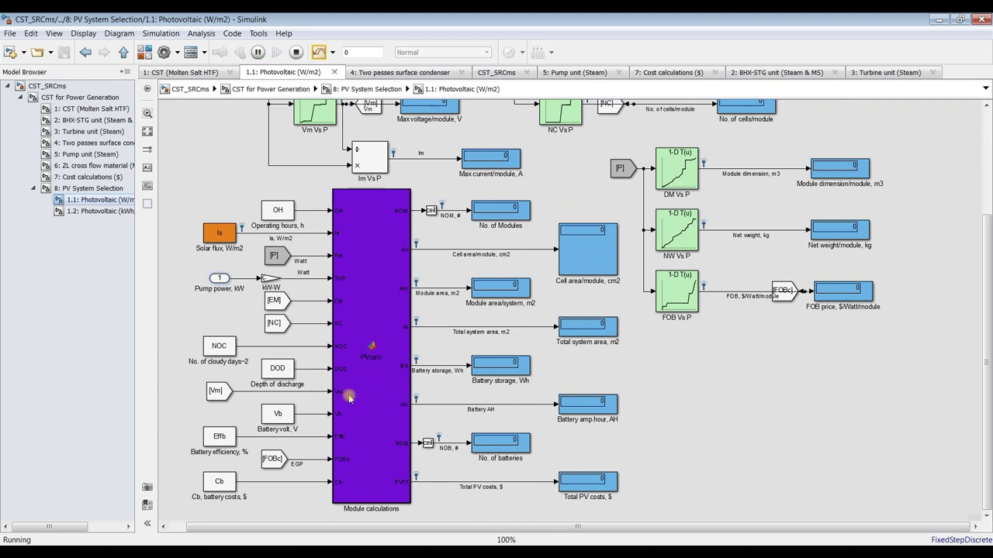
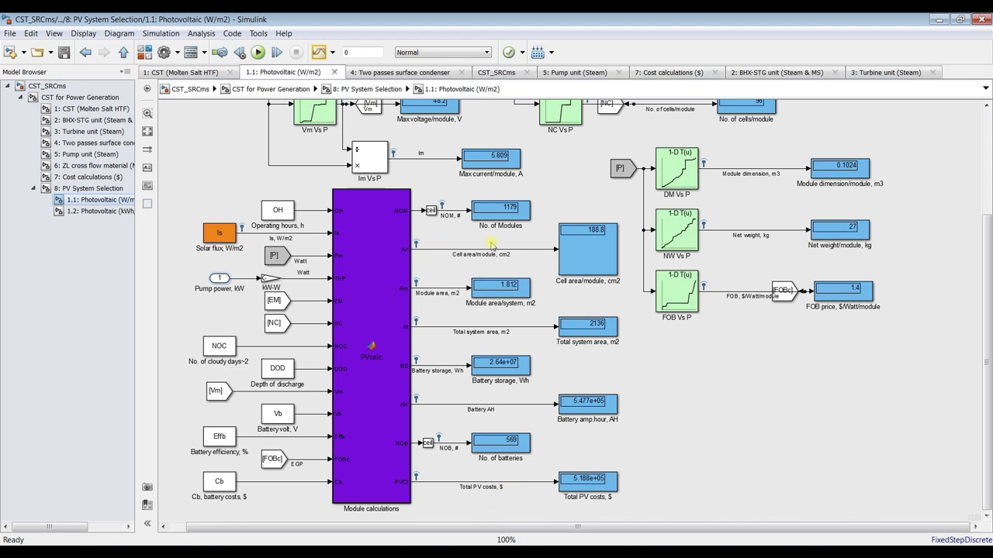
# Select the Module area/system and Total system area displays in the Photovoltaic subsystem
pyautogui.click(505, 220)
pyautogui.click(529, 253)
pyautogui.click(487, 303)
pyautogui.click(574, 344)
pyautogui.scroll(2, 597, 347)
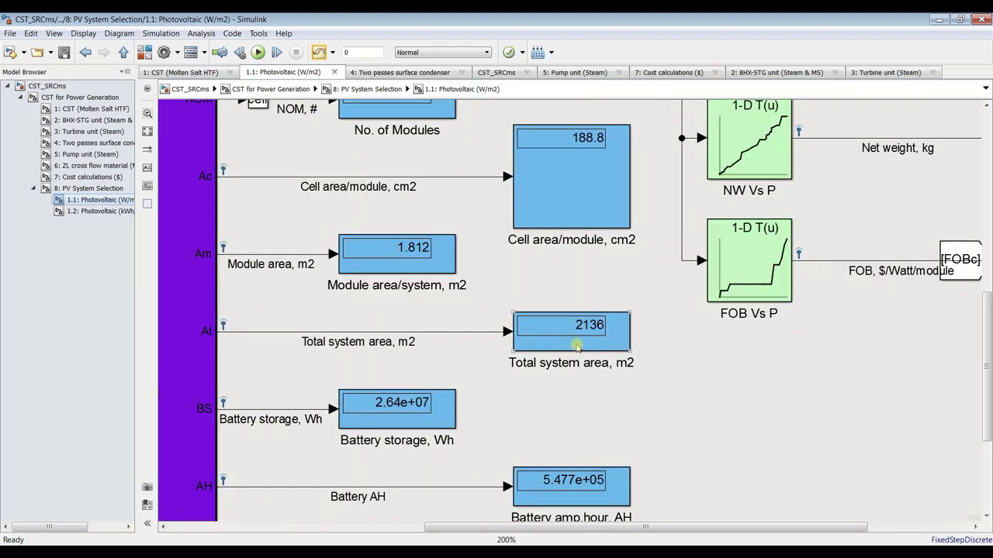
pyautogui.scroll(-2, 577, 347)
pyautogui.scroll(1, 475, 411)
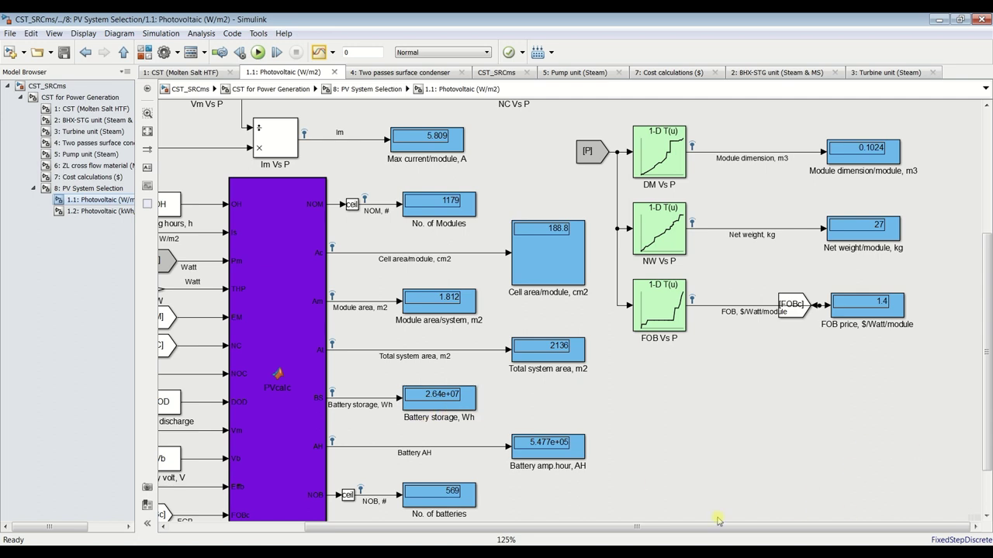
pyautogui.scroll(-3, 977, 409)
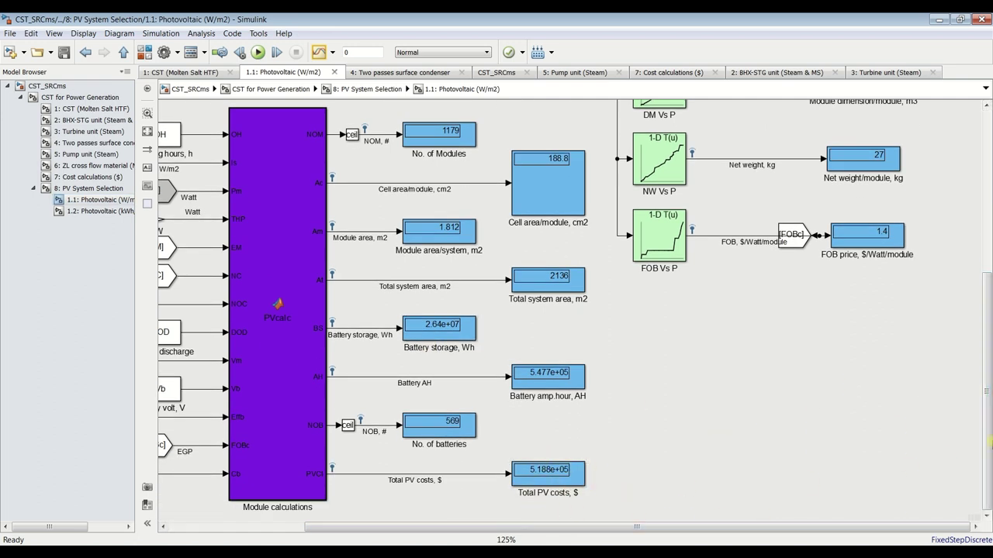
pyautogui.moveTo(991, 442); pyautogui.dragTo(987, 271)
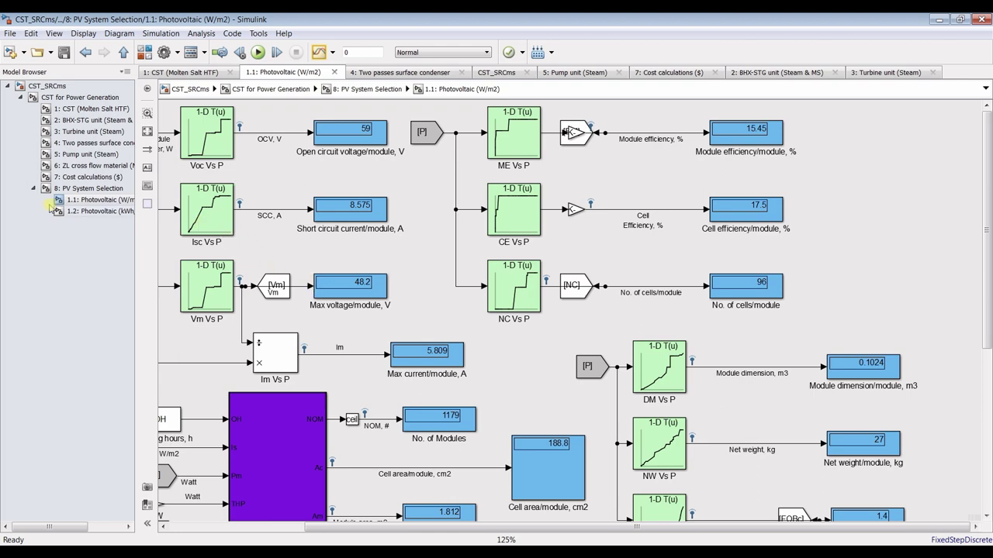
# Go up to CST for Power Generation and back into 1.1: Photovoltaic
pyautogui.click(78, 98)
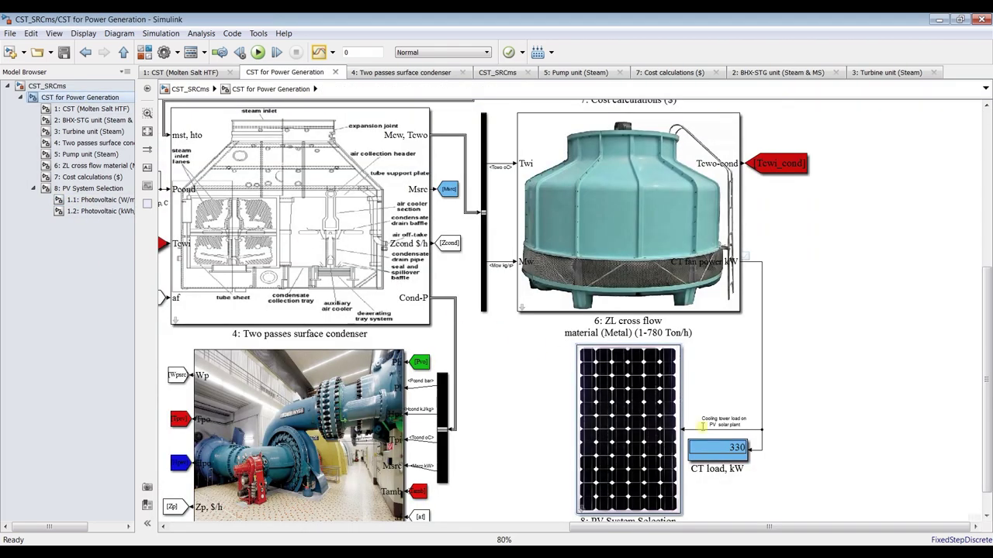
pyautogui.moveTo(988, 376); pyautogui.dragTo(986, 227)
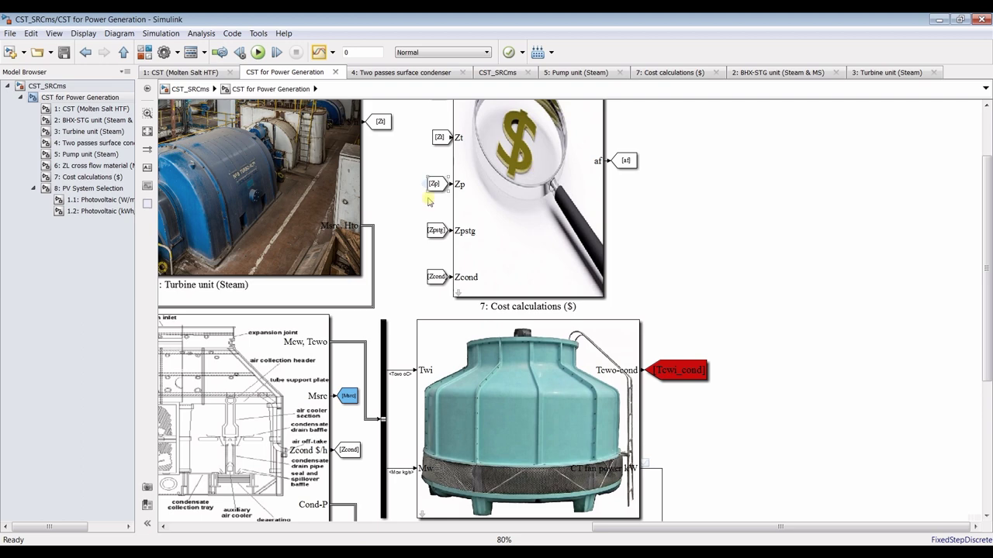
pyautogui.click(91, 200)
pyautogui.moveTo(986, 262); pyautogui.dragTo(989, 417)
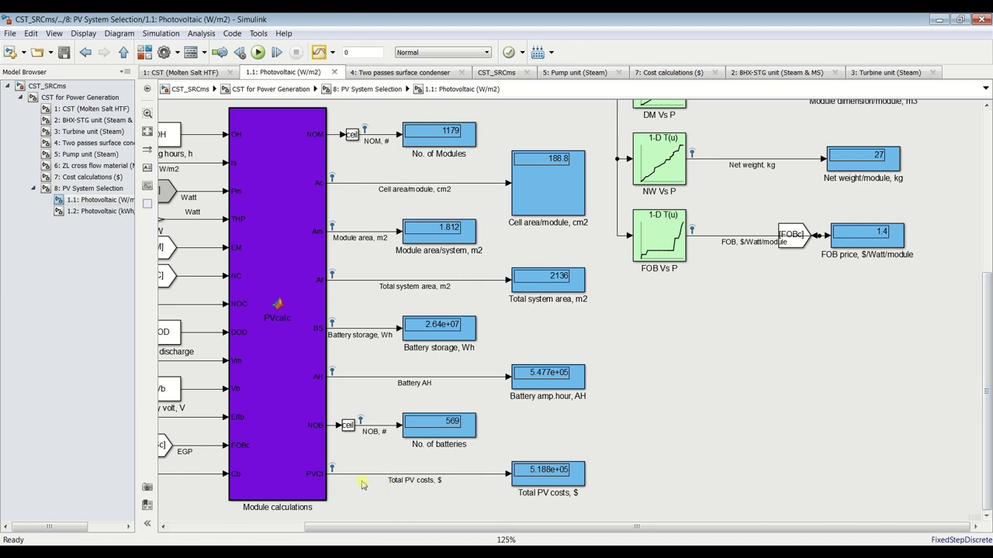
# Stop logging the selected PVcalc output signals to the workspace
pyautogui.moveTo(365, 170); pyautogui.dragTo(378, 497)
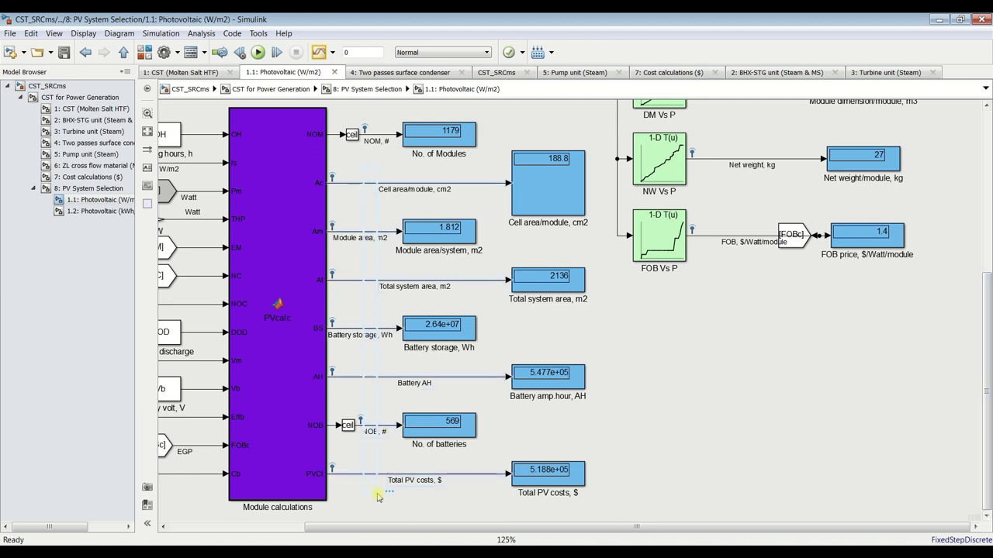
pyautogui.click(332, 52)
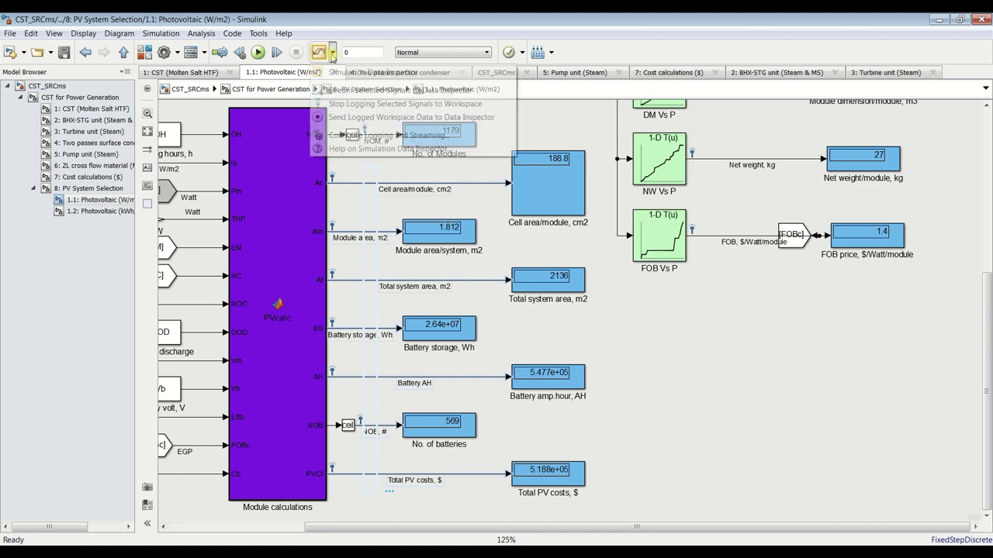
pyautogui.click(348, 103)
# Browse the Cost calculations subsystem, then return to 1.1: Photovoltaic via PV System Selection
pyautogui.click(659, 435)
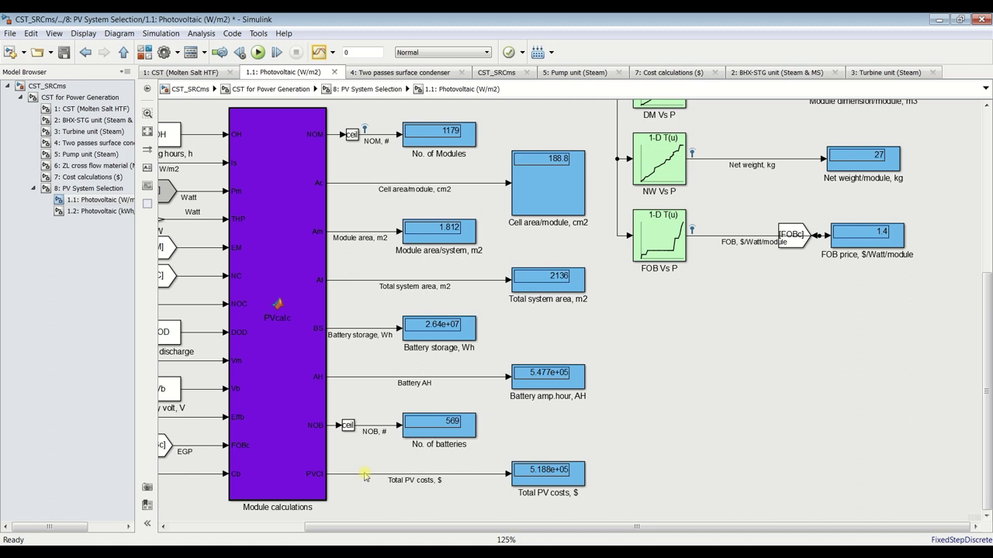
pyautogui.click(554, 470)
pyautogui.click(83, 179)
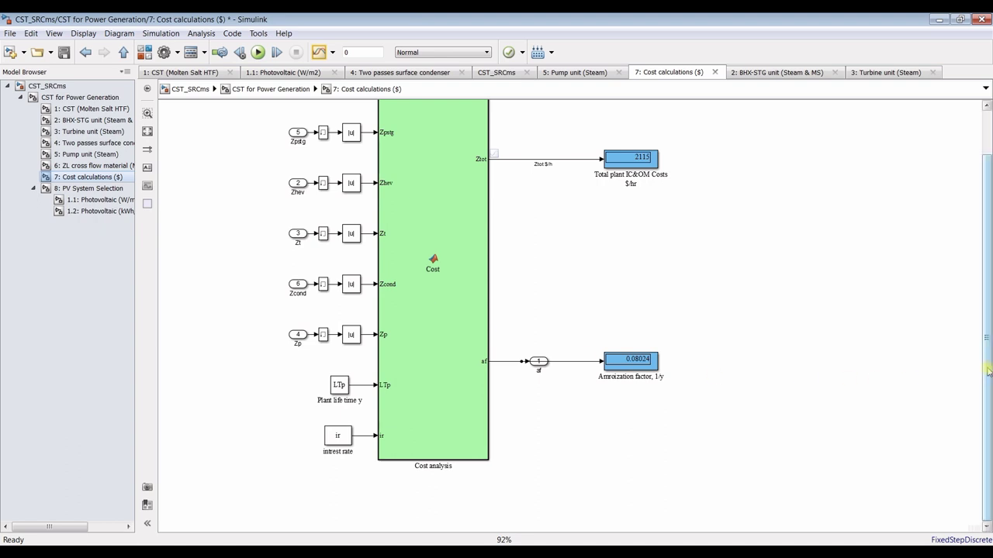
pyautogui.scroll(2, 543, 326)
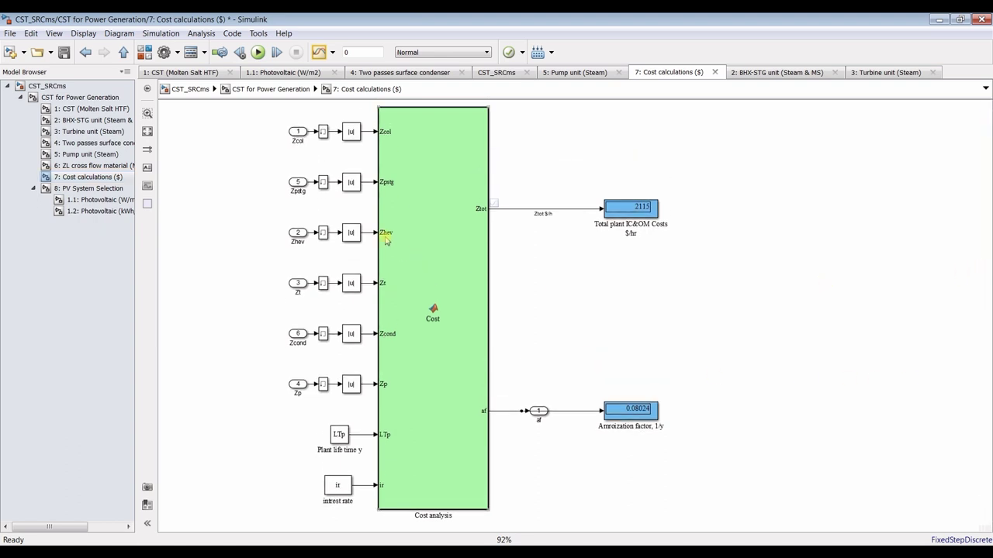
pyautogui.click(78, 98)
pyautogui.click(87, 188)
pyautogui.click(109, 200)
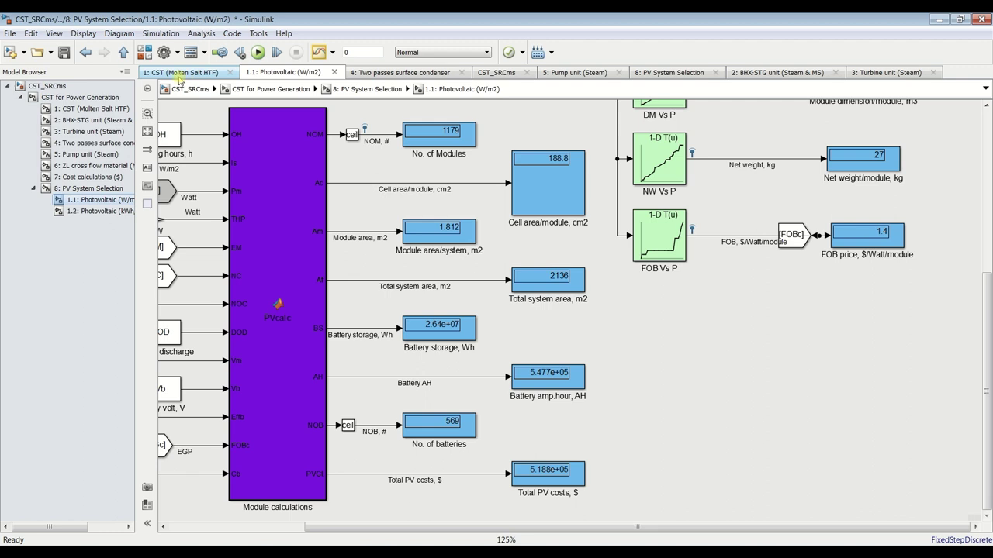
# Attach an Out1 port from Sinks to the PVcl line and name it 'PCCt, $'
pyautogui.click(145, 53)
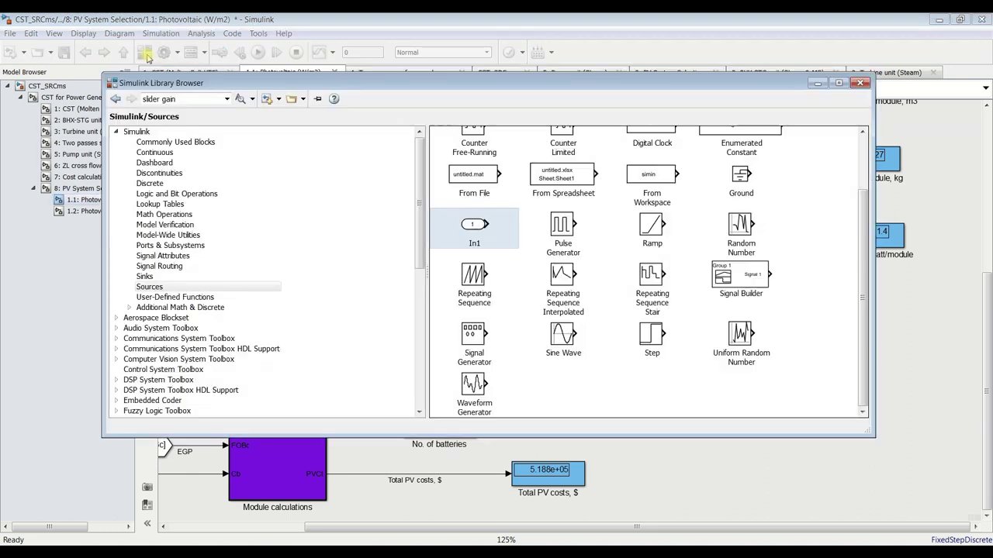
pyautogui.click(161, 277)
pyautogui.moveTo(613, 145); pyautogui.dragTo(361, 459)
pyautogui.click(380, 488)
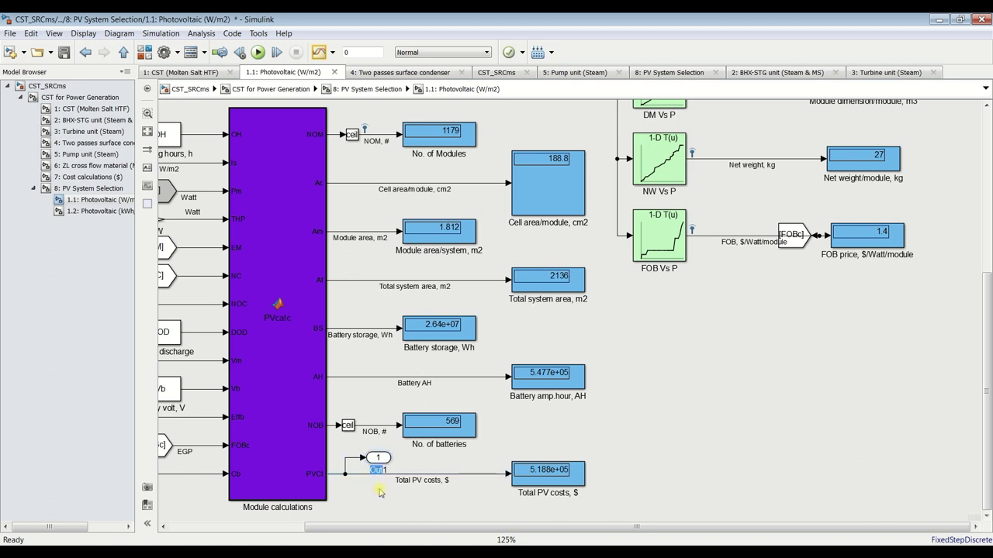
pyautogui.write('P')
pyautogui.write('CCt, $')
pyautogui.click(361, 512)
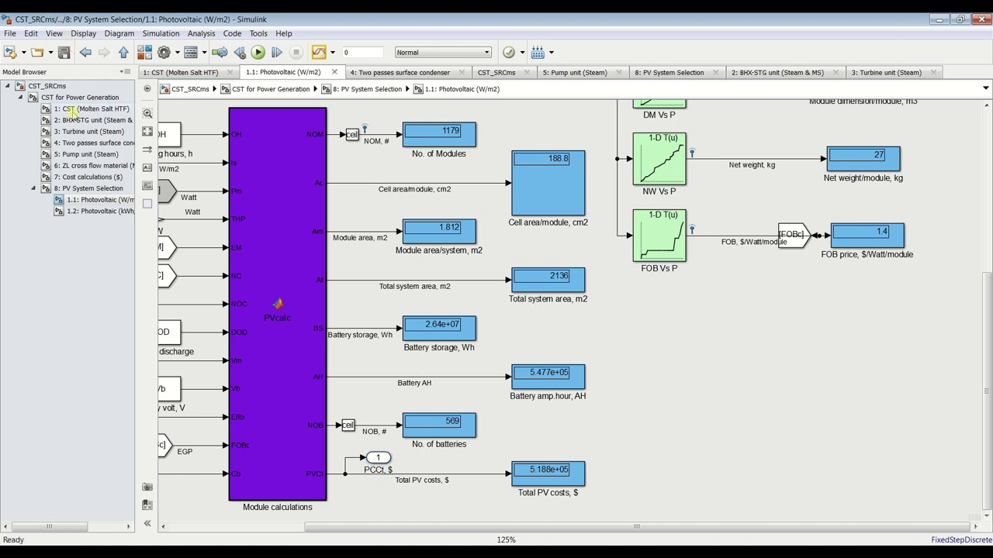
# Add a matching output port beside the Photovoltaic (W/m2) block in PV System Selection and save
pyautogui.click(78, 179)
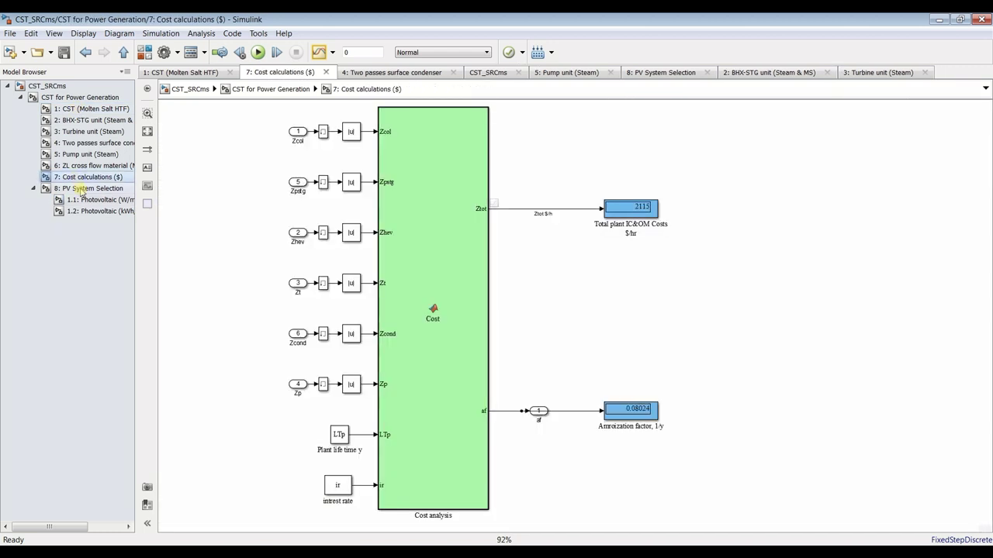
pyautogui.click(81, 188)
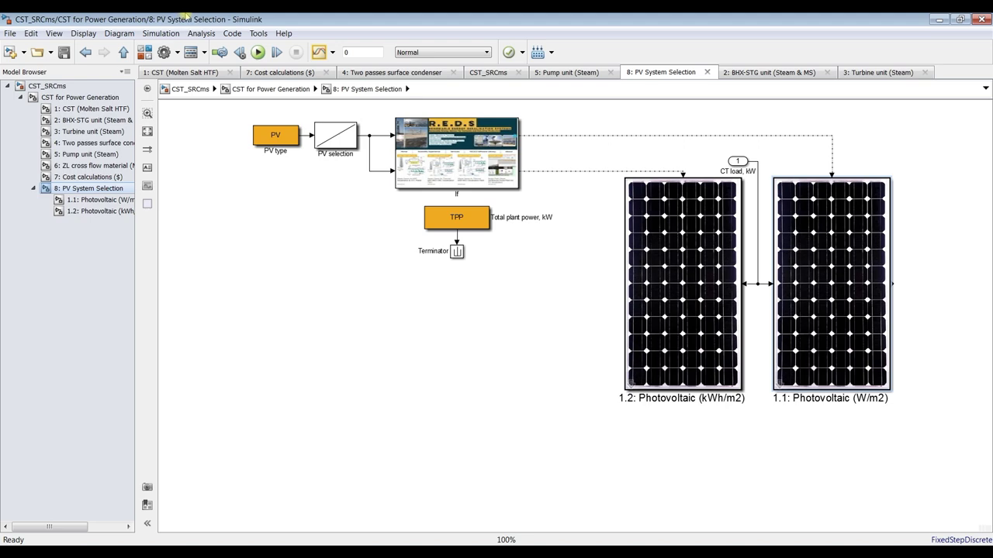
pyautogui.click(144, 53)
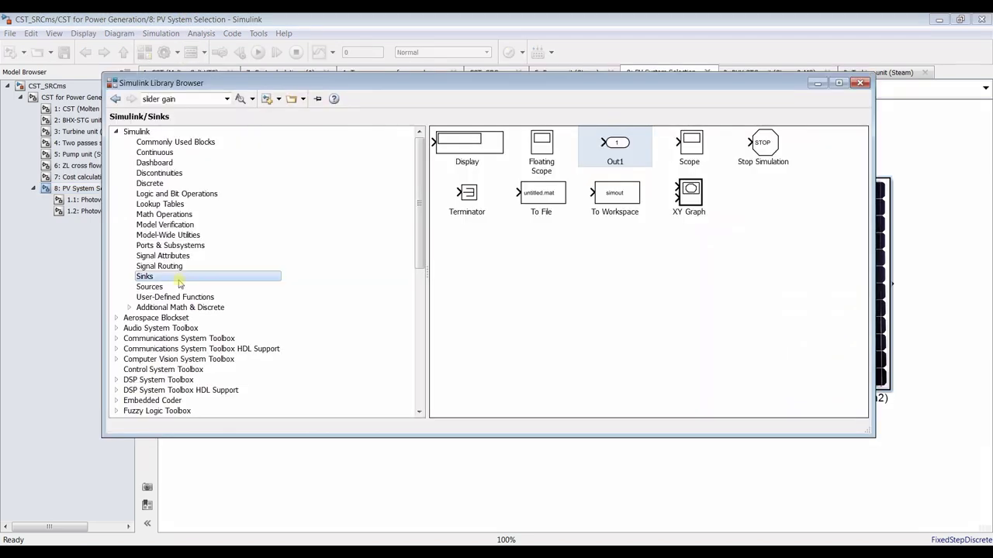
pyautogui.moveTo(647, 142); pyautogui.dragTo(904, 287)
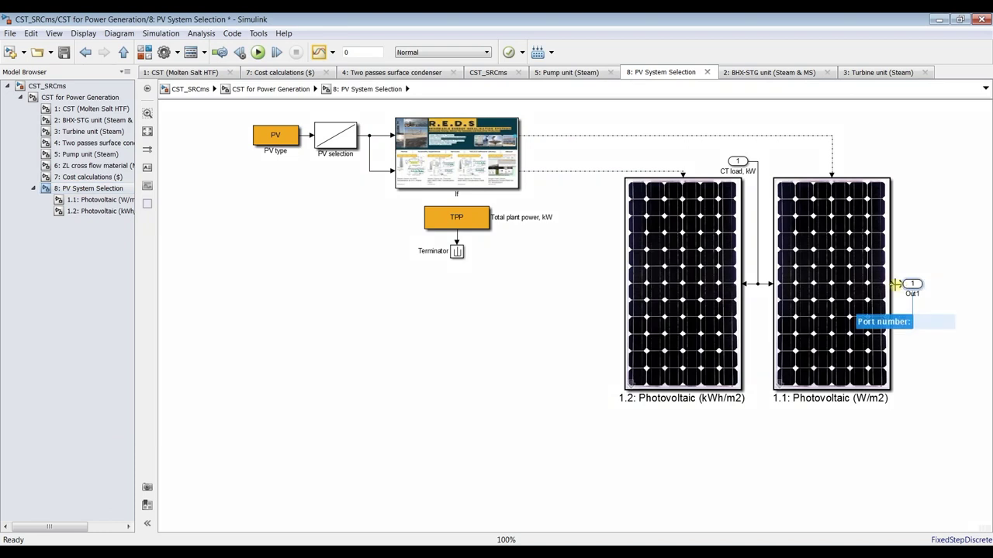
pyautogui.click(925, 324)
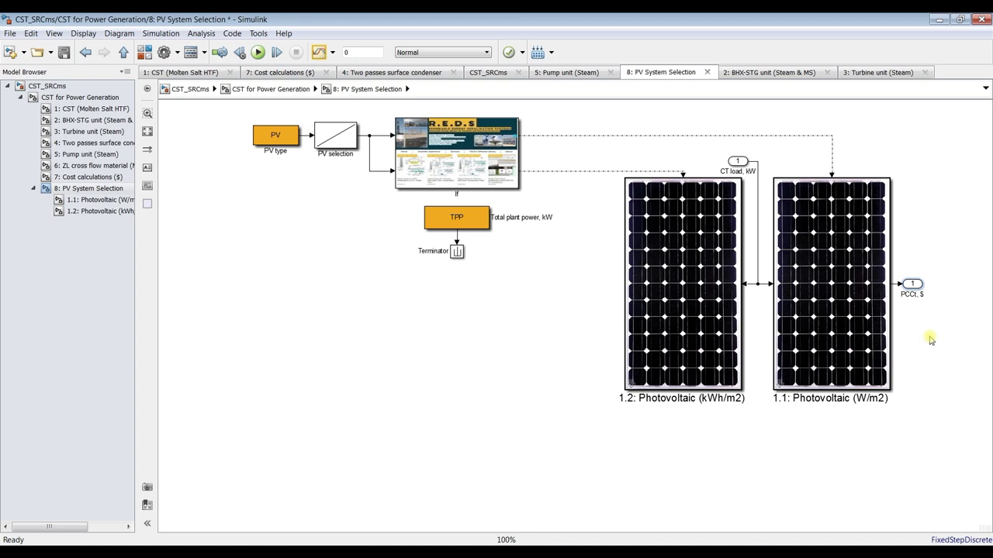
pyautogui.click(64, 52)
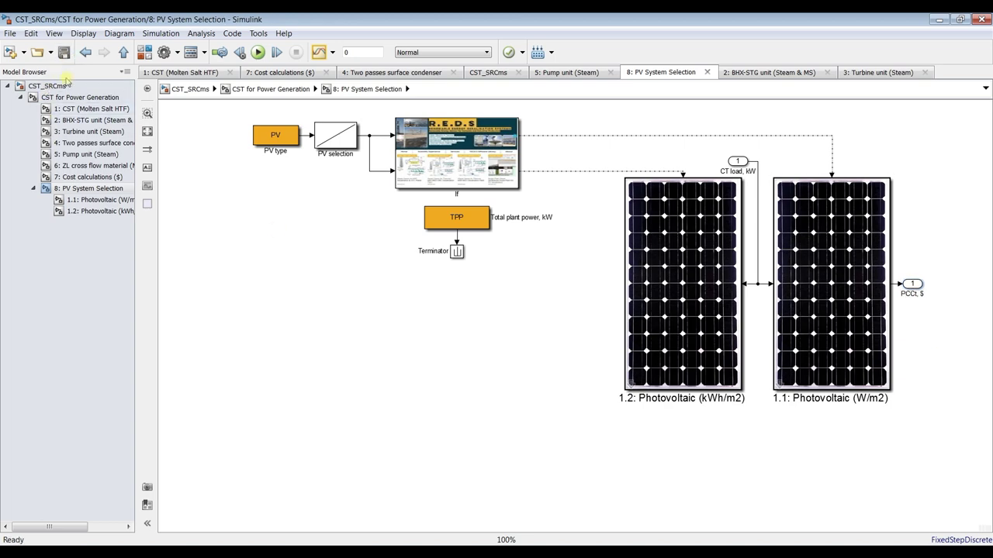
pyautogui.click(74, 98)
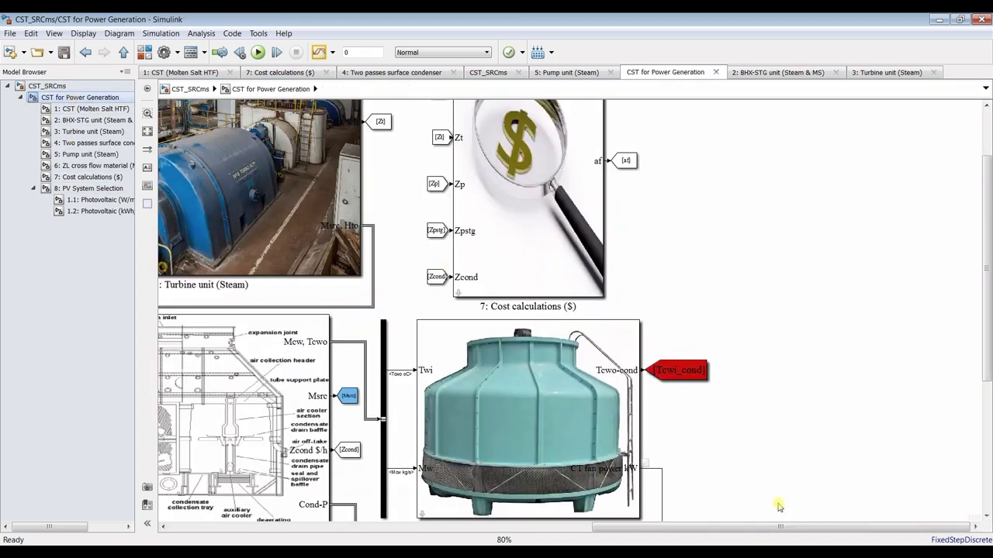
# Place a Goto block from Signal Routing beside the PV panel in CST for Power Generation
pyautogui.click(988, 504)
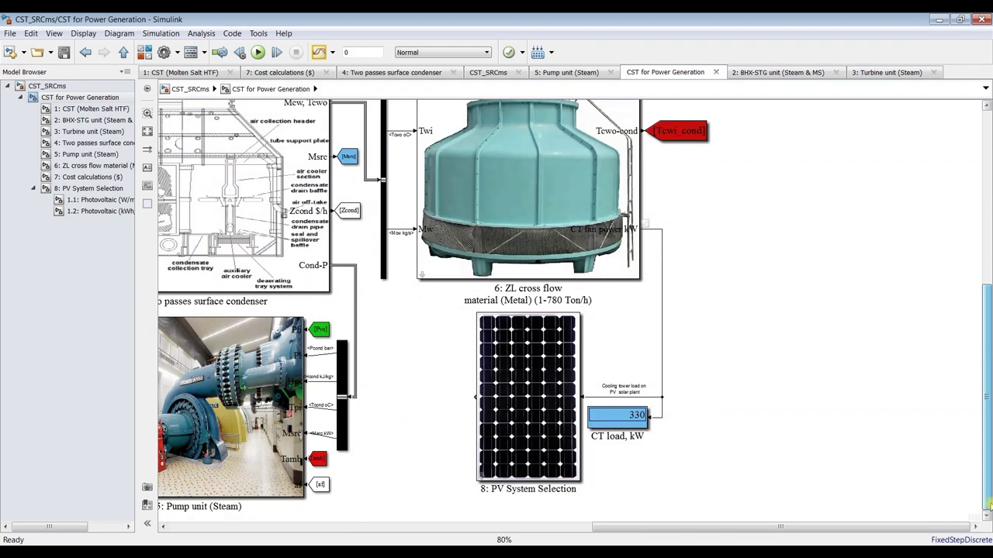
pyautogui.scroll(3, 473, 396)
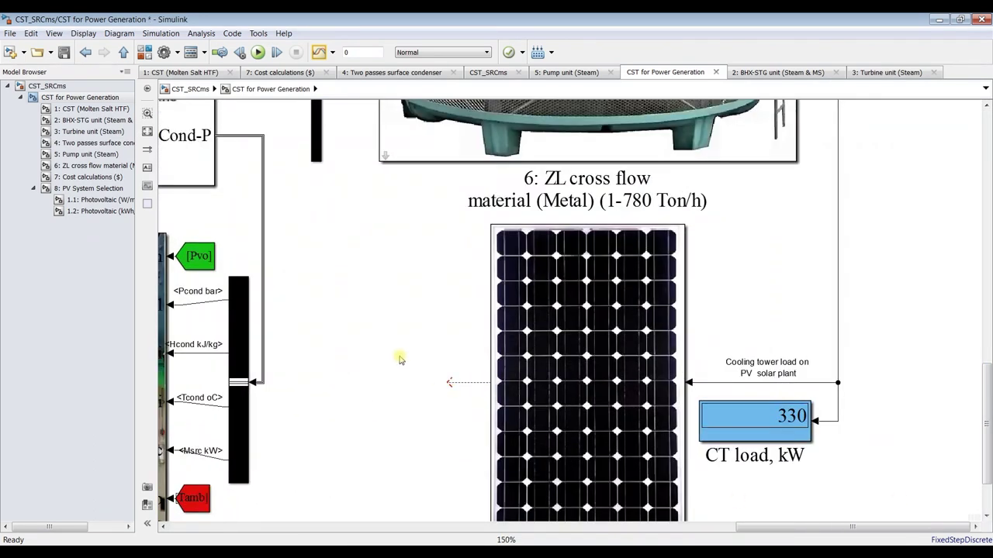
pyautogui.scroll(-3, 403, 365)
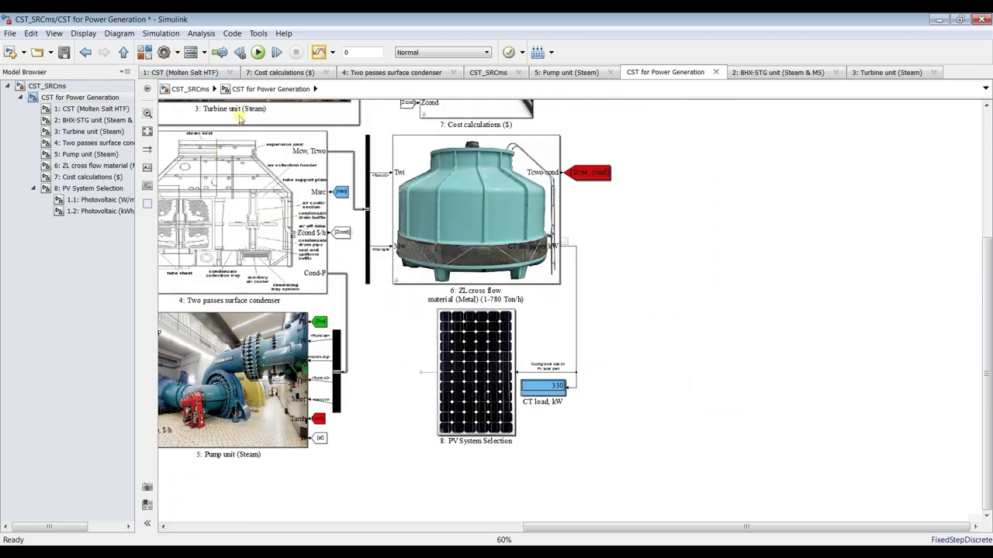
pyautogui.click(144, 52)
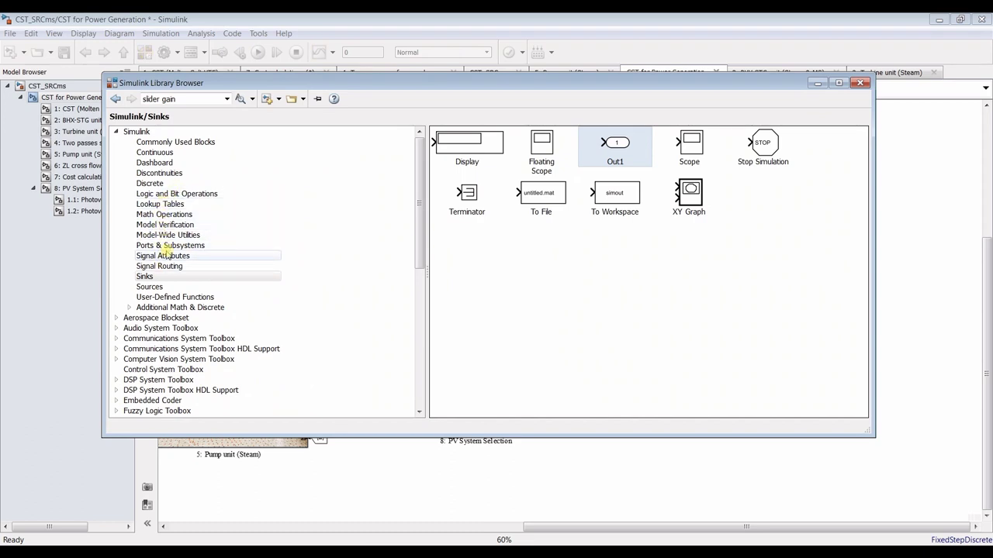
pyautogui.click(152, 184)
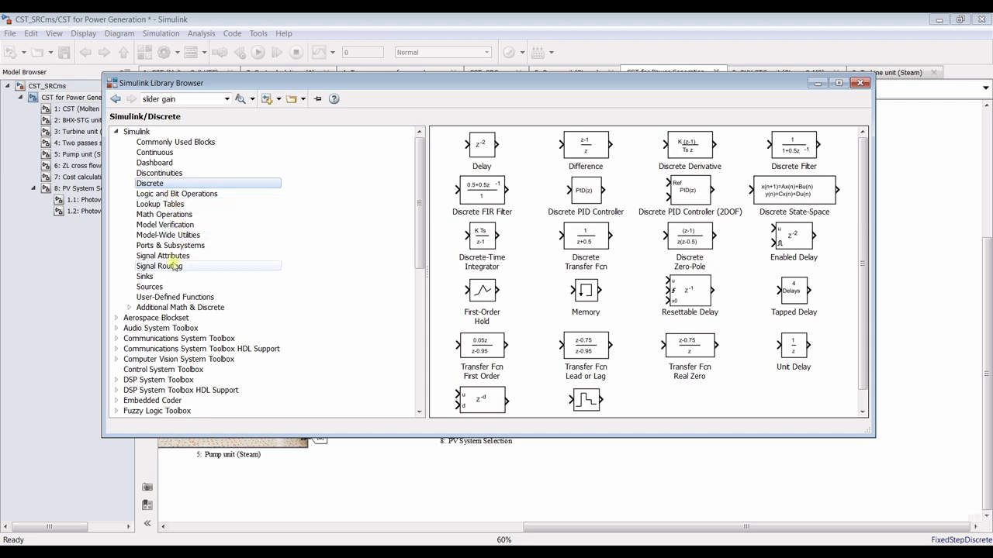
pyautogui.click(173, 266)
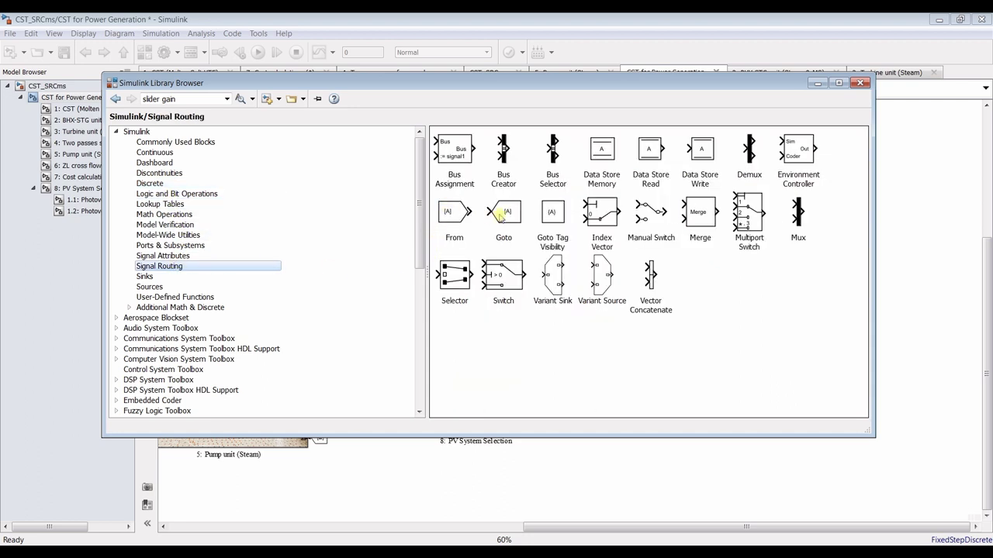
pyautogui.moveTo(503, 215); pyautogui.dragTo(407, 373)
pyautogui.doubleClick(417, 457)
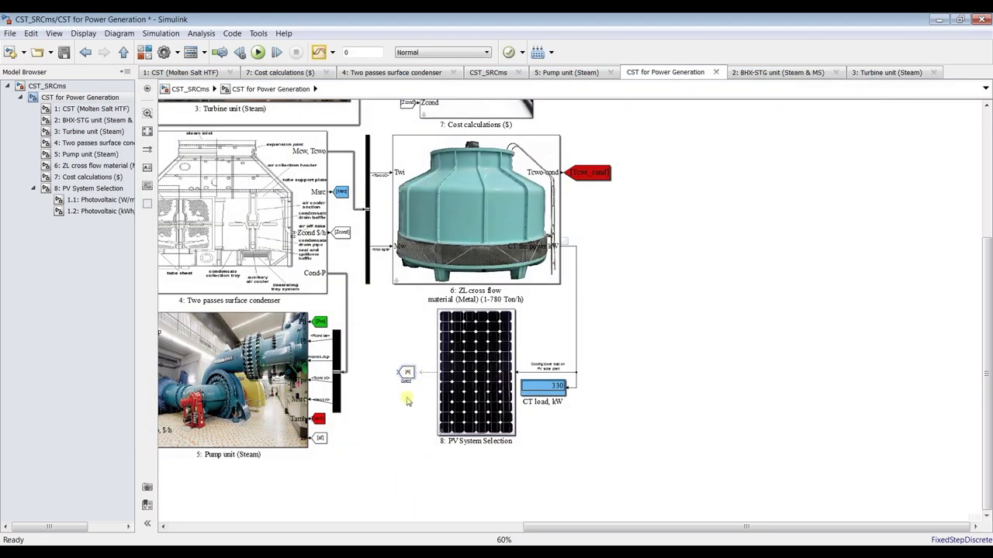
pyautogui.click(408, 401)
# Connect the PV System Selection cost output to the Goto block and adjust its position
pyautogui.scroll(5, 408, 401)
pyautogui.moveTo(448, 321); pyautogui.dragTo(432, 324)
pyautogui.click(401, 332)
pyautogui.moveTo(439, 332); pyautogui.dragTo(413, 343)
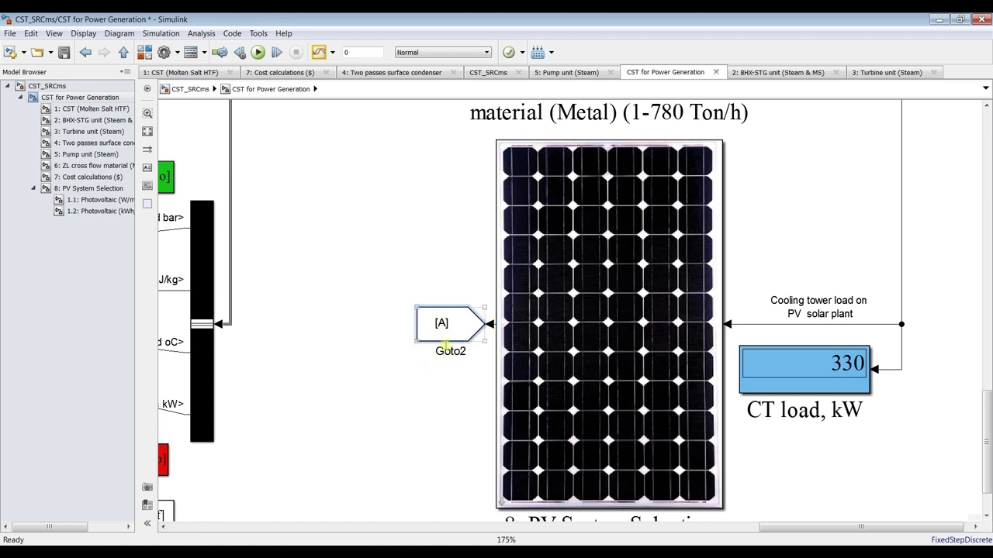
# Show the Goto block's name and set its Goto tag to PCCt
pyautogui.rightClick(429, 324)
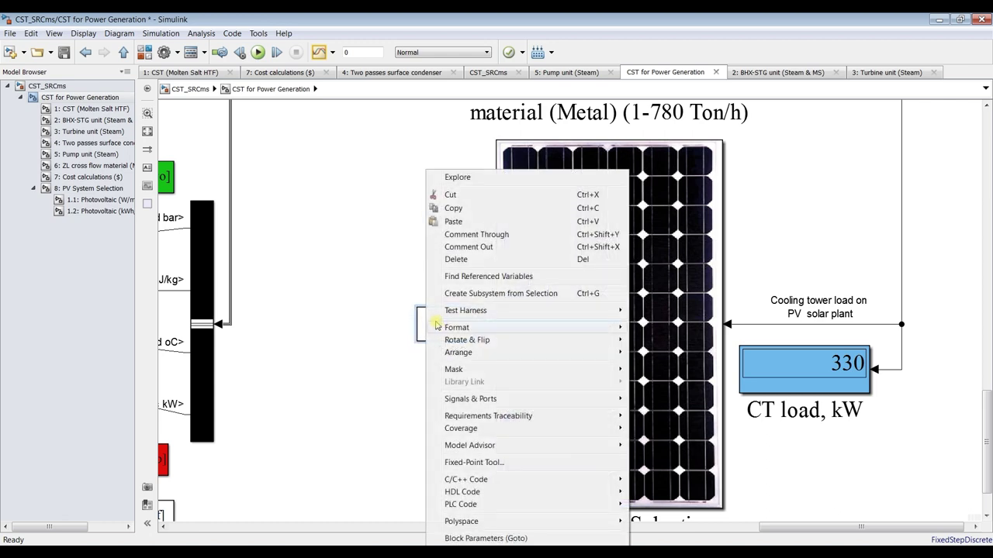
pyautogui.moveTo(563, 332)
pyautogui.click(658, 388)
pyautogui.doubleClick(455, 321)
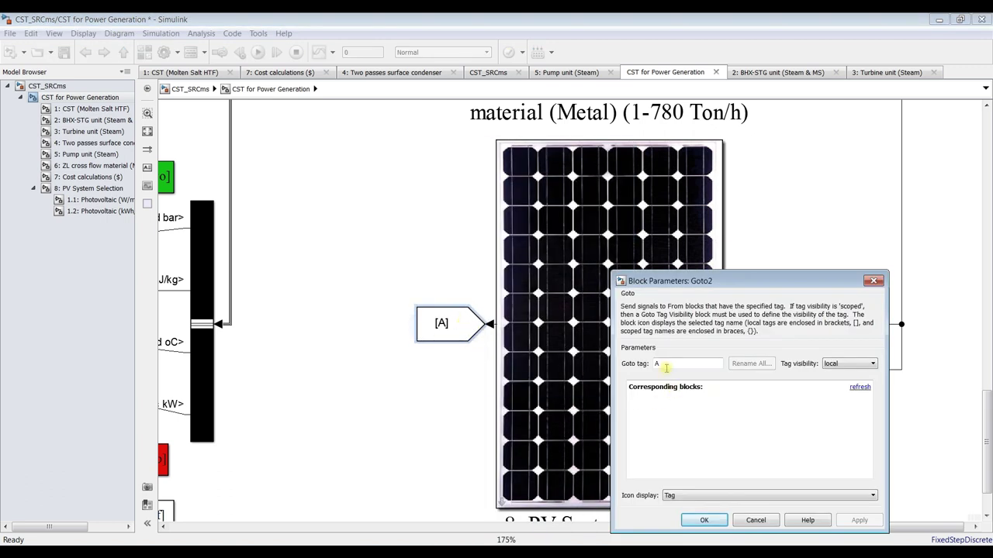
pyautogui.write('PCC')
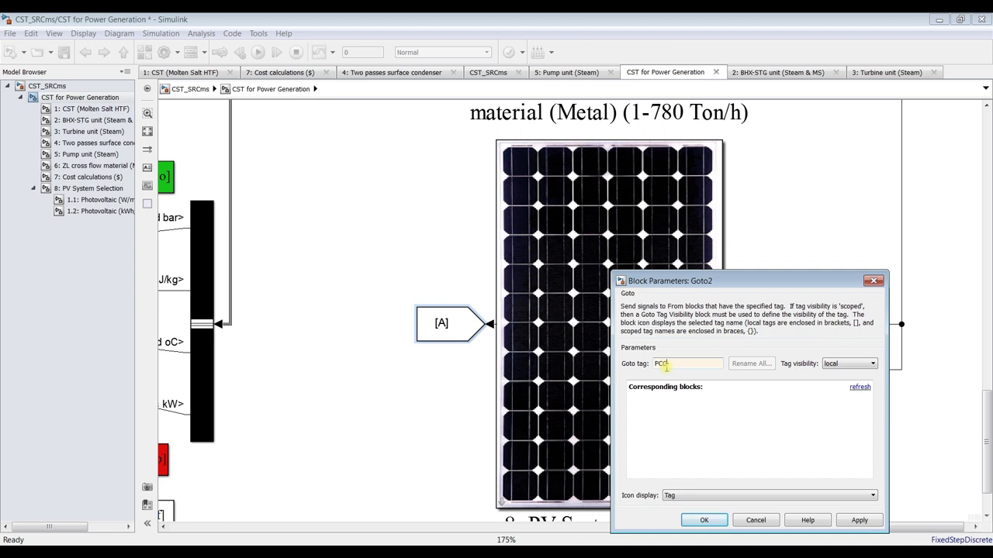
pyautogui.write('t')
pyautogui.click(840, 519)
pyautogui.click(715, 520)
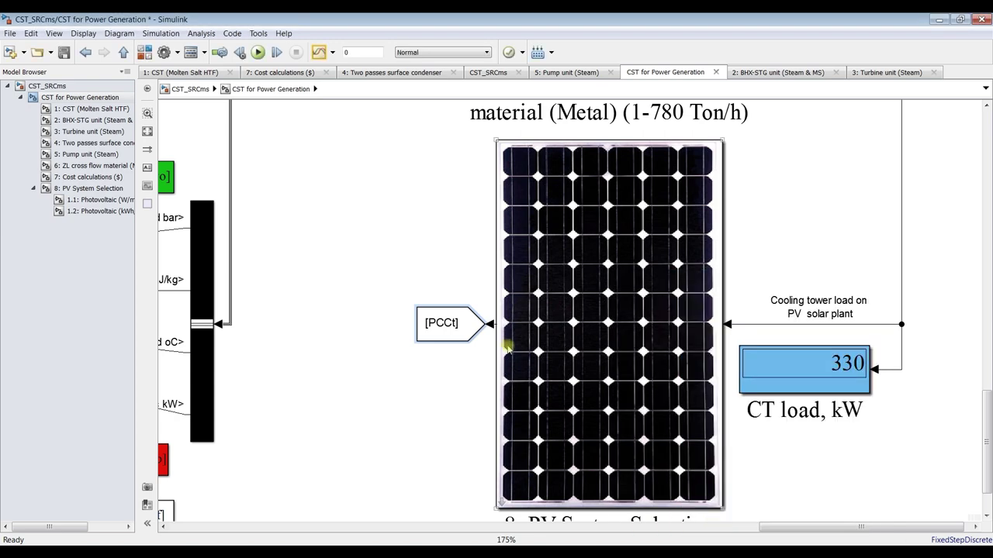
pyautogui.moveTo(985, 433); pyautogui.dragTo(985, 212)
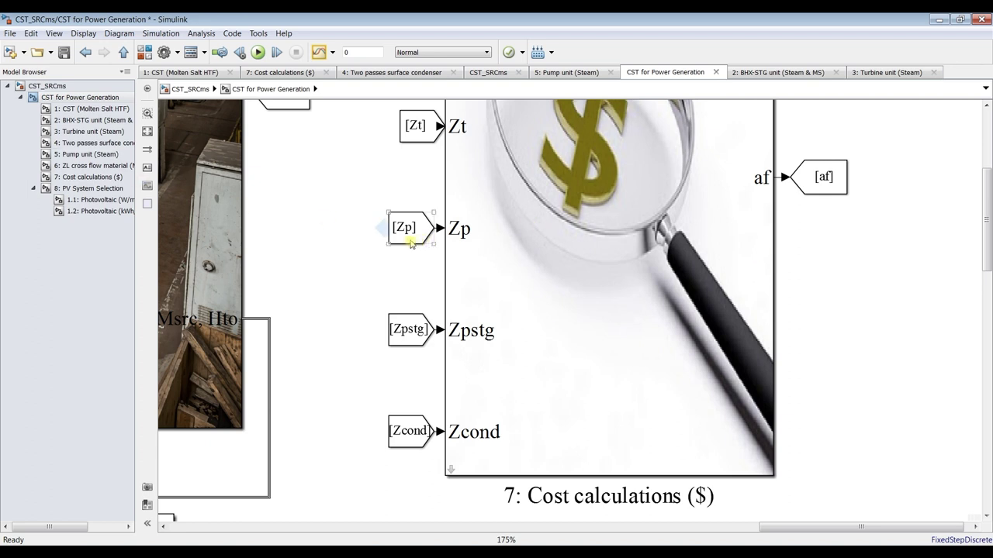
# In 7: Cost calculations ($), insert 'PVCt,' before Zcol in the Cost function header and save
pyautogui.click(87, 178)
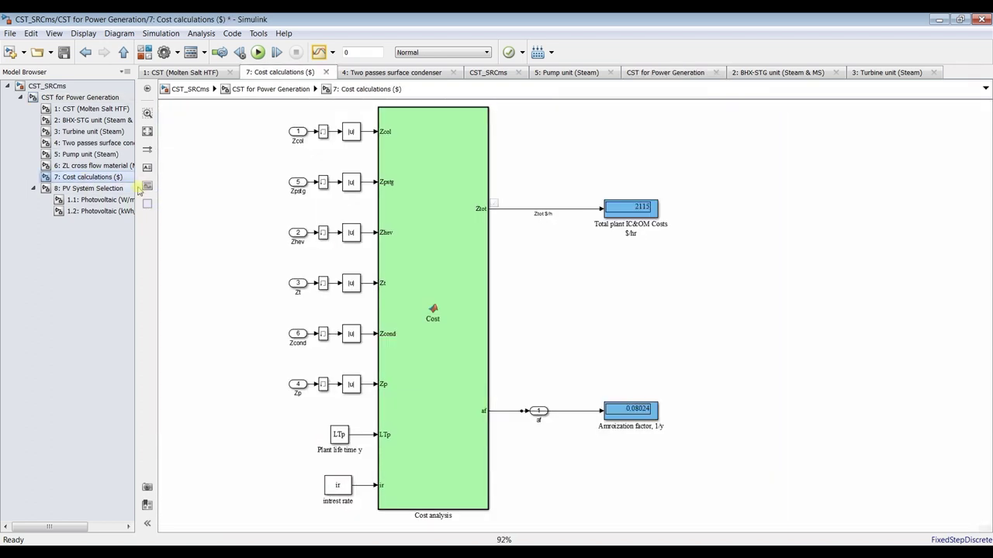
pyautogui.doubleClick(416, 182)
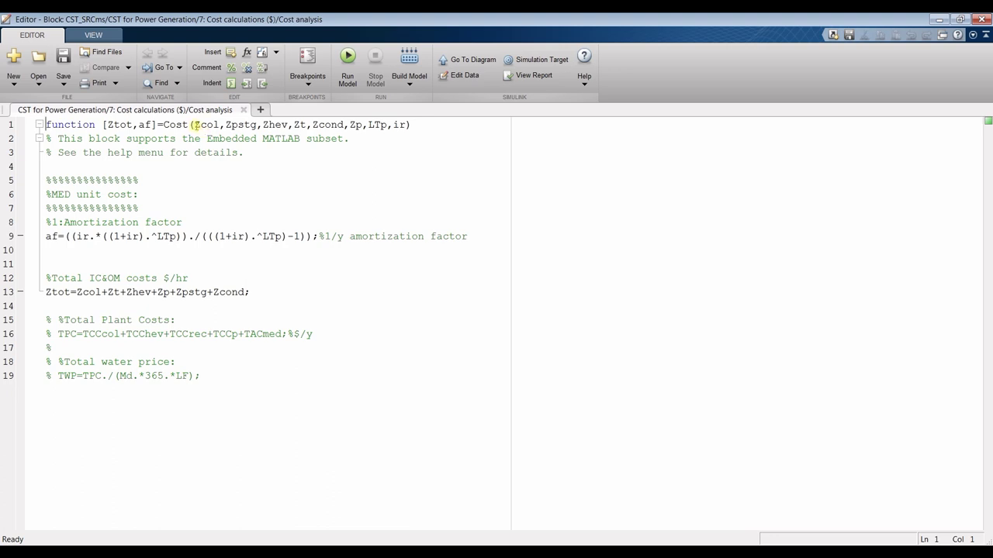
pyautogui.click(195, 125)
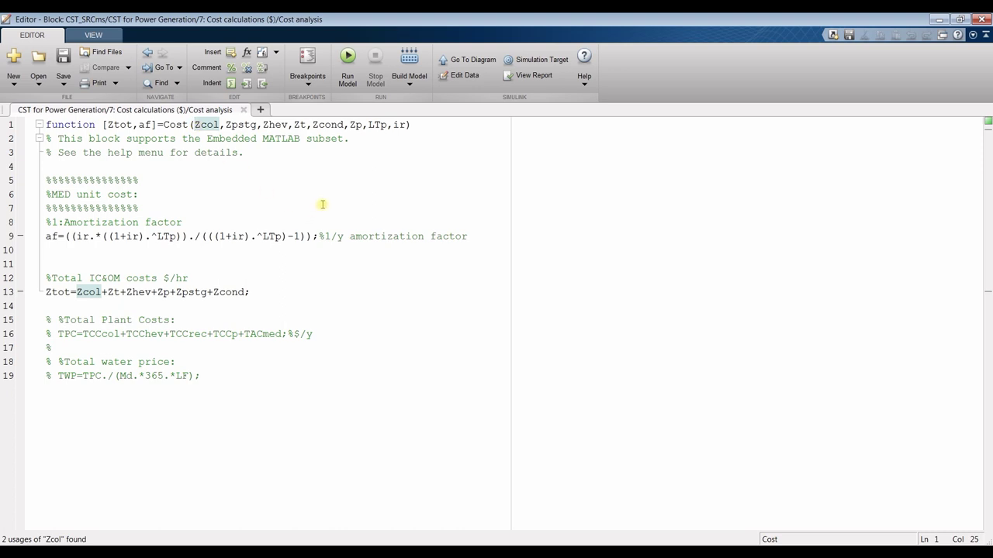
pyautogui.write('PV')
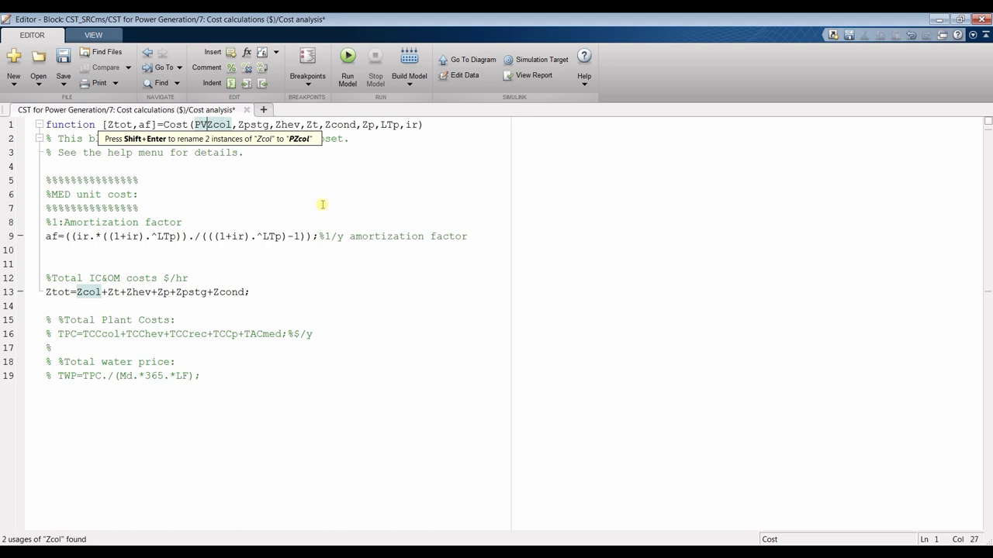
pyautogui.write('Ct')
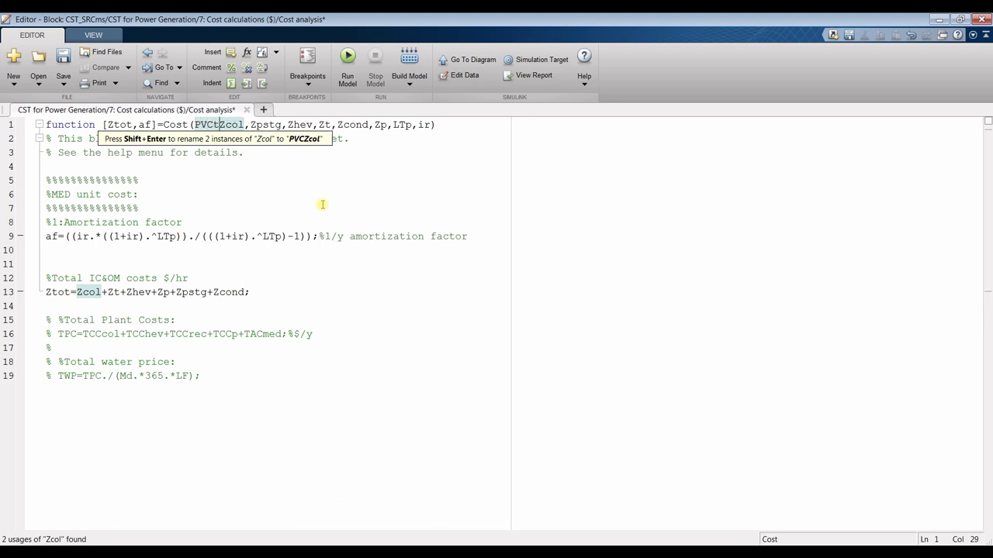
pyautogui.write(',')
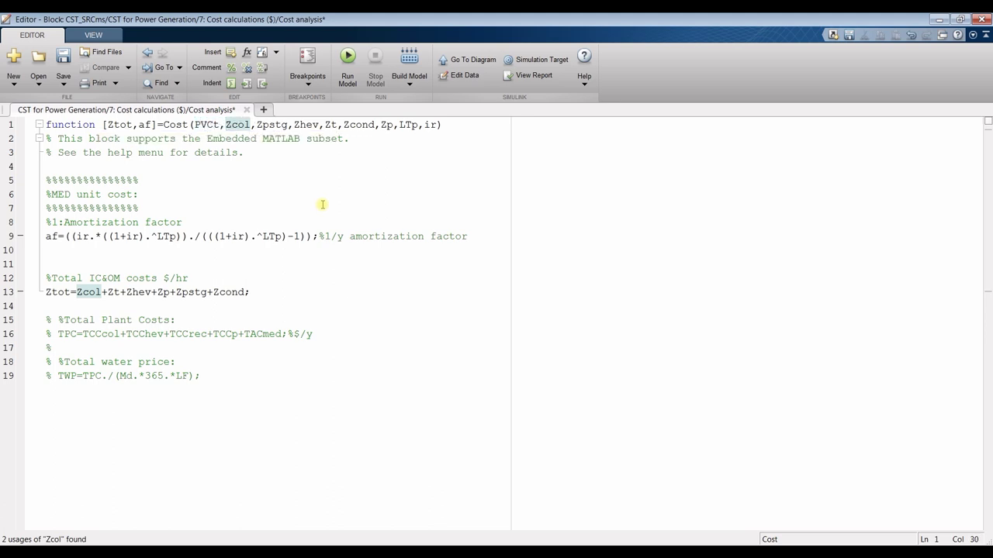
pyautogui.click(64, 59)
pyautogui.click(247, 110)
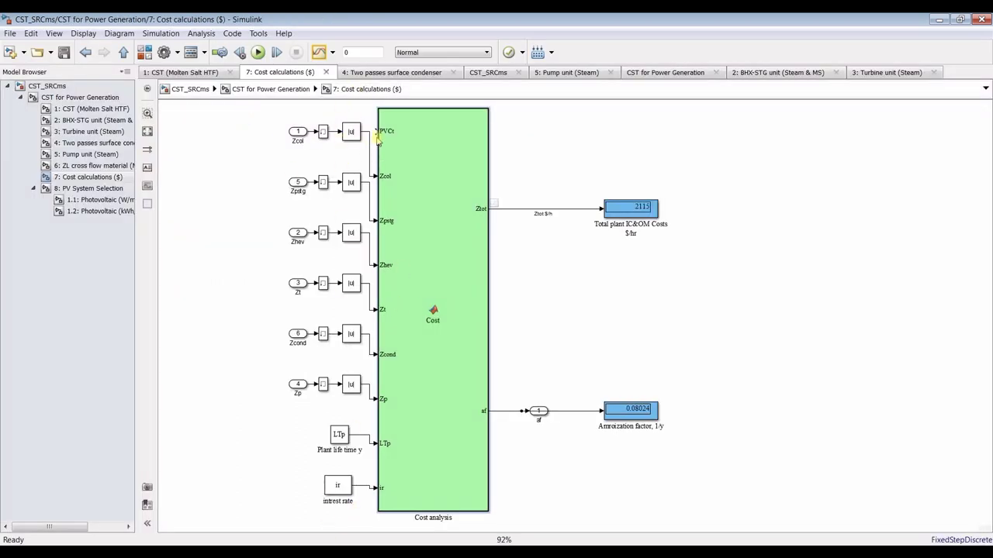
# Nudge the ir and LTp blocks down and shift the five lower input rows
pyautogui.click(342, 490)
pyautogui.moveTo(342, 490); pyautogui.dragTo(338, 496)
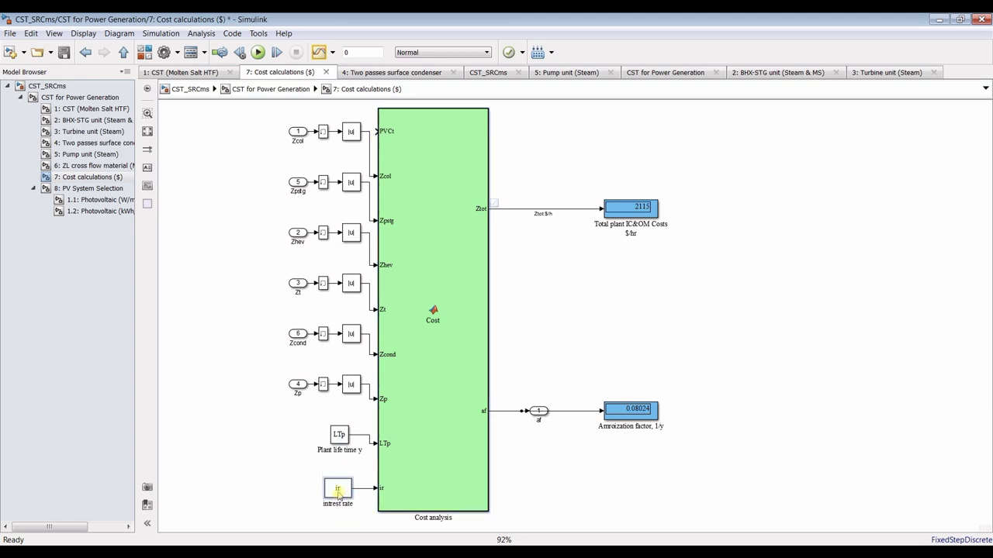
pyautogui.moveTo(339, 435); pyautogui.dragTo(339, 445)
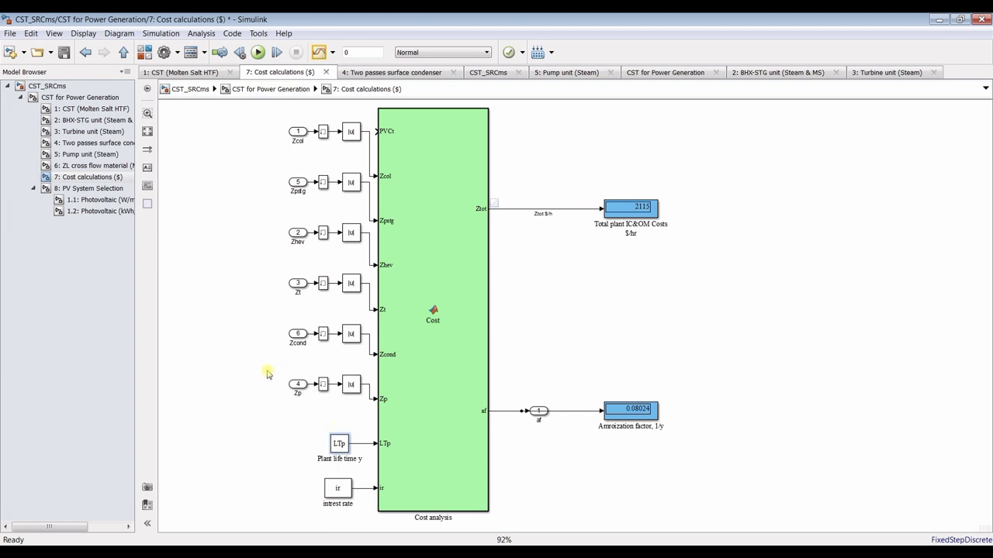
pyautogui.moveTo(273, 173); pyautogui.dragTo(368, 401)
pyautogui.press('Down')
pyautogui.press('Down')
pyautogui.press('Down')
pyautogui.press('Down')
pyautogui.press('Down')
pyautogui.press('Down')
pyautogui.press('Down')
pyautogui.press('Down')
pyautogui.press('Down')
pyautogui.press('Down')
pyautogui.press('Down')
pyautogui.press('Down')
pyautogui.press('Down')
pyautogui.press('Down')
pyautogui.press('Down')
pyautogui.press('Down')
pyautogui.press('Down')
pyautogui.press('Down')
pyautogui.press('Down')
pyautogui.press('Down')
pyautogui.press('Up')
pyautogui.press('Up')
pyautogui.press('Up')
pyautogui.press('Up')
# Move the Zcond, Zt, Zhev, Zpstg and Zcol rows down to line up with their ports
pyautogui.moveTo(269, 331); pyautogui.dragTo(365, 366)
pyautogui.press('Down')
pyautogui.press('Down')
pyautogui.press('Down')
pyautogui.press('Down')
pyautogui.press('Down')
pyautogui.press('Down')
pyautogui.press('Down')
pyautogui.press('Down')
pyautogui.moveTo(278, 276); pyautogui.dragTo(362, 323)
pyautogui.press('Down')
pyautogui.press('Down')
pyautogui.press('Down')
pyautogui.press('Down')
pyautogui.press('Down')
pyautogui.press('Down')
pyautogui.press('Down')
pyautogui.press('Down')
pyautogui.press('Down')
pyautogui.press('Down')
pyautogui.press('Down')
pyautogui.press('Down')
pyautogui.press('Down')
pyautogui.press('Down')
pyautogui.press('Down')
pyautogui.moveTo(281, 231); pyautogui.dragTo(361, 282)
pyautogui.press('Down')
pyautogui.press('Down')
pyautogui.press('Down')
pyautogui.press('Down')
pyautogui.press('Down')
pyautogui.press('Down')
pyautogui.press('Down')
pyautogui.press('Down')
pyautogui.press('Down')
pyautogui.press('Down')
pyautogui.press('Down')
pyautogui.press('Down')
pyautogui.press('Down')
pyautogui.press('Down')
pyautogui.press('Down')
pyautogui.press('Down')
pyautogui.press('Down')
pyautogui.press('Down')
pyautogui.press('Down')
pyautogui.press('Down')
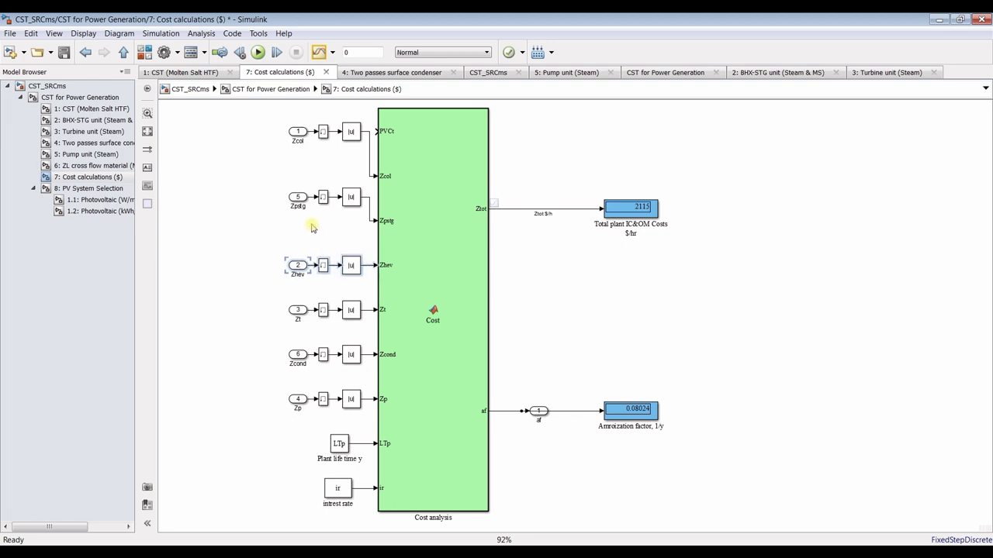
pyautogui.moveTo(272, 186); pyautogui.dragTo(370, 225)
pyautogui.press('Down')
pyautogui.press('Down')
pyautogui.press('Down')
pyautogui.press('Down')
pyautogui.press('Down')
pyautogui.press('Down')
pyautogui.press('Down')
pyautogui.press('Down')
pyautogui.press('Down')
pyautogui.press('Down')
pyautogui.press('Down')
pyautogui.press('Down')
pyautogui.press('Down')
pyautogui.press('Down')
pyautogui.press('Down')
pyautogui.press('Down')
pyautogui.press('Down')
pyautogui.press('Down')
pyautogui.press('Down')
pyautogui.press('Down')
pyautogui.press('Down')
pyautogui.press('Down')
pyautogui.press('Down')
pyautogui.press('Down')
pyautogui.press('Down')
pyautogui.press('Down')
pyautogui.press('Down')
pyautogui.press('Down')
pyautogui.press('Down')
pyautogui.press('Down')
pyautogui.moveTo(261, 123); pyautogui.dragTo(370, 180)
pyautogui.press('Down')
pyautogui.press('Down')
pyautogui.press('Down')
pyautogui.press('Down')
pyautogui.press('Down')
pyautogui.press('Down')
pyautogui.press('Down')
pyautogui.press('Down')
pyautogui.press('Down')
pyautogui.press('Down')
pyautogui.press('Down')
pyautogui.press('Down')
pyautogui.press('Down')
pyautogui.press('Down')
pyautogui.press('Down')
pyautogui.press('Down')
pyautogui.press('Down')
pyautogui.press('Down')
pyautogui.press('Down')
pyautogui.press('Down')
pyautogui.press('Down')
pyautogui.press('Down')
pyautogui.press('Down')
pyautogui.press('Down')
pyautogui.press('Down')
pyautogui.press('Down')
pyautogui.press('Down')
pyautogui.press('Down')
pyautogui.press('Down')
pyautogui.press('Down')
pyautogui.press('Down')
pyautogui.press('Down')
pyautogui.press('Down')
pyautogui.press('Down')
pyautogui.press('Down')
pyautogui.press('Down')
pyautogui.press('Down')
pyautogui.press('Down')
pyautogui.press('Down')
pyautogui.press('Down')
pyautogui.click(277, 139)
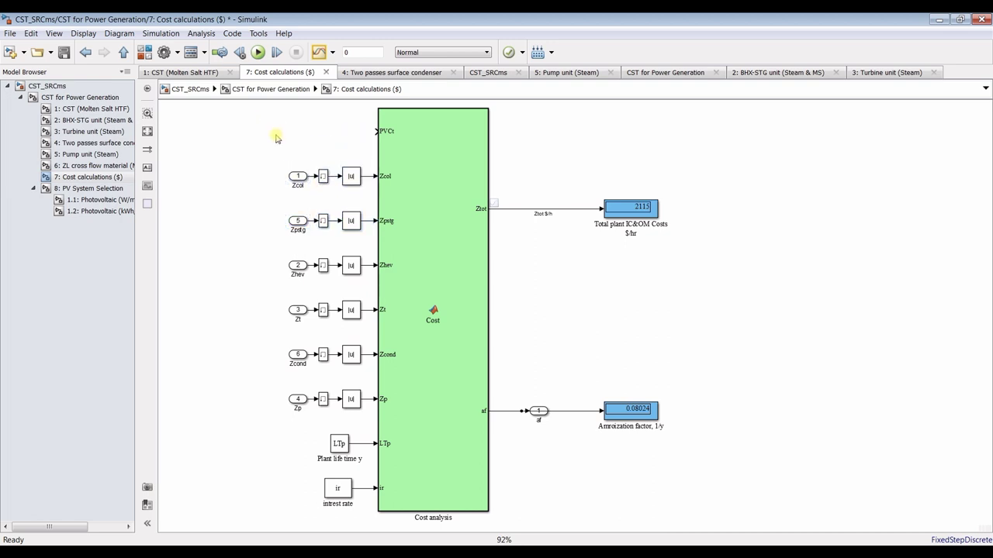
# Copy the Zcol inport as inport 7 and add a Memory block with initial condition 1000 on the PVCt line
pyautogui.moveTo(295, 177); pyautogui.dragTo(298, 132)
pyautogui.click(372, 138)
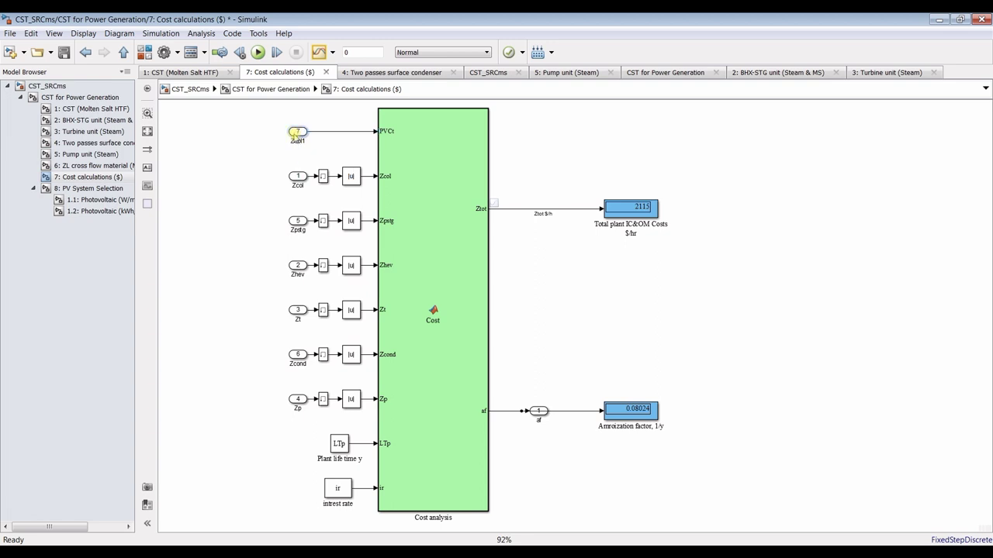
pyautogui.moveTo(323, 177); pyautogui.dragTo(350, 134)
pyautogui.doubleClick(350, 133)
pyautogui.doubleClick(497, 150)
pyautogui.write('1000')
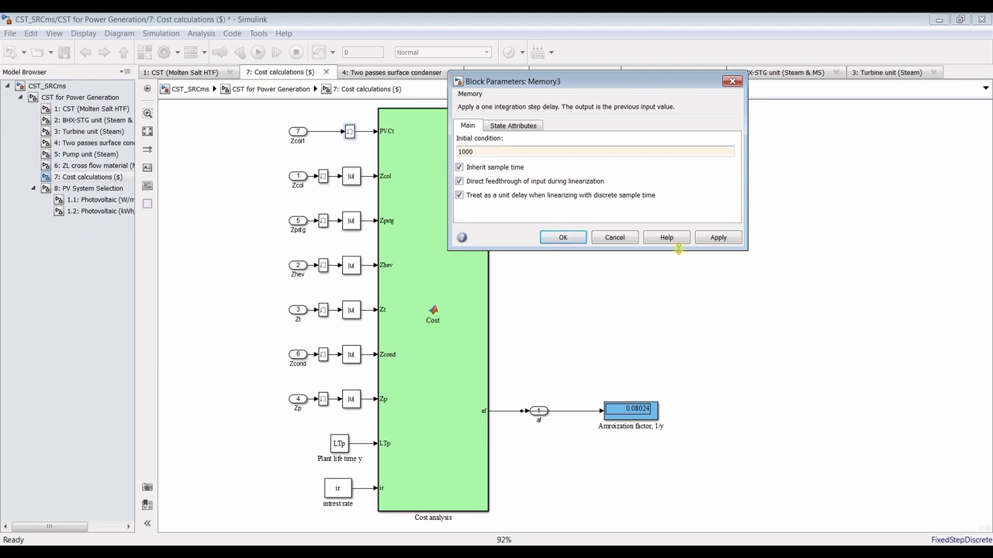
pyautogui.click(717, 238)
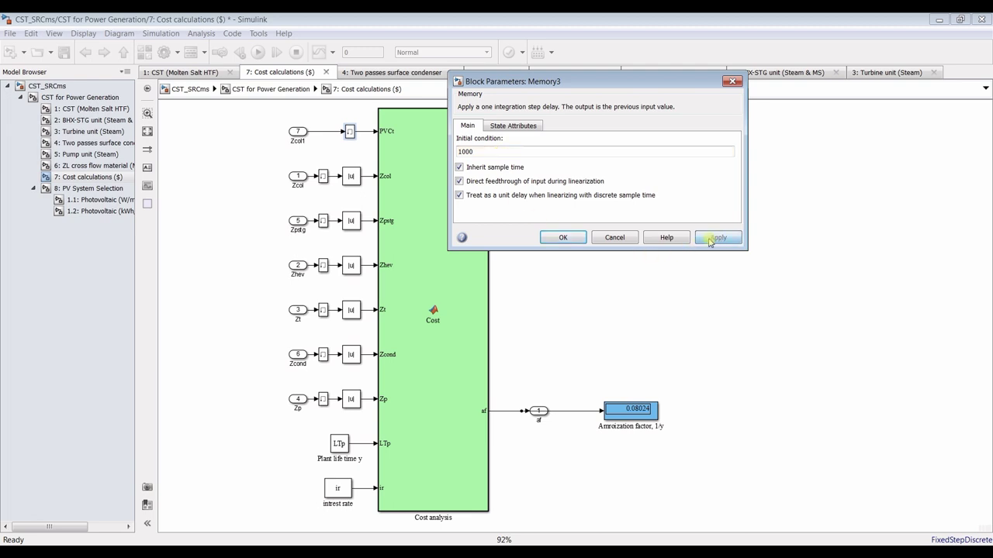
pyautogui.click(564, 237)
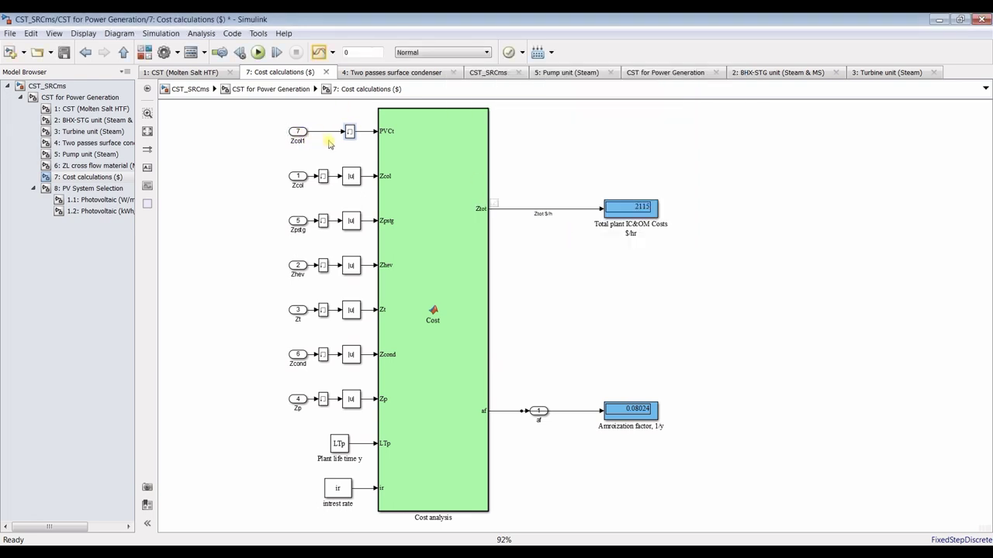
# Rename inport 7 to 'PVCt, $'
pyautogui.click(300, 142)
pyautogui.hotkey('ctrl', 'a')
pyautogui.write('PVCt, $')
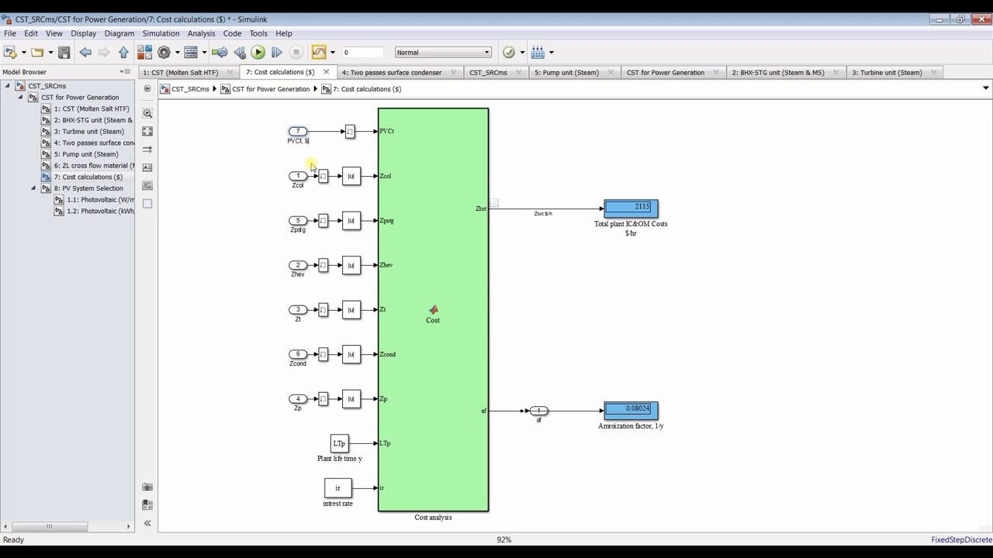
pyautogui.click(236, 150)
# Add the comment '%Annual capital costs for PV system:' after the amortization line
pyautogui.doubleClick(444, 152)
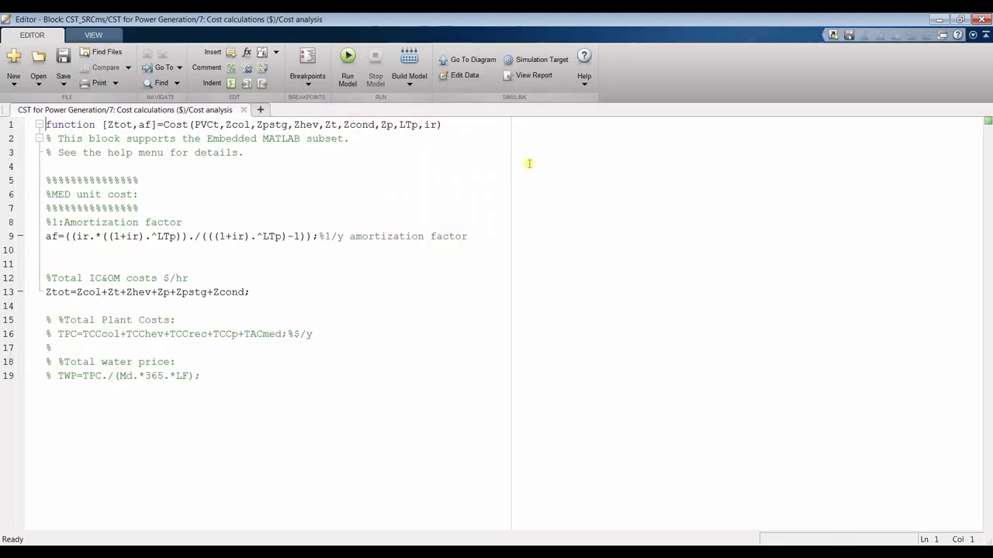
pyautogui.click(208, 125)
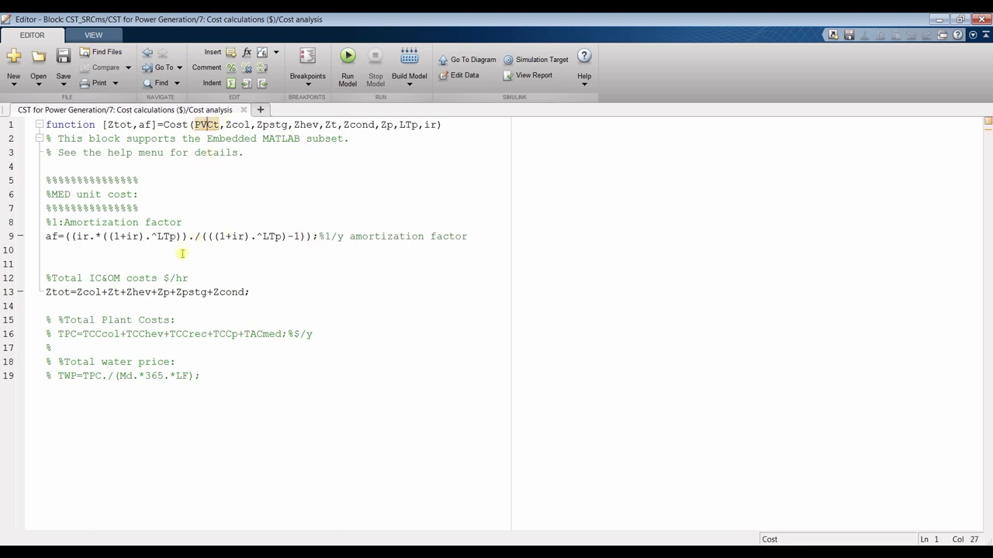
pyautogui.click(484, 236)
pyautogui.press('Return')
pyautogui.press('Return')
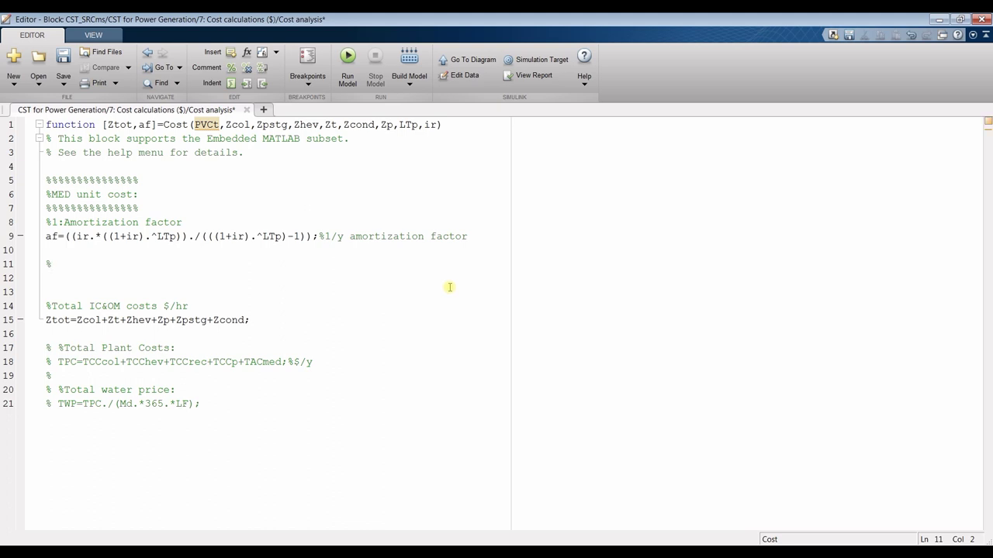
pyautogui.write('%Yearly')
pyautogui.press('BackSpace')
pyautogui.press('BackSpace')
pyautogui.press('BackSpace')
pyautogui.press('BackSpace')
pyautogui.press('BackSpace')
pyautogui.write('Annual capital costs fo')
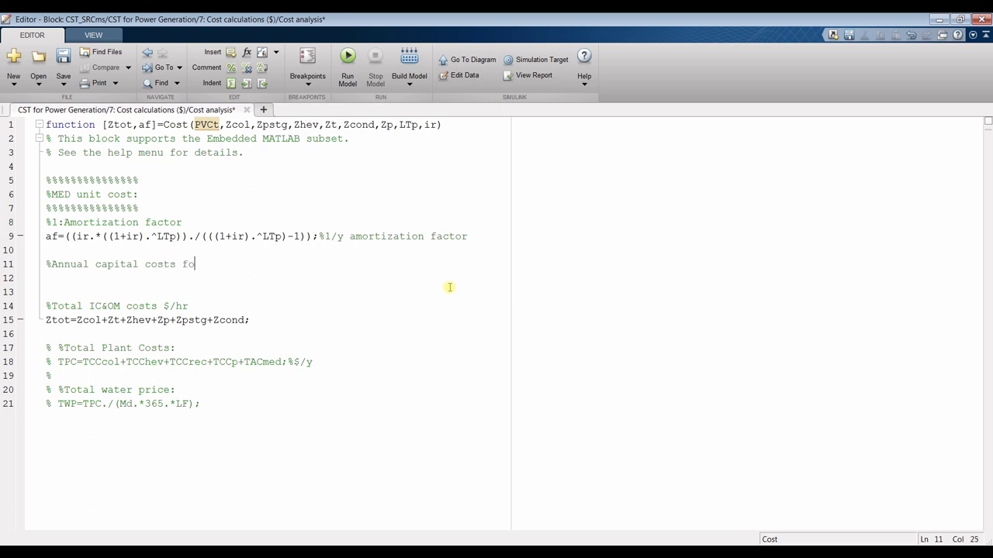
pyautogui.write('r PV system:')
pyautogui.press('Return')
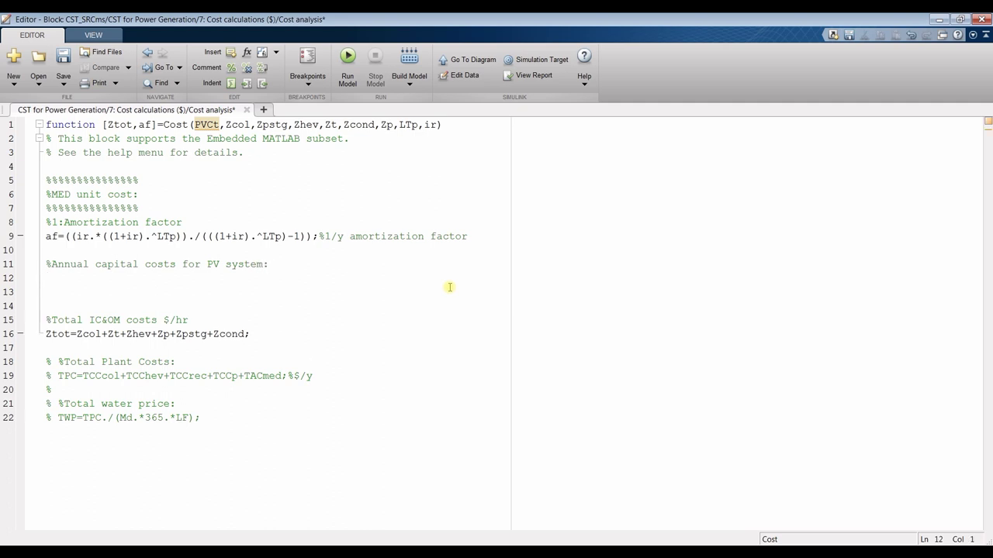
# Add 'PVACCt=PVCt.*af', append ', $/y' to the comment, and save the function
pyautogui.write('A')
pyautogui.press('BackSpace')
pyautogui.write('ACCt=PVct')
pyautogui.press('BackSpace')
pyautogui.press('BackSpace')
pyautogui.write('Ct.*')
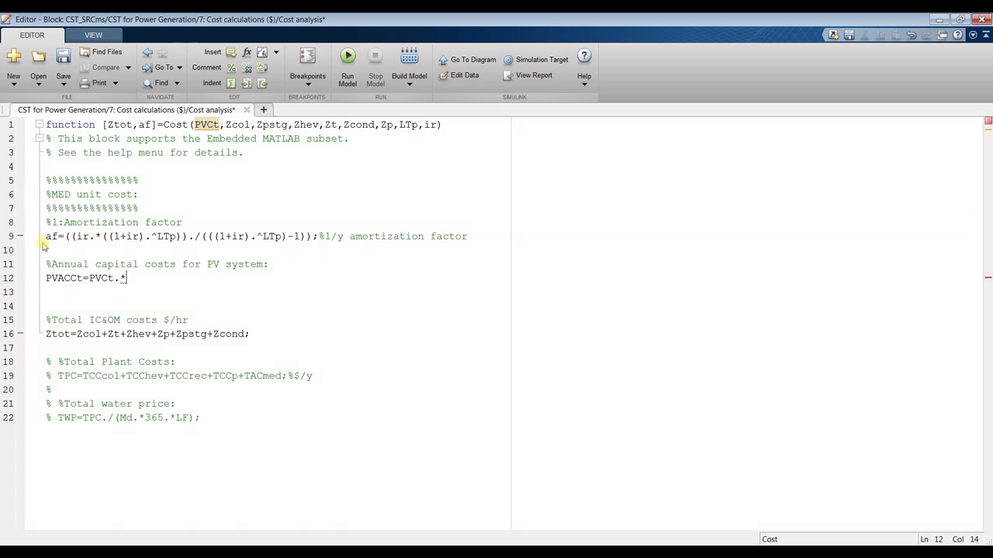
pyautogui.write('af;')
pyautogui.click(266, 264)
pyautogui.write(', $')
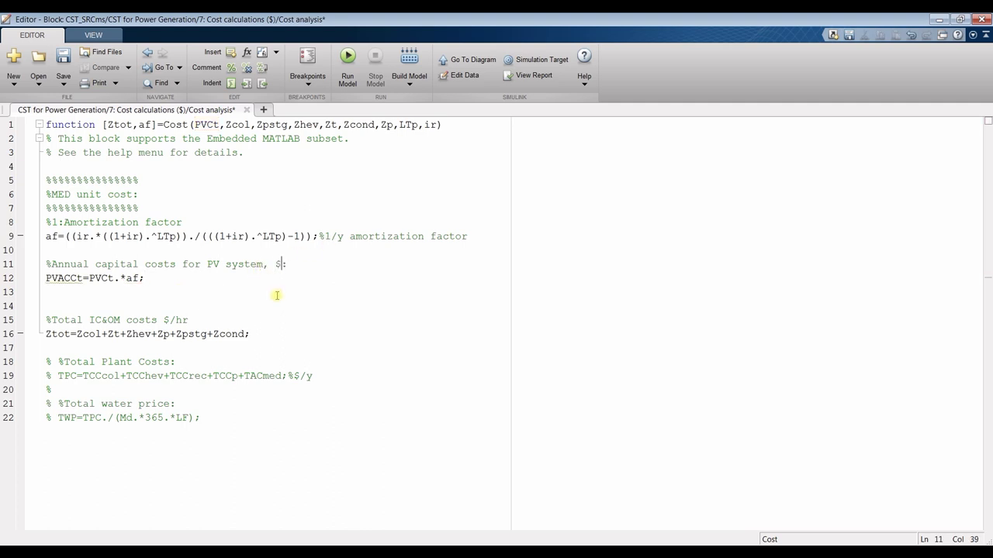
pyautogui.write('/y')
pyautogui.click(65, 59)
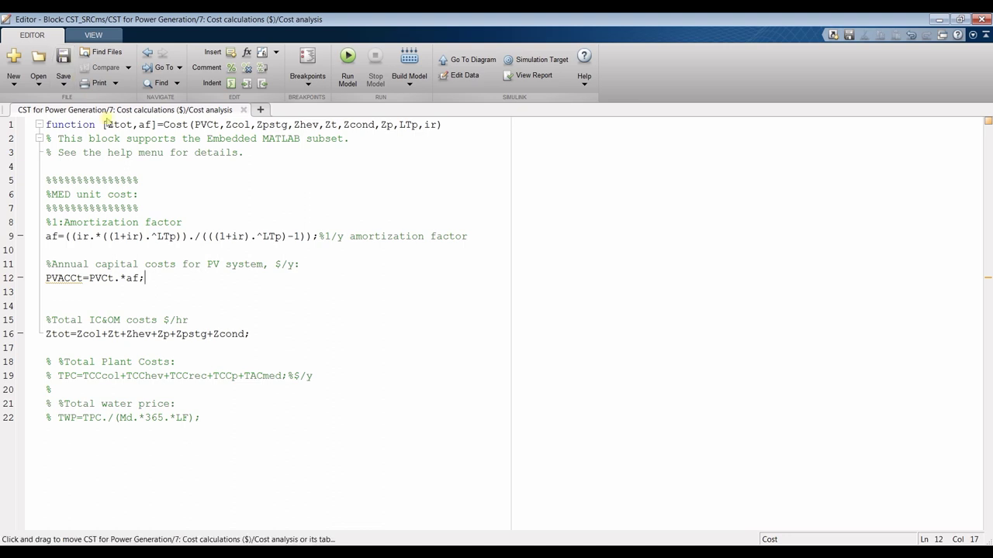
# Switch the current folder to Wix website > PV_VWT_RO_Dyn and select PV_VWT_ROd.slx
pyautogui.moveTo(307, 552)
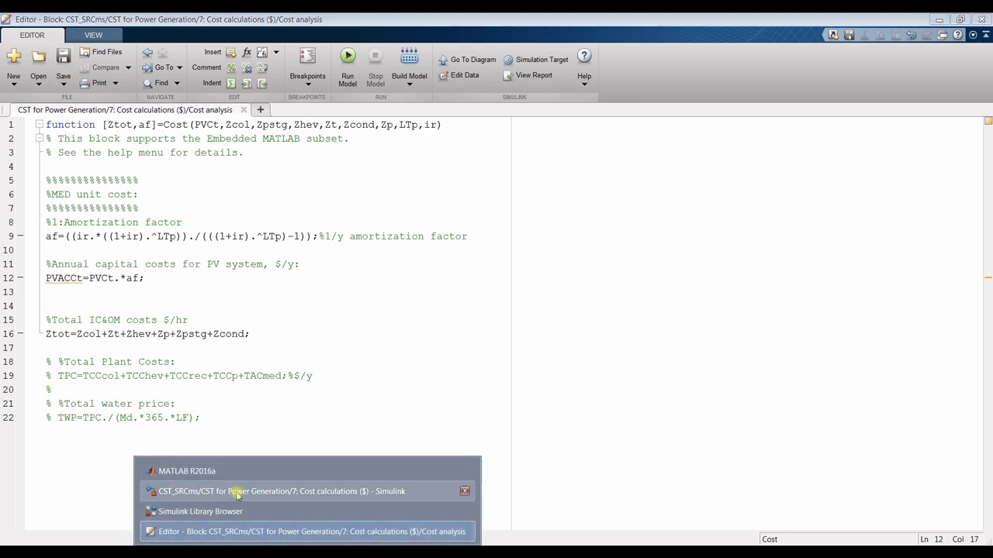
pyautogui.click(186, 471)
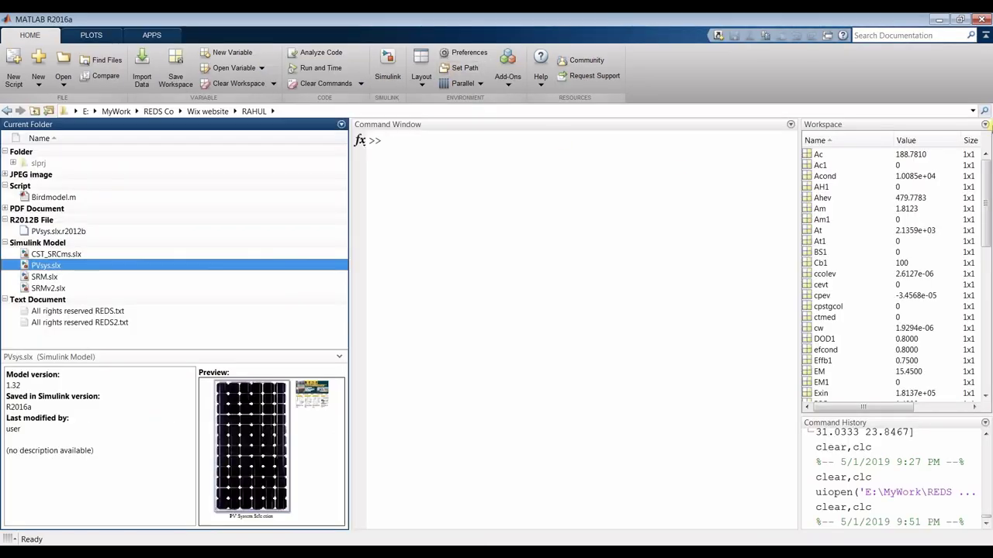
pyautogui.click(972, 112)
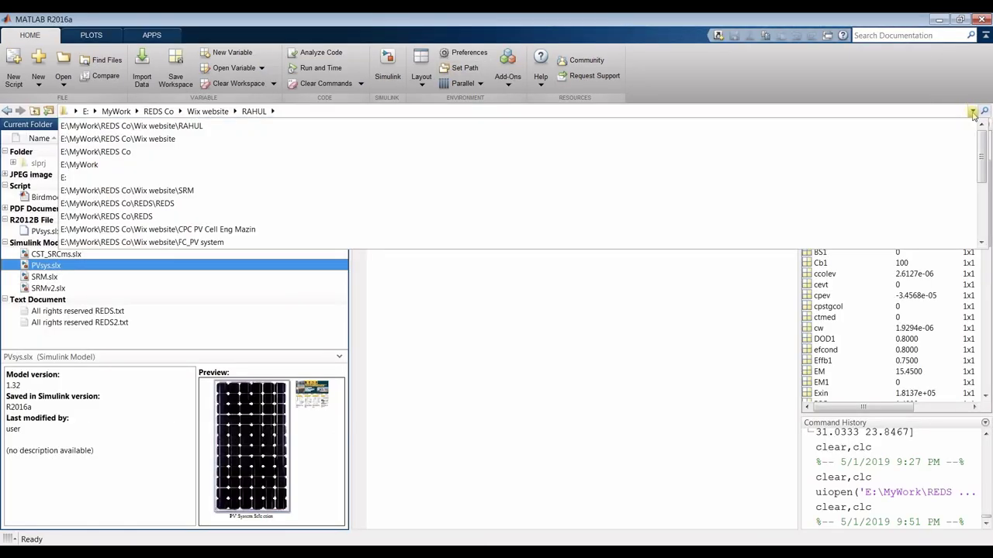
pyautogui.click(234, 111)
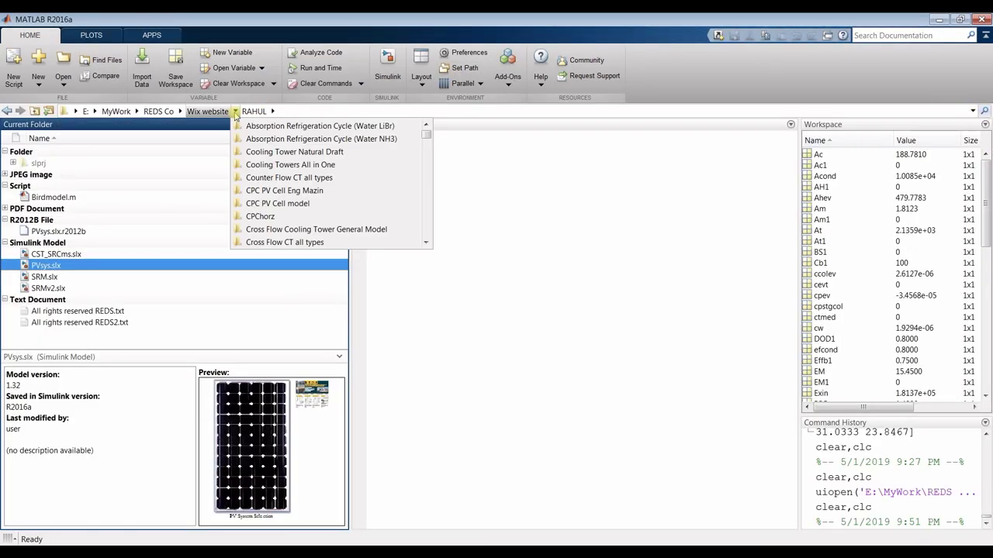
pyautogui.scroll(-3, 280, 166)
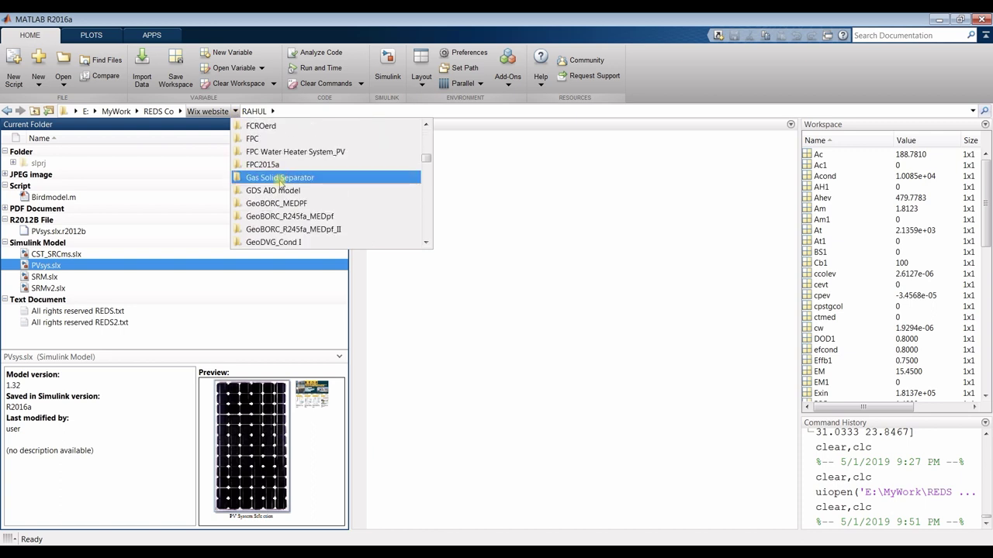
pyautogui.scroll(8, 280, 181)
pyautogui.scroll(-2, 280, 184)
pyautogui.scroll(-9, 279, 184)
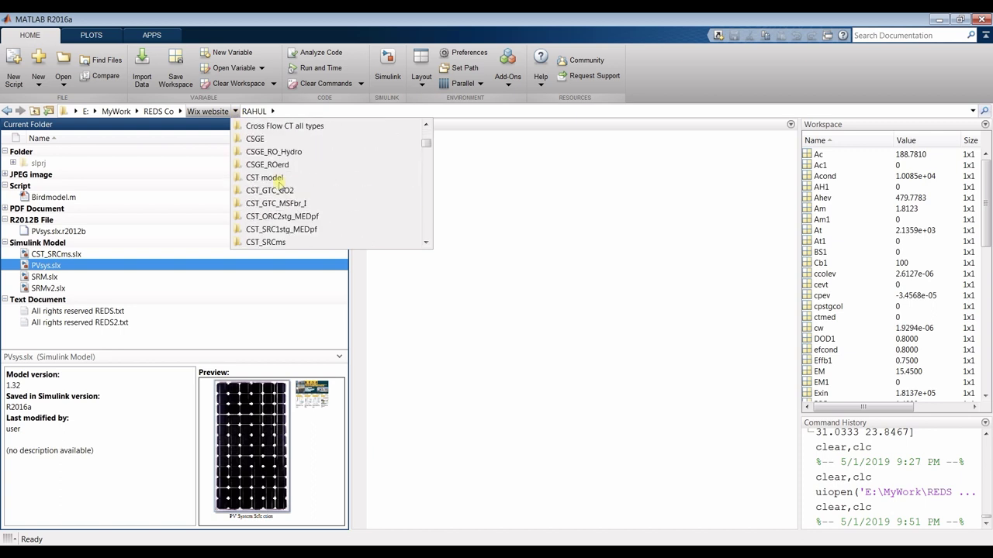
pyautogui.scroll(-10, 277, 181)
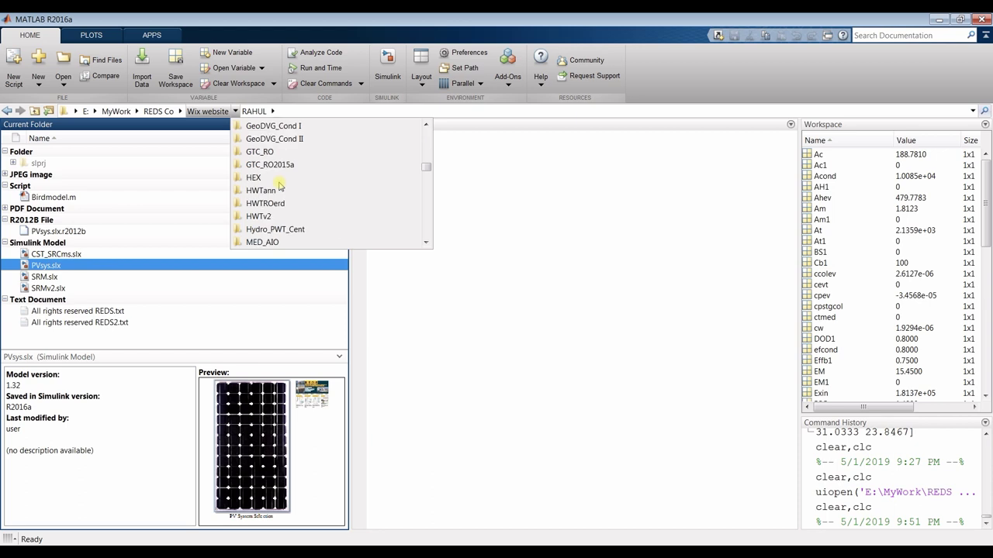
pyautogui.scroll(-9, 280, 184)
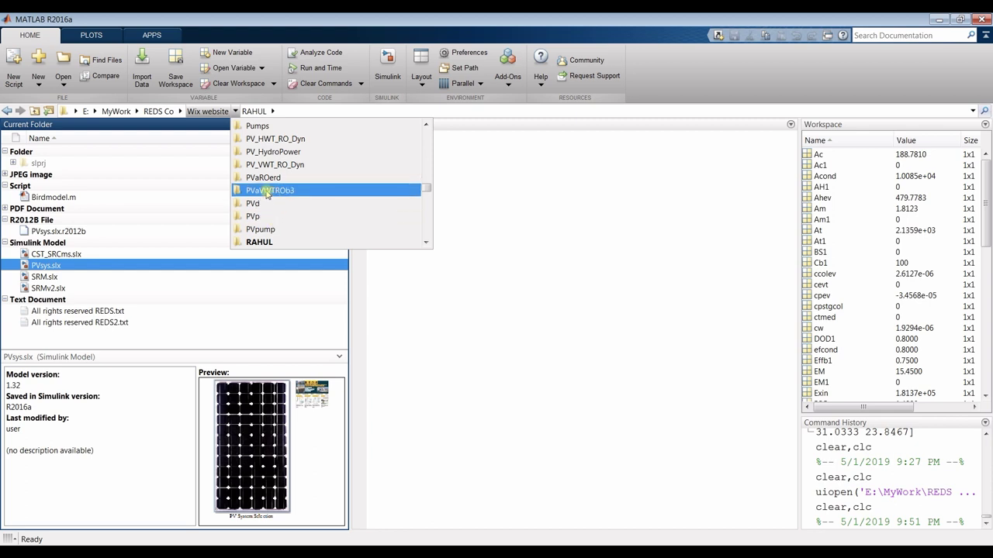
pyautogui.click(271, 164)
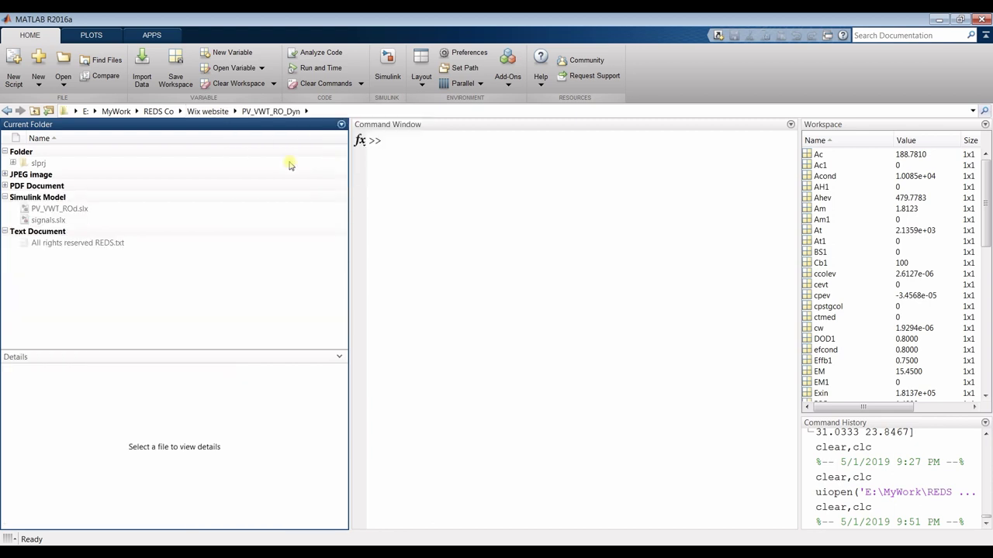
pyautogui.click(59, 211)
# Open PV_VWT_ROd.slx, check 2: Photovoltaic, then open the costs code in 4: Splliter & Costs Control Room
pyautogui.doubleClick(60, 210)
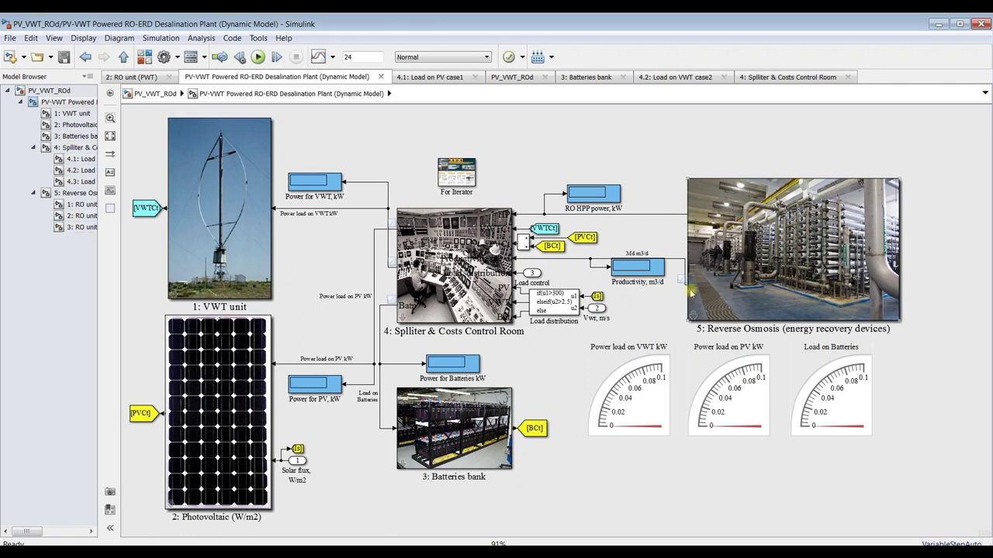
pyautogui.click(74, 125)
pyautogui.scroll(-4, 928, 185)
pyautogui.scroll(4, 915, 244)
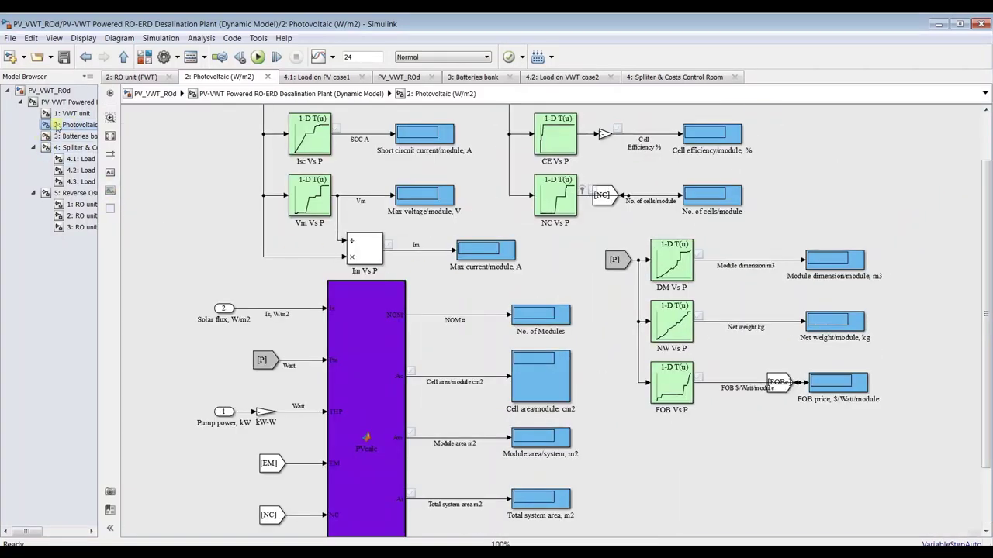
pyautogui.scroll(-1, 327, 381)
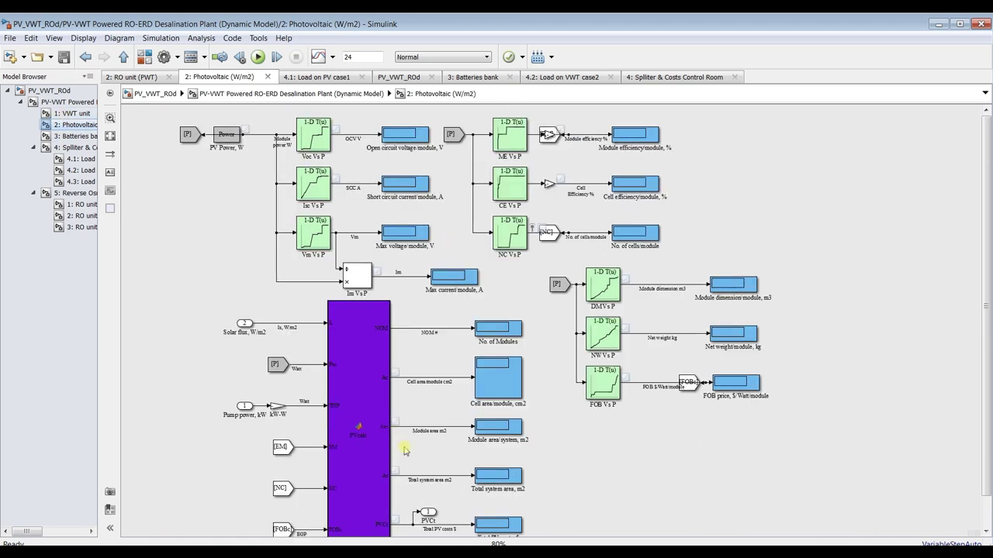
pyautogui.scroll(-1, 989, 392)
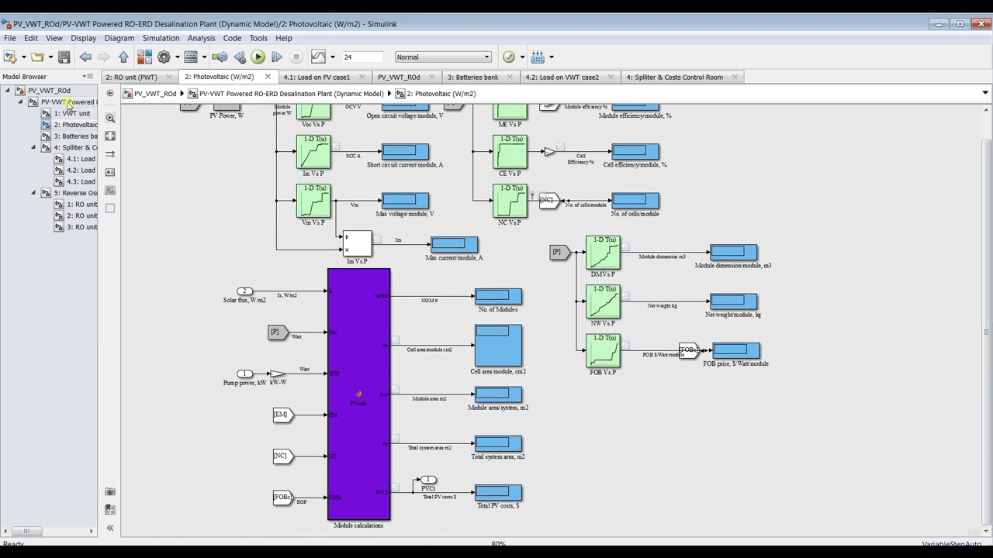
pyautogui.click(68, 103)
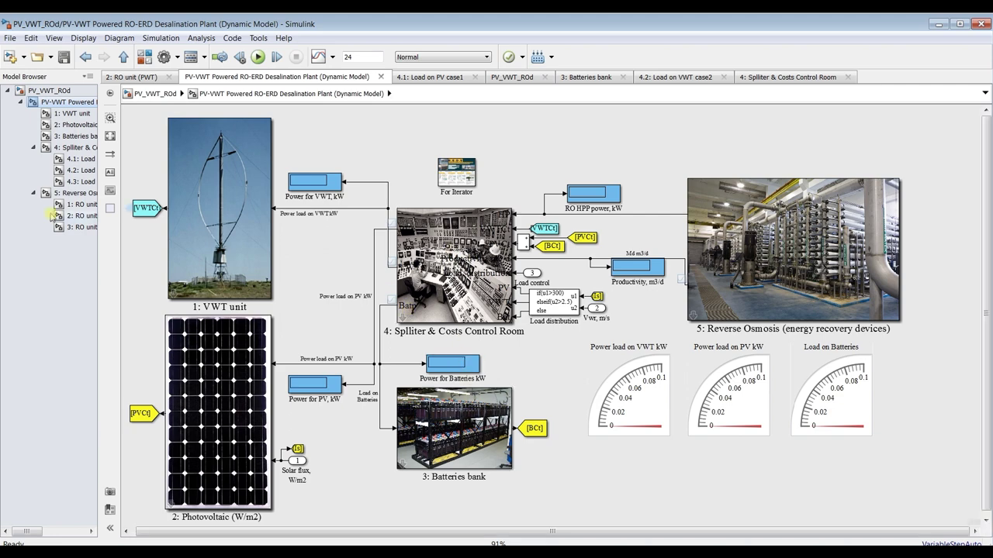
pyautogui.click(48, 147)
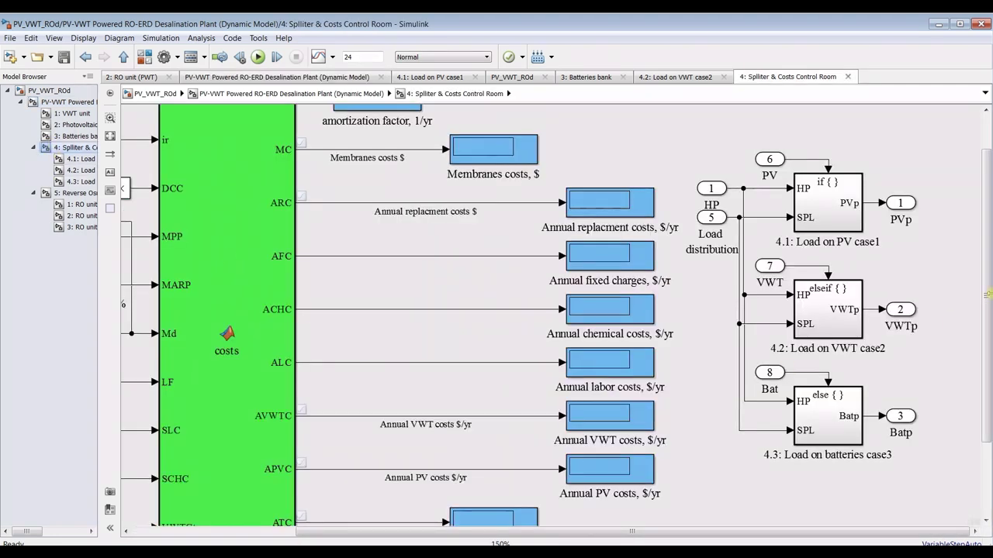
pyautogui.doubleClick(252, 243)
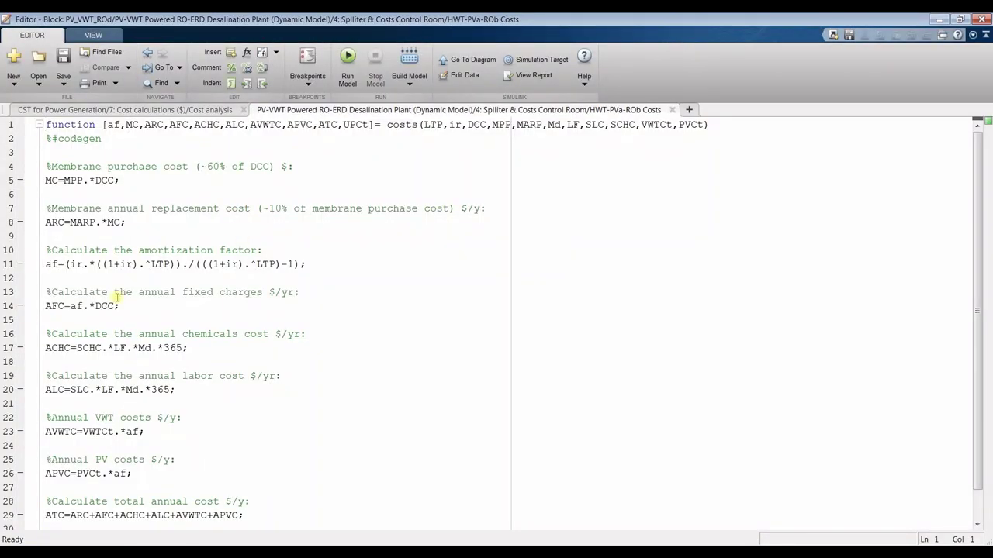
# Inspect APVC, PVCt and af on line 26 of the PV-VWT costs code, then close it
pyautogui.scroll(-1, 117, 297)
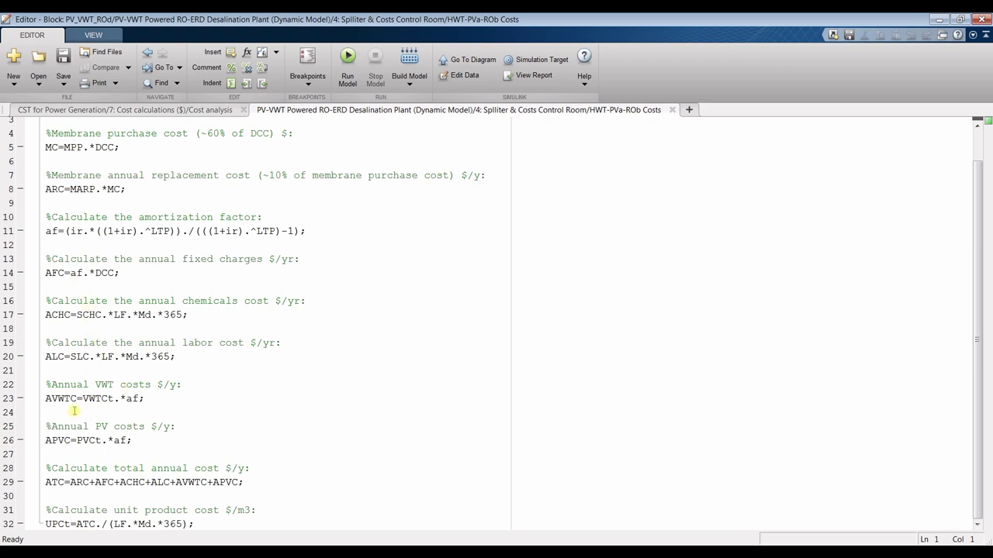
pyautogui.click(51, 440)
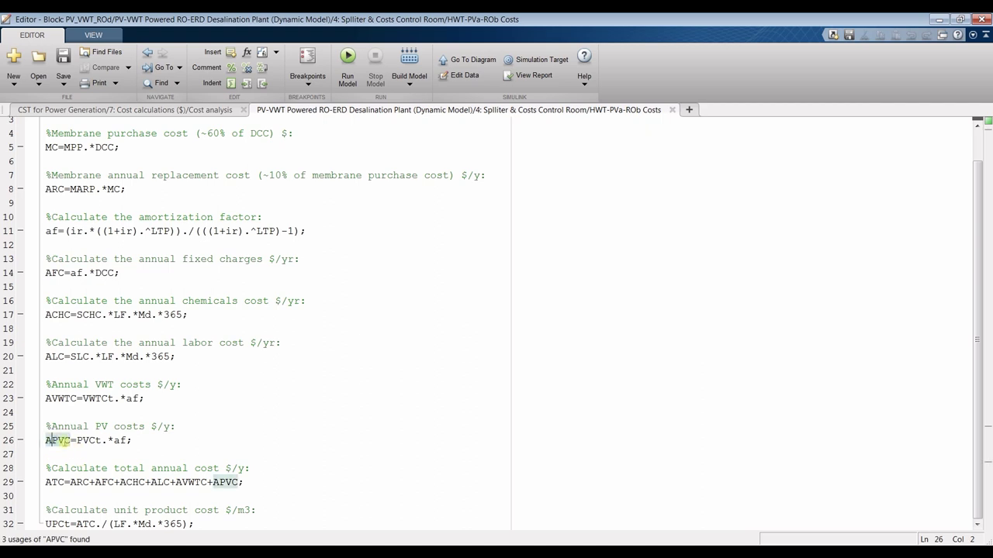
pyautogui.click(112, 441)
pyautogui.click(81, 440)
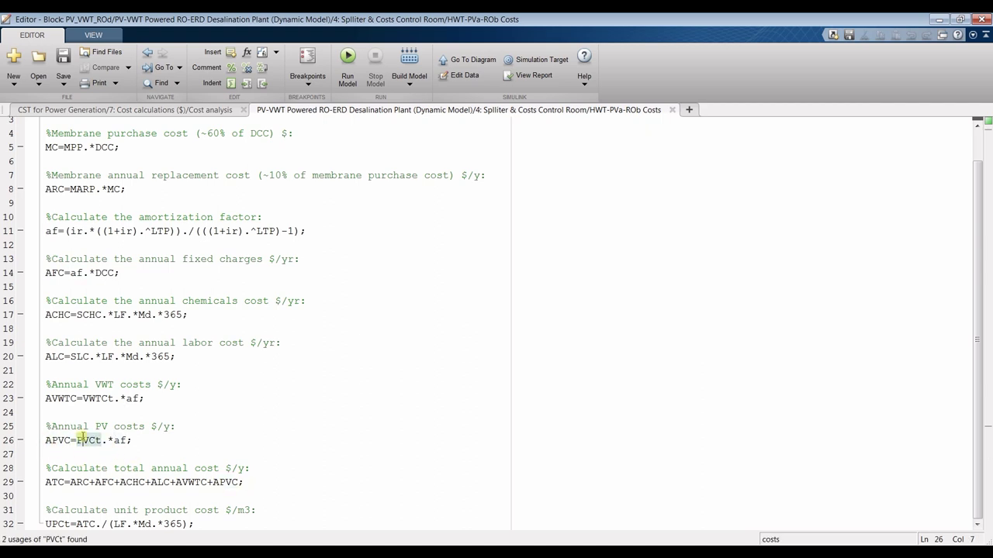
pyautogui.click(114, 440)
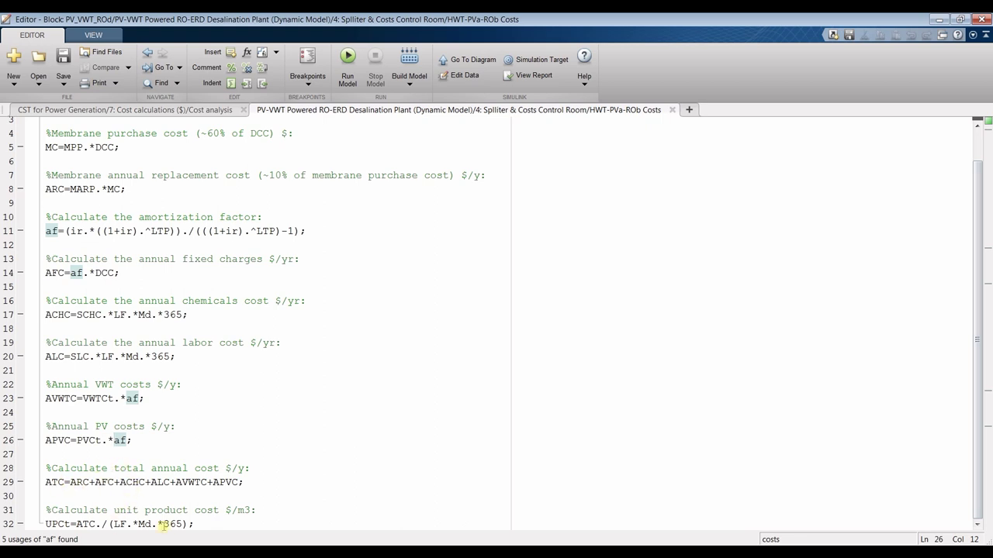
pyautogui.click(672, 110)
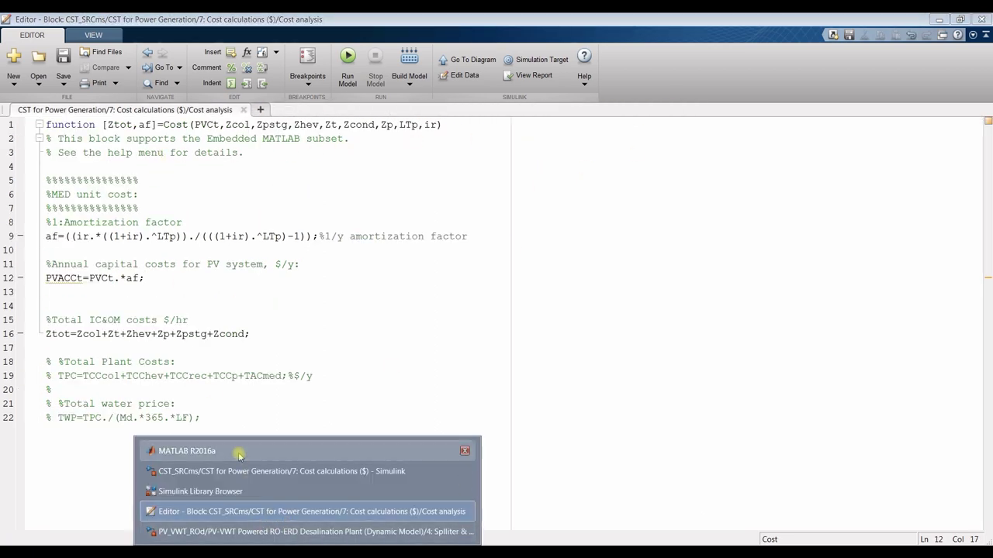
pyautogui.click(233, 451)
# Switch MATLAB's current folder to RAHUL, then to PV_VWT_RO_Dyn, from the folder history
pyautogui.click(972, 111)
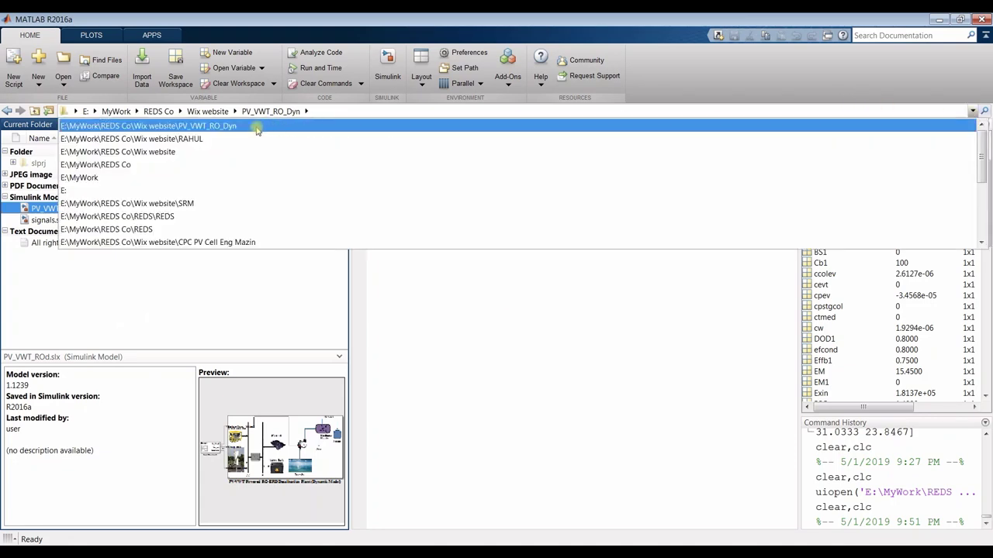
pyautogui.click(206, 140)
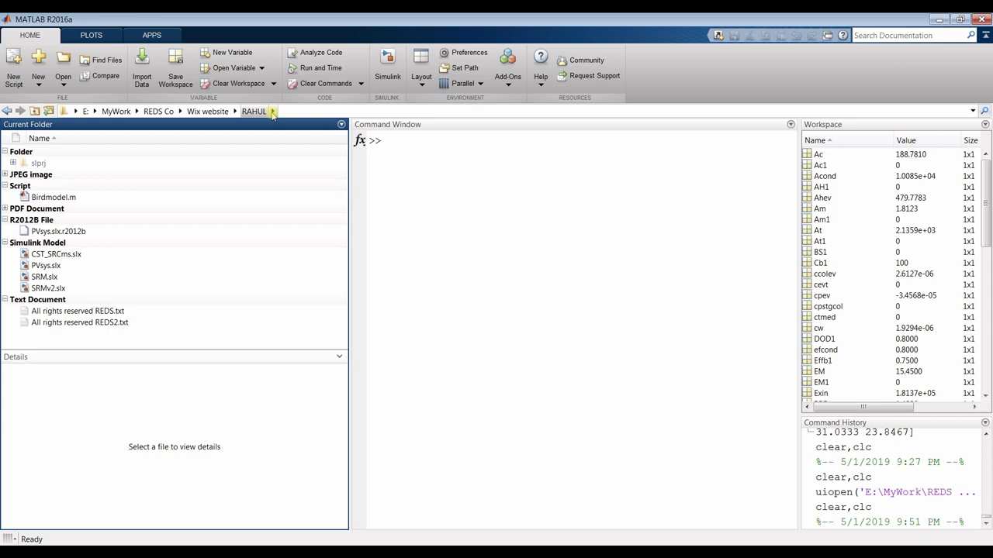
pyautogui.click(972, 111)
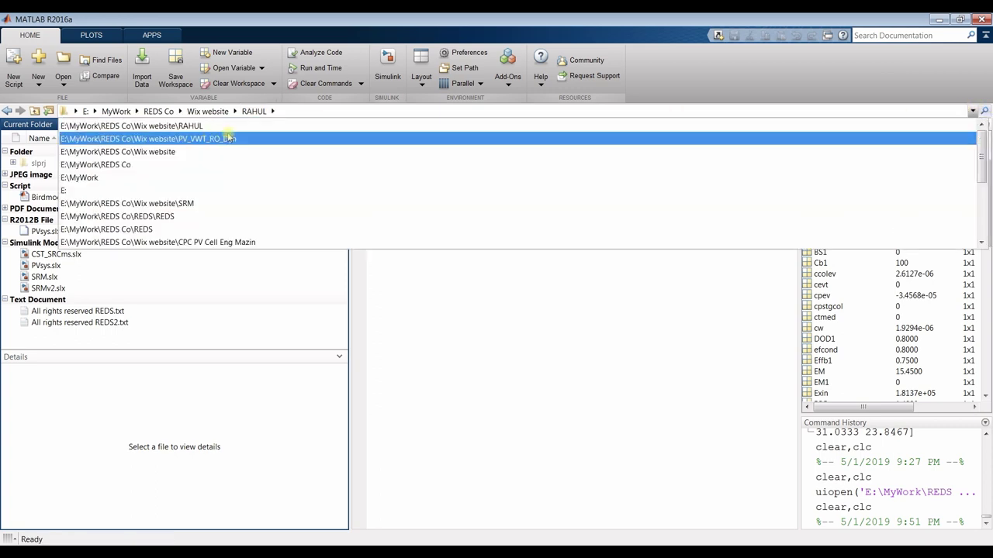
pyautogui.click(230, 138)
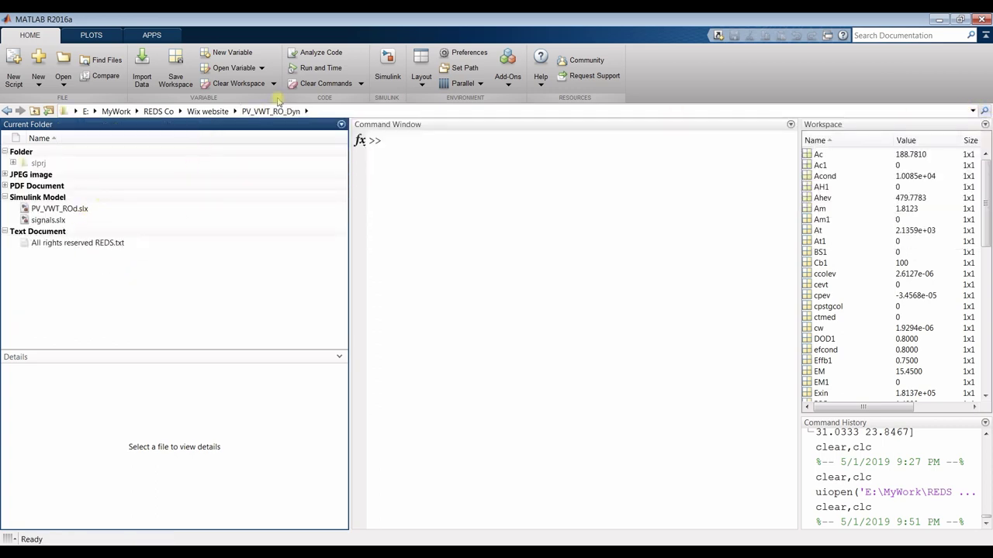
# Bring up the PV_VWT_ROd model, then the CST_SRCms cost model at its top-level diagram
pyautogui.click(307, 553)
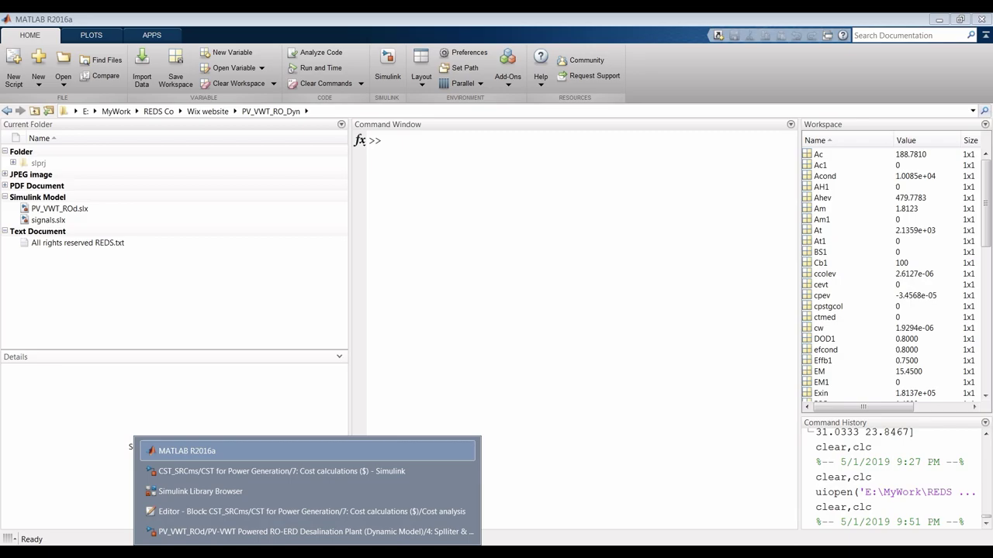
pyautogui.click(244, 532)
pyautogui.click(970, 25)
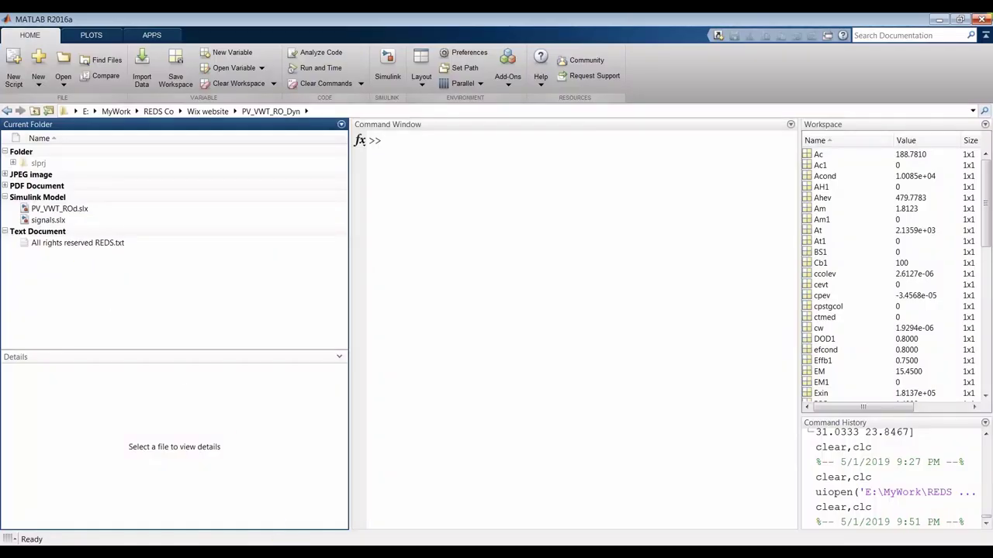
pyautogui.click(307, 552)
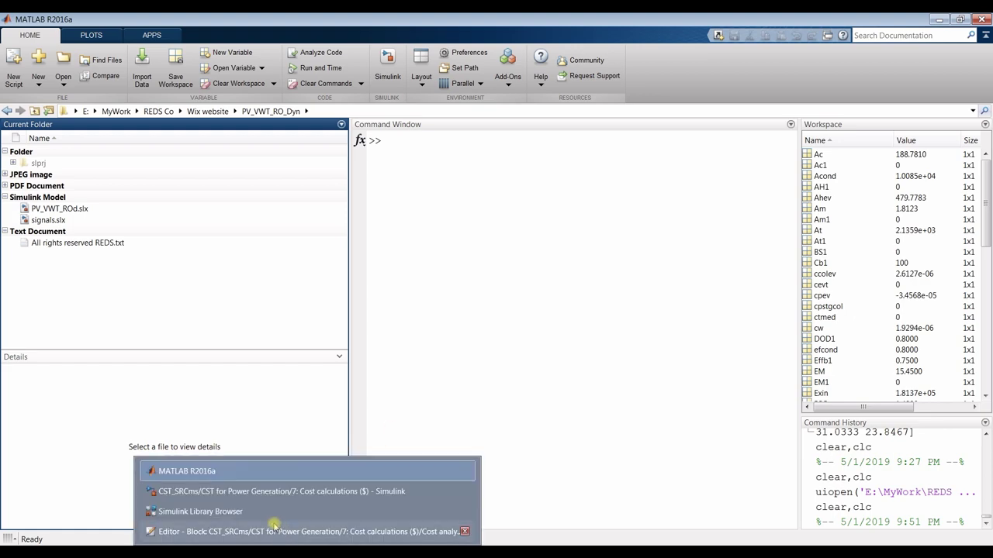
pyautogui.click(231, 491)
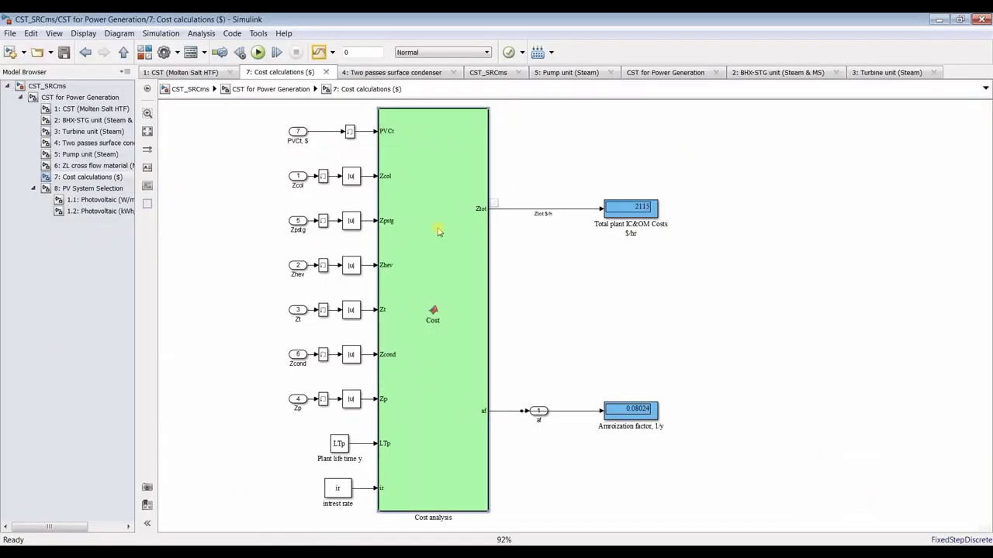
pyautogui.click(89, 108)
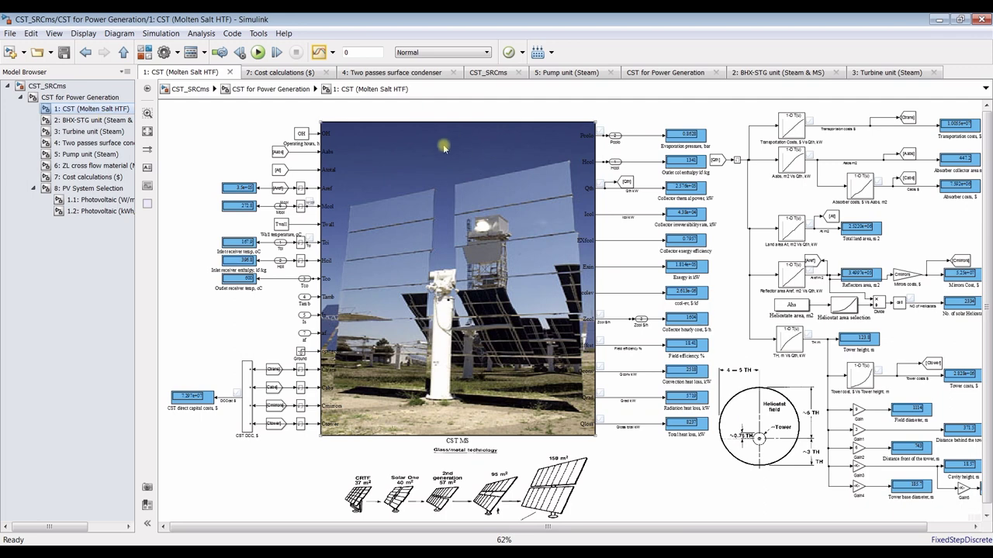
pyautogui.click(75, 98)
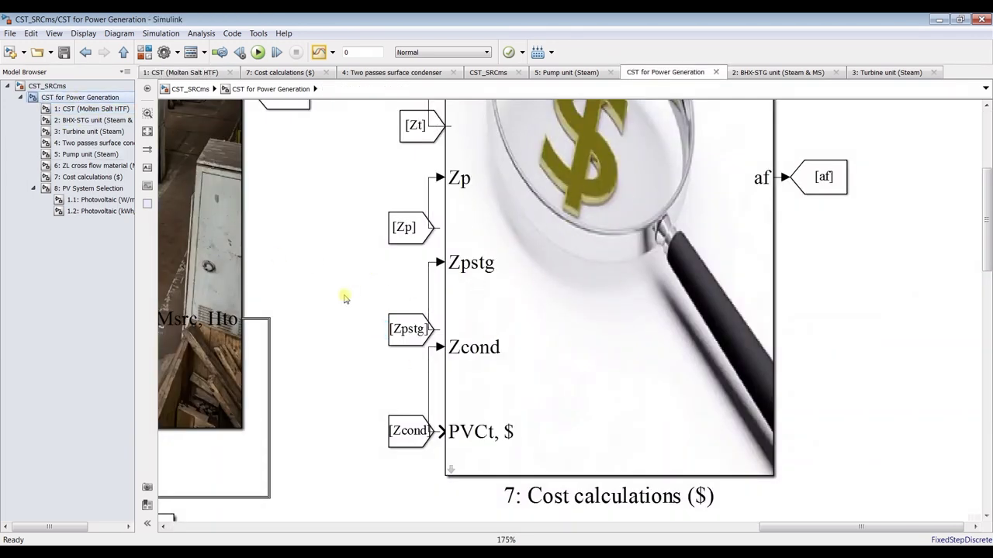
# Make Wix website\RAHUL the current folder and return to the Cost analysis code
pyautogui.click(233, 553)
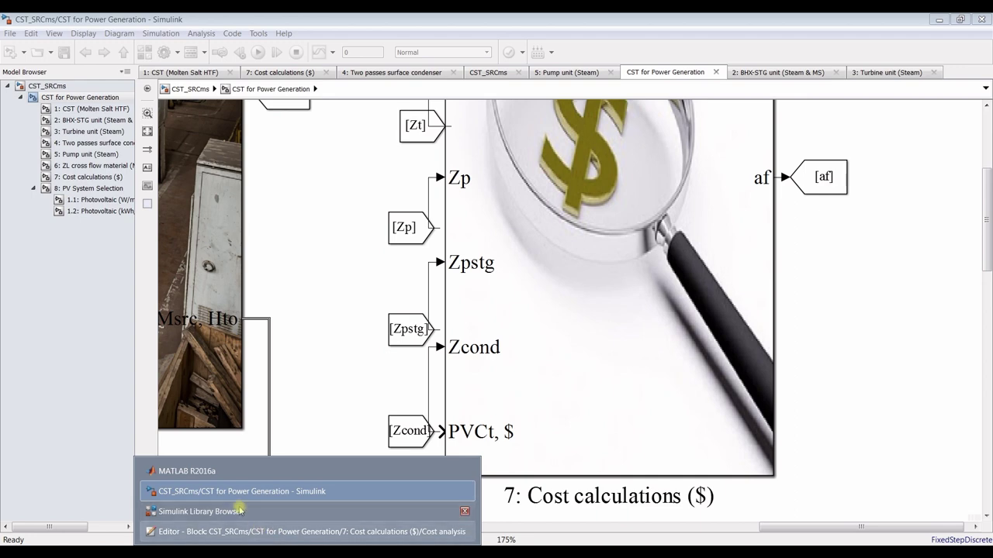
pyautogui.click(211, 471)
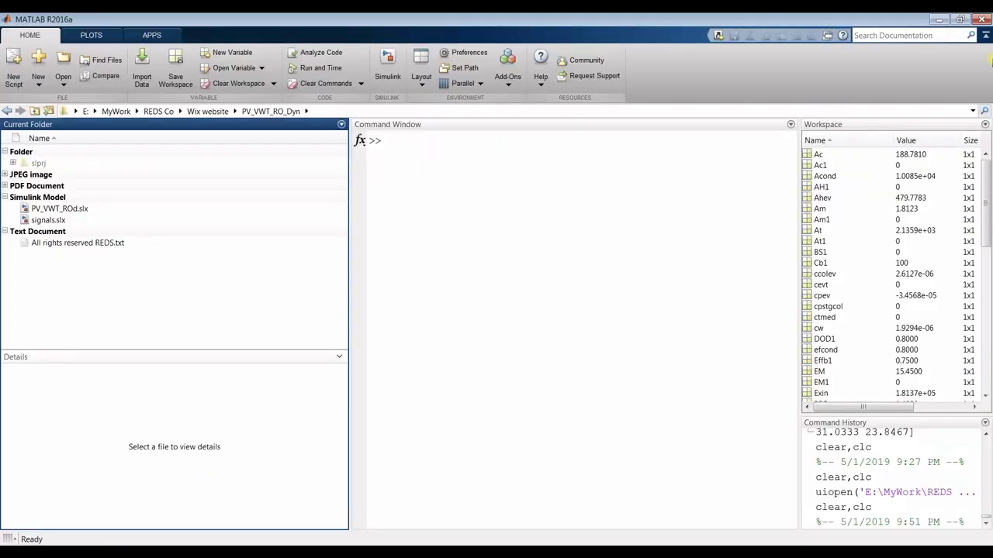
pyautogui.click(972, 112)
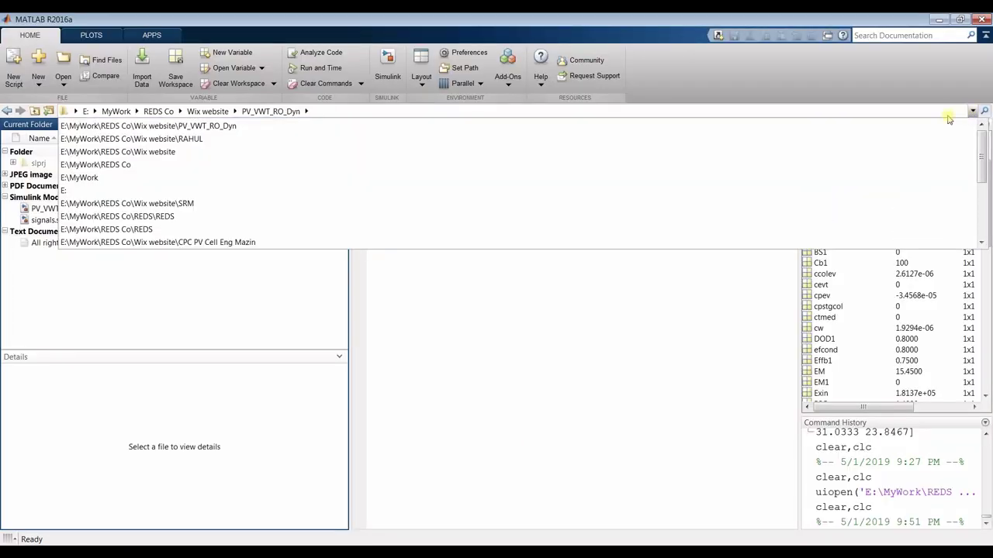
pyautogui.click(196, 140)
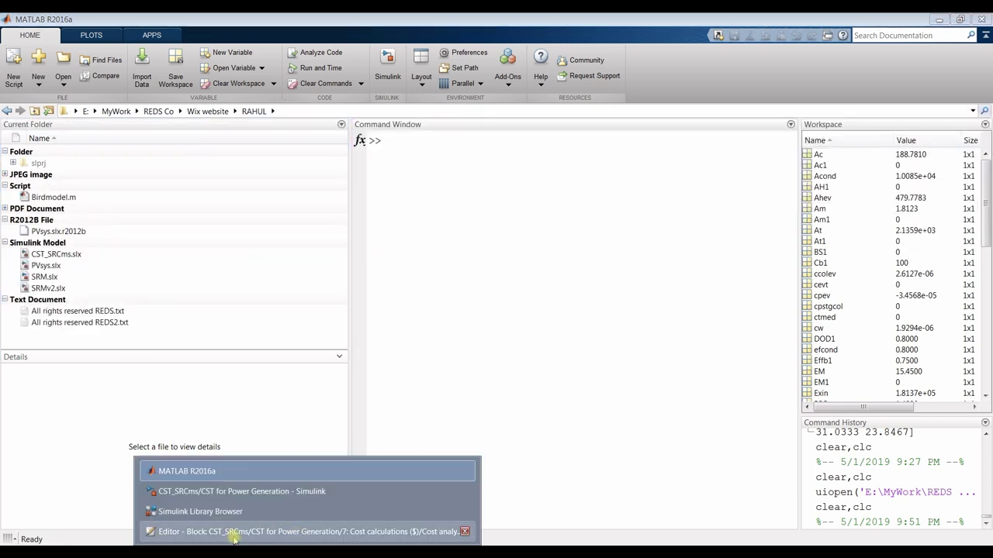
pyautogui.click(233, 535)
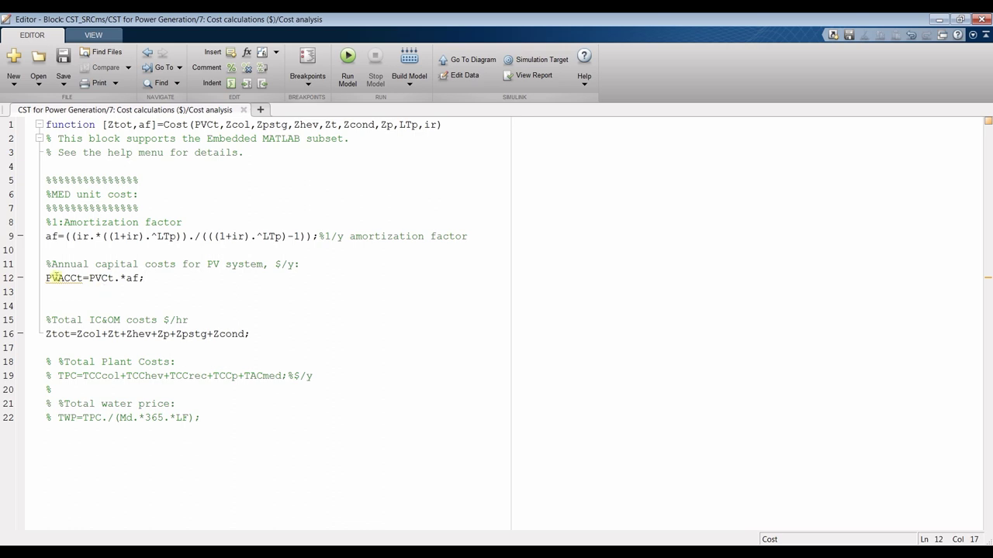
# Navigate from CST for Power Generation through the cooling tower to the Pump unit (Steam) subsystem
pyautogui.moveTo(62, 284)
pyautogui.click(194, 500)
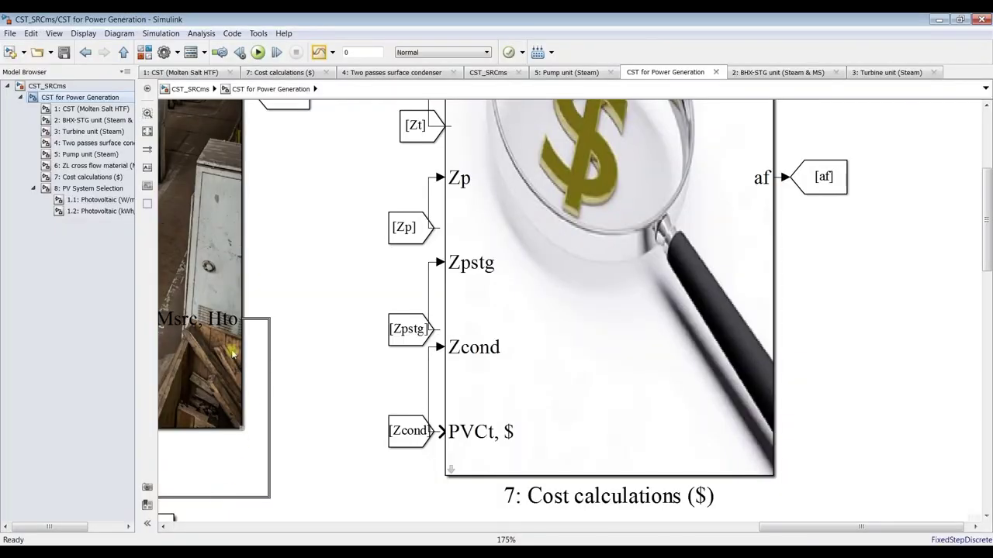
pyautogui.click(69, 167)
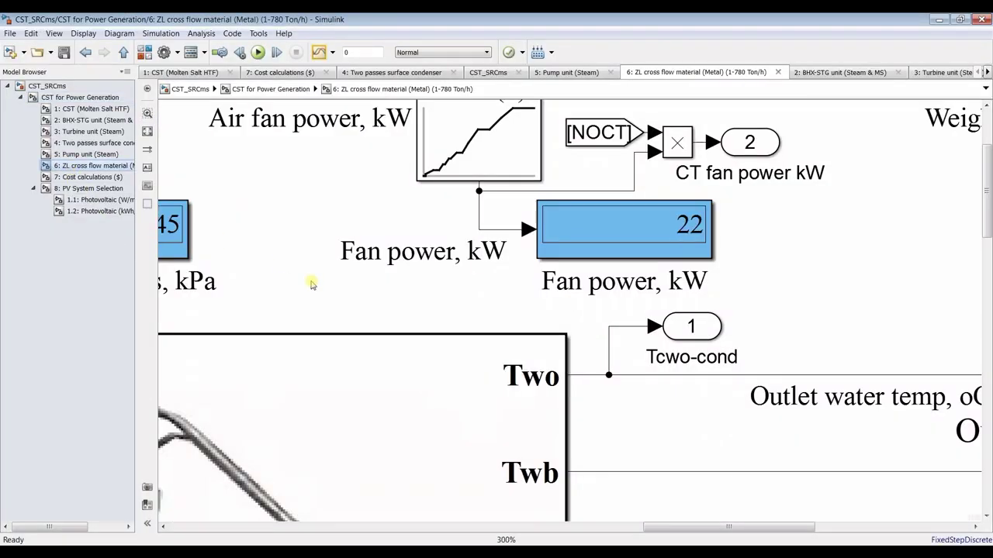
pyautogui.click(147, 132)
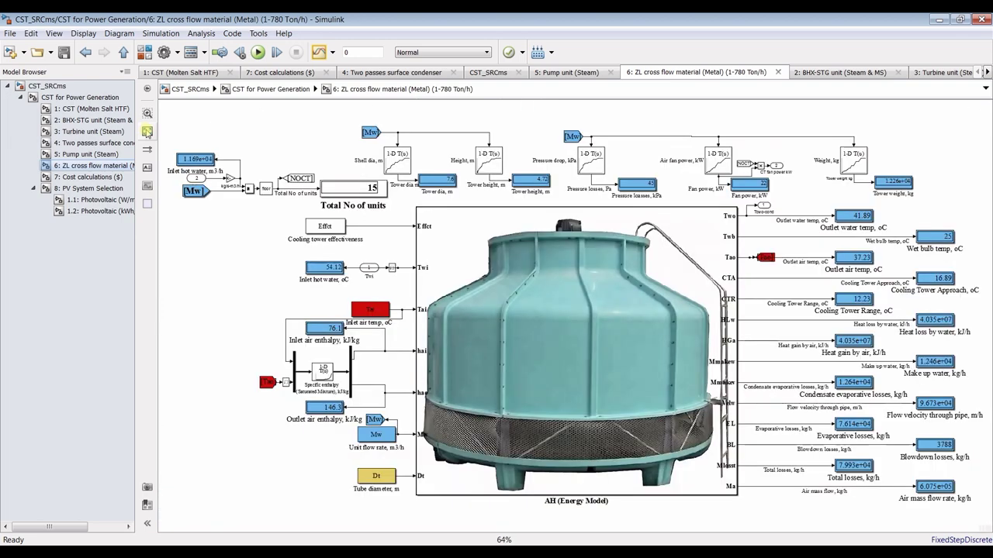
pyautogui.click(78, 154)
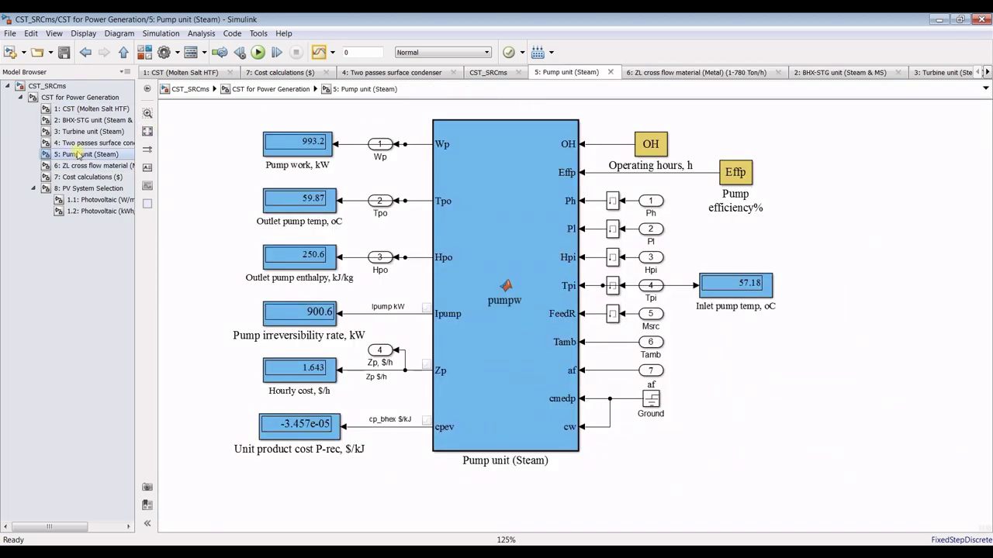
# Copy the hourly cost line Zp=TCCp./(OH.*365); from pumpw's code, then close it
pyautogui.doubleClick(509, 202)
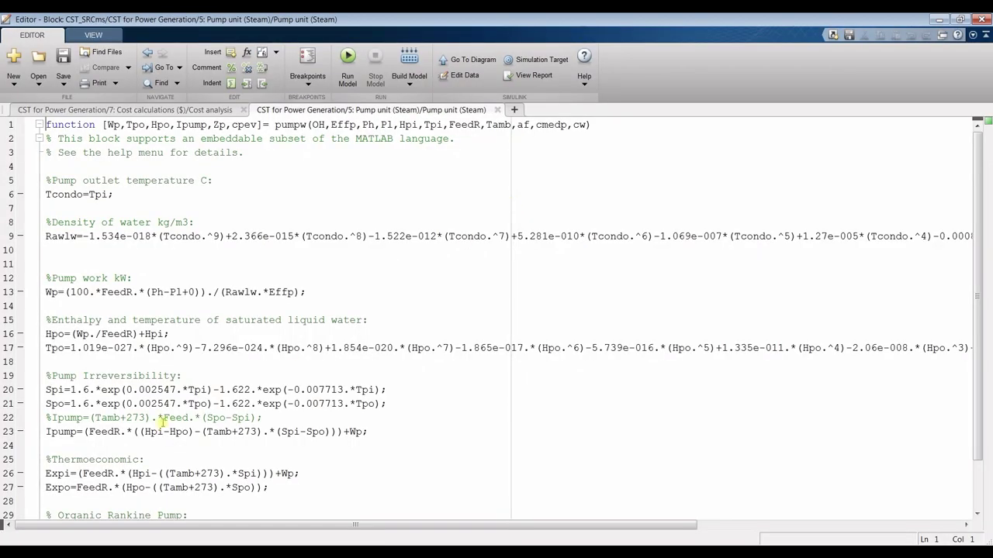
pyautogui.scroll(-2, 161, 423)
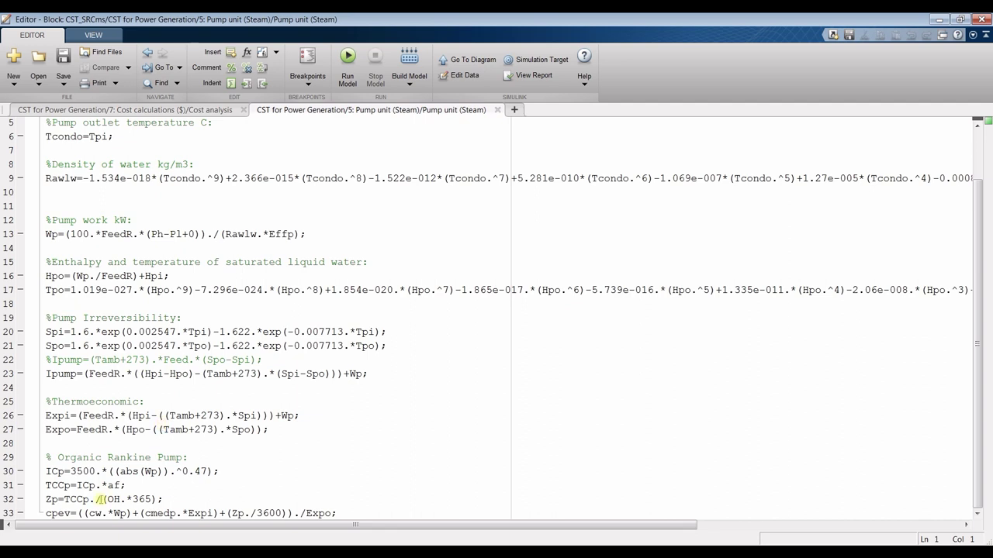
pyautogui.moveTo(46, 499); pyautogui.dragTo(185, 498)
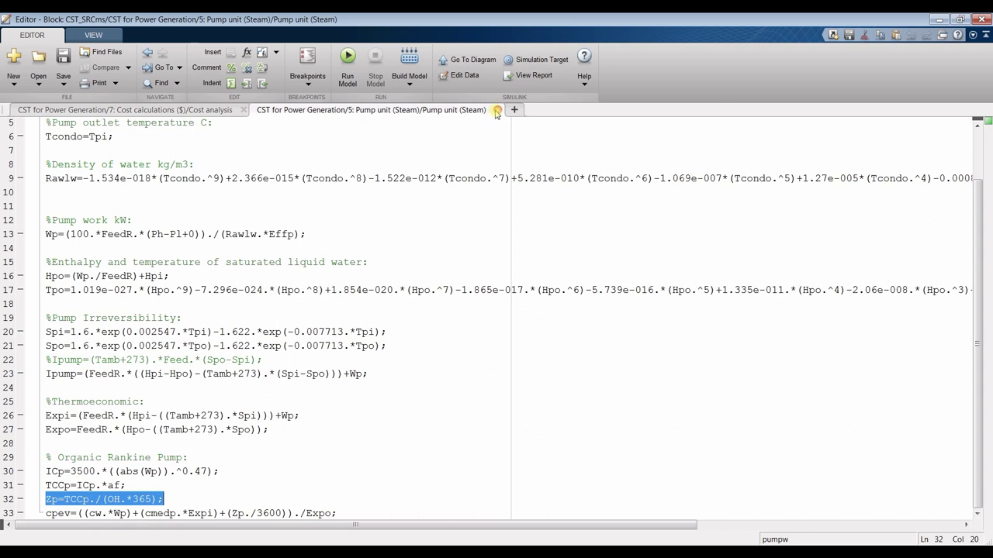
pyautogui.click(497, 111)
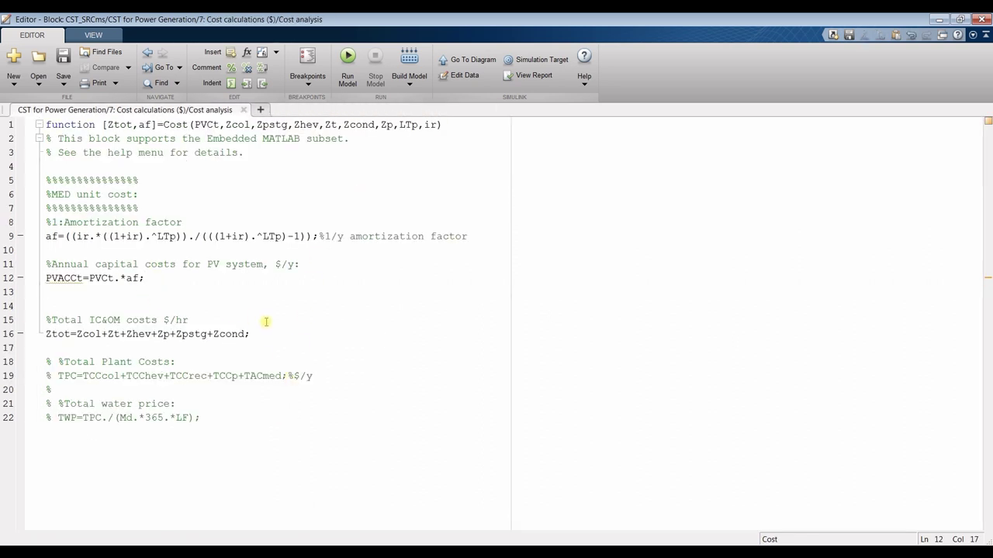
# Add the Zp=TCCp./(OH.*365); line below the PV capital cost line and rename Zp to Zpv
pyautogui.press('Return')
pyautogui.press('Return')
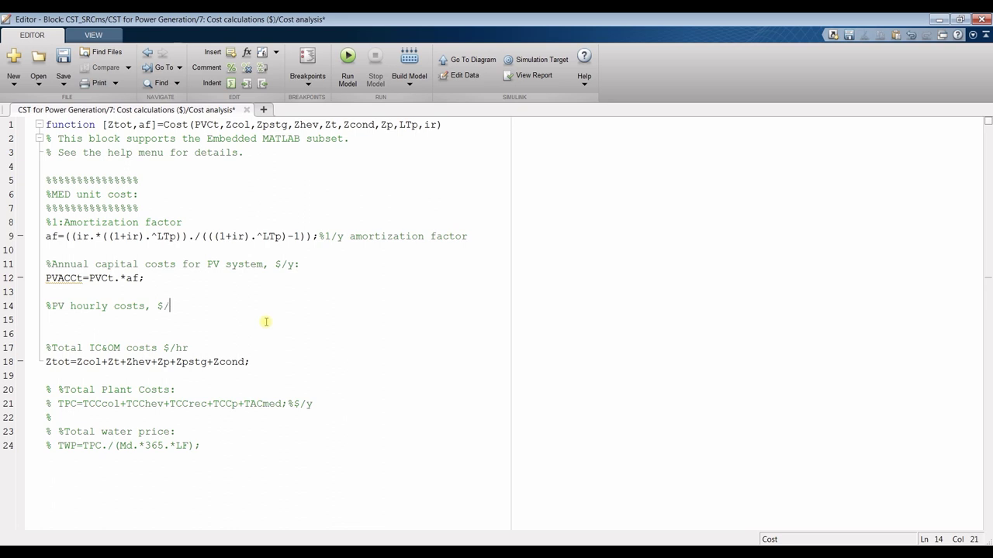
pyautogui.press('Return')
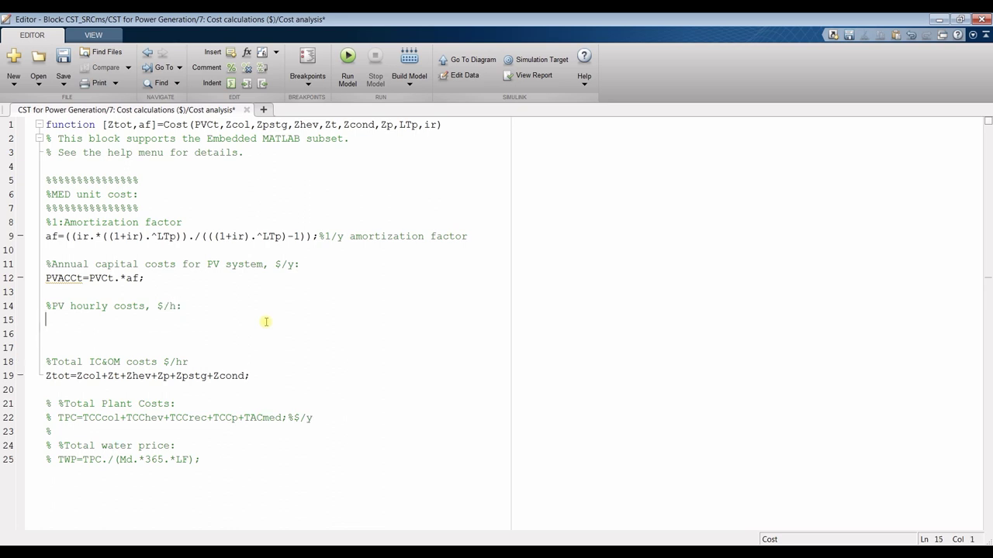
pyautogui.write('Zp=TCCp./(OH.*365);')
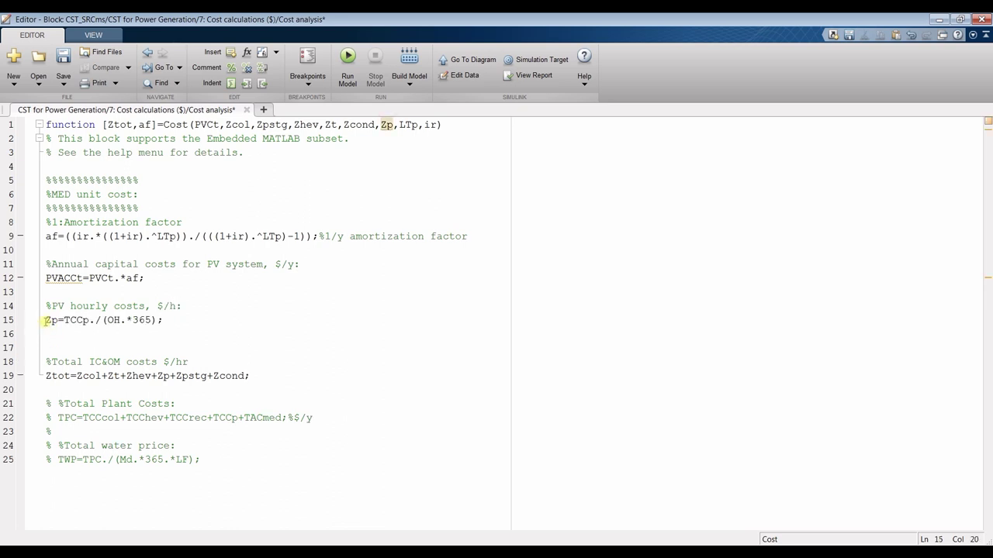
pyautogui.moveTo(51, 320); pyautogui.dragTo(59, 320)
pyautogui.write('pv')
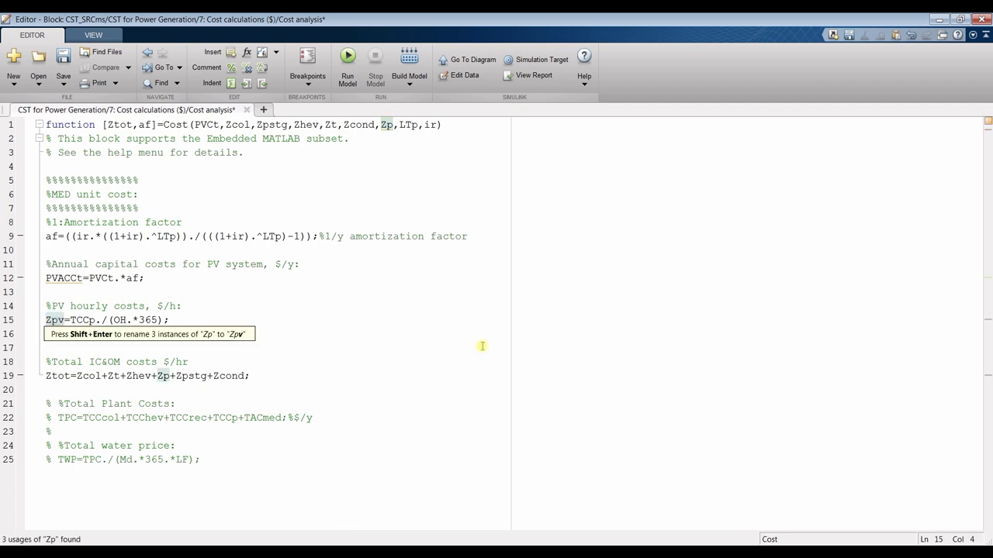
pyautogui.click(288, 308)
# Replace TCCp with PVACCt on line 15 and check OH against the function inputs
pyautogui.moveTo(46, 278); pyautogui.dragTo(86, 281)
pyautogui.hotkey('ctrl', 'c')
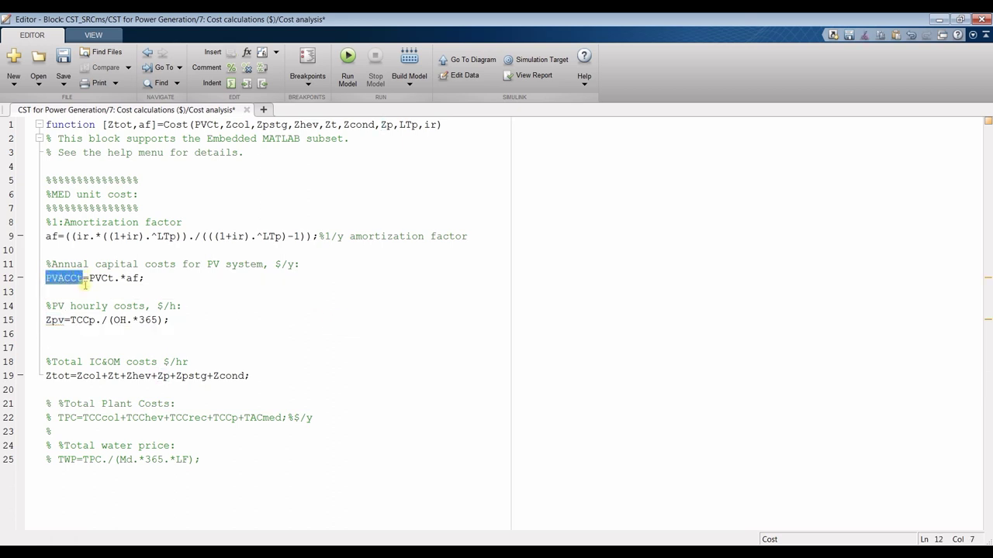
pyautogui.moveTo(70, 320); pyautogui.dragTo(95, 320)
pyautogui.hotkey('ctrl', 'v')
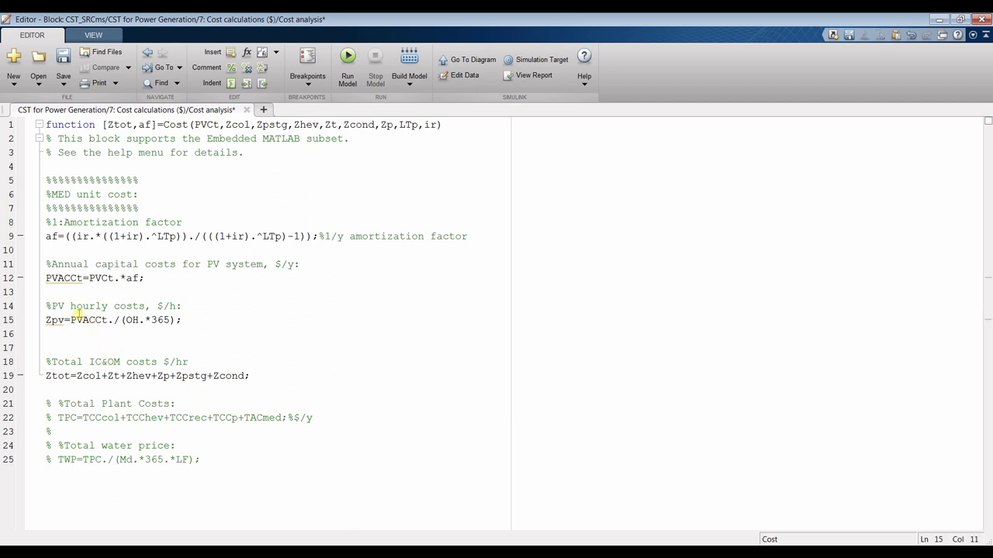
pyautogui.click(82, 320)
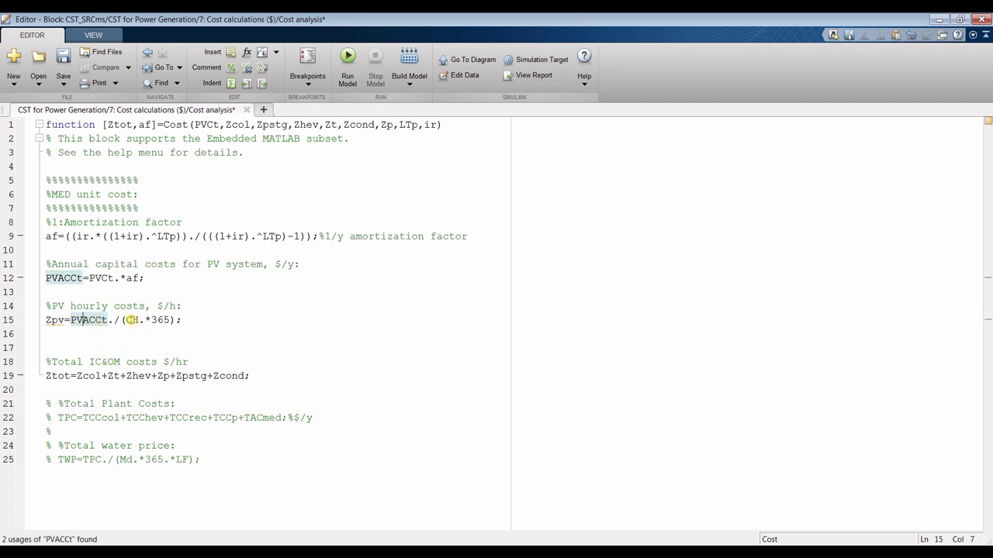
pyautogui.click(128, 320)
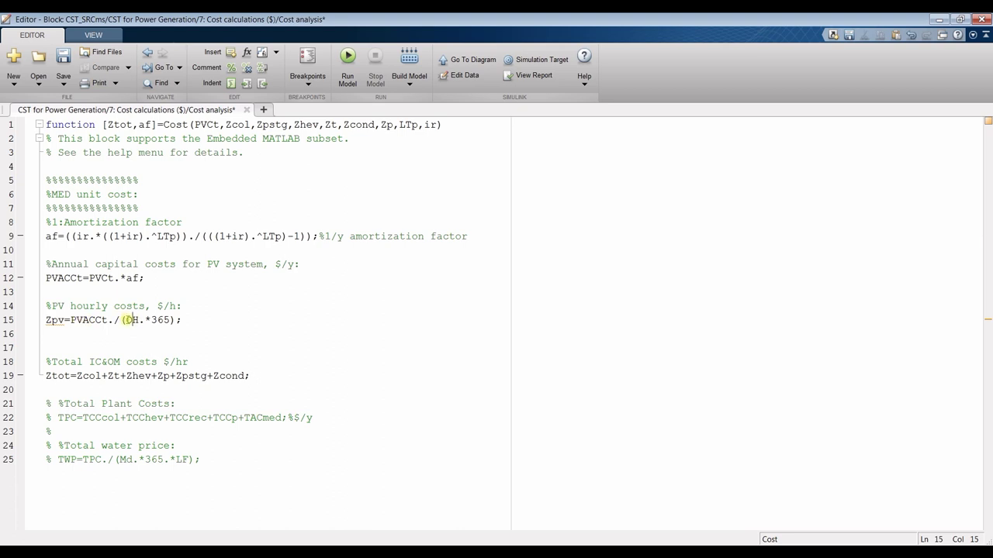
pyautogui.press('Left')
pyautogui.click(194, 125)
pyautogui.click(127, 321)
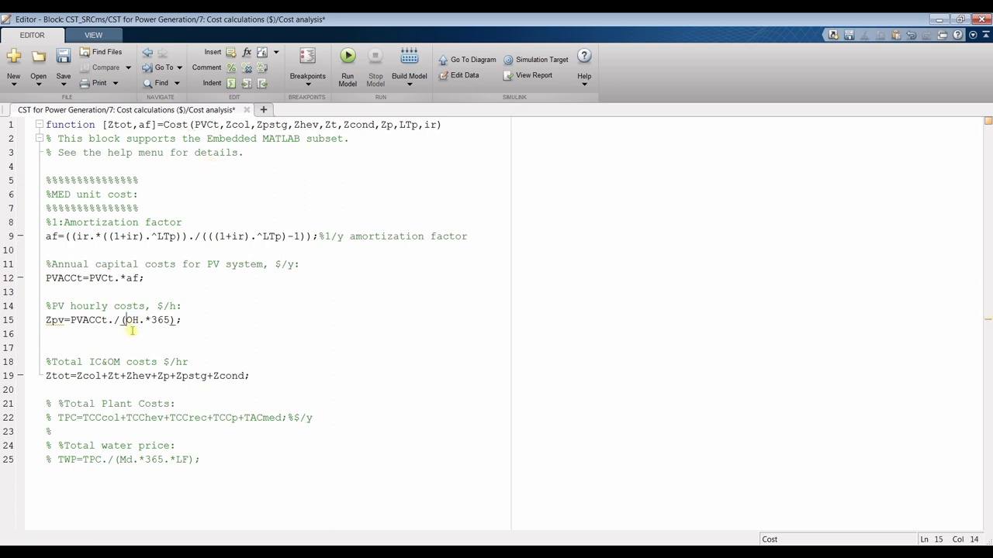
# Add OH as the first Cost function input and include Zpv in the Ztot sum
pyautogui.click(193, 124)
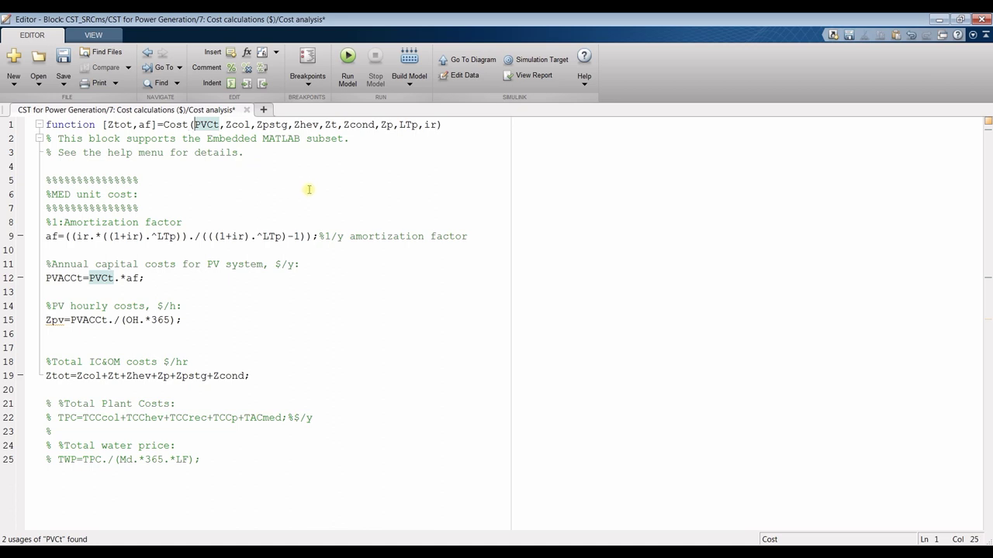
pyautogui.write('OH')
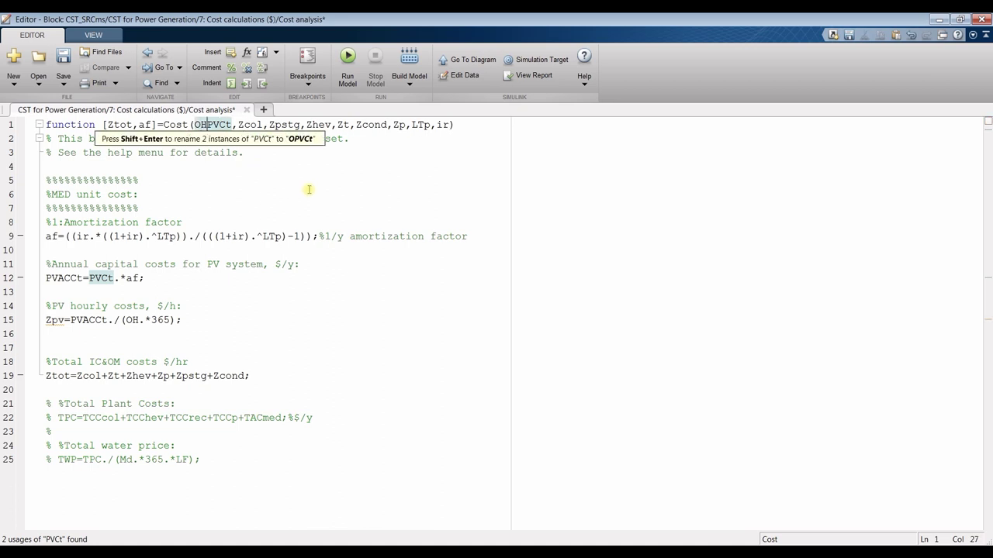
pyautogui.write(',')
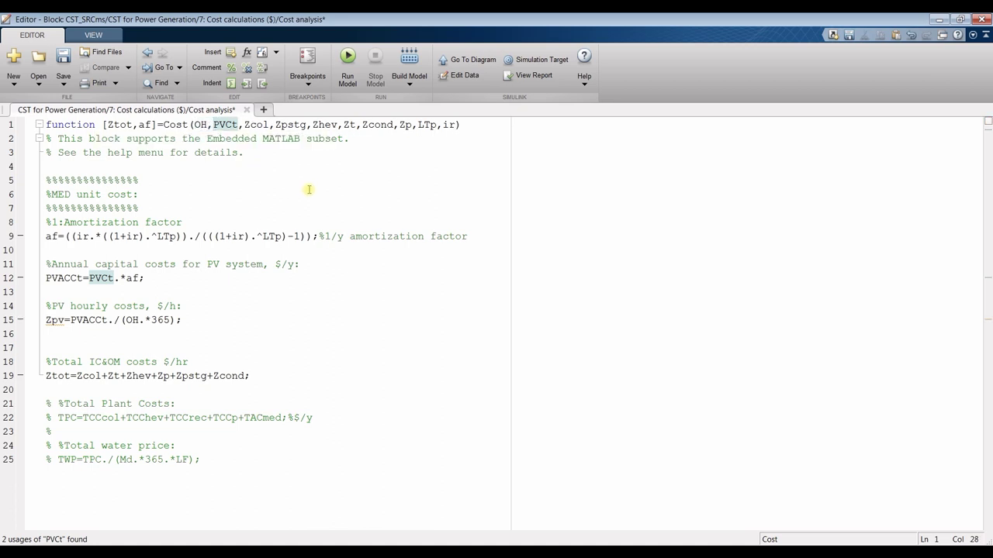
pyautogui.click(246, 375)
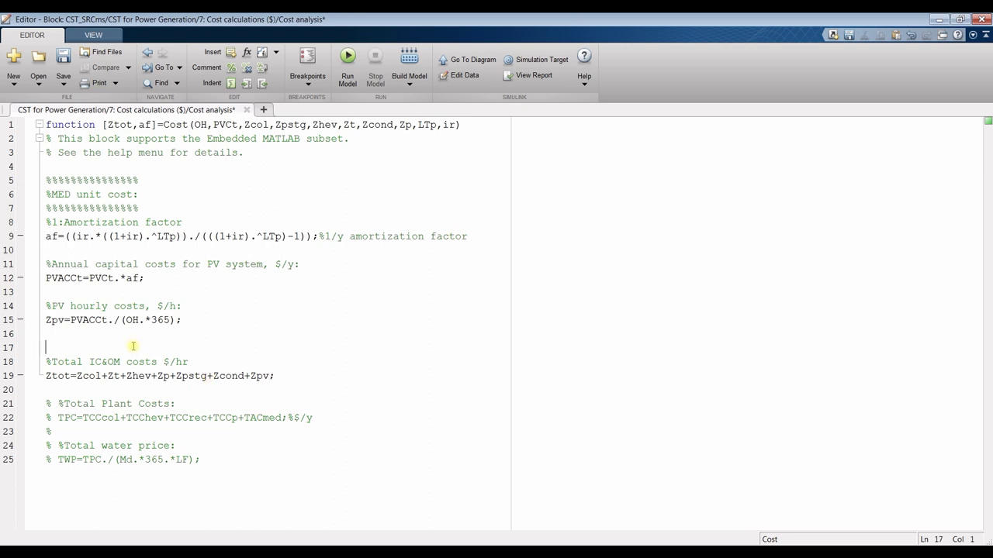
pyautogui.press('Delete')
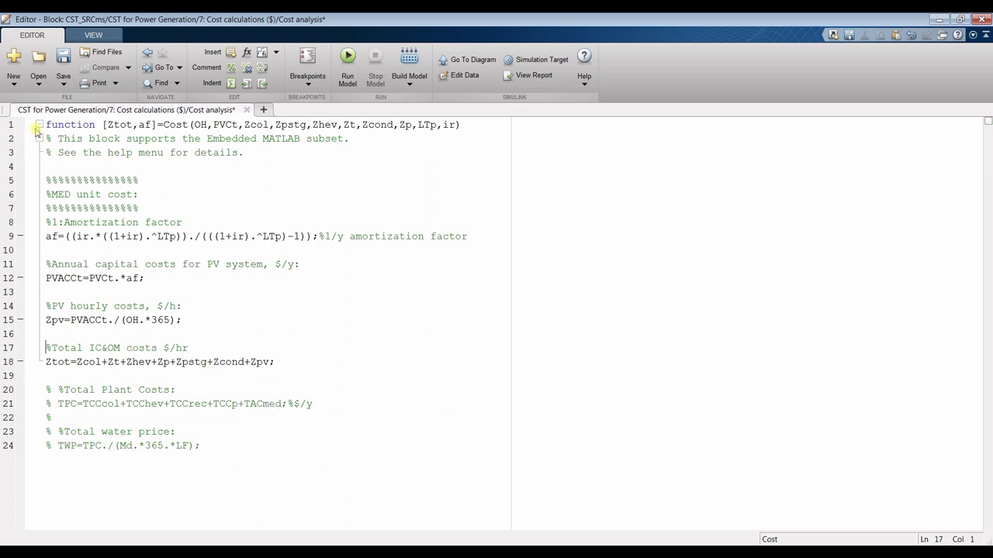
# Save the Cost analysis code, close the editor, and open the Cost calculations ($) subsystem
pyautogui.click(64, 62)
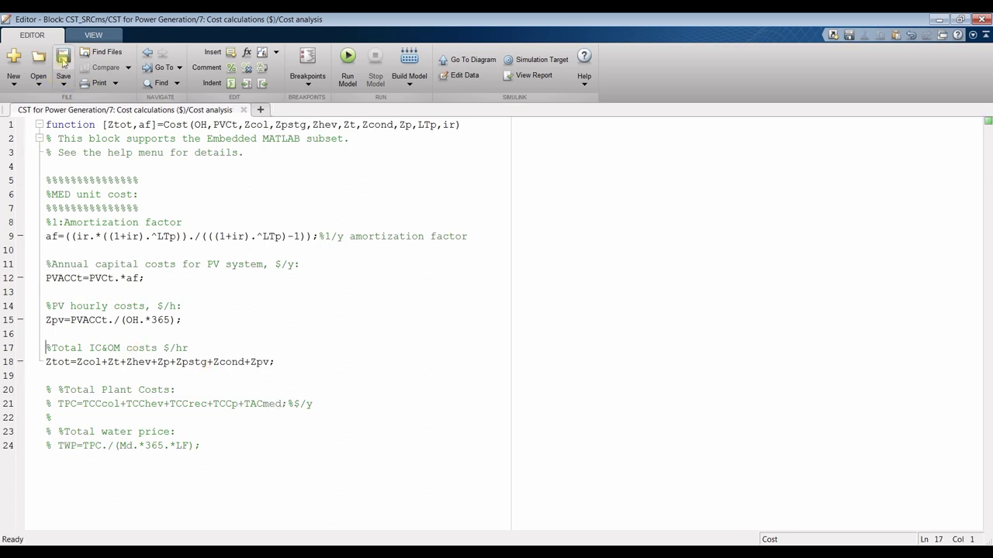
pyautogui.click(243, 110)
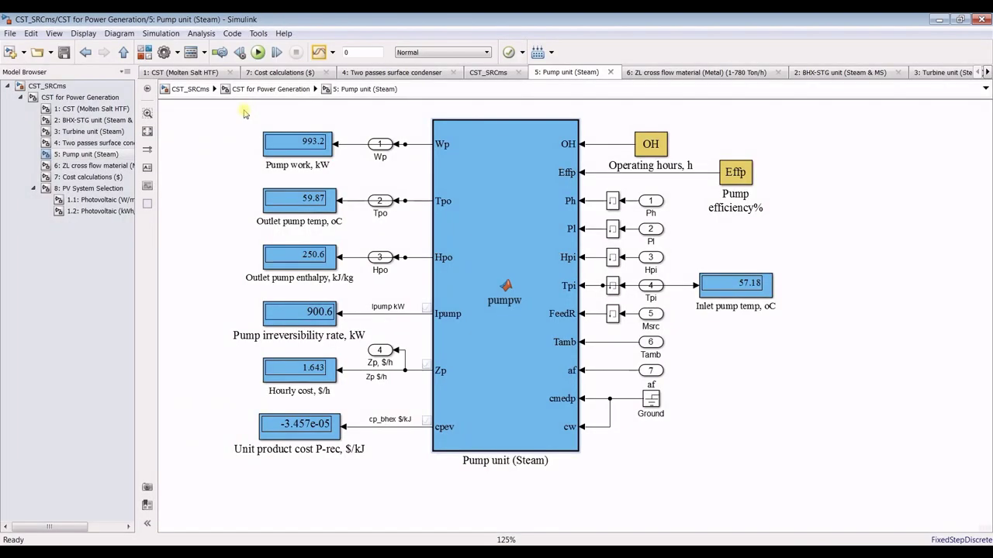
pyautogui.click(81, 177)
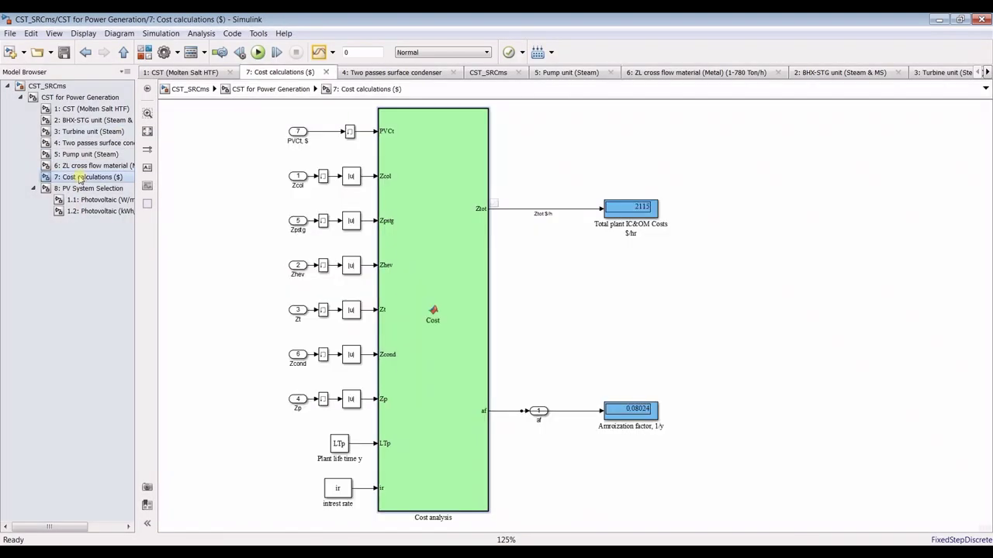
# Space out the interest rate blocks and shift the Zp, Zcond and Zt input rows to their ports
pyautogui.click(333, 490)
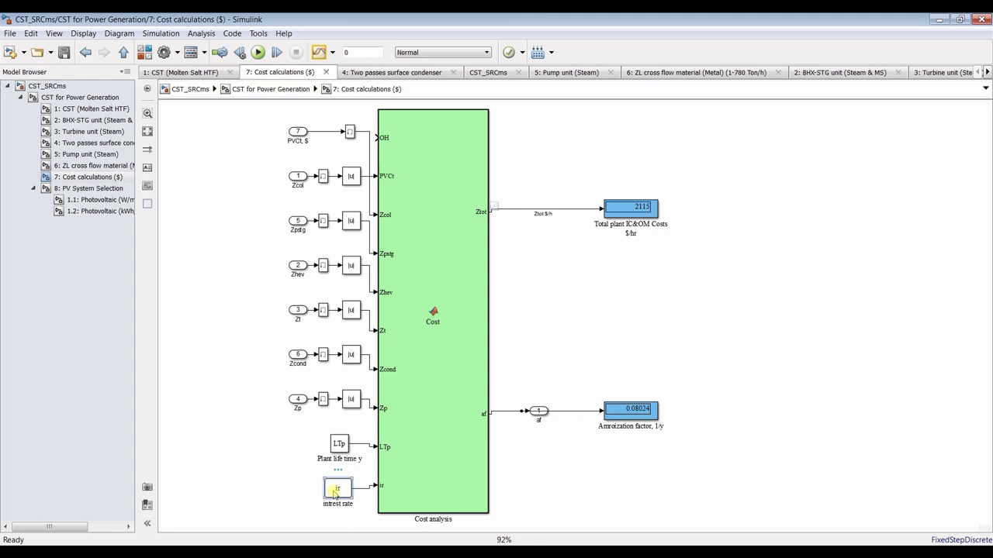
pyautogui.moveTo(333, 492); pyautogui.dragTo(333, 489)
pyautogui.moveTo(337, 443); pyautogui.dragTo(337, 446)
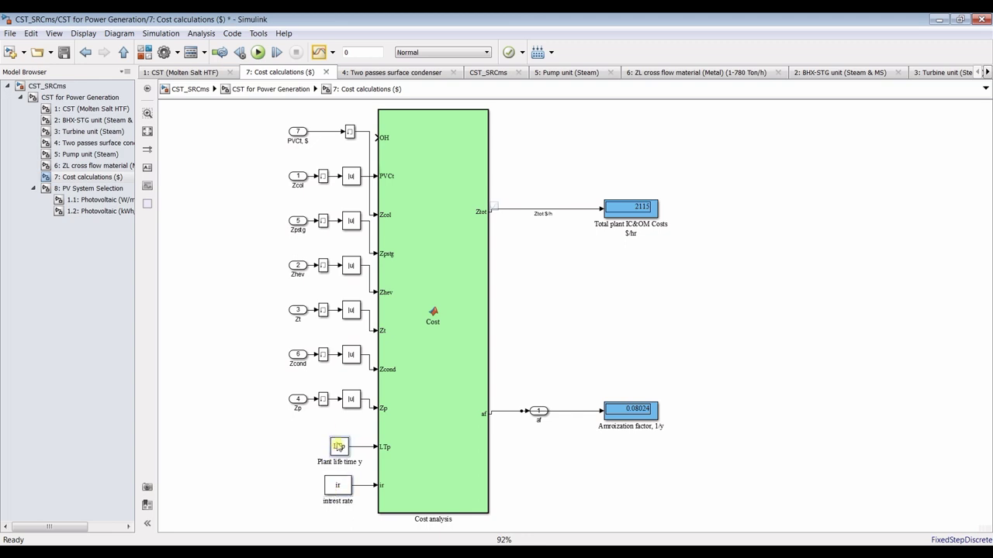
pyautogui.moveTo(281, 387); pyautogui.dragTo(347, 416)
pyautogui.moveTo(270, 337); pyautogui.dragTo(350, 385)
pyautogui.moveTo(272, 301); pyautogui.dragTo(360, 339)
pyautogui.press('Down')
pyautogui.press('Down')
pyautogui.press('Down')
pyautogui.press('Down')
pyautogui.press('Down')
pyautogui.press('Down')
pyautogui.press('Down')
pyautogui.press('Down')
pyautogui.press('Down')
pyautogui.press('Down')
pyautogui.press('Down')
pyautogui.press('Down')
pyautogui.press('Down')
pyautogui.press('Down')
pyautogui.press('Down')
pyautogui.press('Down')
pyautogui.press('Down')
pyautogui.press('Down')
pyautogui.press('Down')
pyautogui.press('Down')
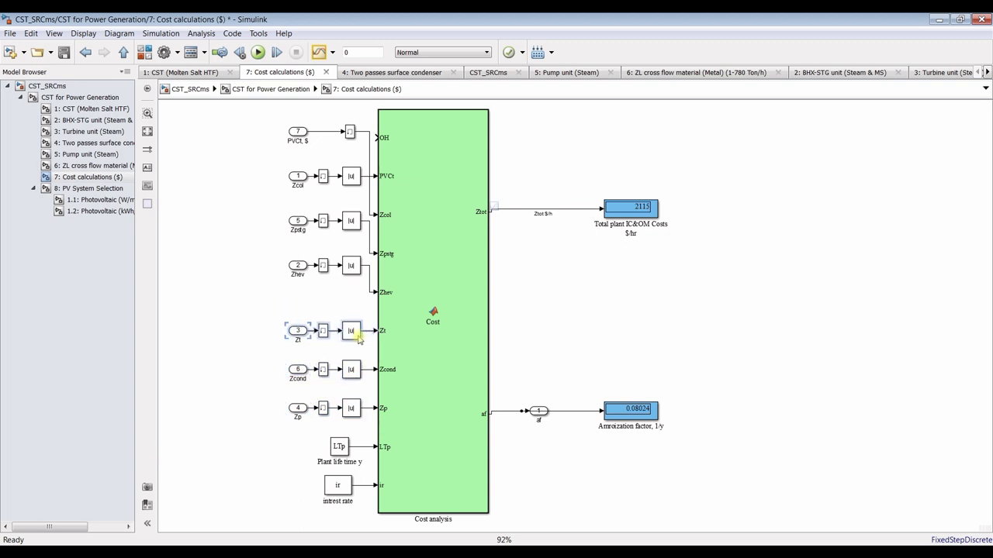
# Align the Zhev, Zpstg and Zcol rows with their ports and copy the ir constant beside OH
pyautogui.moveTo(270, 264); pyautogui.dragTo(354, 293)
pyautogui.press('Down')
pyautogui.press('Down')
pyautogui.press('Down')
pyautogui.press('Down')
pyautogui.press('Down')
pyautogui.press('Down')
pyautogui.press('Down')
pyautogui.press('Down')
pyautogui.press('Down')
pyautogui.press('Down')
pyautogui.press('Down')
pyautogui.press('Down')
pyautogui.press('Down')
pyautogui.press('Down')
pyautogui.press('Down')
pyautogui.press('Down')
pyautogui.press('Down')
pyautogui.press('Down')
pyautogui.press('Down')
pyautogui.press('Down')
pyautogui.press('Down')
pyautogui.press('Down')
pyautogui.press('Down')
pyautogui.press('Down')
pyautogui.press('Down')
pyautogui.press('Down')
pyautogui.press('Down')
pyautogui.press('Down')
pyautogui.press('Down')
pyautogui.press('Down')
pyautogui.press('Down')
pyautogui.press('Down')
pyautogui.press('Down')
pyautogui.press('Down')
pyautogui.moveTo(276, 212); pyautogui.dragTo(356, 241)
pyautogui.press('Down')
pyautogui.press('Down')
pyautogui.press('Down')
pyautogui.press('Down')
pyautogui.press('Down')
pyautogui.press('Down')
pyautogui.press('Down')
pyautogui.press('Down')
pyautogui.press('Down')
pyautogui.press('Down')
pyautogui.press('Down')
pyautogui.press('Down')
pyautogui.press('Down')
pyautogui.press('Down')
pyautogui.press('Down')
pyautogui.press('Down')
pyautogui.press('Down')
pyautogui.press('Down')
pyautogui.press('Down')
pyautogui.press('Down')
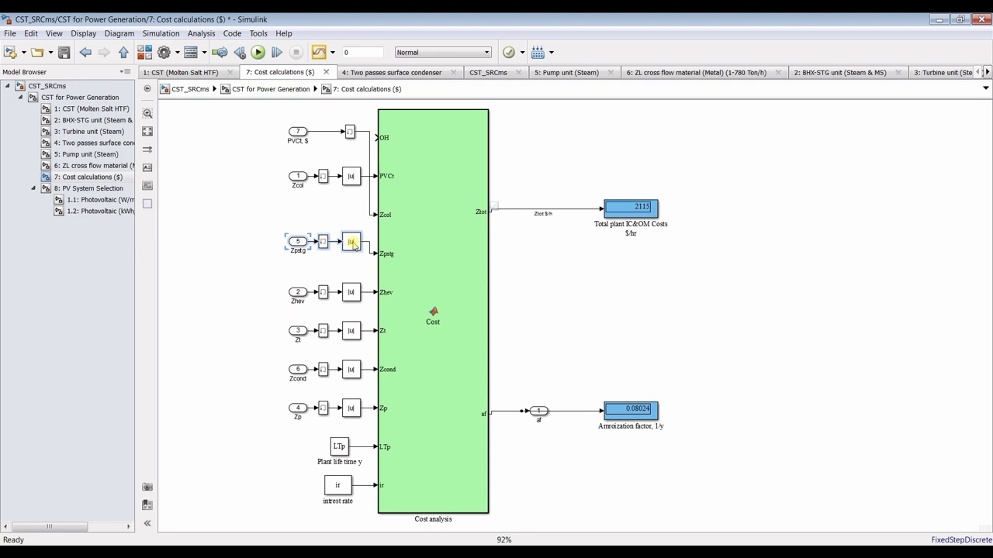
pyautogui.press('Down')
pyautogui.press('Down')
pyautogui.press('Down')
pyautogui.press('Down')
pyautogui.press('Down')
pyautogui.press('Down')
pyautogui.press('Down')
pyautogui.press('Down')
pyautogui.moveTo(270, 166)
pyautogui.mouseDown()
pyautogui.moveTo(365, 202)
pyautogui.moveTo(353, 200)
pyautogui.moveTo(352, 217)
pyautogui.mouseUp()
pyautogui.moveTo(268, 125)
pyautogui.mouseDown()
pyautogui.moveTo(356, 164)
pyautogui.moveTo(350, 159)
pyautogui.moveTo(349, 178)
pyautogui.mouseUp()
pyautogui.click(314, 138)
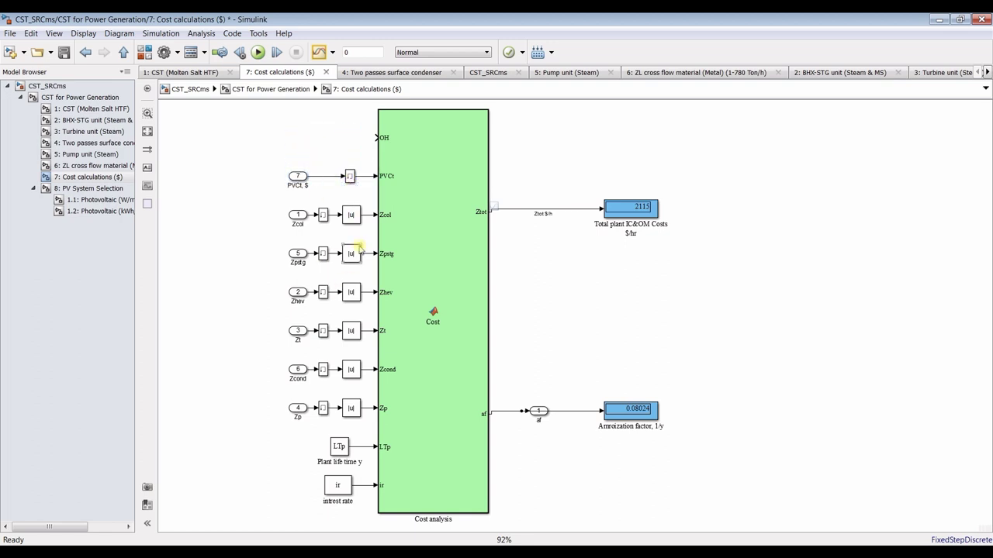
pyautogui.moveTo(339, 487); pyautogui.dragTo(300, 140)
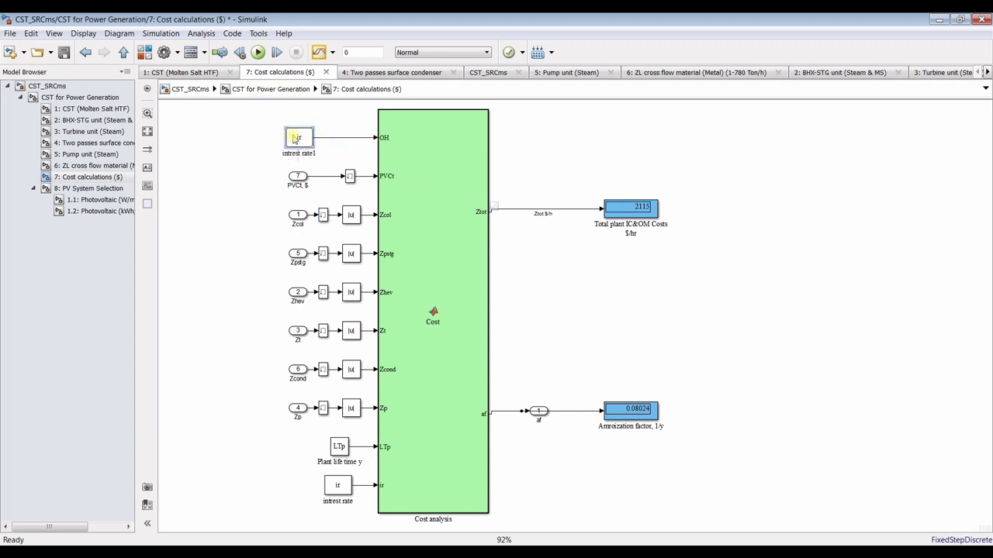
# Set the copied constant's value to OH with Interpret vector parameters as 1-D unchecked
pyautogui.doubleClick(298, 138)
pyautogui.write('0')
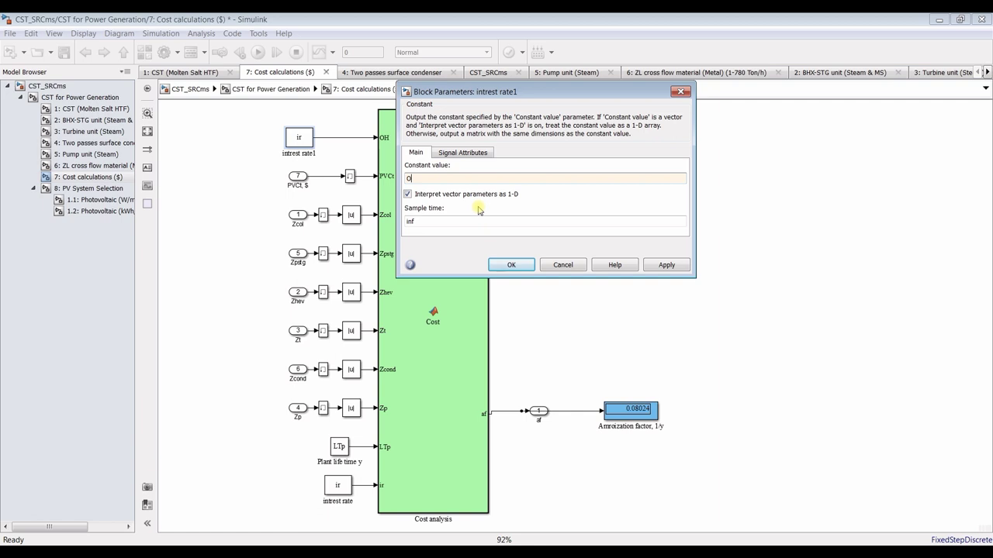
pyautogui.click(667, 264)
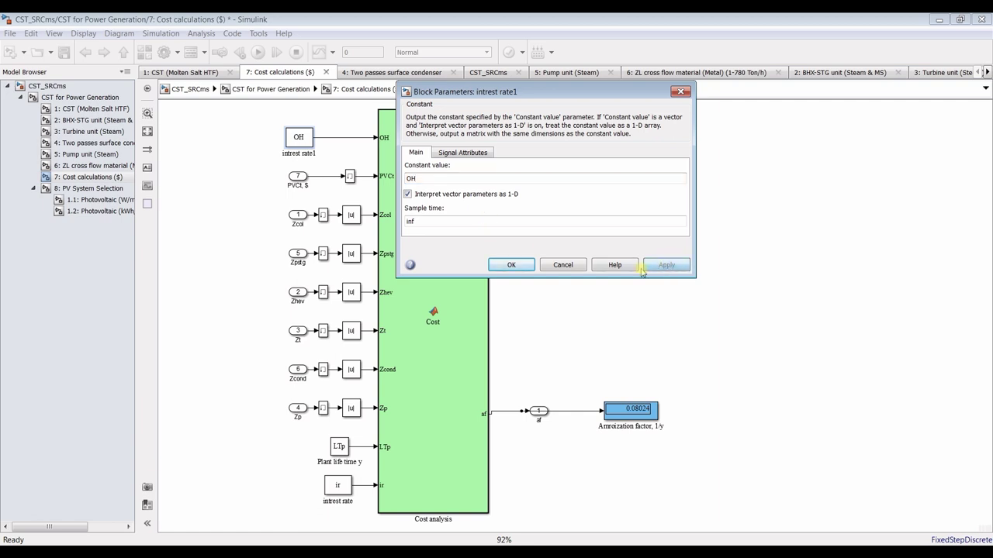
pyautogui.click(408, 193)
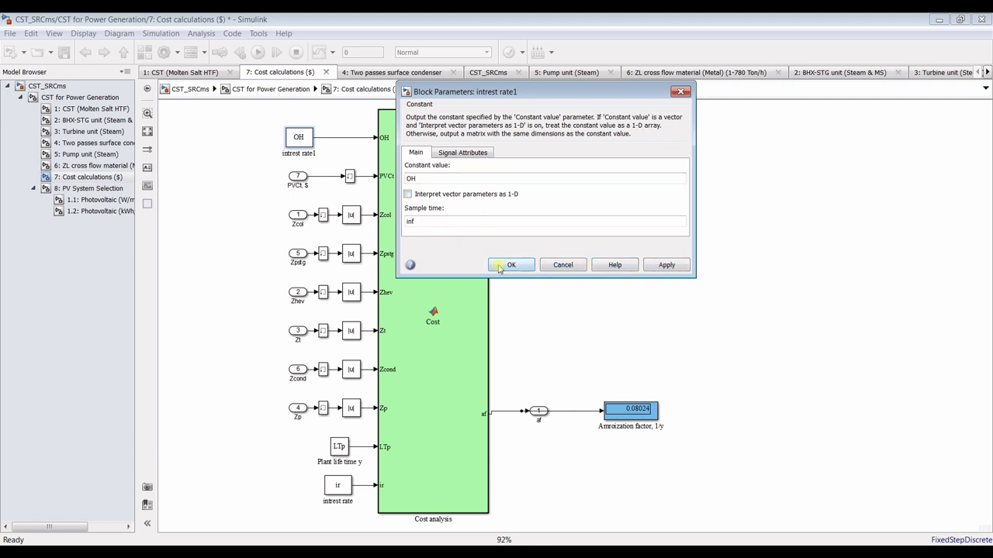
pyautogui.click(511, 264)
# Rename the constant's label to 'Operating Hours'
pyautogui.doubleClick(307, 153)
pyautogui.write('Op')
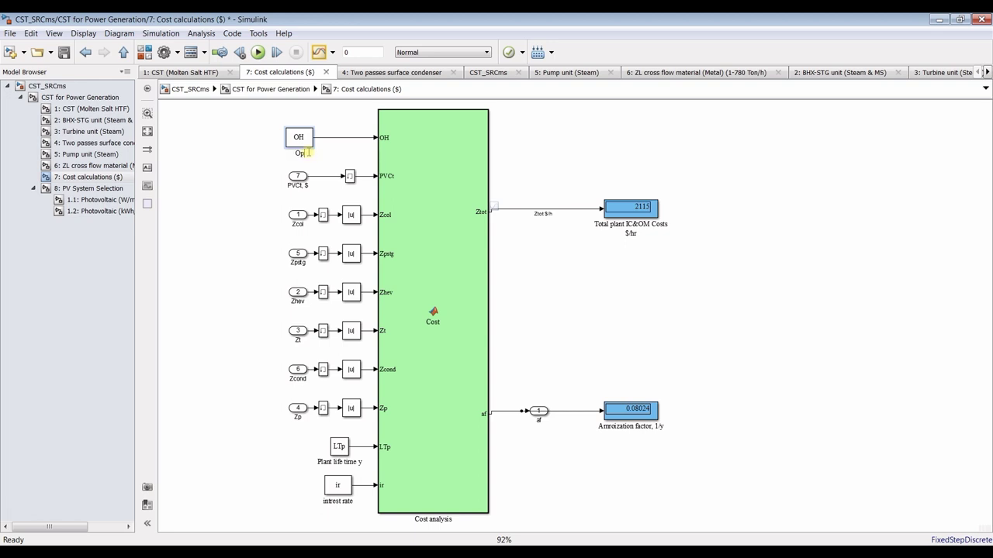
pyautogui.write('erating Hours')
pyautogui.click(270, 172)
# In the Cost calculations mask editor, insert an edit parameter after 'Direct capital cos, $'
pyautogui.click(88, 97)
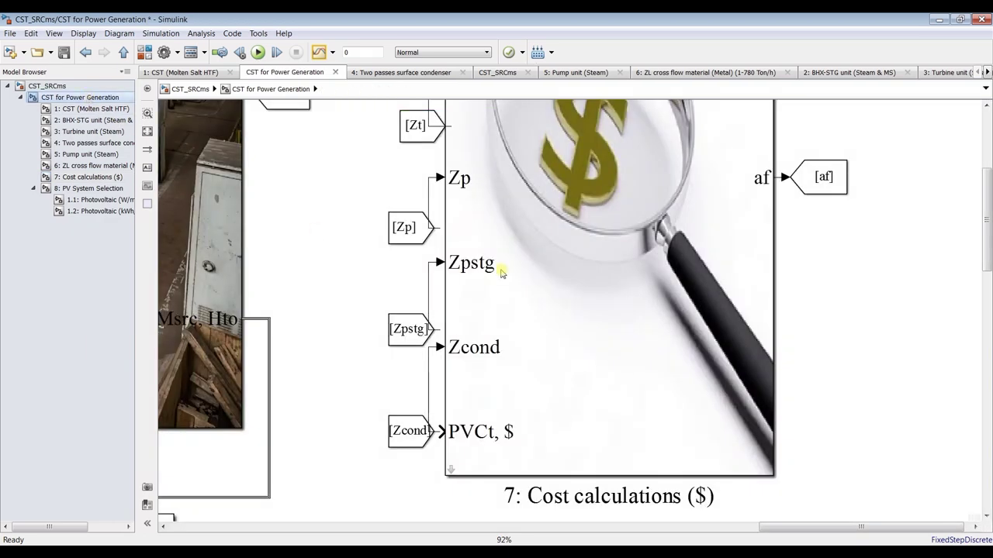
pyautogui.scroll(-3, 761, 257)
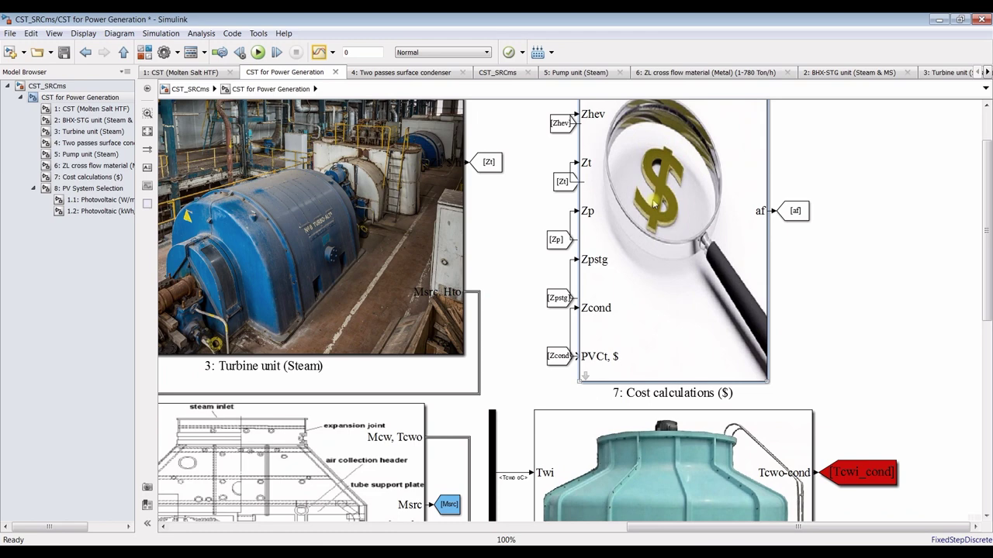
pyautogui.hotkey('ctrl', 'm')
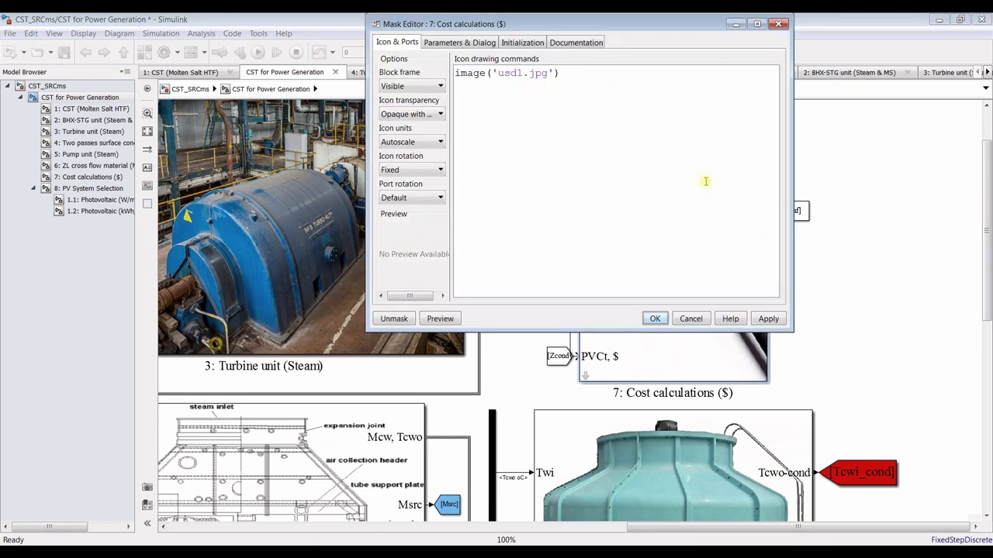
pyautogui.click(474, 44)
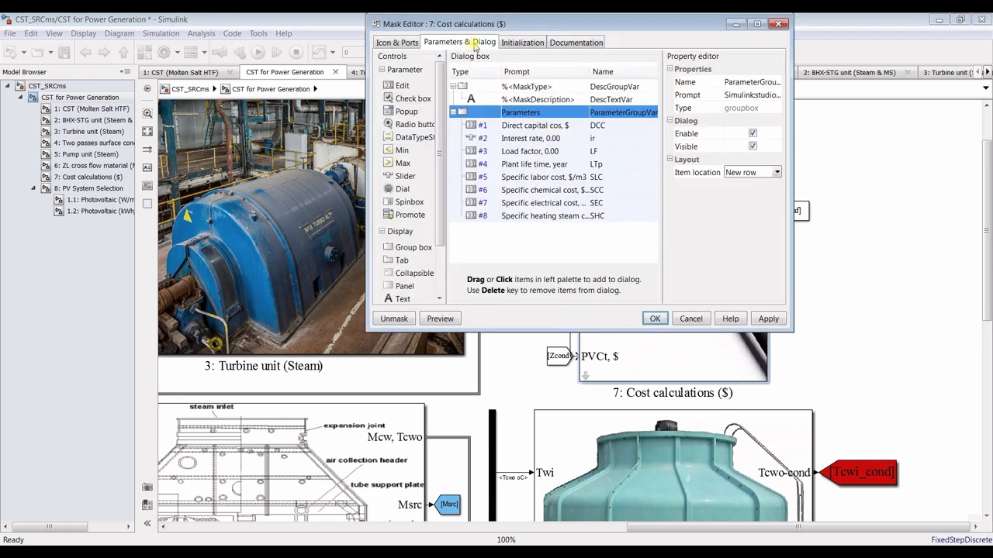
pyautogui.click(757, 24)
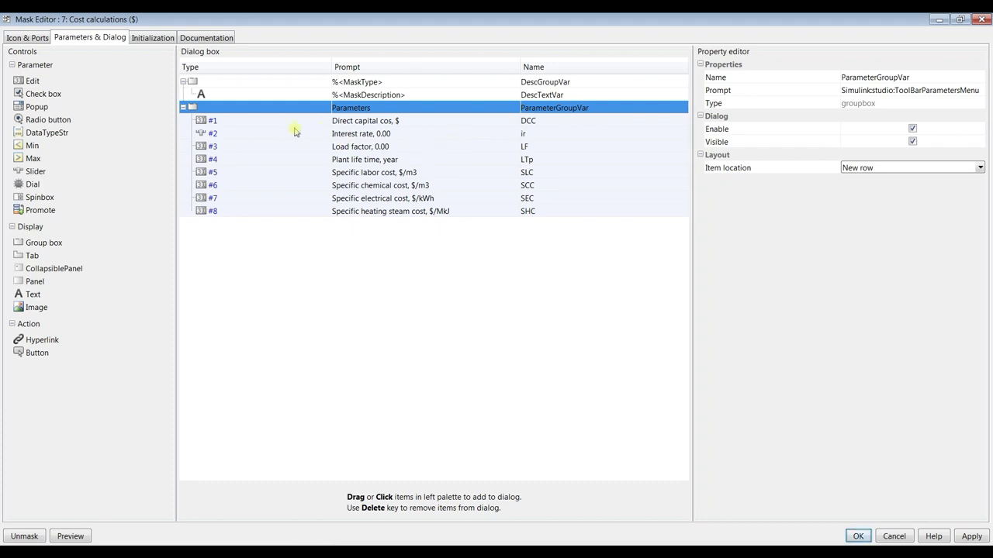
pyautogui.click(261, 122)
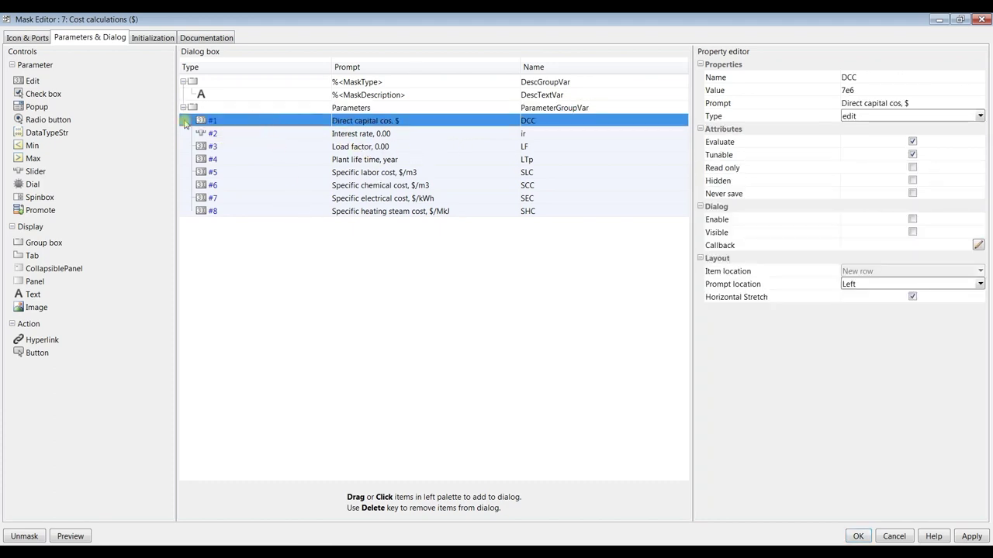
pyautogui.click(37, 80)
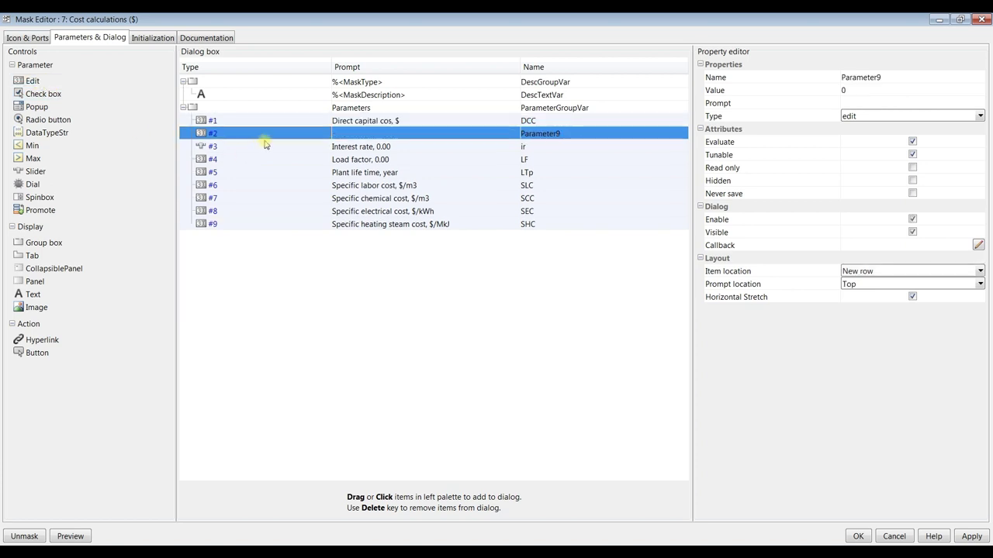
# Give the new parameter the prompt 'Operating hours, hrs' and name OH, and apply the mask
pyautogui.click(359, 134)
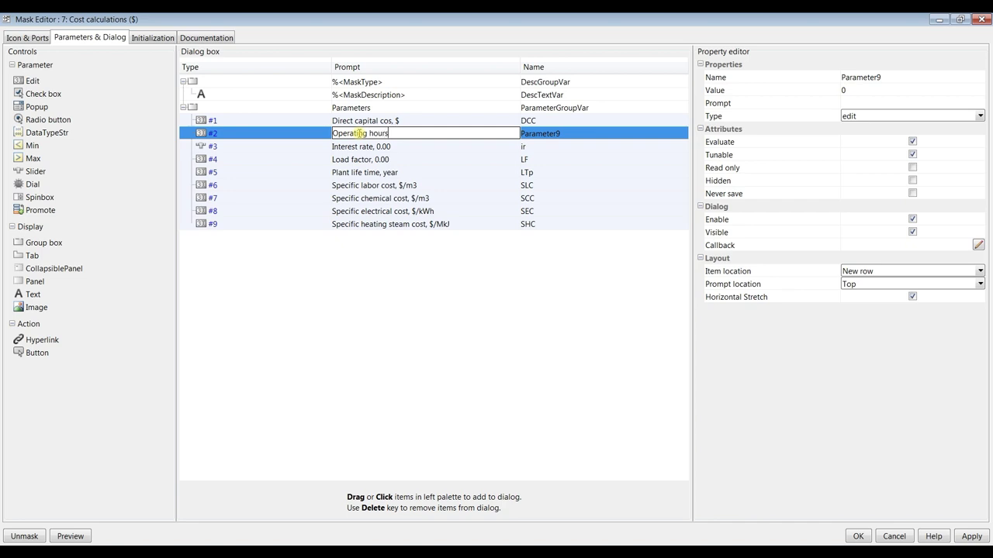
pyautogui.write('Operating hours, hrs')
pyautogui.doubleClick(560, 134)
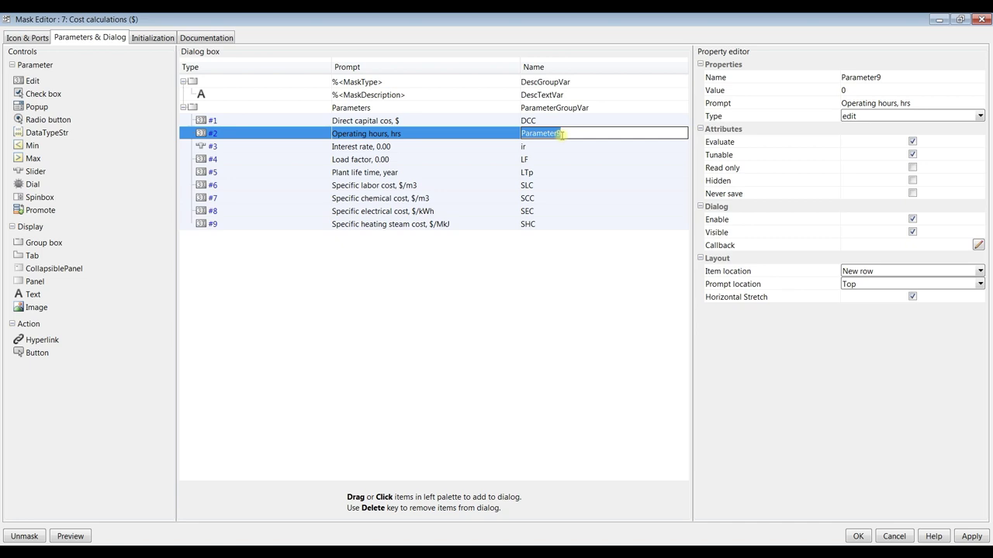
pyautogui.write('OH')
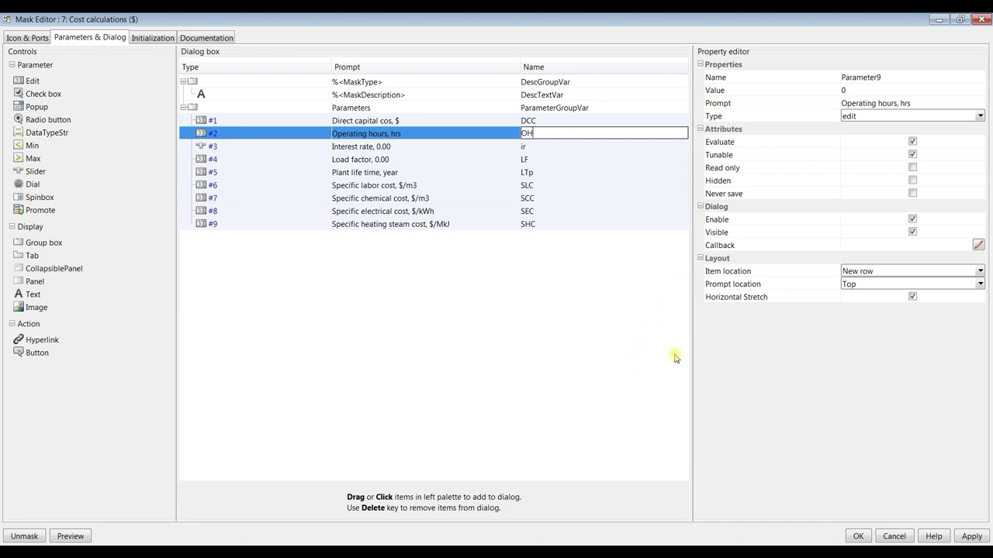
pyautogui.click(309, 122)
pyautogui.click(968, 536)
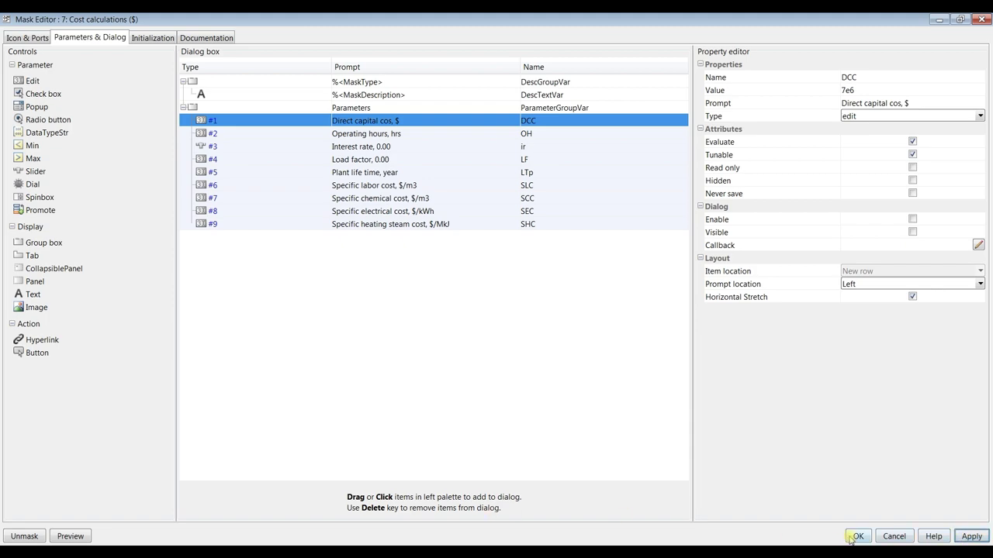
pyautogui.click(856, 537)
# Set the Cost calculations block's operating hours value to 24
pyautogui.doubleClick(655, 177)
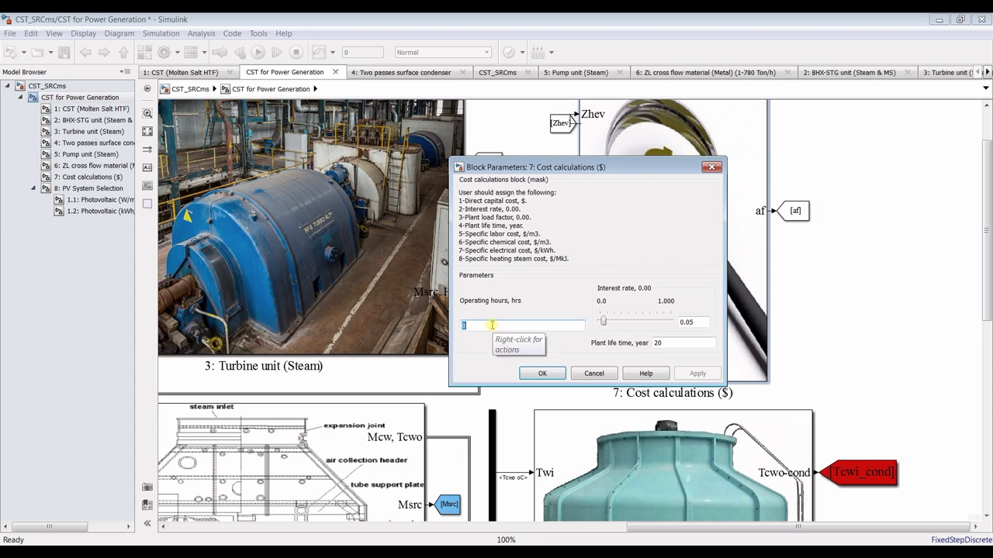
pyautogui.write('24')
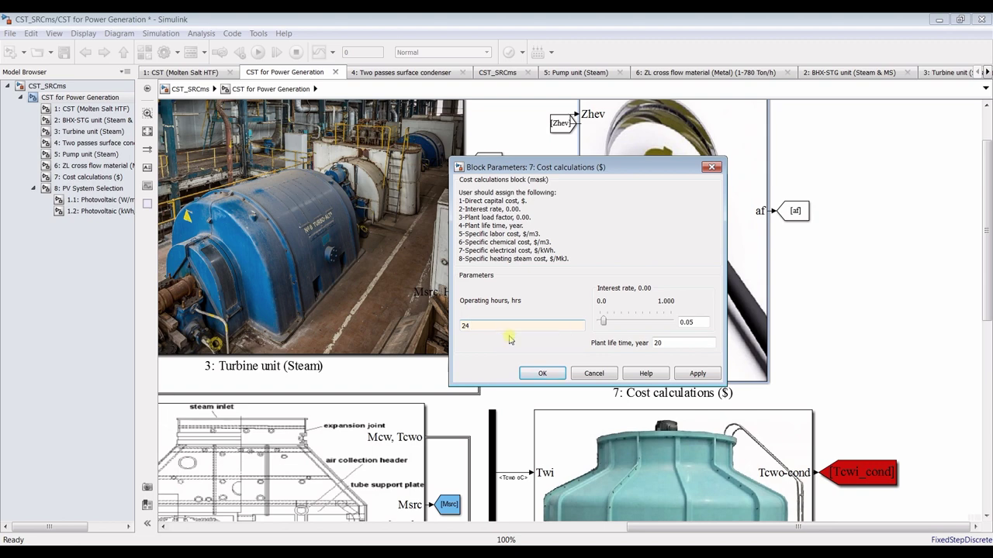
pyautogui.press('Return')
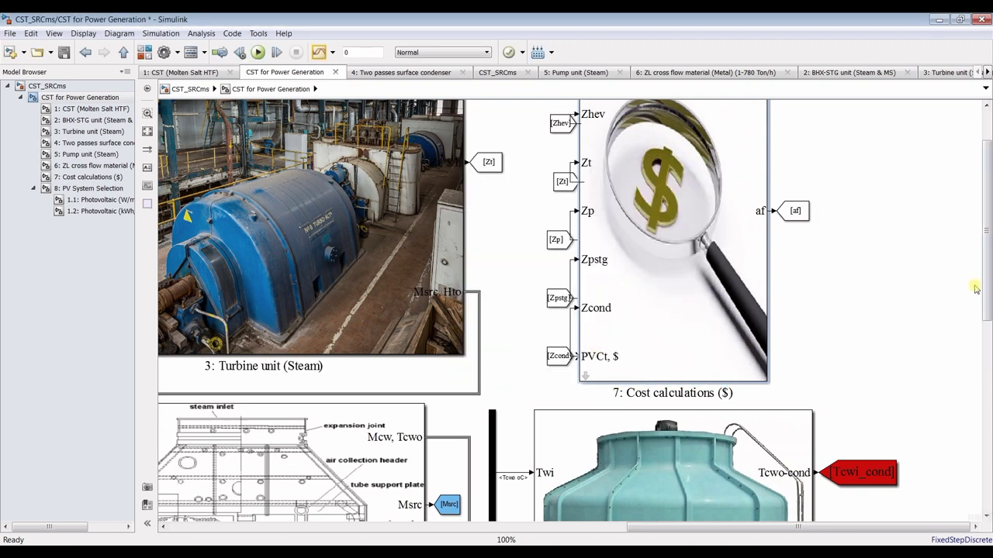
# Move the [Zt], [Zp], [Zpstg] and [Zcond] From tags up to their matching ports
pyautogui.scroll(2, 976, 289)
pyautogui.click(561, 192)
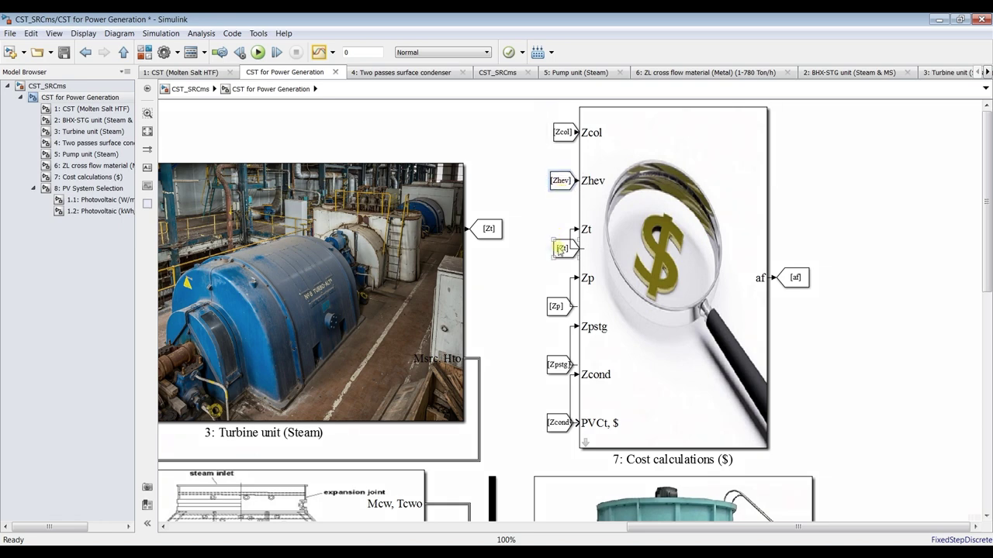
pyautogui.moveTo(560, 251); pyautogui.dragTo(559, 232)
pyautogui.moveTo(556, 311); pyautogui.dragTo(555, 283)
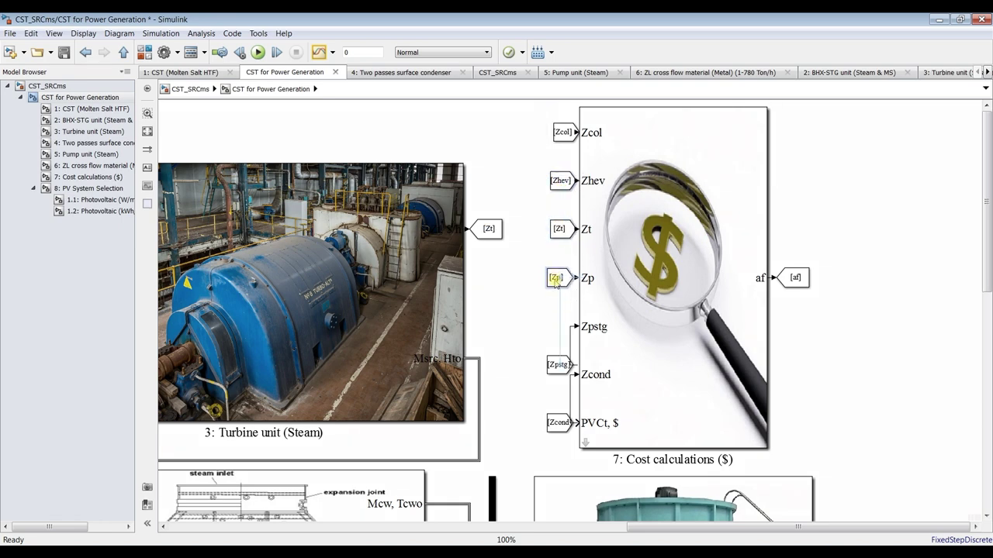
pyautogui.moveTo(559, 365); pyautogui.dragTo(559, 327)
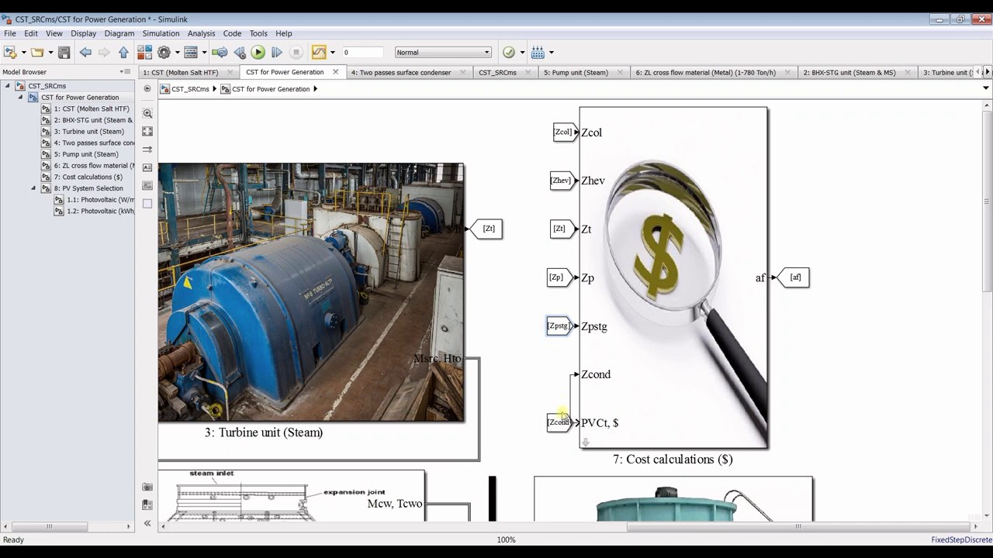
pyautogui.moveTo(558, 424)
pyautogui.mouseDown()
pyautogui.moveTo(559, 375)
pyautogui.moveTo(559, 423)
pyautogui.mouseUp()
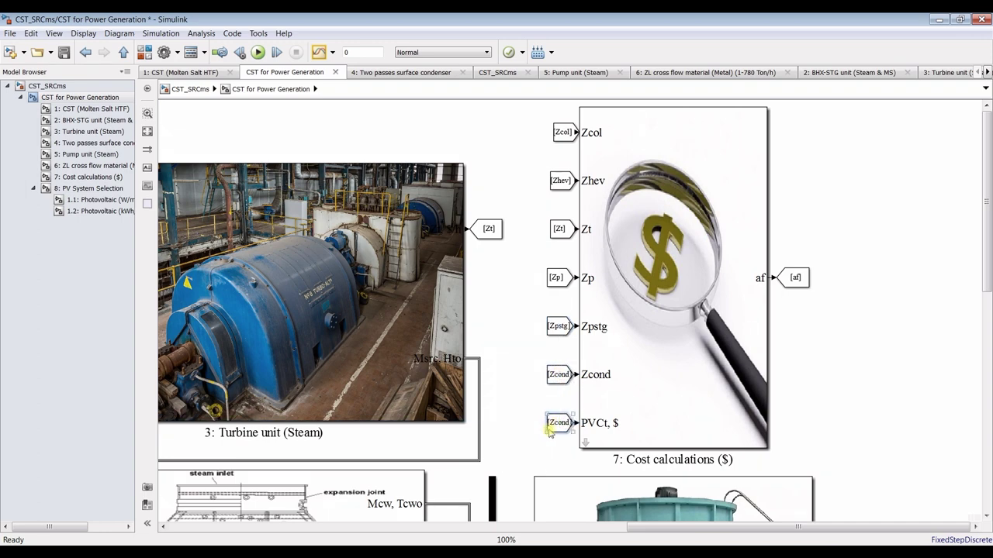
# Change the From1 block feeding PVCt, $ to the PCCt Goto tag
pyautogui.doubleClick(561, 426)
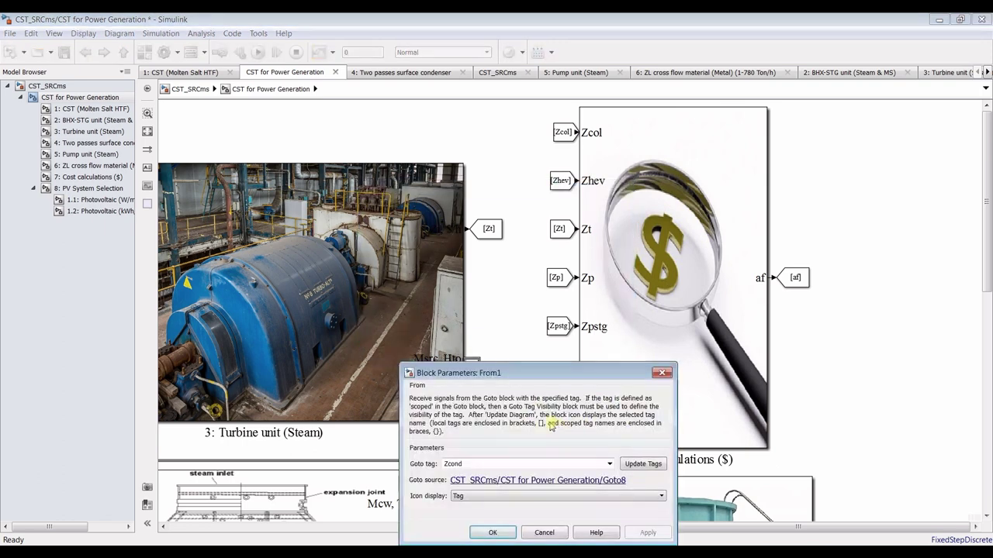
pyautogui.moveTo(481, 362); pyautogui.dragTo(405, 113)
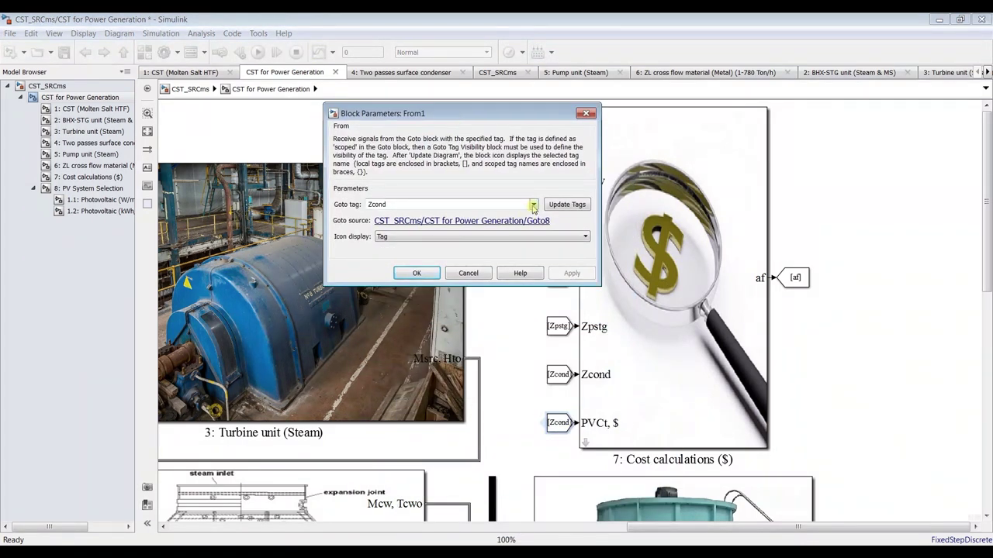
pyautogui.doubleClick(504, 205)
pyautogui.write('p')
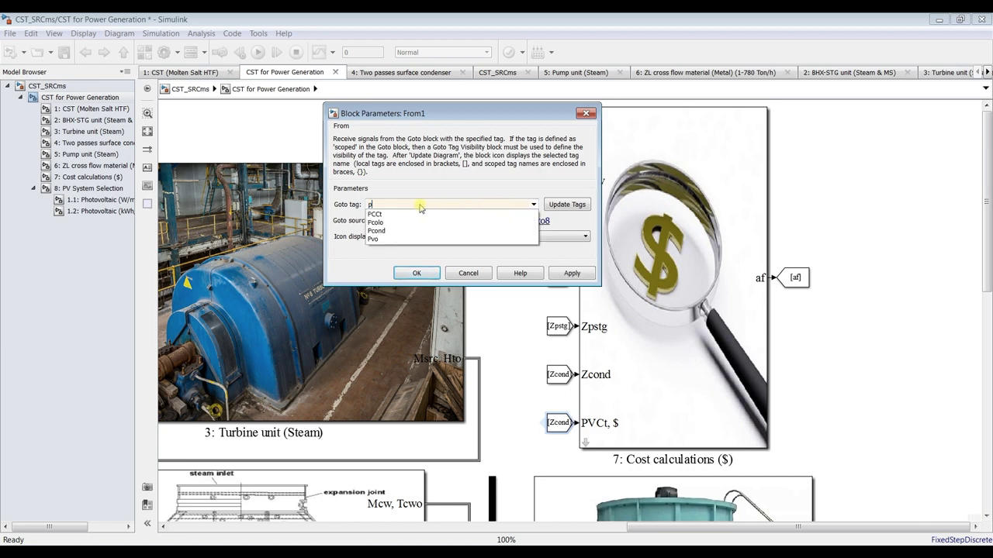
pyautogui.click(374, 214)
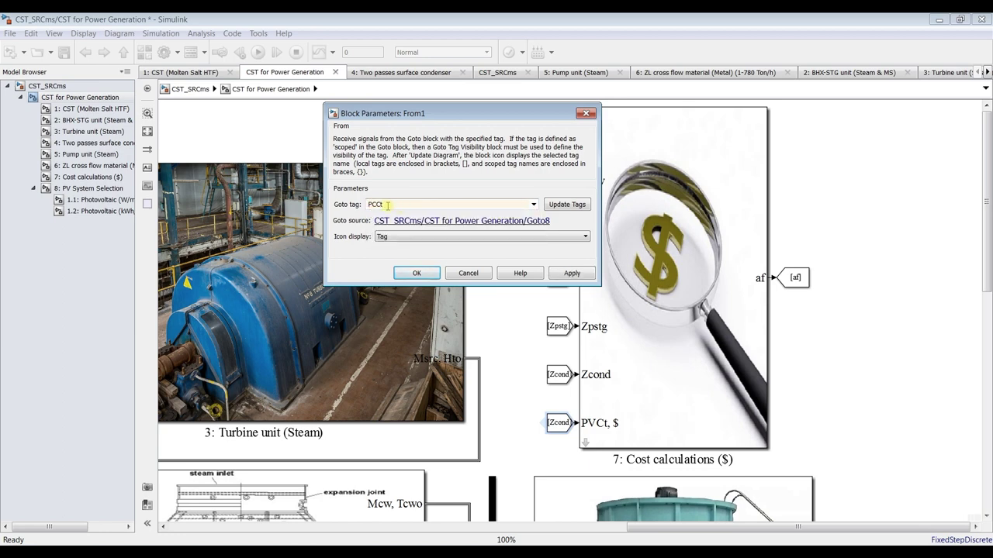
pyautogui.click(567, 275)
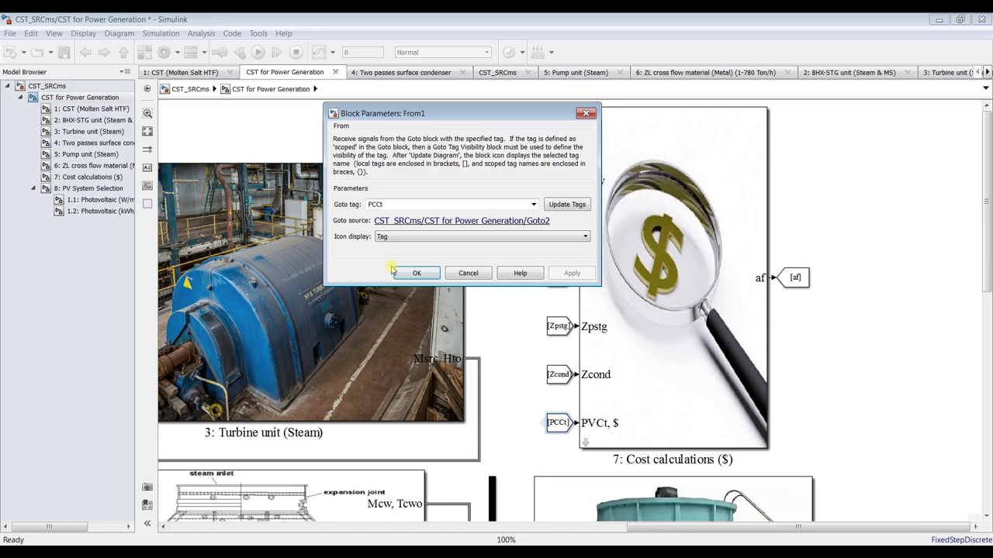
pyautogui.click(417, 273)
pyautogui.moveTo(989, 244); pyautogui.dragTo(990, 455)
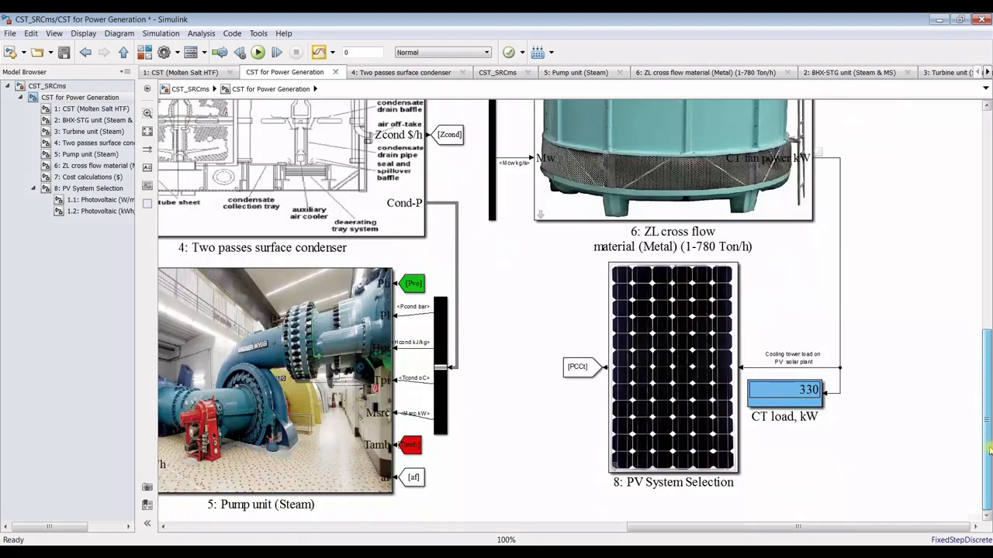
# Save and run the model, then open PV System Selection > 1.1 Photovoltaic
pyautogui.click(69, 55)
pyautogui.click(258, 52)
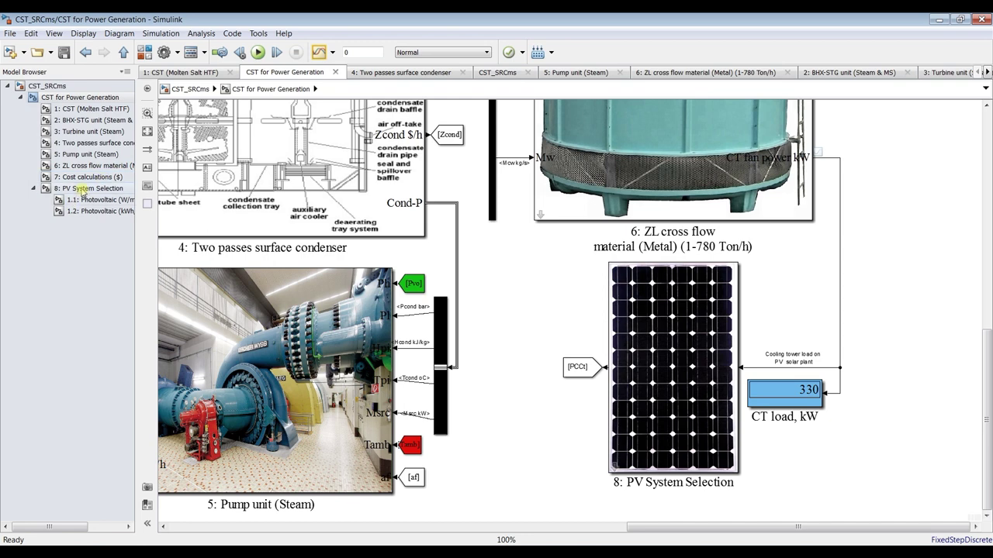
pyautogui.click(83, 191)
pyautogui.click(93, 201)
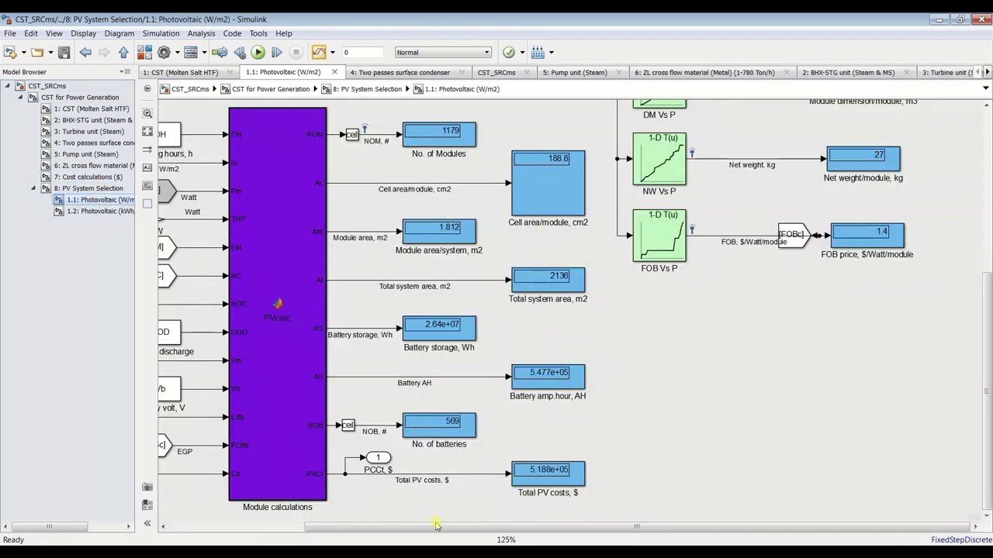
# Open Cost calculations ($) and nudge the total plant and amortization displays into place
pyautogui.click(71, 178)
pyautogui.moveTo(636, 211); pyautogui.dragTo(634, 214)
pyautogui.moveTo(689, 377); pyautogui.dragTo(512, 446)
pyautogui.press('Down')
pyautogui.press('Down')
pyautogui.press('Down')
pyautogui.click(563, 429)
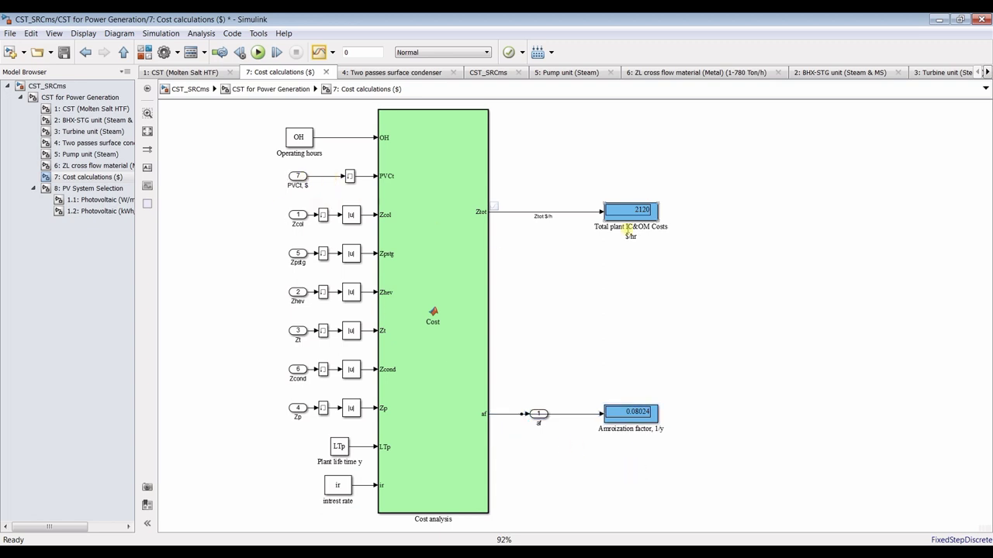
pyautogui.moveTo(628, 219); pyautogui.dragTo(611, 156)
pyautogui.moveTo(333, 176); pyautogui.dragTo(582, 149)
pyautogui.click(257, 53)
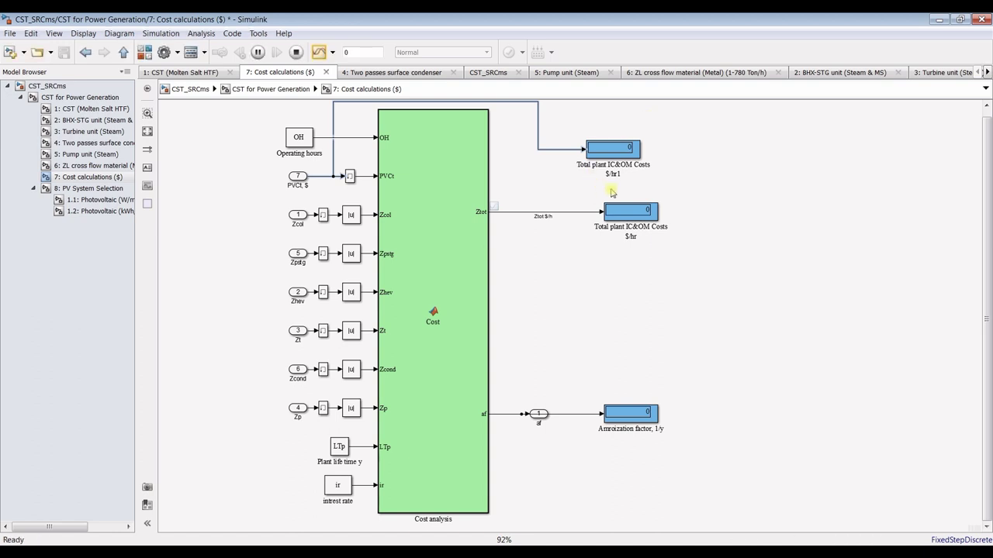
pyautogui.click(93, 201)
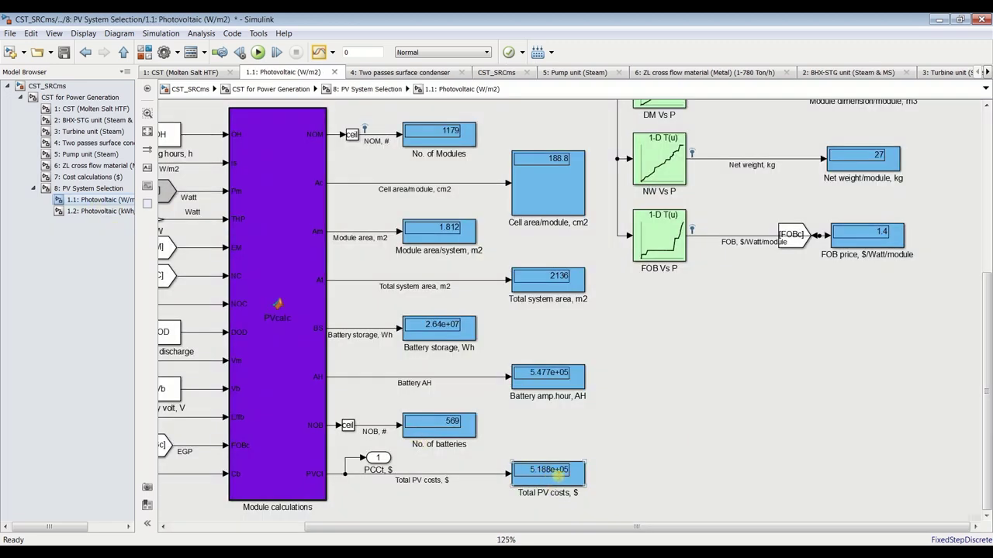
pyautogui.click(88, 177)
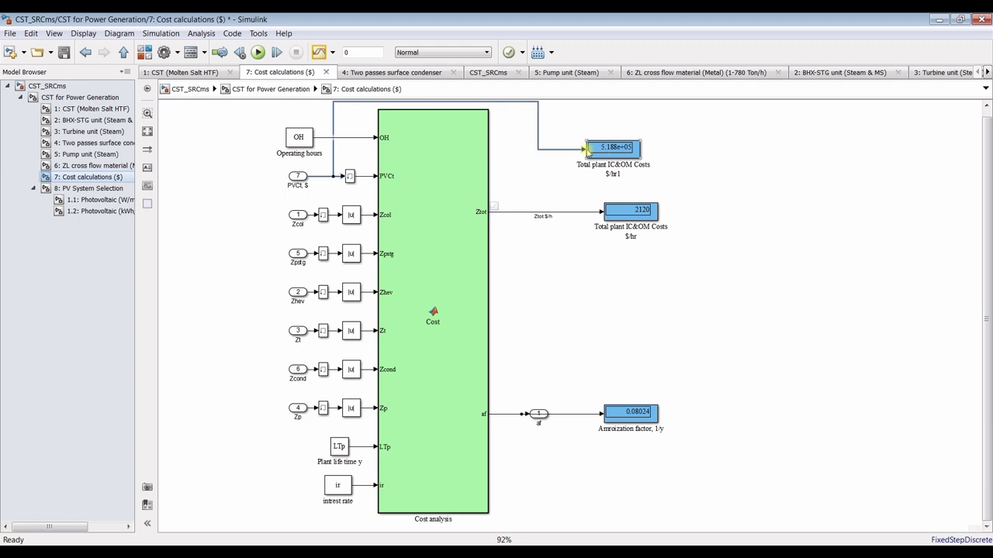
pyautogui.moveTo(661, 116); pyautogui.dragTo(545, 171)
pyautogui.press('Delete')
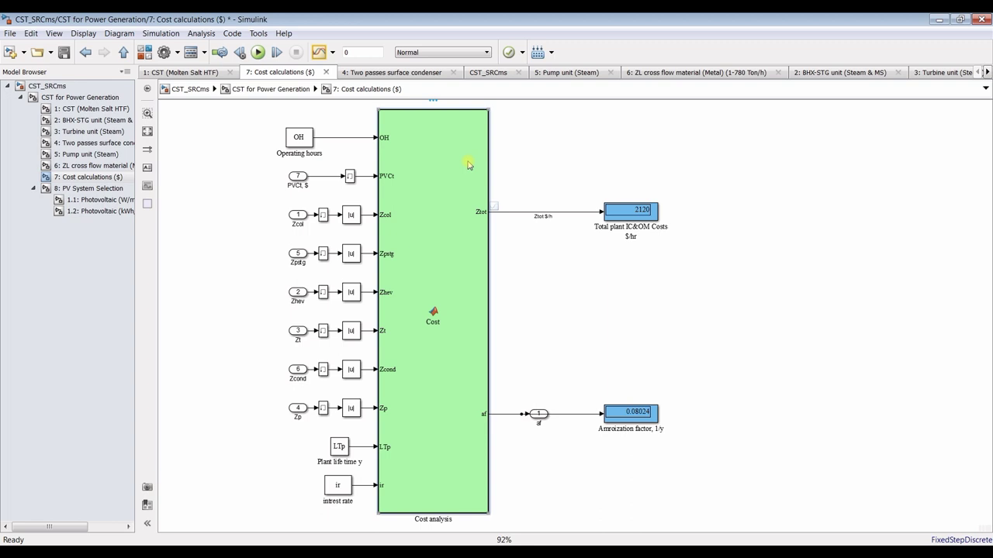
pyautogui.doubleClick(468, 165)
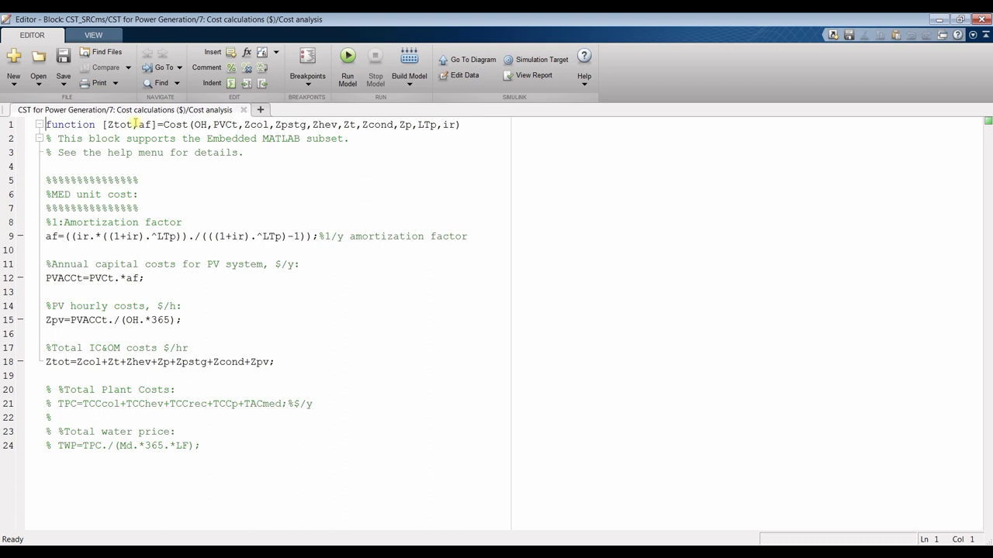
# Insert Zpv before Ztot in the Cost function outputs, giving [Zpv,Ztot,af], and save
pyautogui.click(132, 124)
pyautogui.click(107, 124)
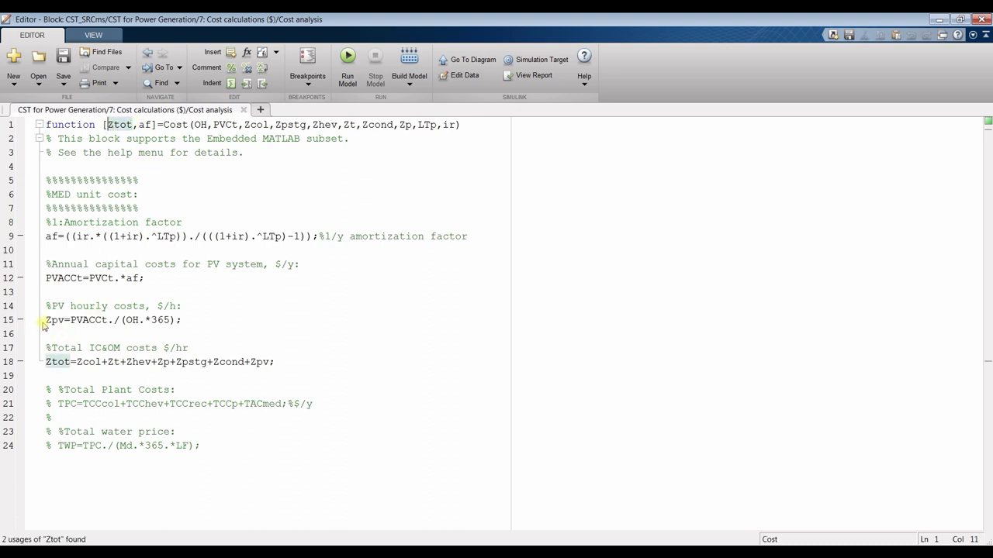
pyautogui.moveTo(47, 321); pyautogui.dragTo(66, 320)
pyautogui.hotkey('ctrl', 'c')
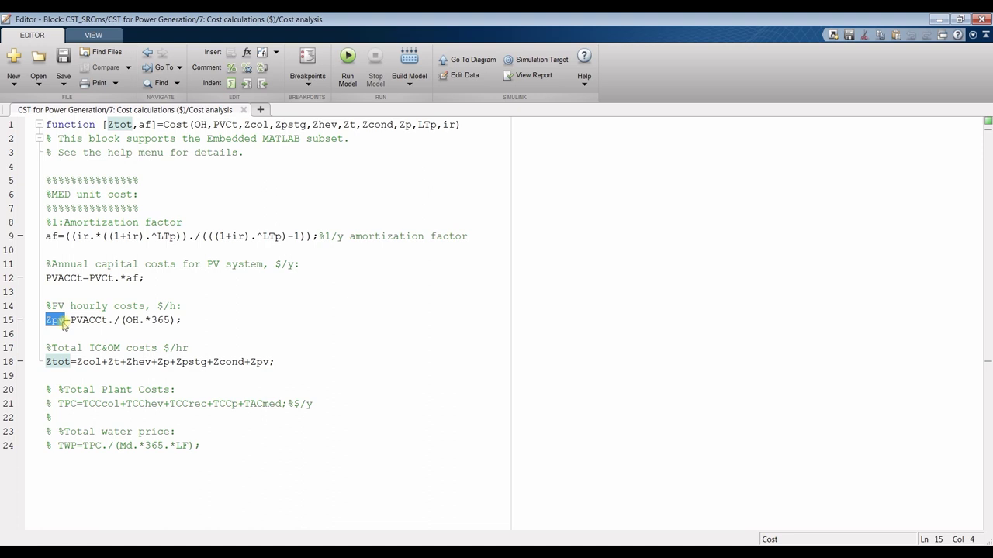
pyautogui.click(107, 124)
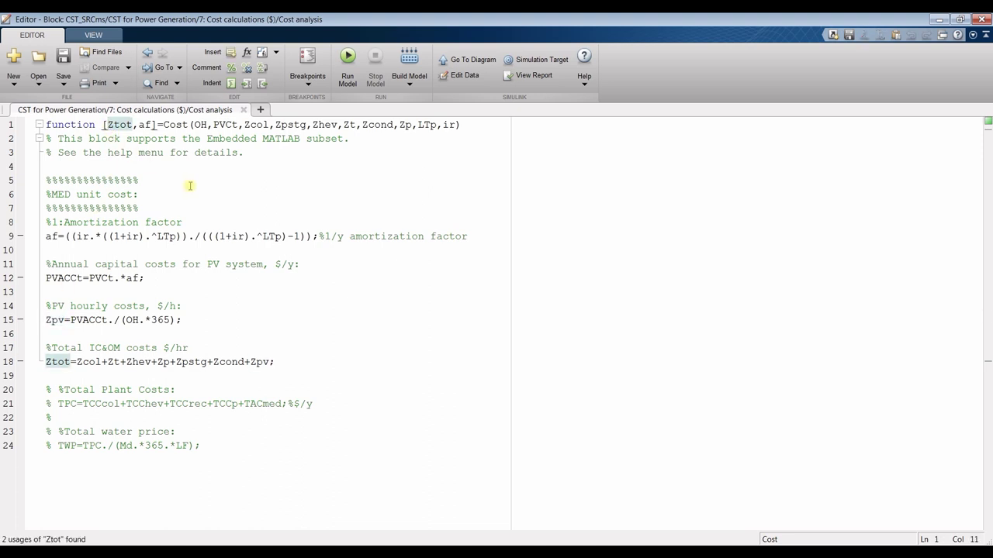
pyautogui.hotkey('ctrl', 'v')
pyautogui.write(',')
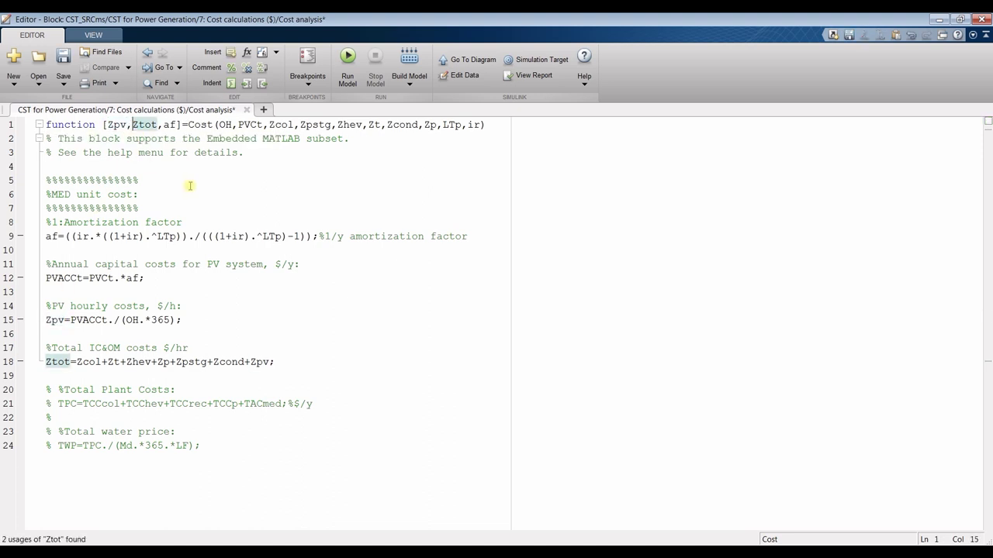
pyautogui.click(63, 58)
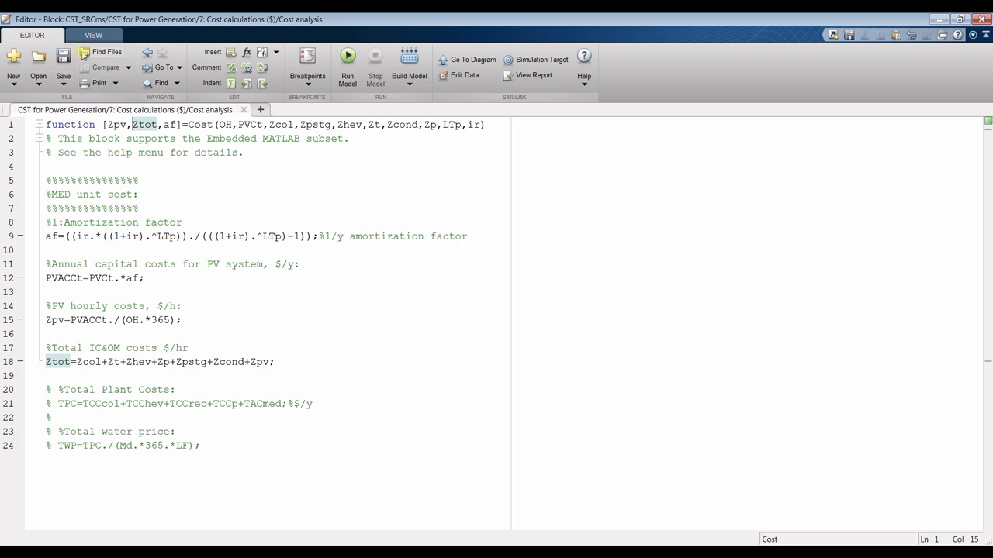
# Realign the displays: Total plant level with Ztot, gain and amortization level with af
pyautogui.click(245, 109)
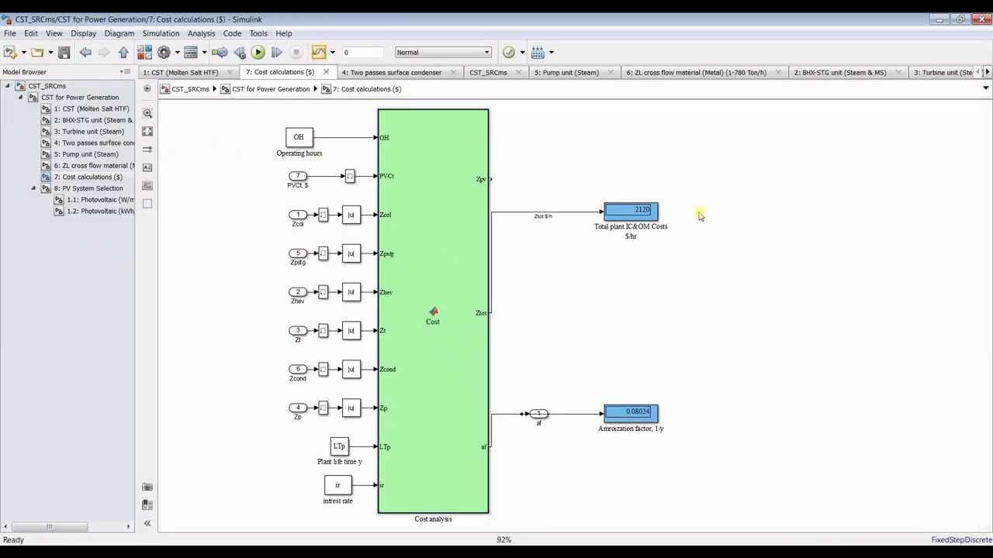
pyautogui.moveTo(629, 213); pyautogui.dragTo(626, 315)
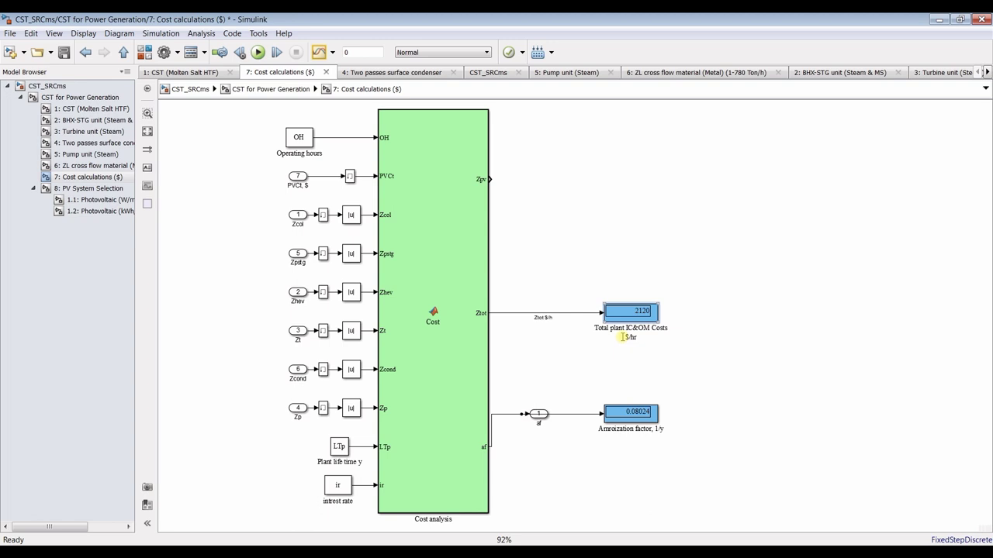
pyautogui.moveTo(671, 388); pyautogui.dragTo(508, 445)
pyautogui.moveTo(630, 426); pyautogui.dragTo(630, 457)
pyautogui.click(632, 394)
# Add a copied display wired to Zpv, label it PV IC&OM Costs, and save
pyautogui.moveTo(629, 312); pyautogui.dragTo(630, 179)
pyautogui.click(560, 182)
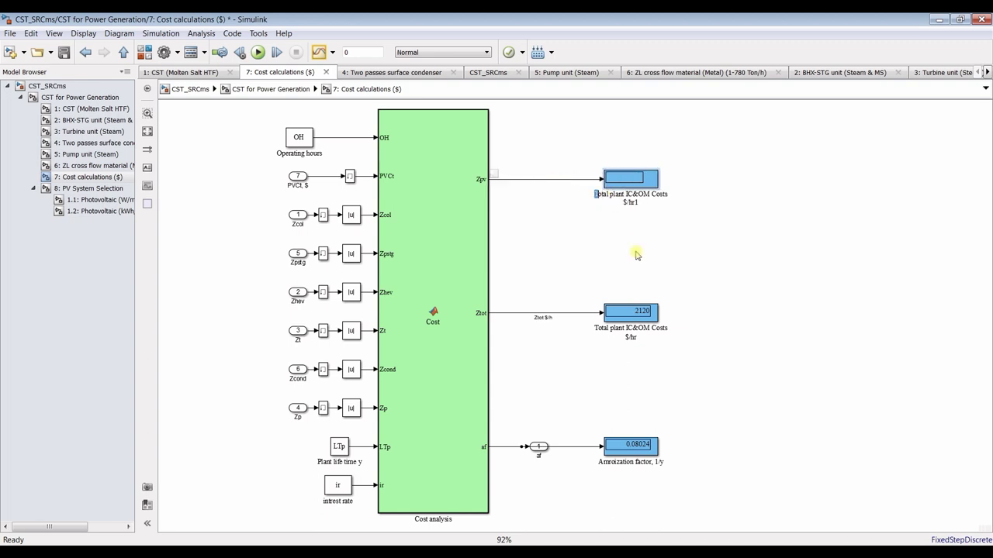
pyautogui.write('PV')
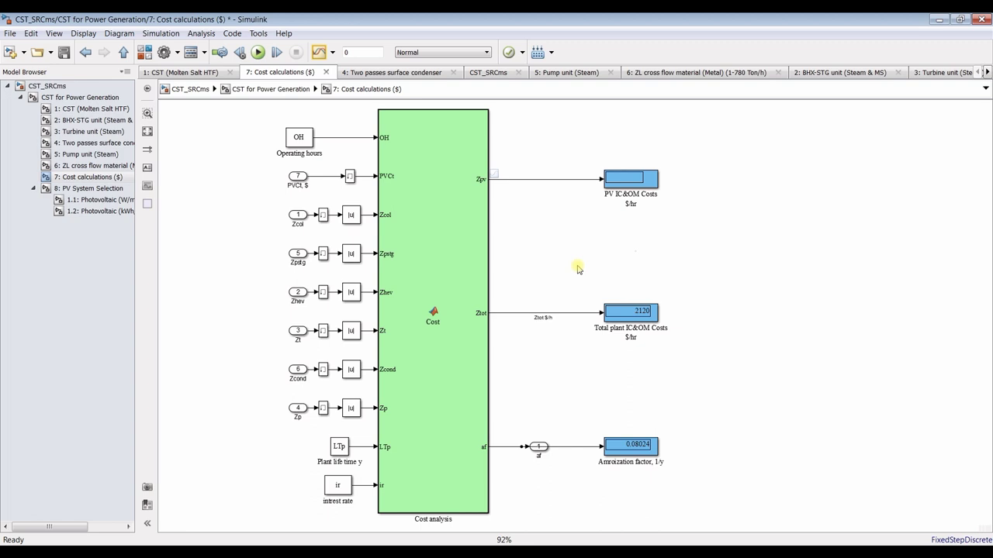
pyautogui.click(63, 53)
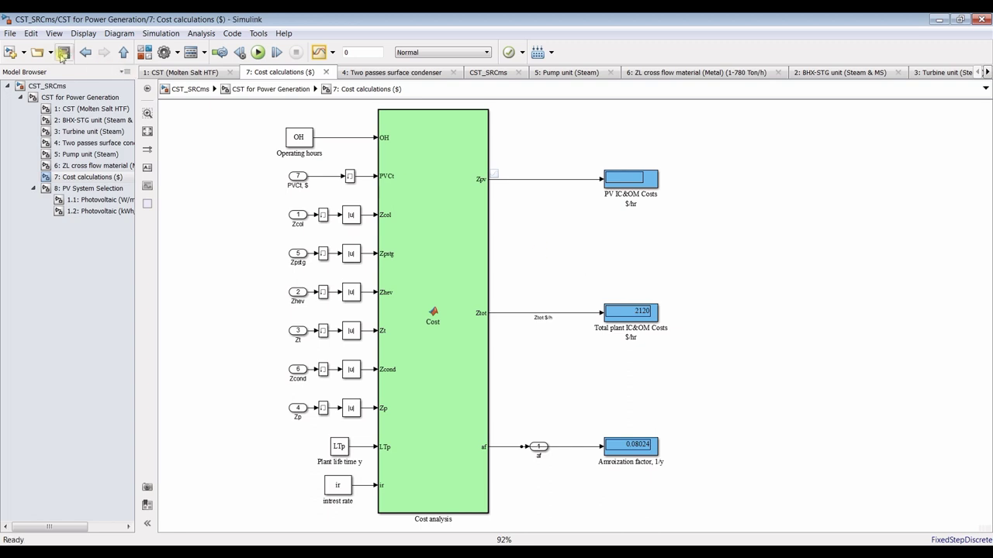
# Run the model (PV IC&OM Costs shows 4.752), label the Zpv line 'Zpv $/h', and save
pyautogui.click(258, 53)
pyautogui.scroll(3, 656, 198)
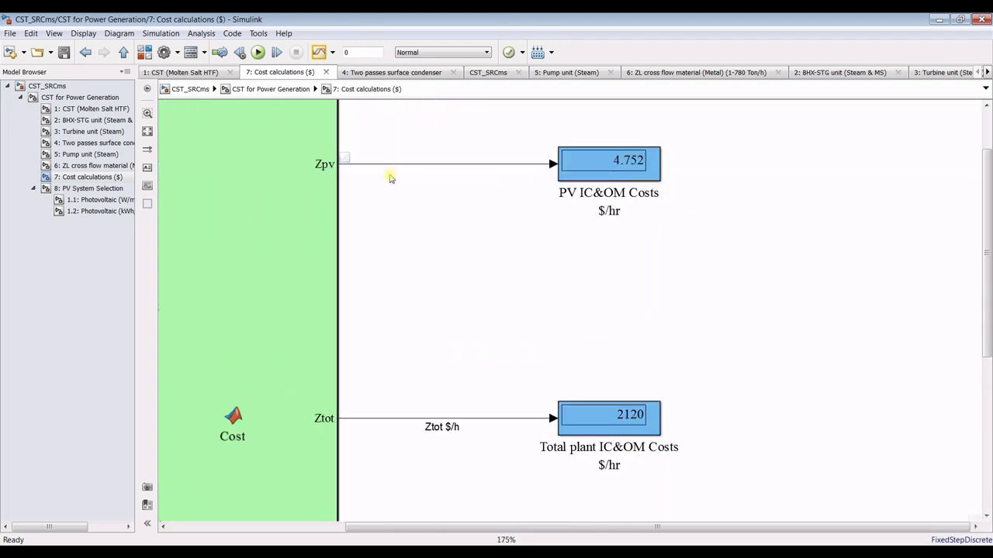
pyautogui.doubleClick(405, 165)
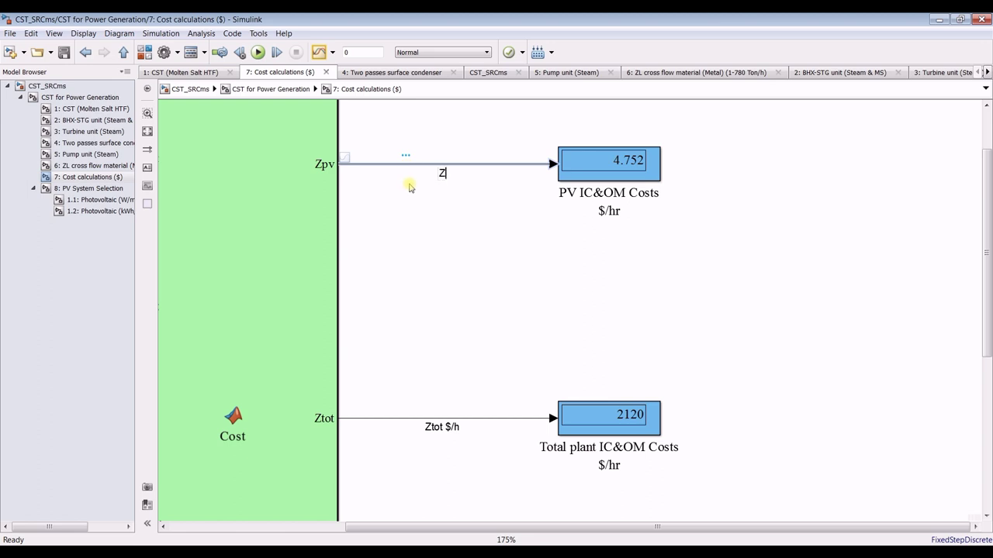
pyautogui.write('Zpv')
pyautogui.press('BackSpace')
pyautogui.write('$')
pyautogui.press('BackSpace')
pyautogui.press('Escape')
pyautogui.write('$/h')
pyautogui.scroll(1, 409, 186)
pyautogui.click(421, 229)
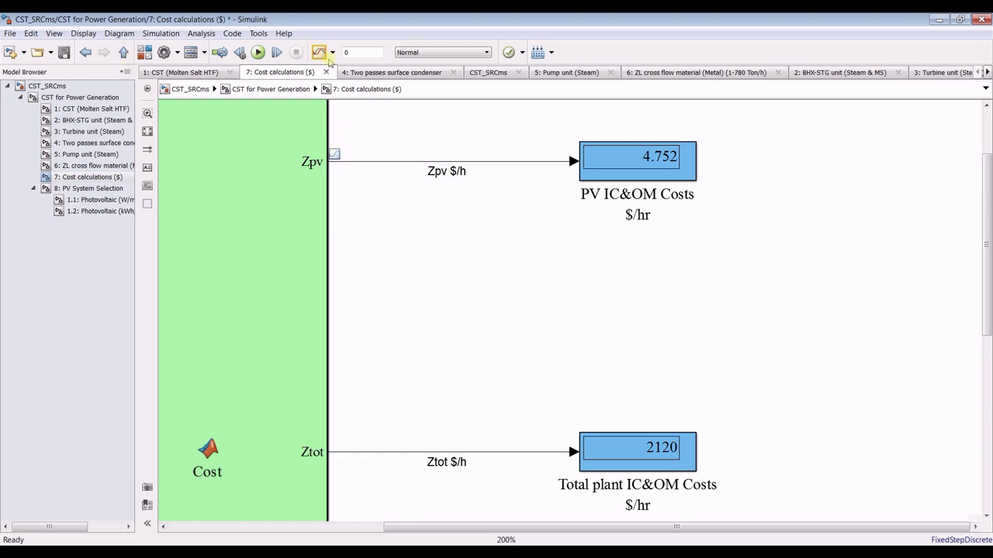
pyautogui.click(66, 54)
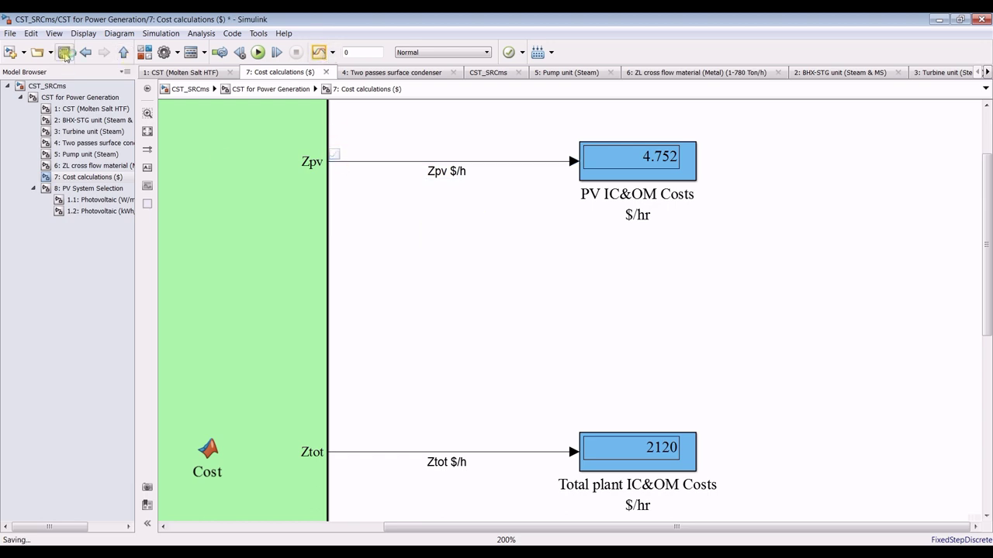
# Look over CST for Power Generation, then go to CST_SRCms top level and close the logging notice
pyautogui.click(81, 98)
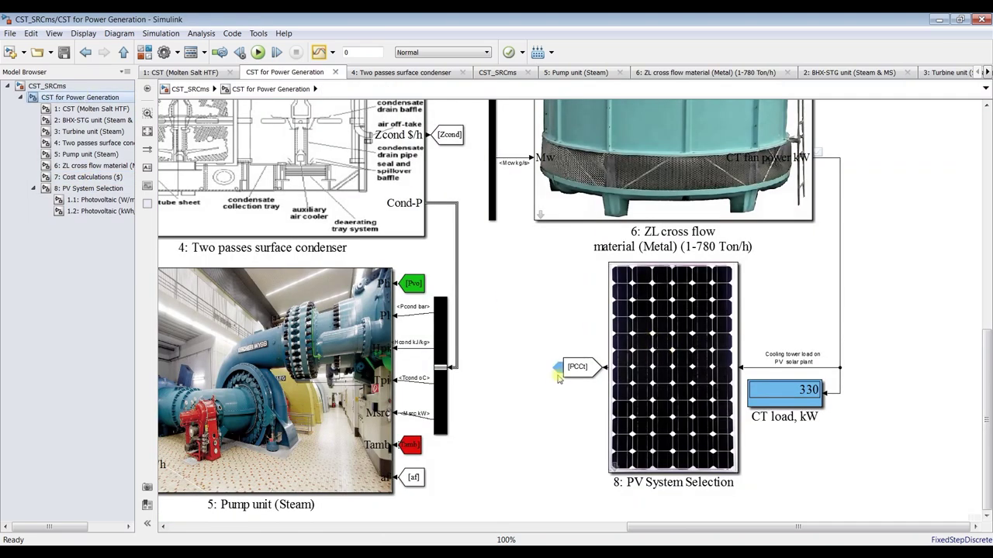
pyautogui.scroll(-4, 573, 341)
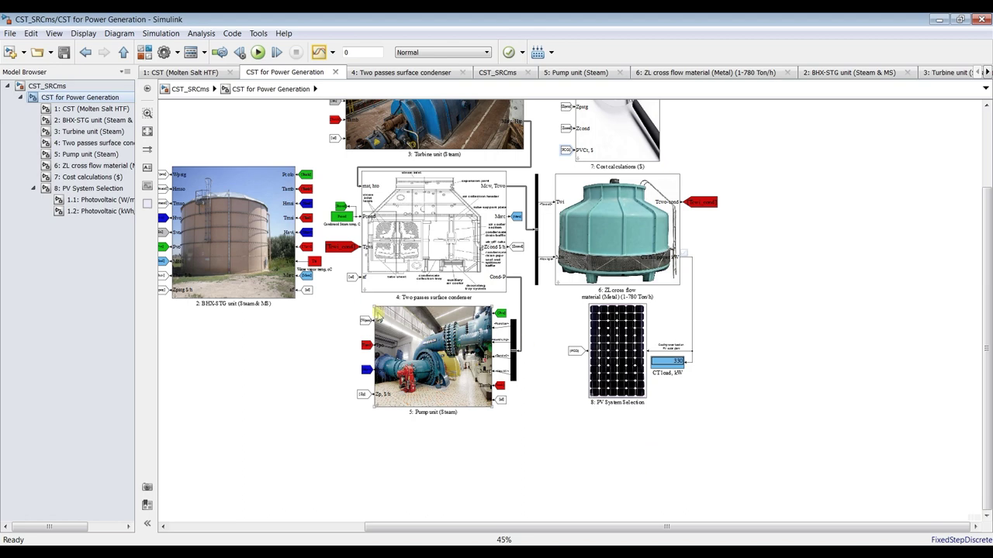
pyautogui.scroll(5, 374, 320)
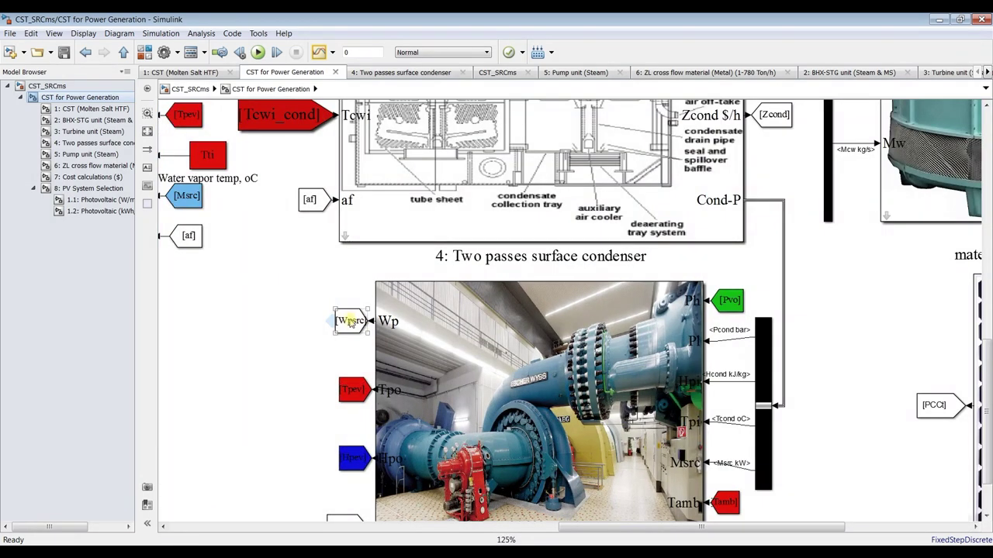
pyautogui.scroll(-4, 348, 322)
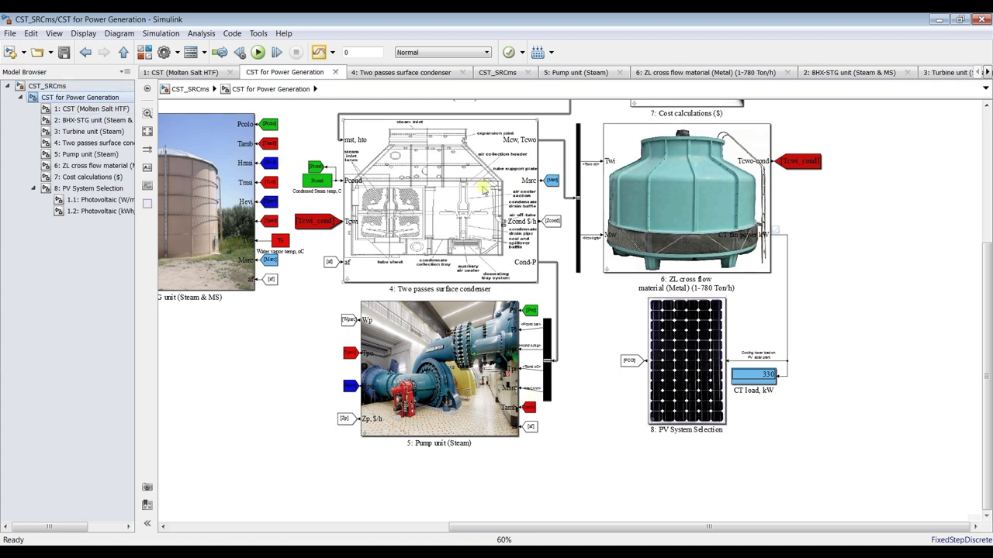
pyautogui.click(76, 89)
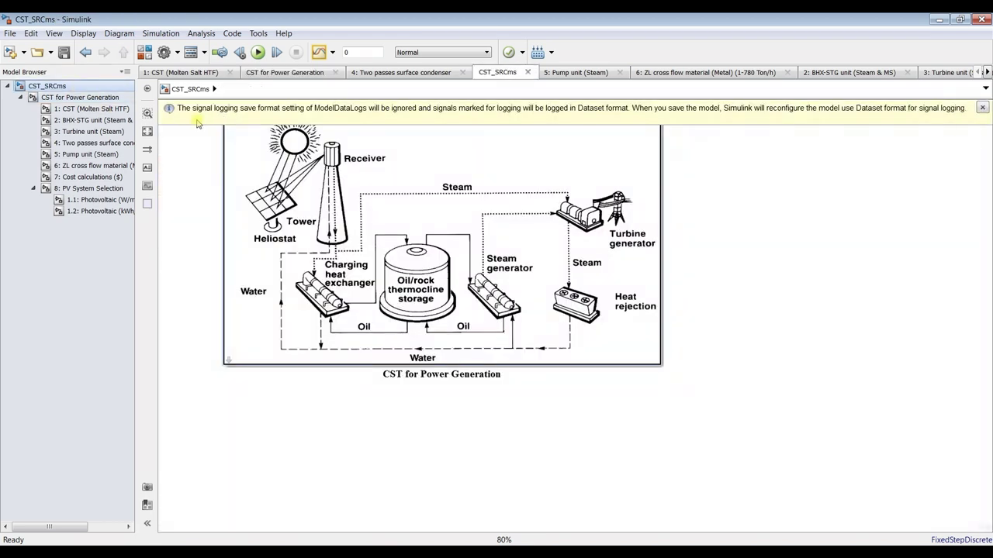
pyautogui.click(981, 109)
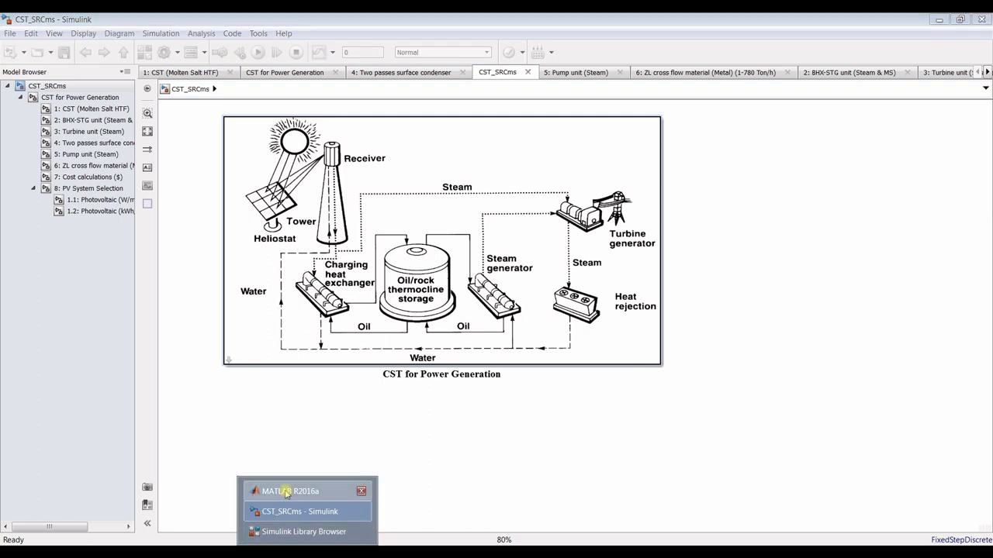
# Run clear,clc in the MATLAB Command Window
pyautogui.click(295, 495)
pyautogui.doubleClick(849, 477)
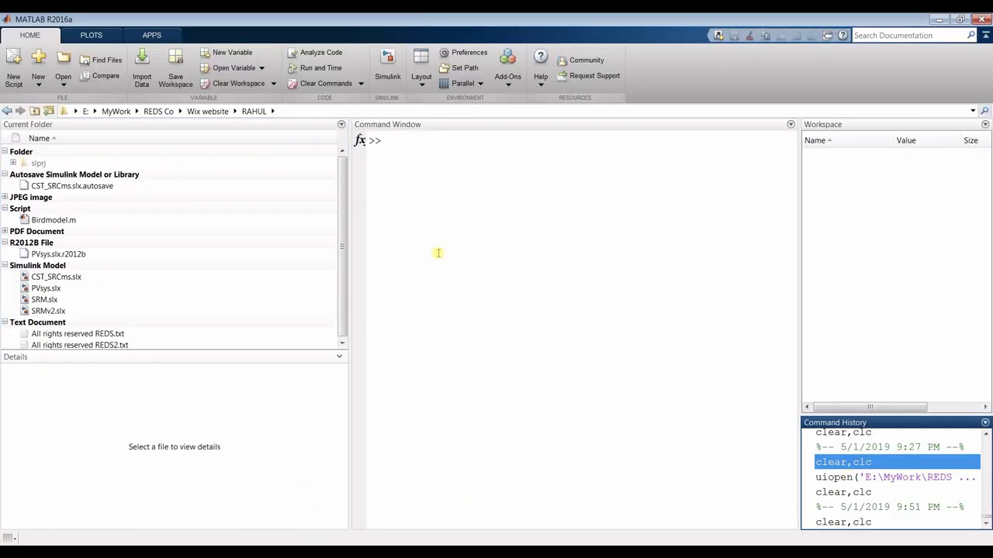
pyautogui.click(416, 162)
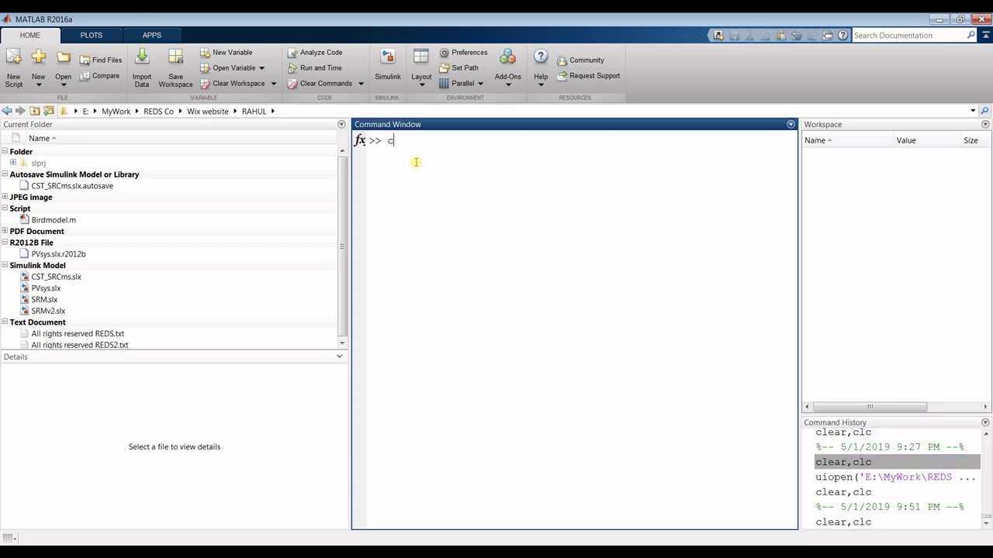
pyautogui.press('Return')
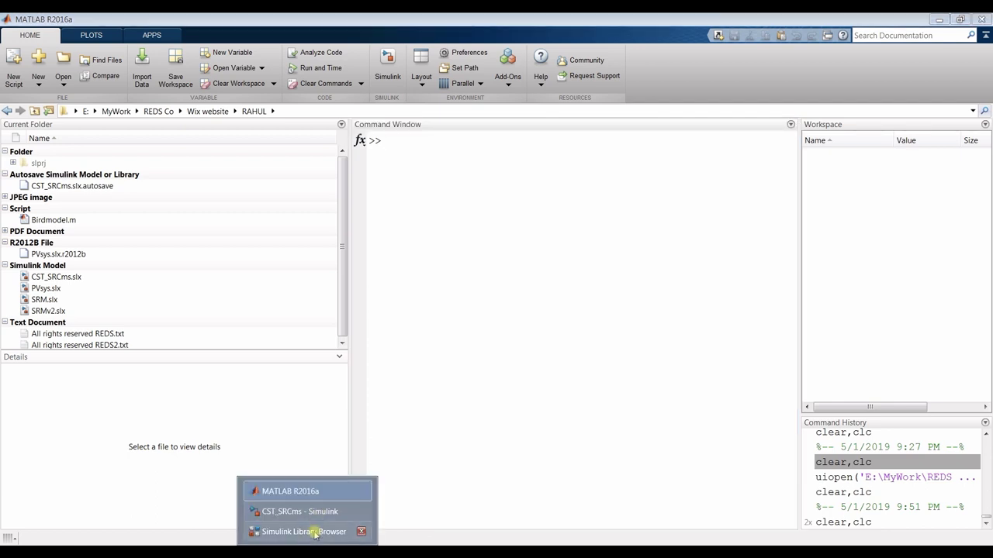
# Close the Simulink Library Browser and bring the CST_SRCms model to the front
pyautogui.click(321, 533)
pyautogui.click(860, 83)
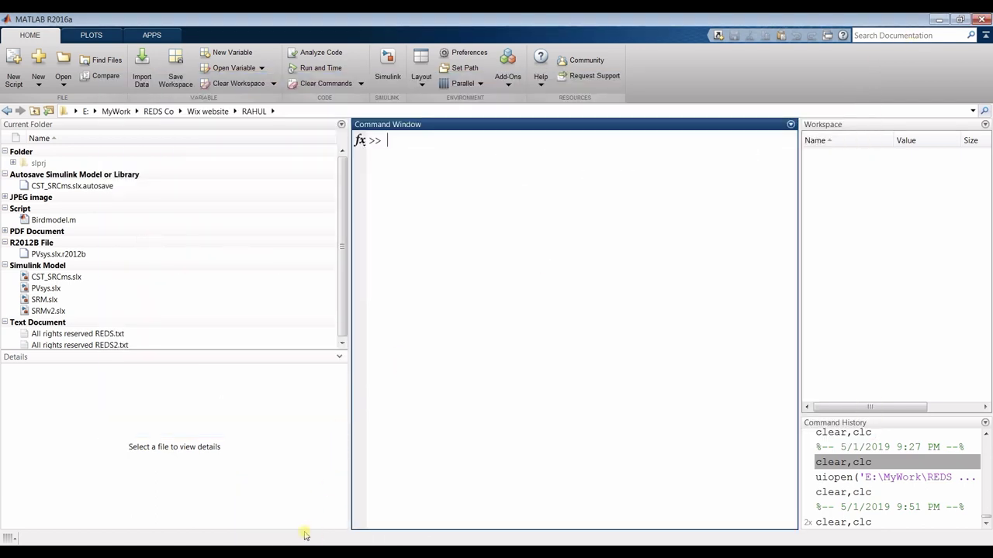
pyautogui.click(310, 532)
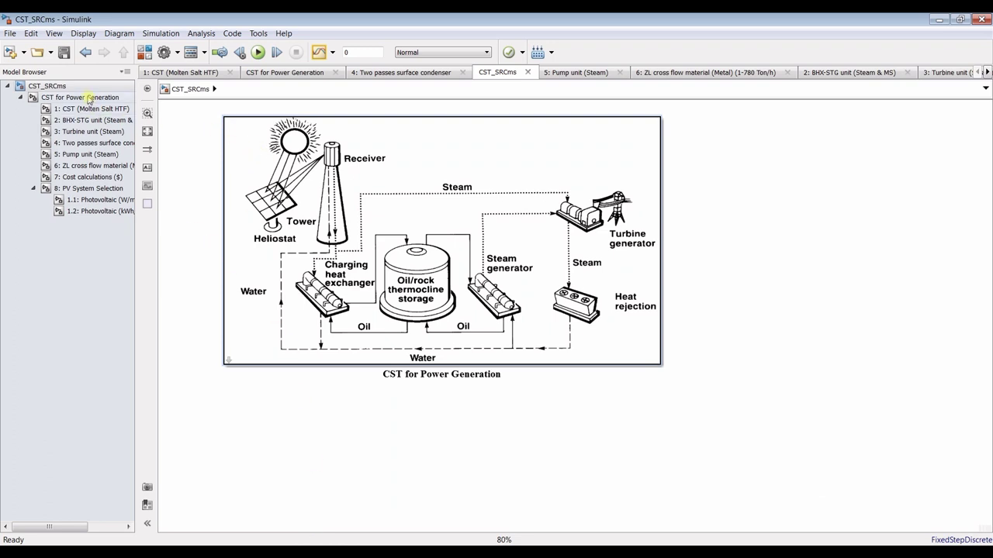
# Open the CST for Power Generation subsystem, fit it to view, and select the Is solar flux block
pyautogui.click(33, 188)
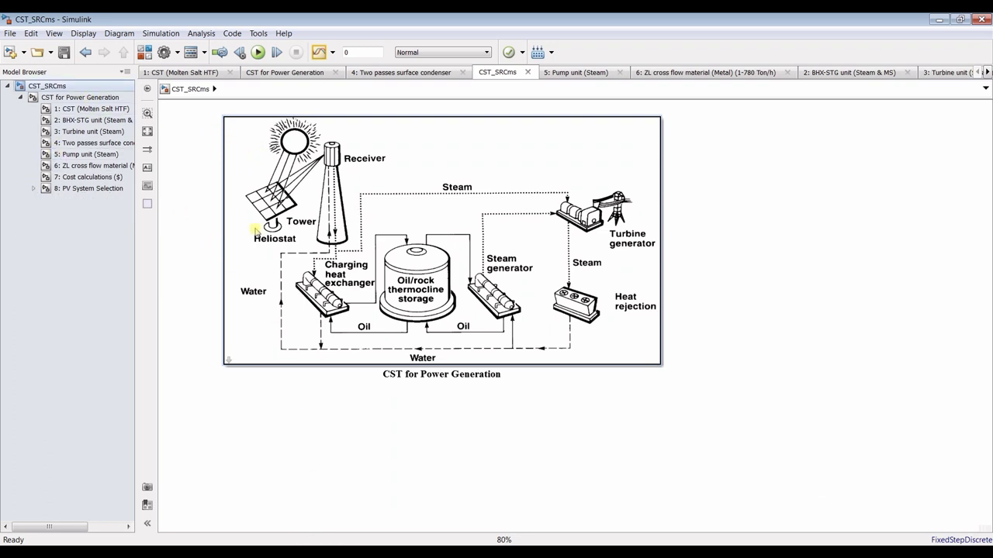
pyautogui.click(80, 98)
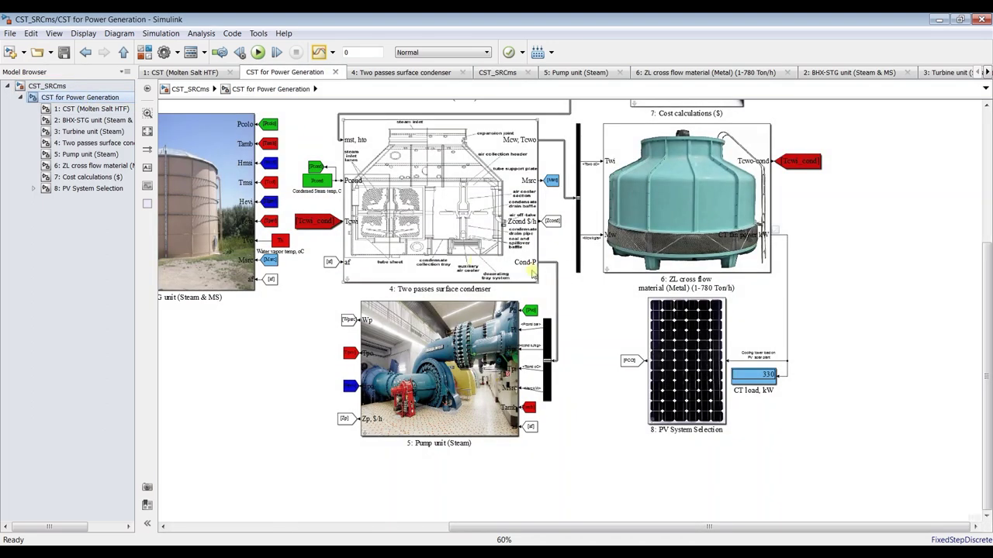
pyautogui.scroll(3, 968, 312)
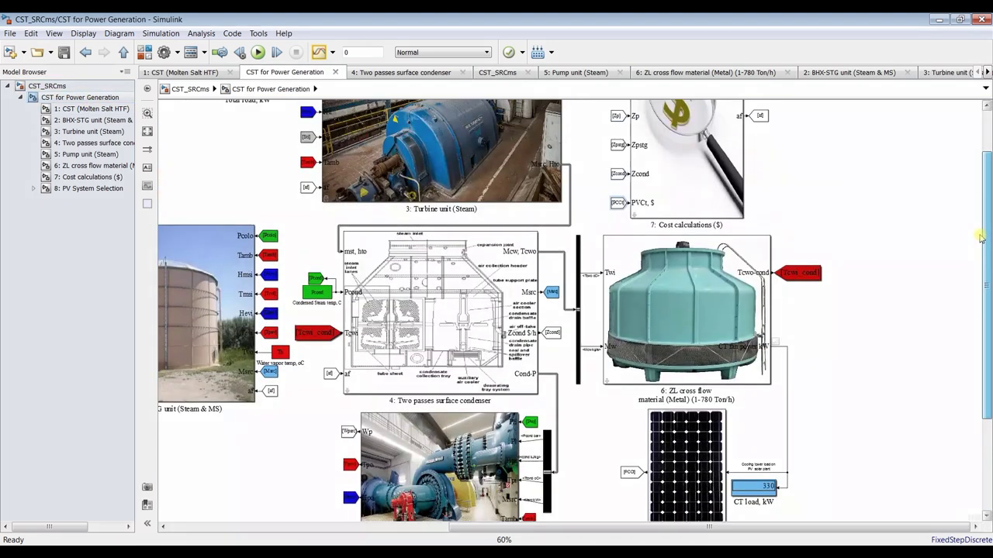
pyautogui.click(147, 132)
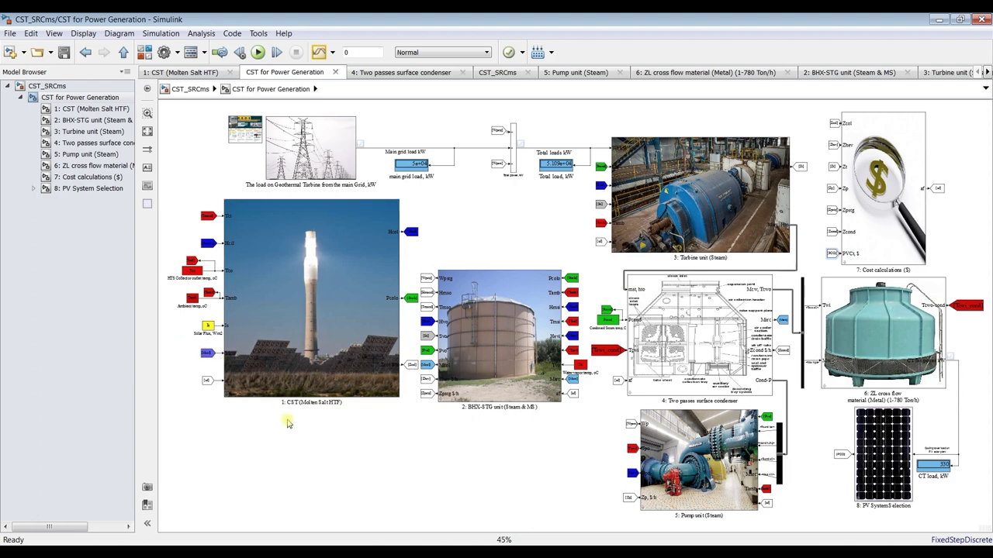
pyautogui.press('space')
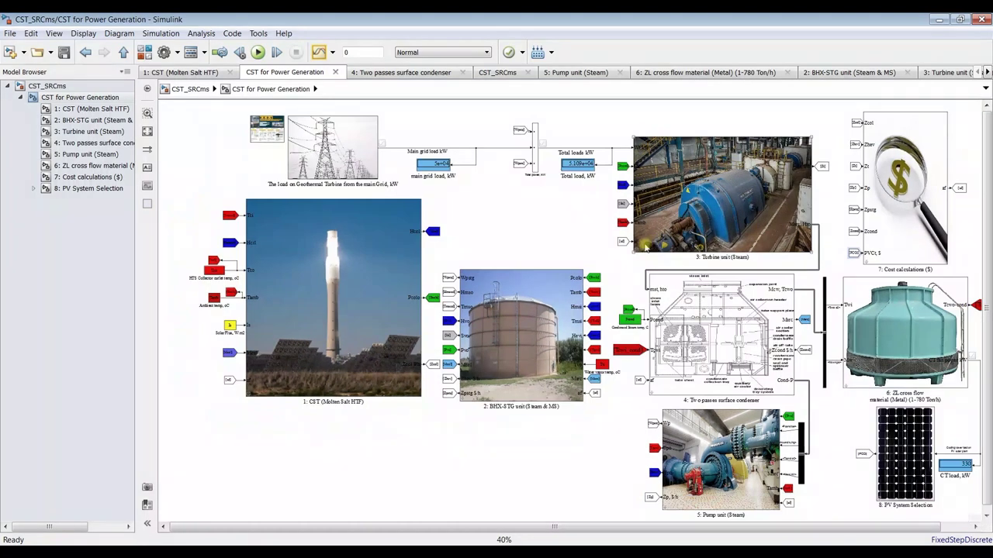
pyautogui.scroll(5, 190, 318)
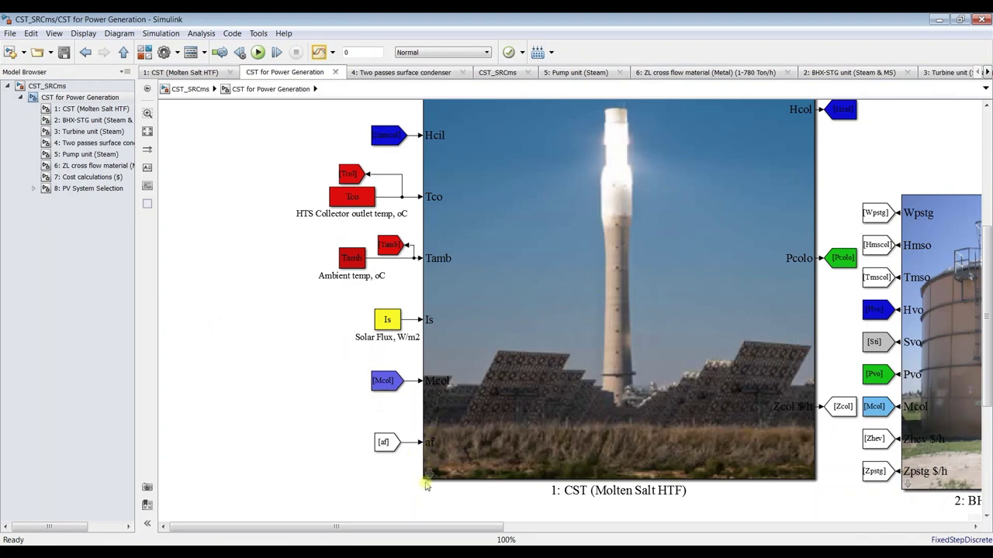
pyautogui.click(387, 320)
# Review the CST for Power Generation mask parameters, accept with OK, and re-enter the subsystem
pyautogui.click(48, 86)
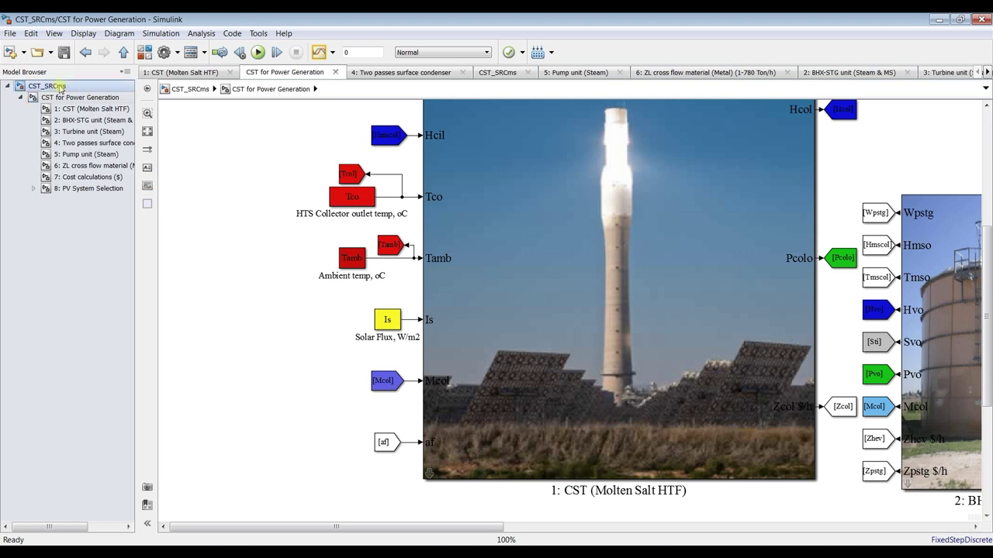
pyautogui.doubleClick(232, 161)
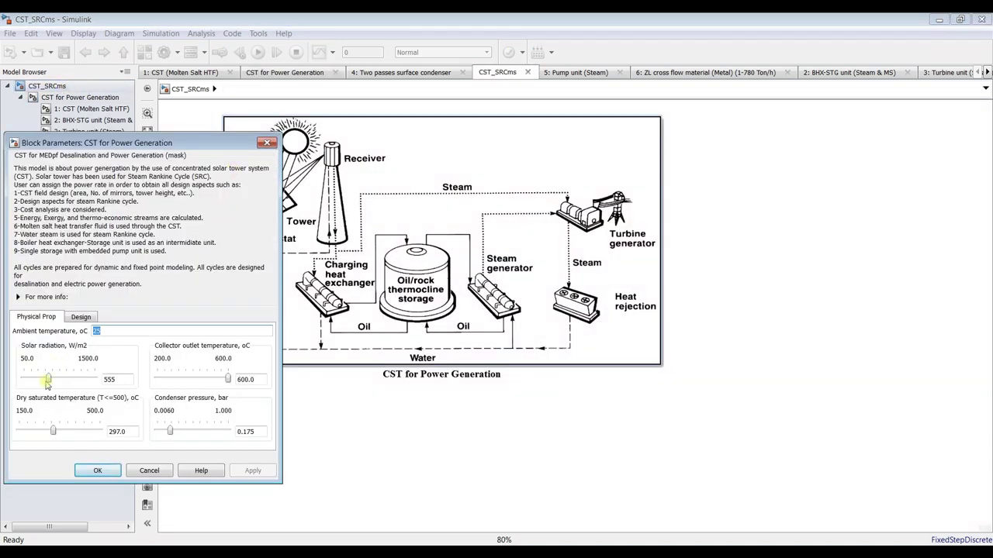
pyautogui.click(97, 471)
pyautogui.click(80, 97)
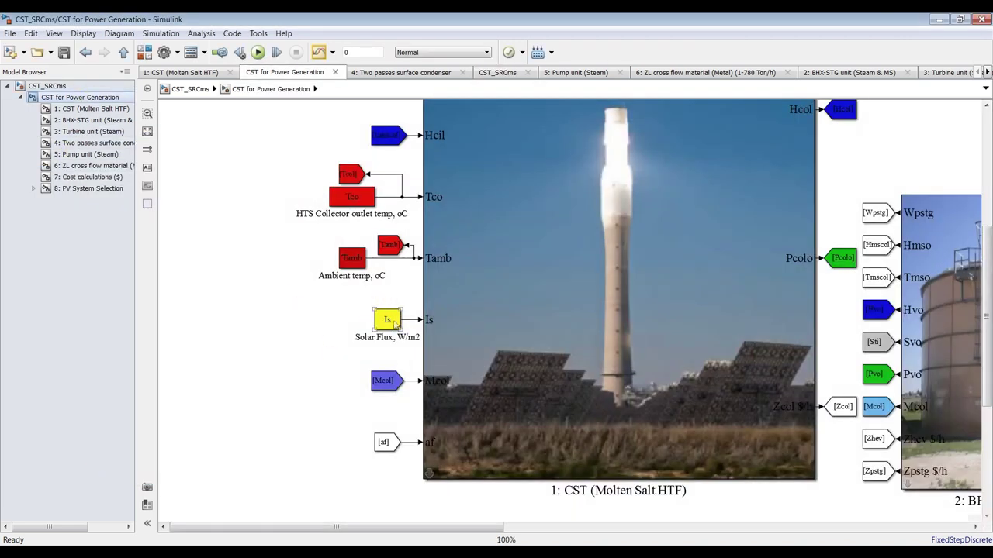
pyautogui.click(189, 190)
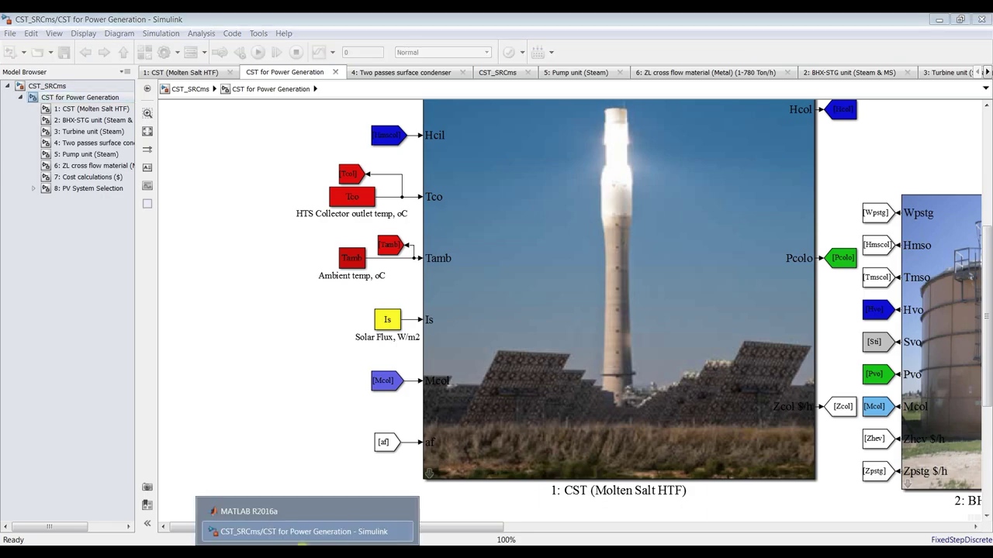
# Open SRMv2.slx from MATLAB's Current Folder
pyautogui.click(233, 510)
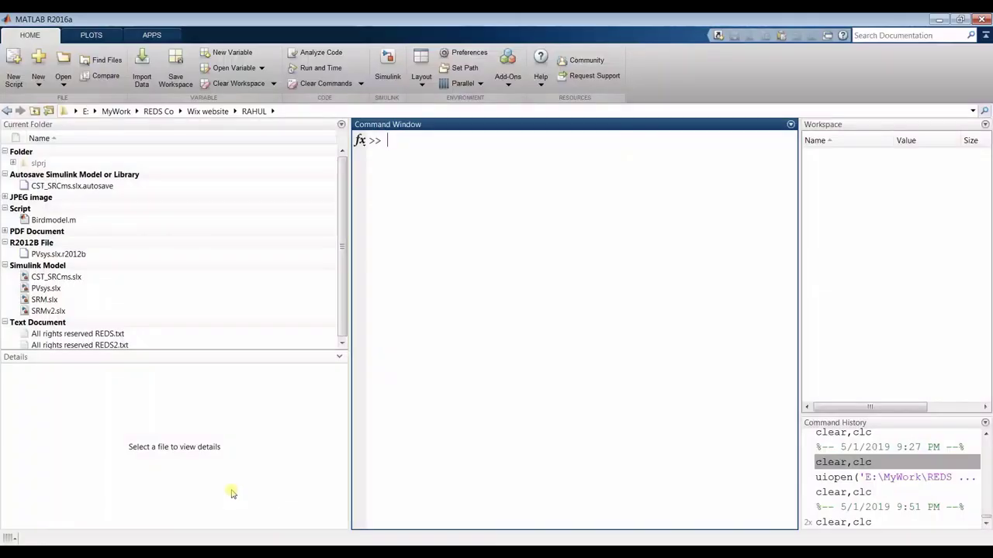
pyautogui.click(48, 311)
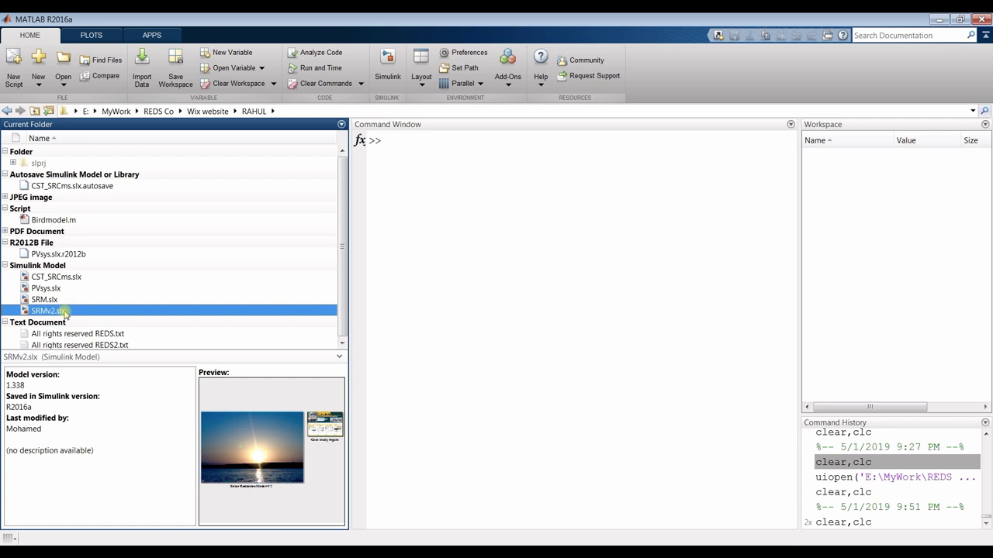
pyautogui.doubleClick(66, 311)
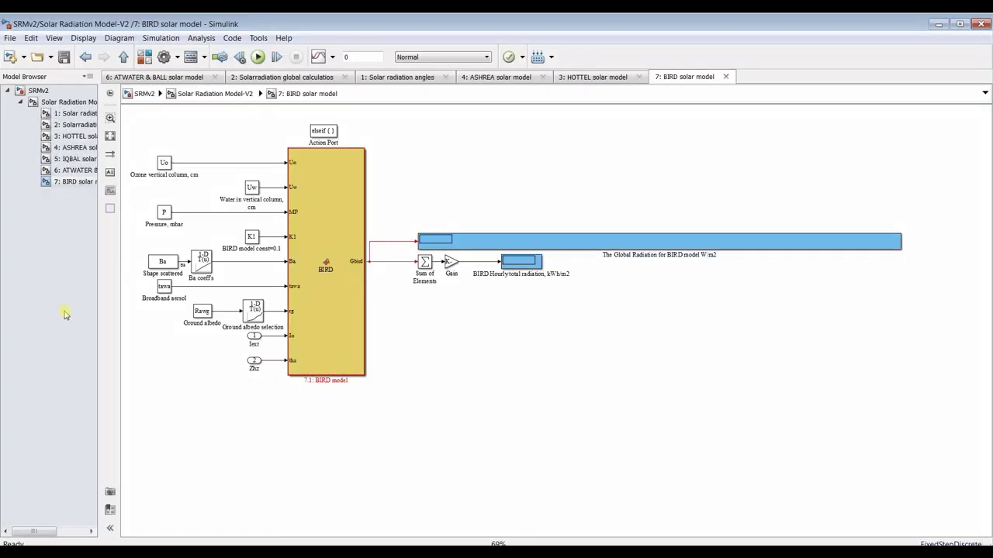
# Open the Solar Radiation Model-V2 subsystem of SRMv2, fitted to the window
pyautogui.click(17, 90)
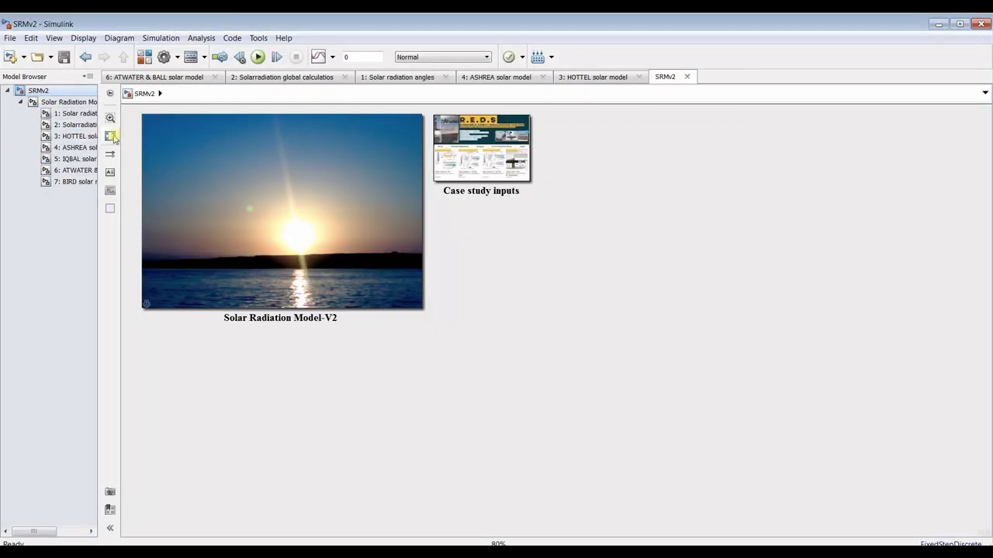
pyautogui.click(110, 135)
pyautogui.scroll(-3, 162, 140)
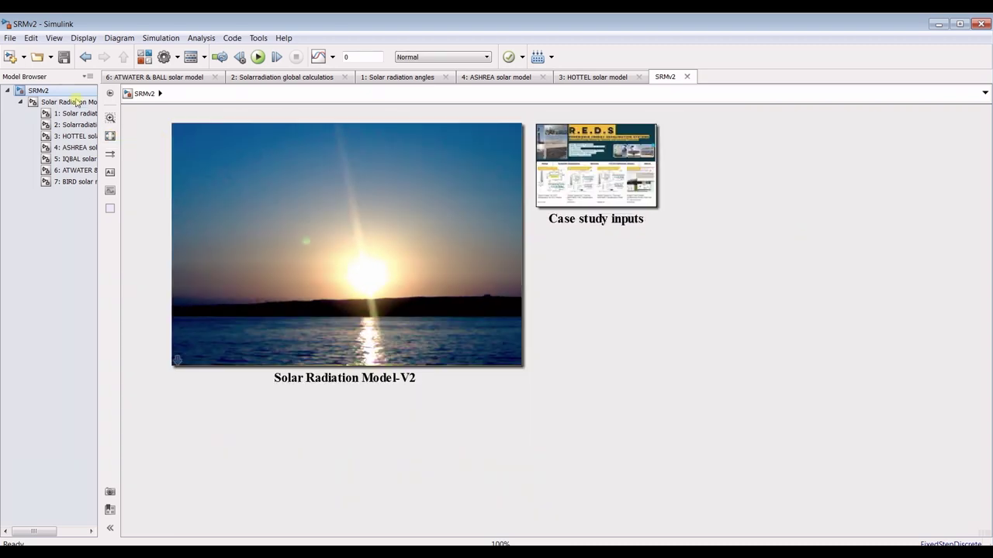
pyautogui.click(77, 103)
pyautogui.click(111, 136)
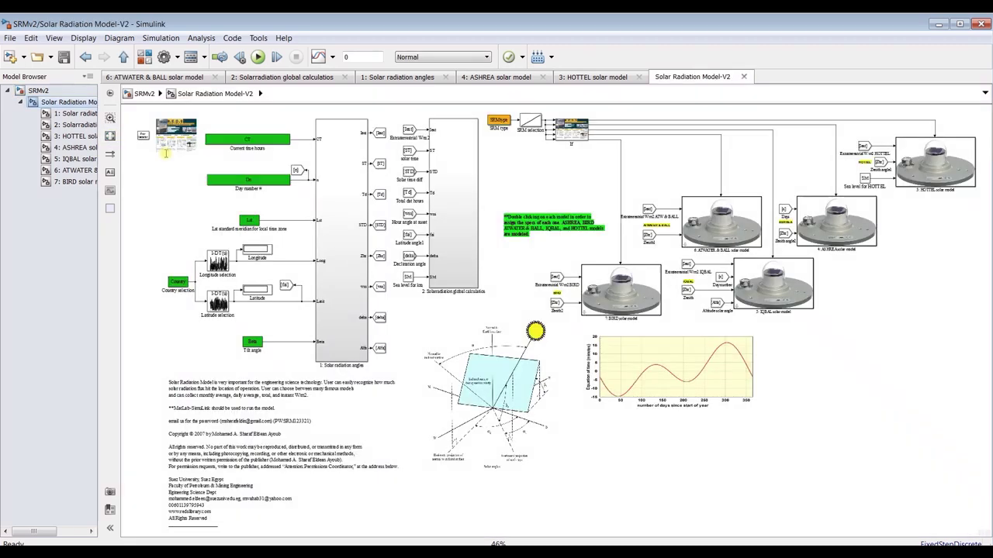
# Delete the copyright and description note, widen the subsystem names, and return to SRMv2 top level
pyautogui.moveTo(151, 381); pyautogui.dragTo(206, 448)
pyautogui.press('Delete')
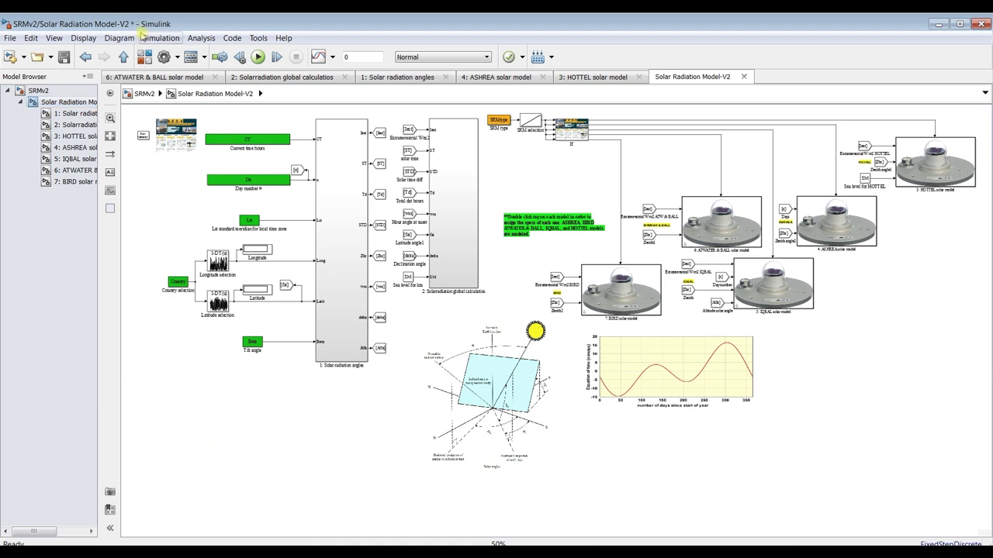
pyautogui.click(111, 139)
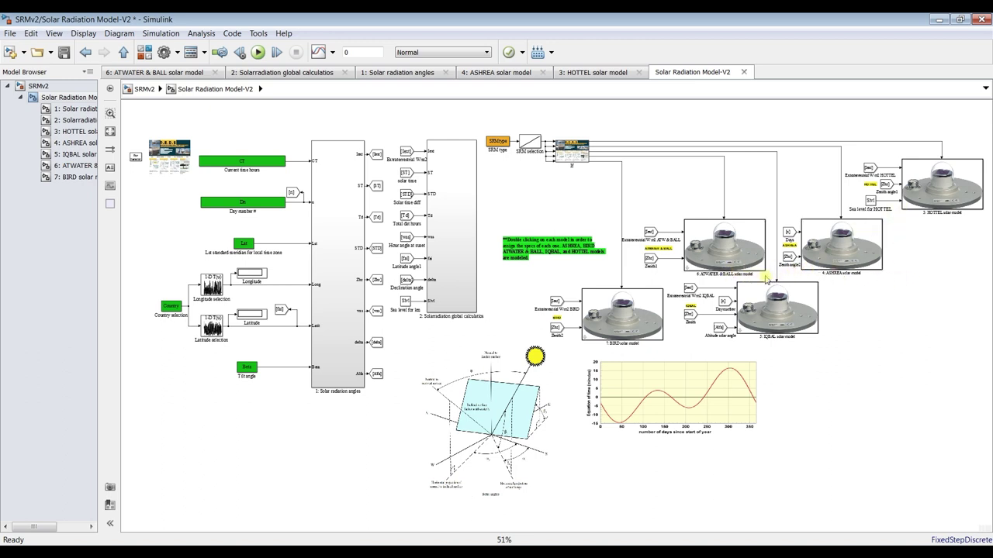
pyautogui.moveTo(99, 250); pyautogui.dragTo(117, 250)
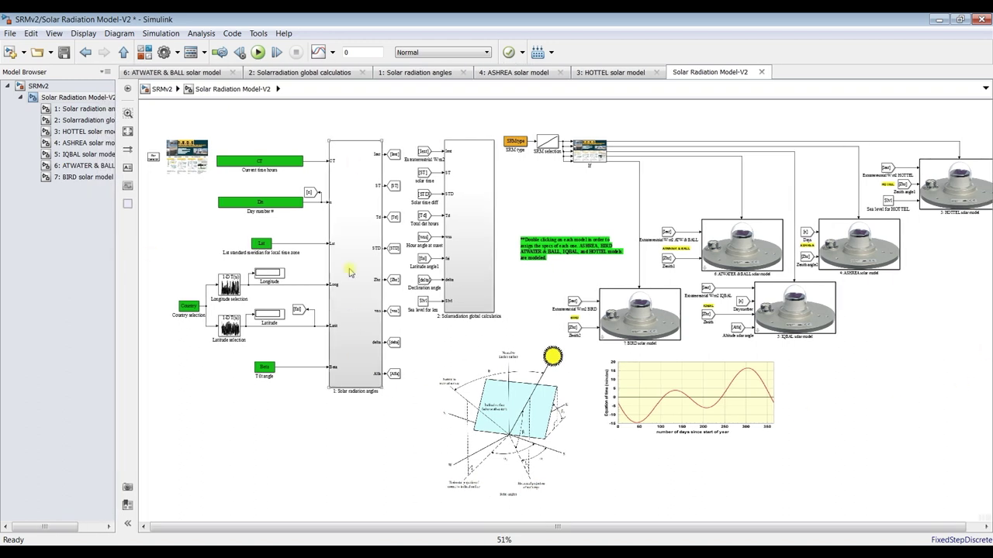
pyautogui.click(57, 87)
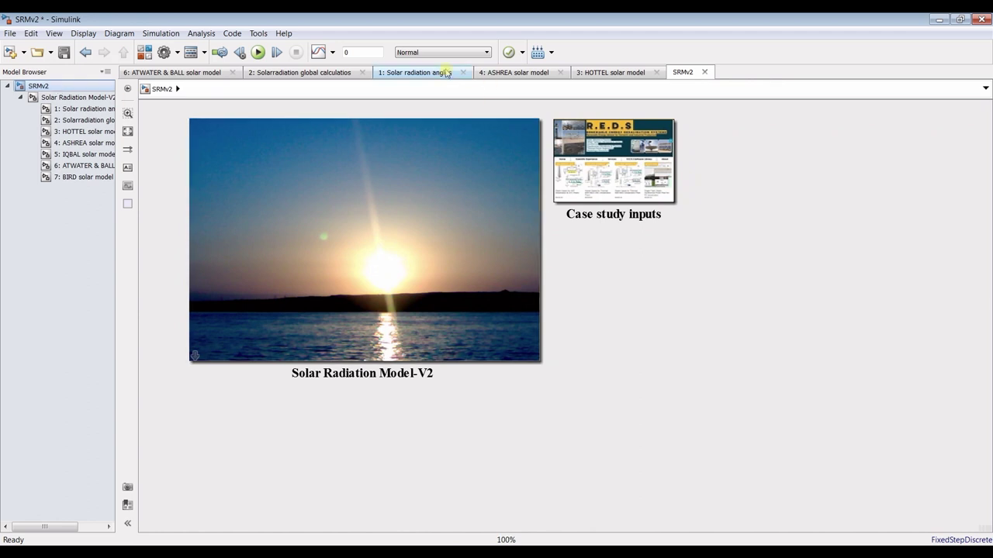
# Copy the Solar Radiation Model-V2 block, close SRMv2 without saving, and switch back to CST_SRCms
pyautogui.moveTo(749, 132); pyautogui.dragTo(369, 307)
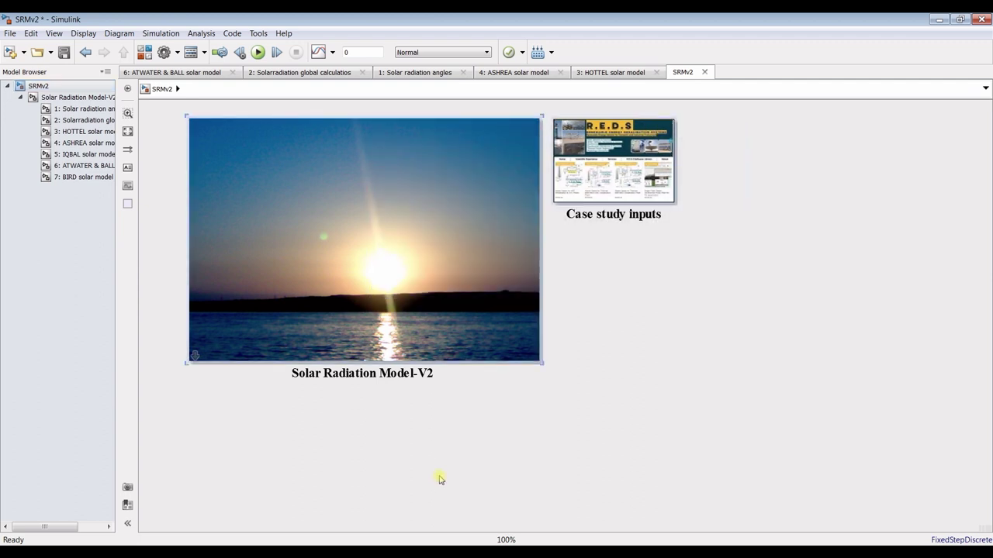
pyautogui.click(983, 19)
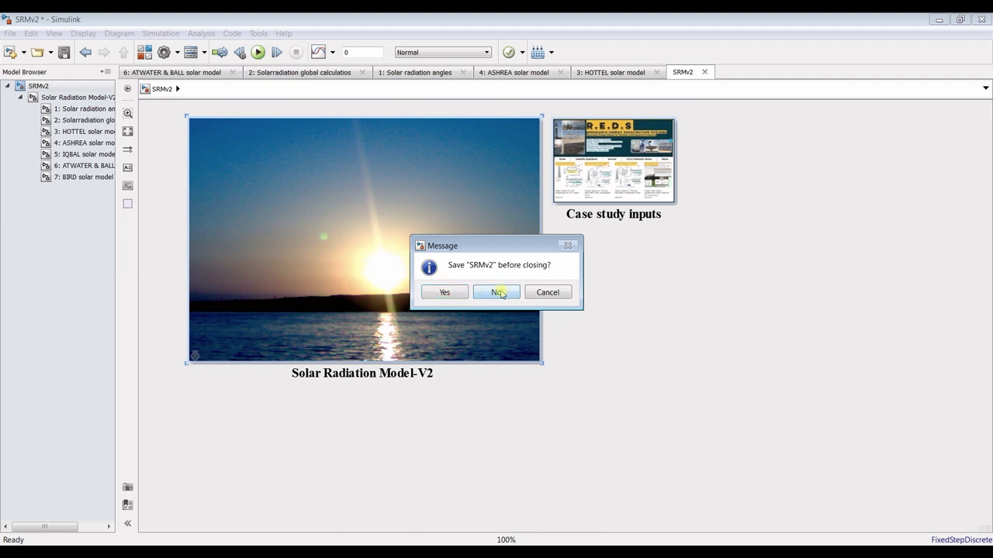
pyautogui.click(499, 292)
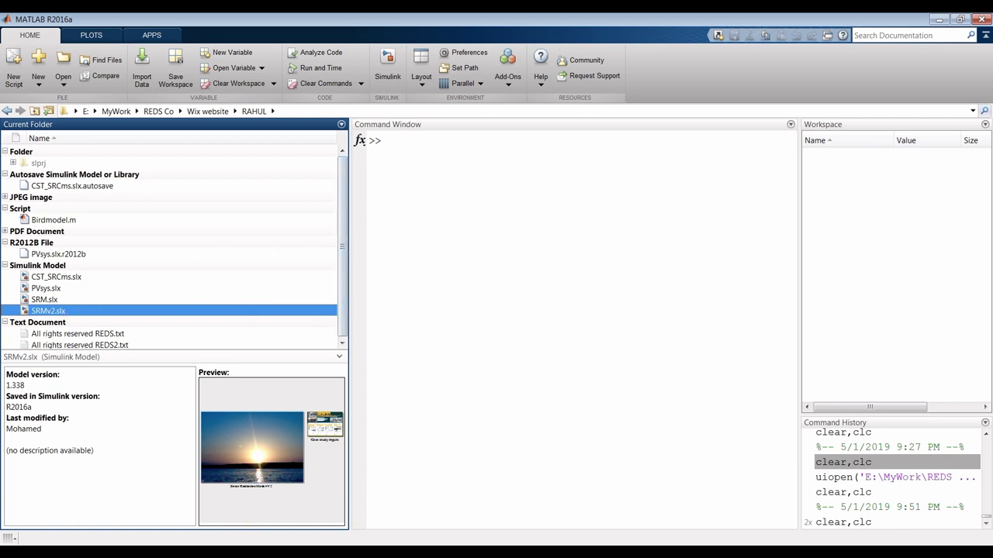
pyautogui.click(285, 533)
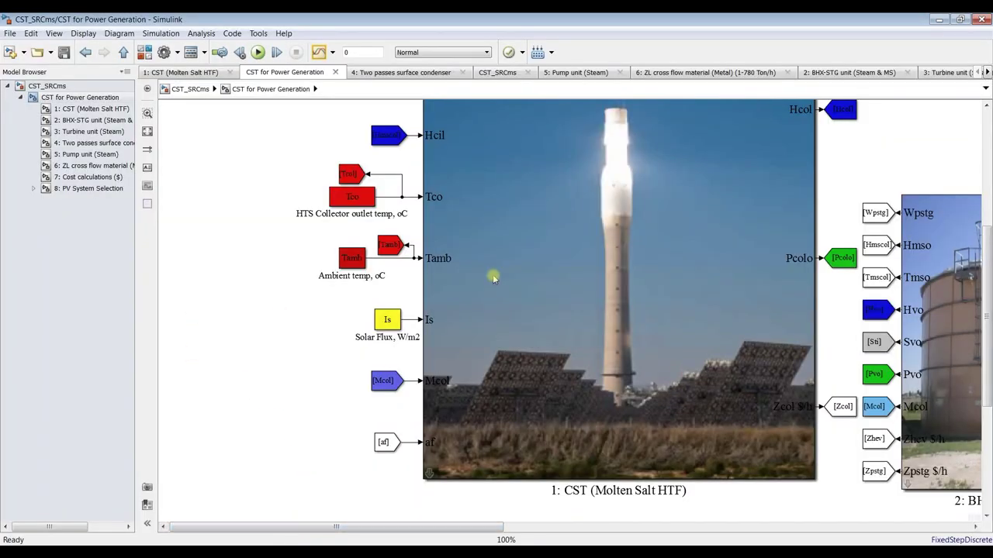
# Paste the Solar Radiation Model-V2 block, shrink it, and place it beside the Is input
pyautogui.scroll(-3, 858, 222)
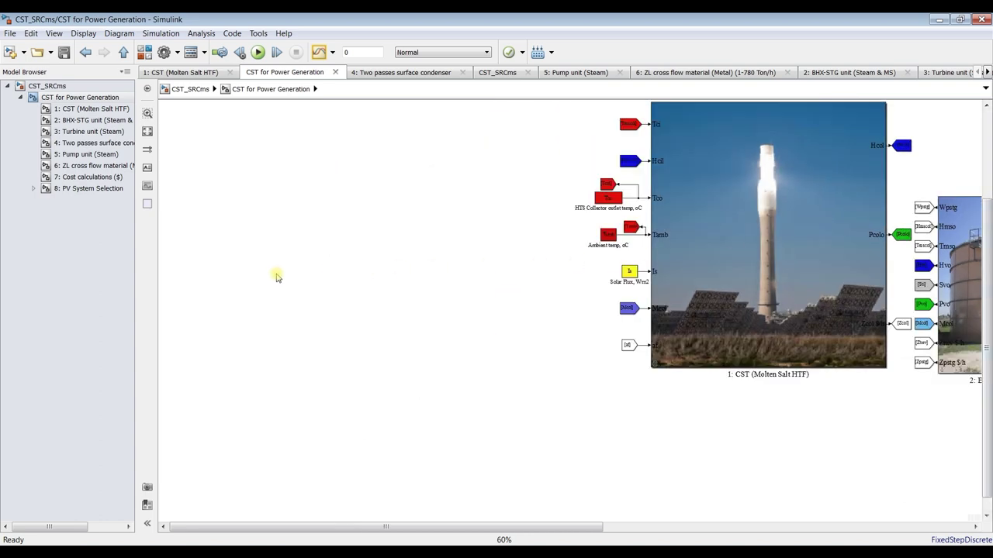
pyautogui.hotkey('ctrl', 'v')
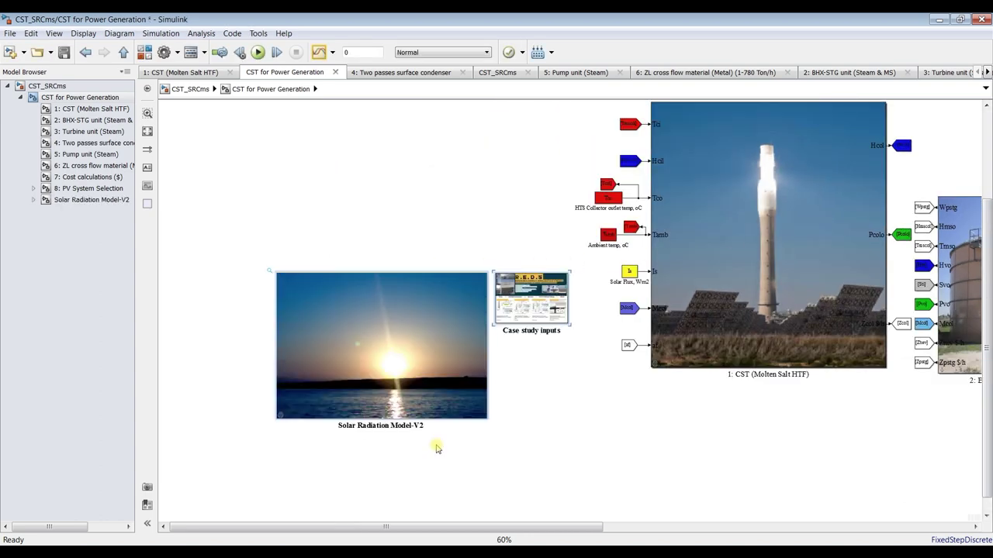
pyautogui.click(567, 377)
pyautogui.moveTo(537, 310); pyautogui.dragTo(314, 240)
pyautogui.click(310, 346)
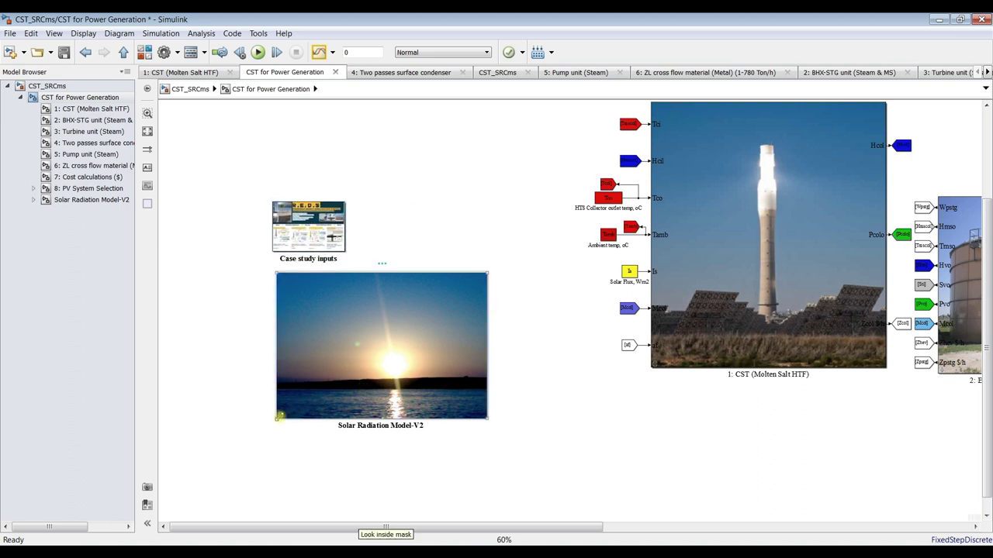
pyautogui.moveTo(277, 418); pyautogui.dragTo(382, 338)
pyautogui.moveTo(443, 308); pyautogui.dragTo(534, 277)
pyautogui.moveTo(323, 220); pyautogui.dragTo(525, 193)
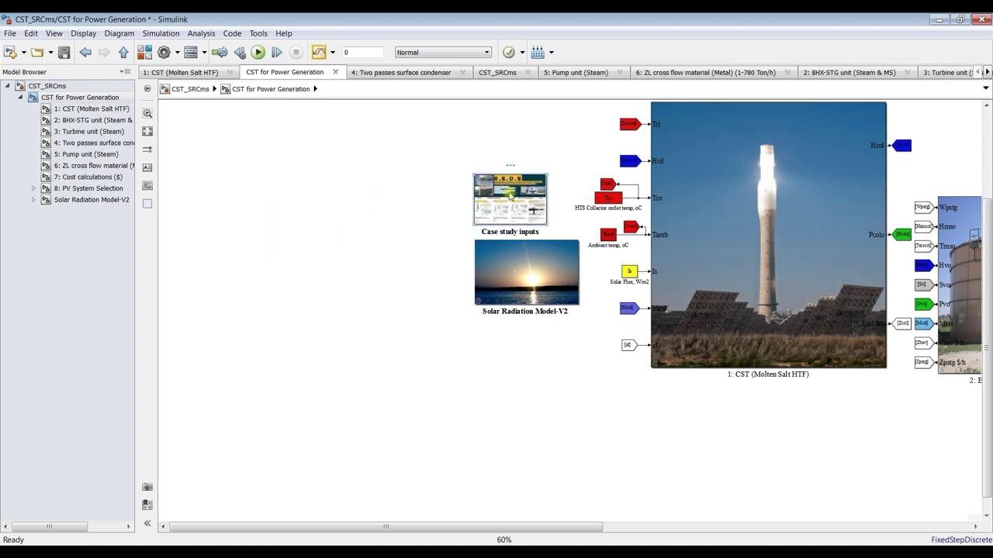
# Check the Case study inputs notes, then delete the Case study inputs block
pyautogui.doubleClick(509, 197)
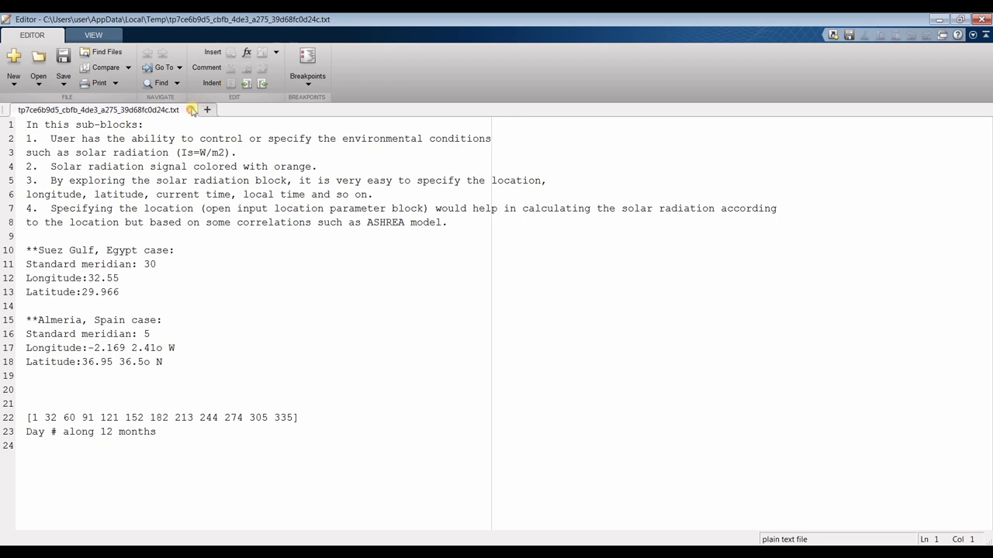
pyautogui.hotkey('alt', 'Tab')
pyautogui.moveTo(403, 167); pyautogui.dragTo(501, 206)
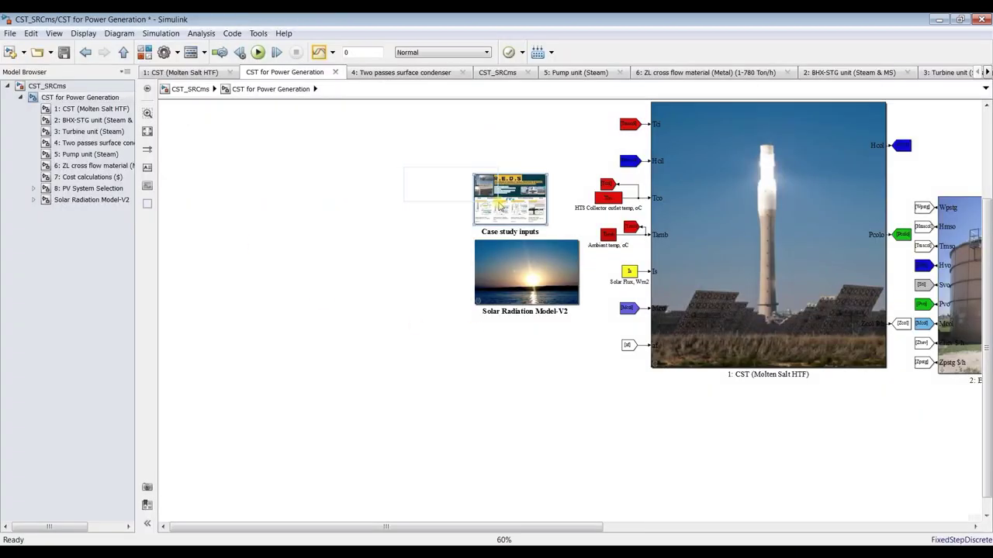
pyautogui.press('Delete')
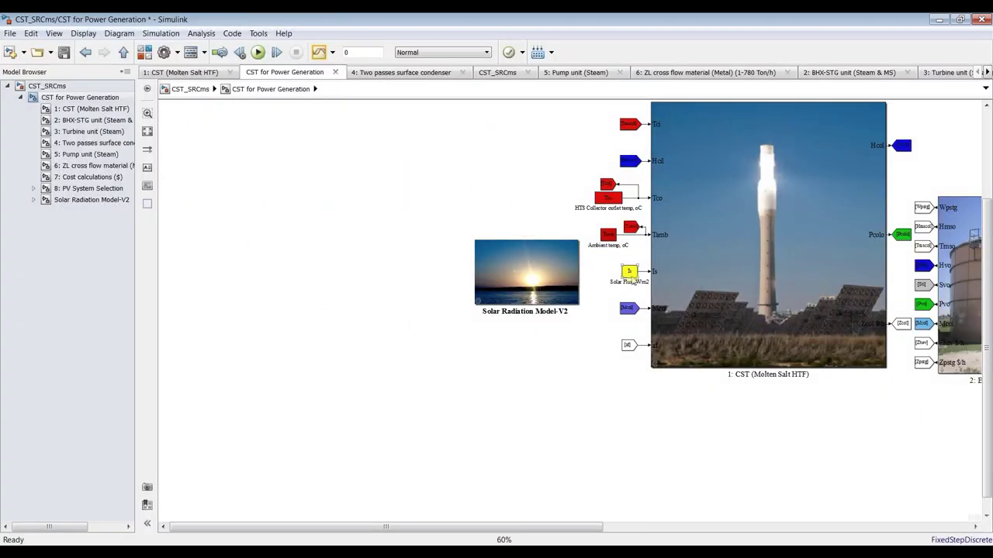
# Rename the pasted block to '9: Solar Radiation Model-V2'
pyautogui.scroll(3, 656, 276)
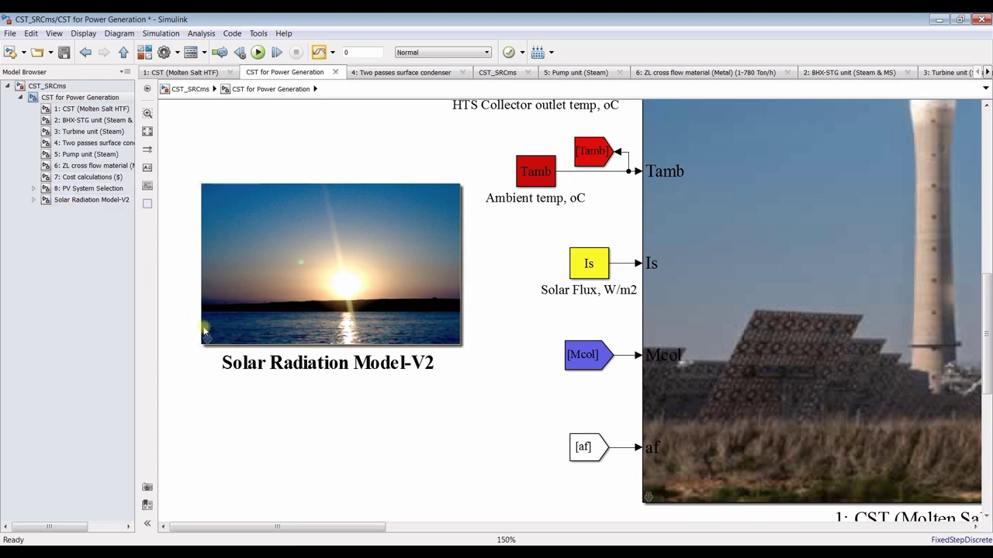
pyautogui.click(223, 363)
pyautogui.write('9:')
pyautogui.click(258, 398)
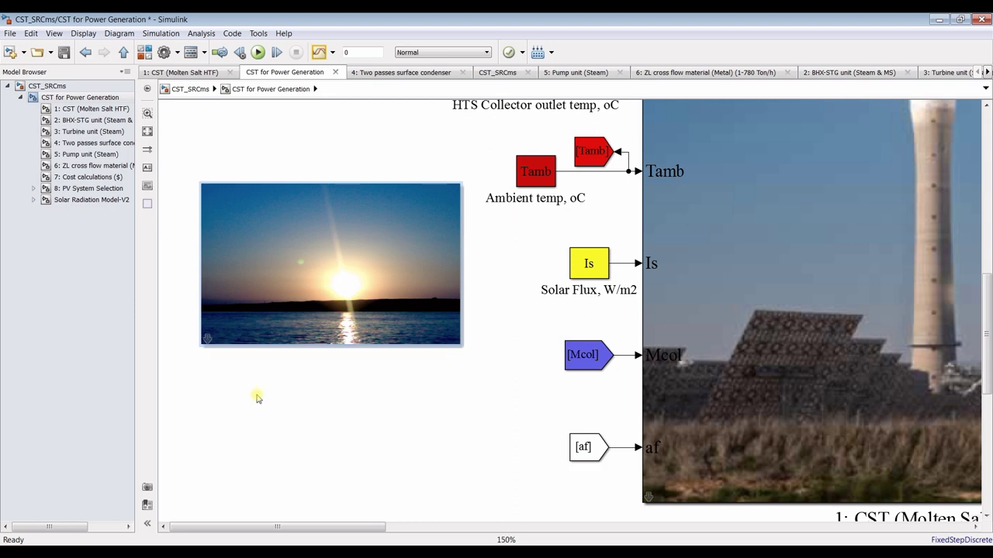
# Change the Solar Radiation Model-V2 block label's font style via Format > Font Style
pyautogui.scroll(-3, 361, 349)
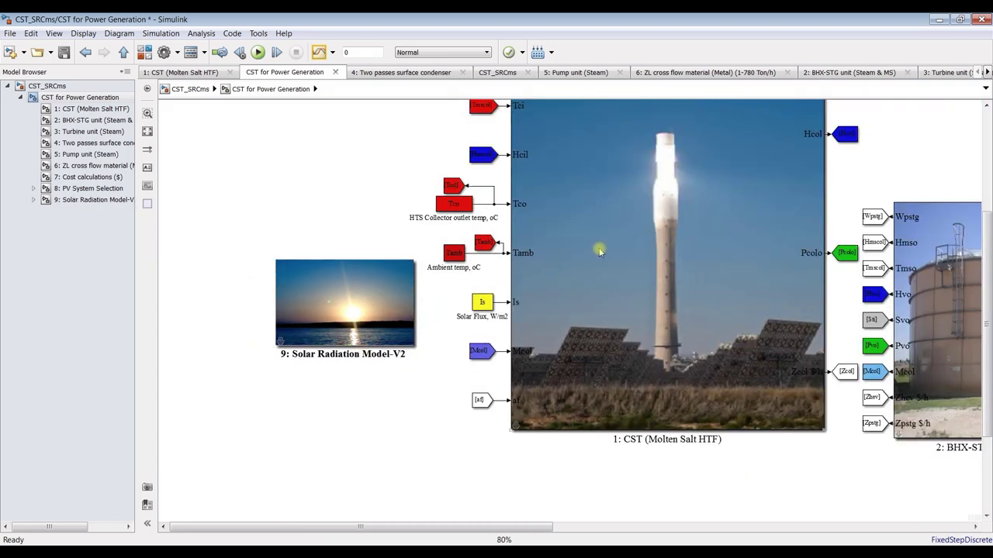
pyautogui.click(344, 285)
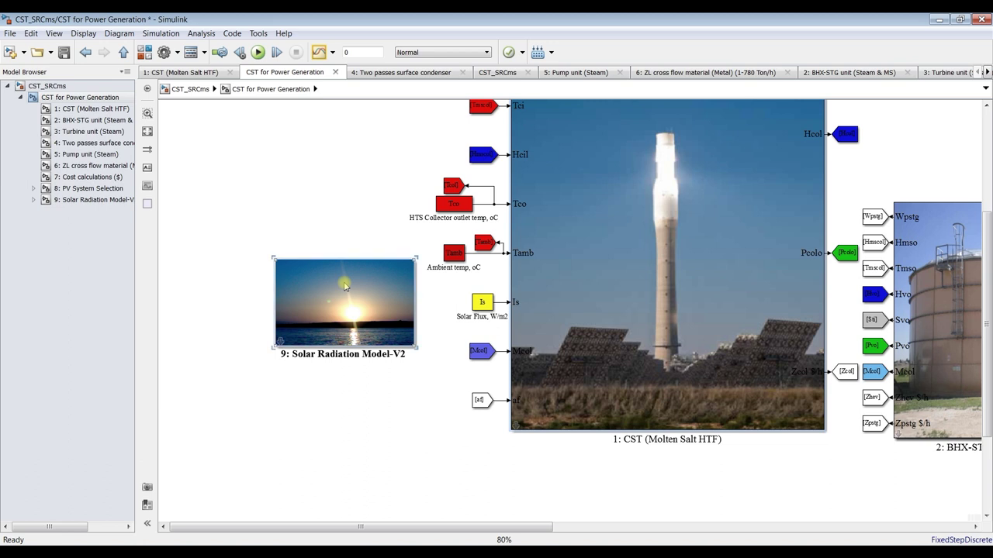
pyautogui.rightClick(658, 186)
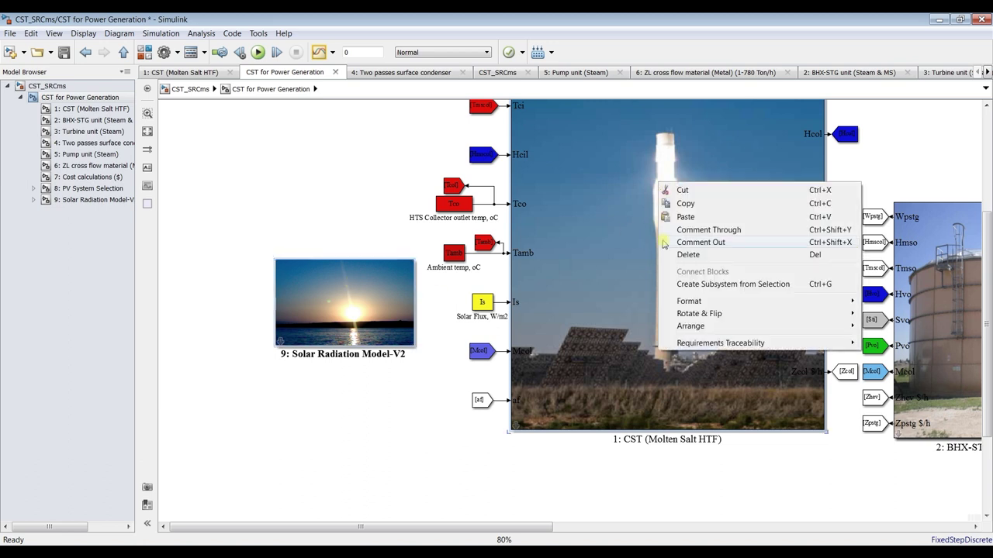
pyautogui.moveTo(705, 303)
pyautogui.click(885, 304)
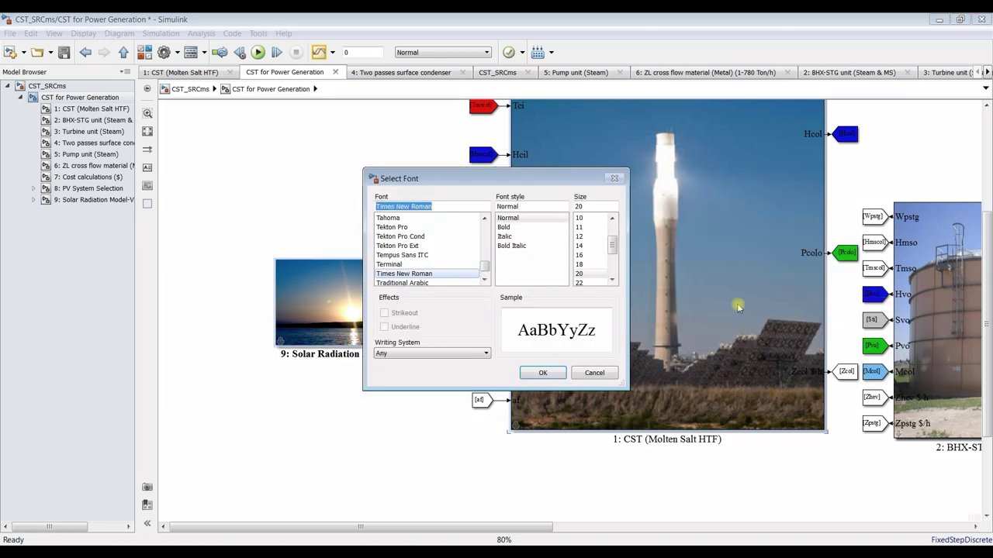
pyautogui.click(541, 373)
pyautogui.click(361, 402)
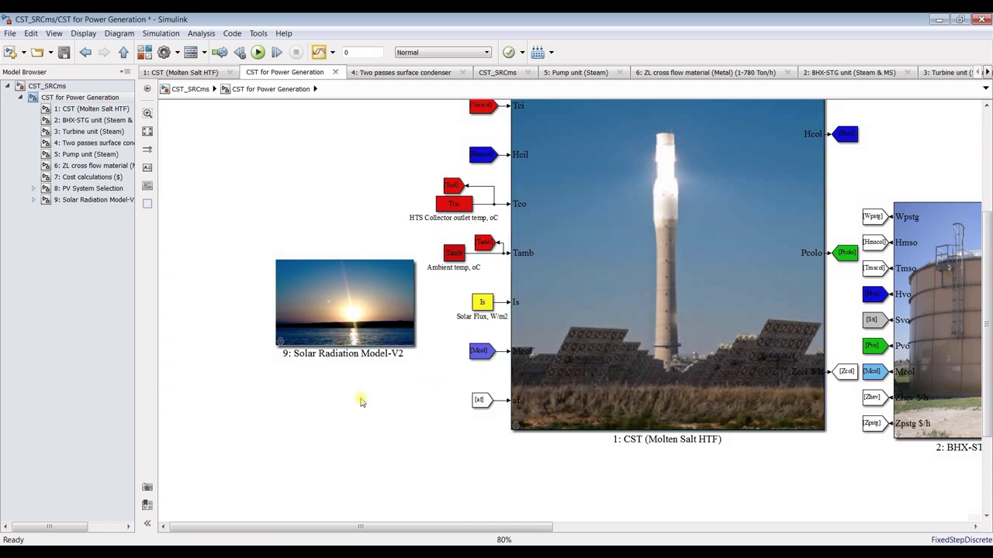
# Disconnect the Is source from CST, move it below the solar block, and end it in a Terminator
pyautogui.click(476, 304)
pyautogui.moveTo(475, 305); pyautogui.dragTo(454, 305)
pyautogui.press('Delete')
pyautogui.moveTo(460, 307); pyautogui.dragTo(346, 377)
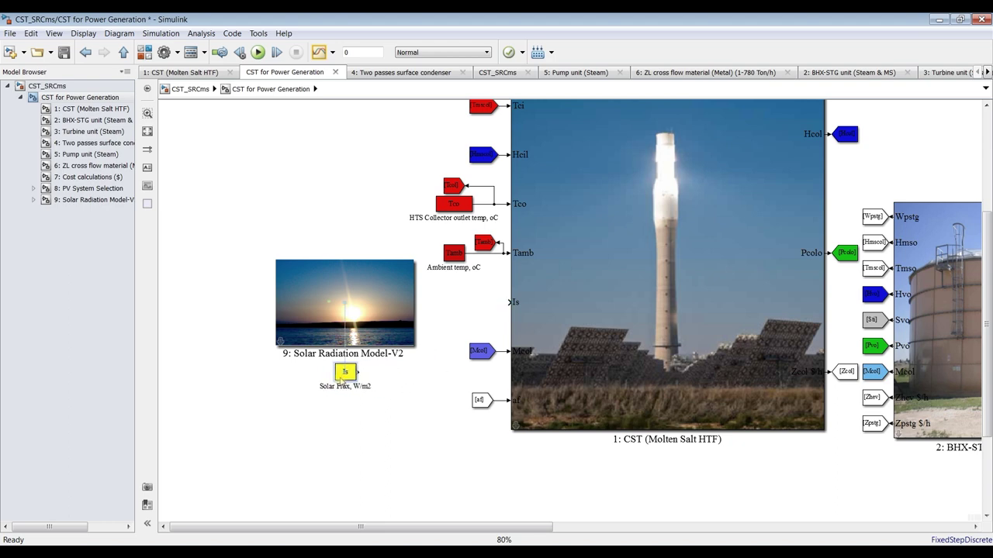
pyautogui.click(145, 52)
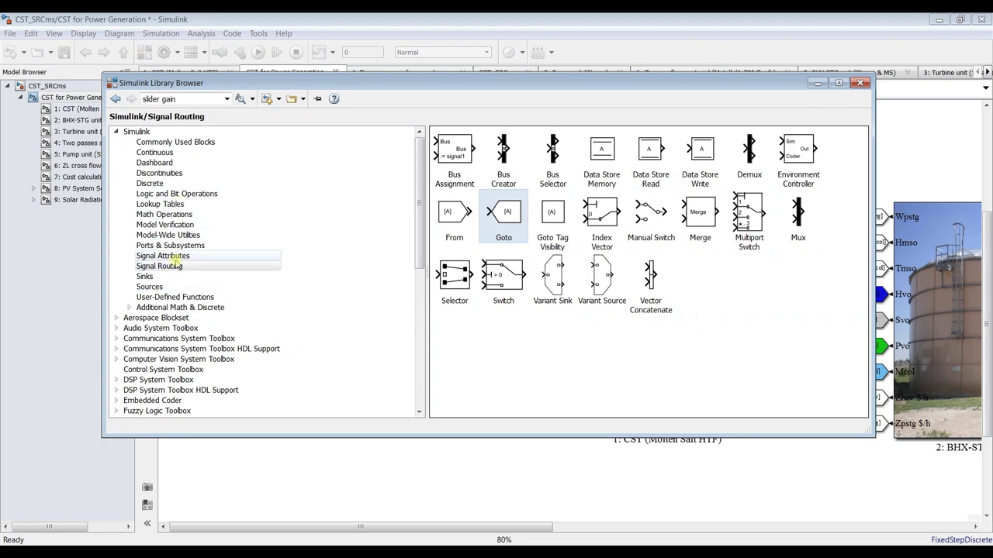
pyautogui.click(162, 277)
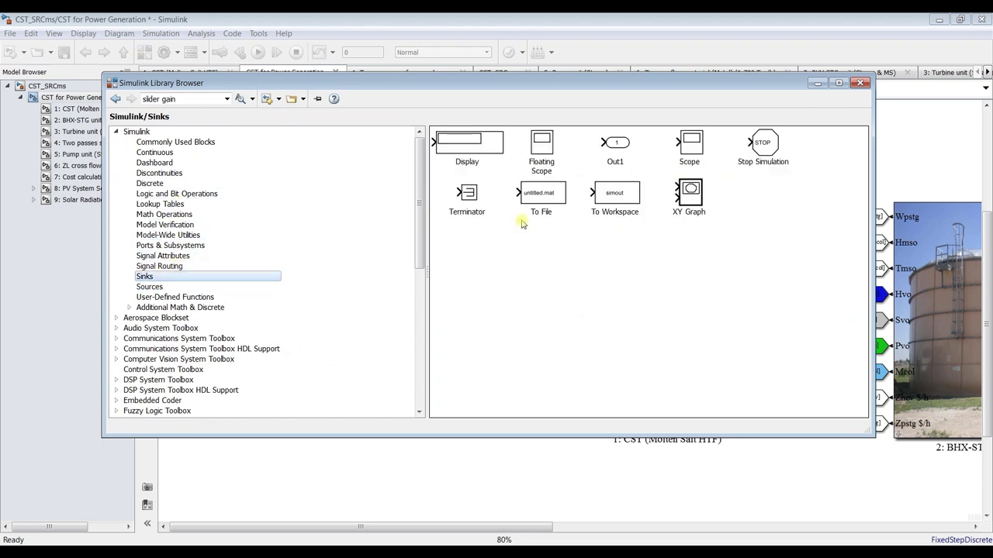
pyautogui.moveTo(470, 193); pyautogui.dragTo(373, 373)
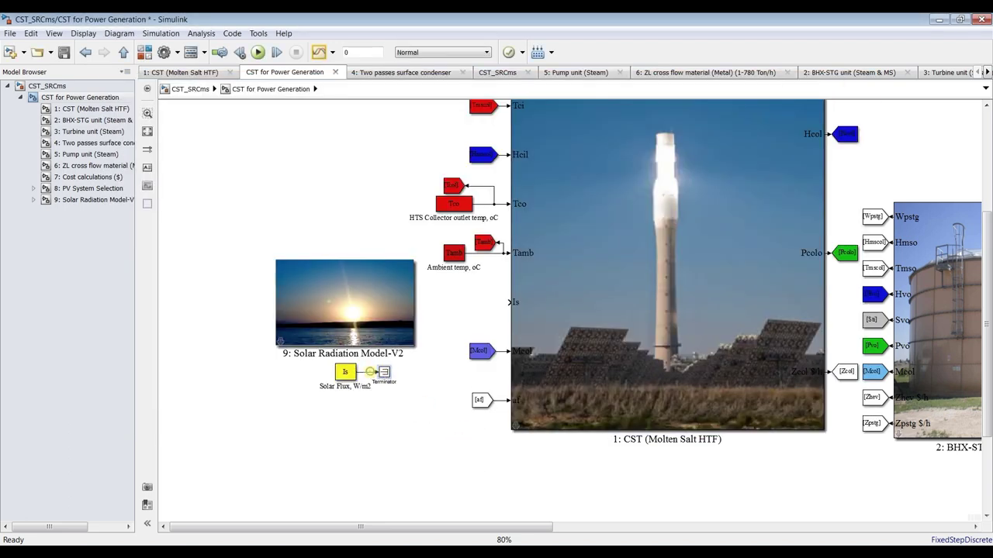
pyautogui.click(48, 86)
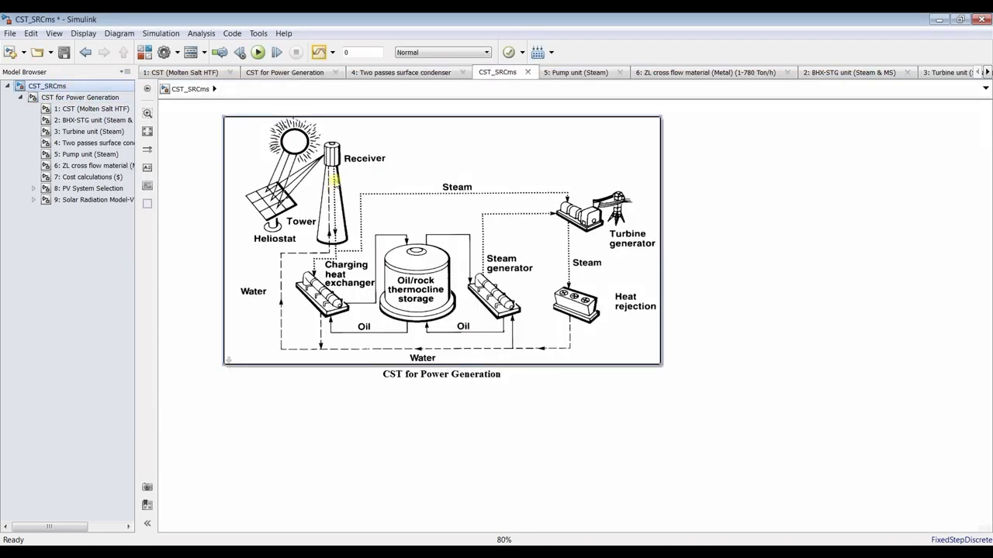
# Open the CST for Power Generation mask editor on its Parameters & Dialog pane
pyautogui.rightClick(430, 153)
pyautogui.moveTo(570, 241)
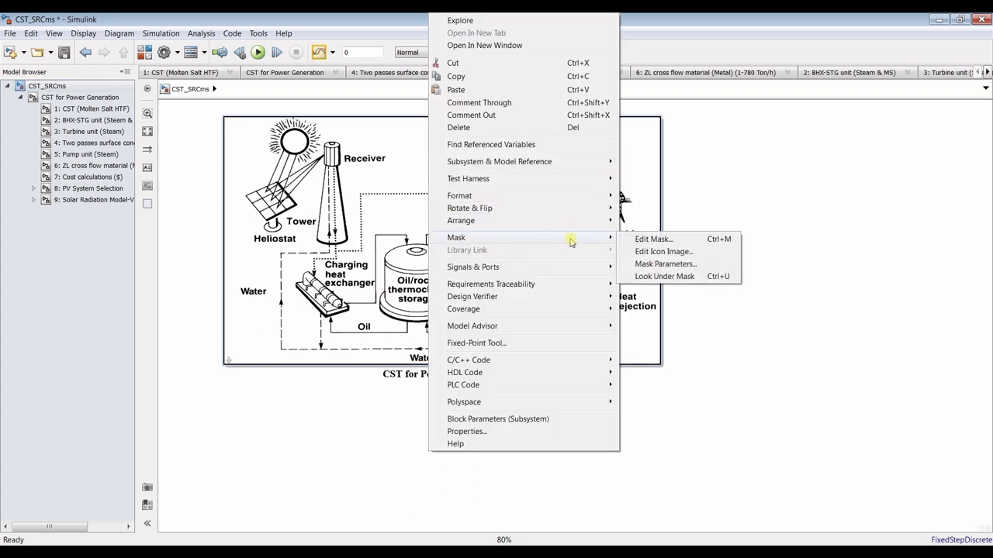
pyautogui.click(630, 240)
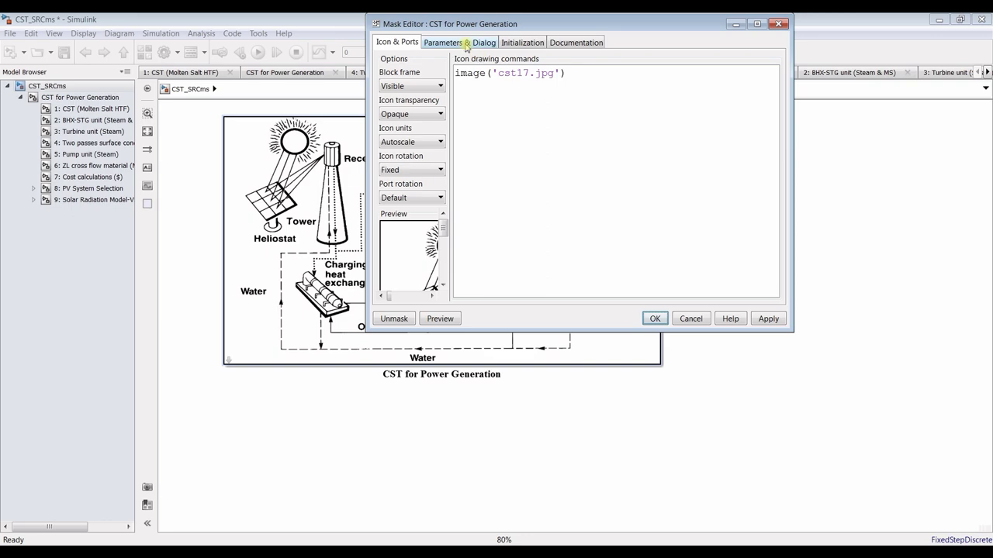
pyautogui.click(465, 45)
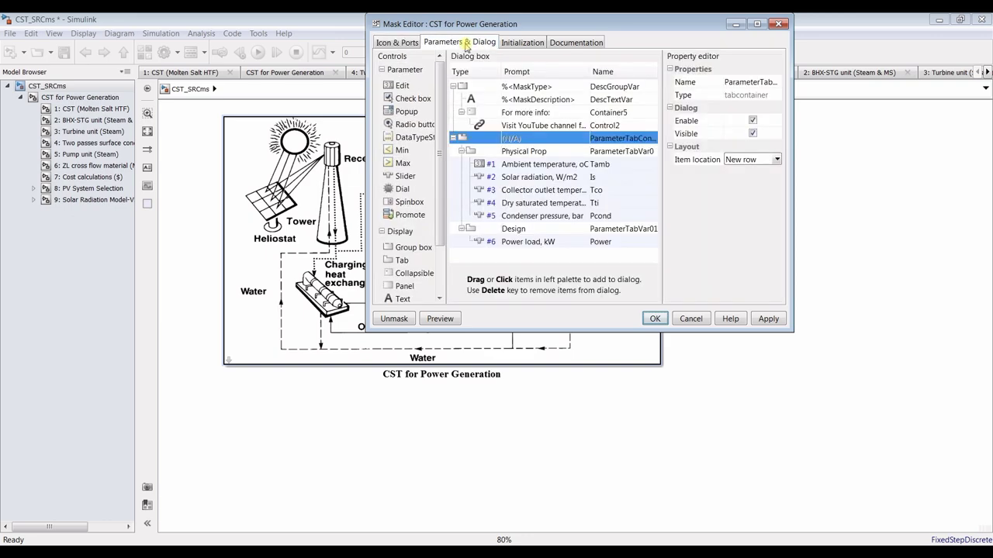
pyautogui.click(757, 24)
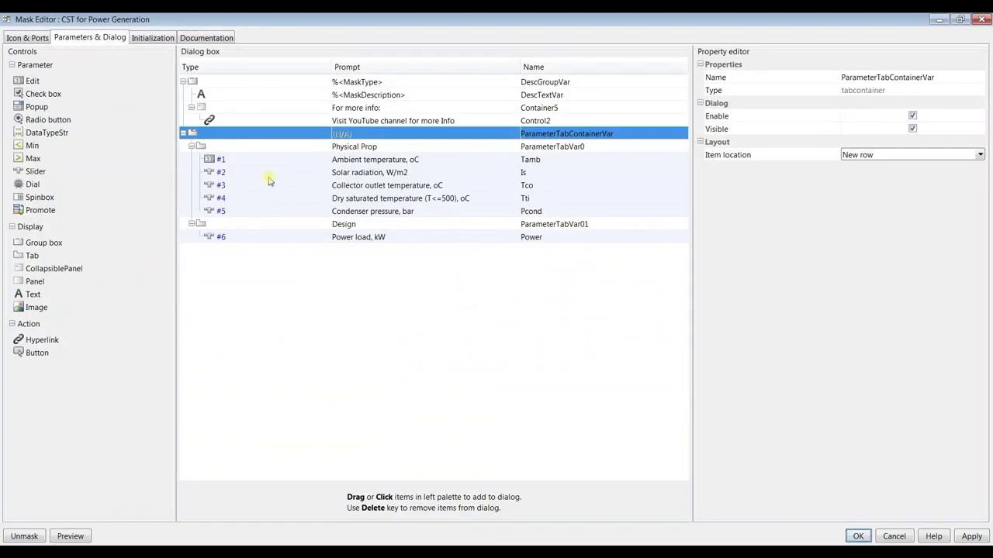
# Uncheck Enable for the Solar radiation, W/m2 parameter, apply the mask, and save
pyautogui.click(263, 174)
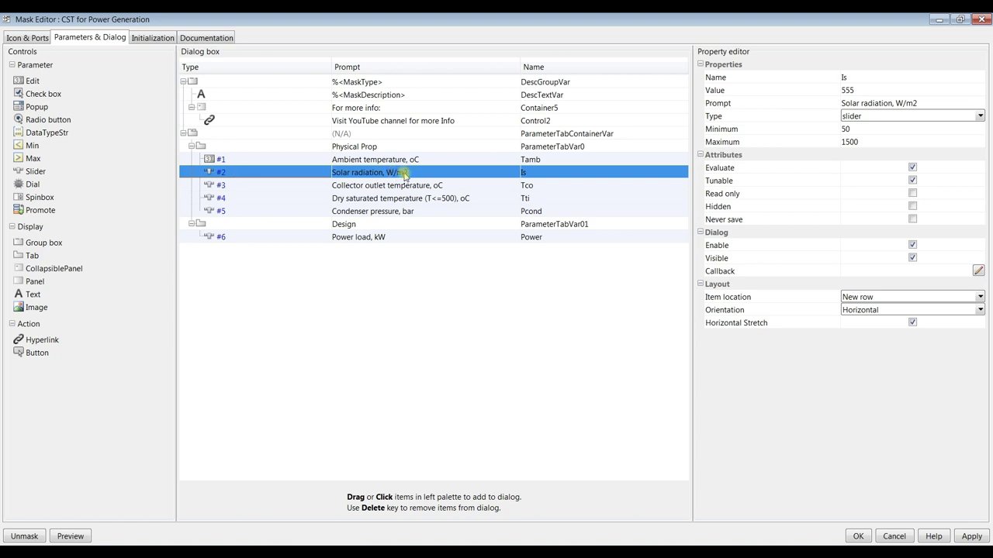
pyautogui.click(913, 246)
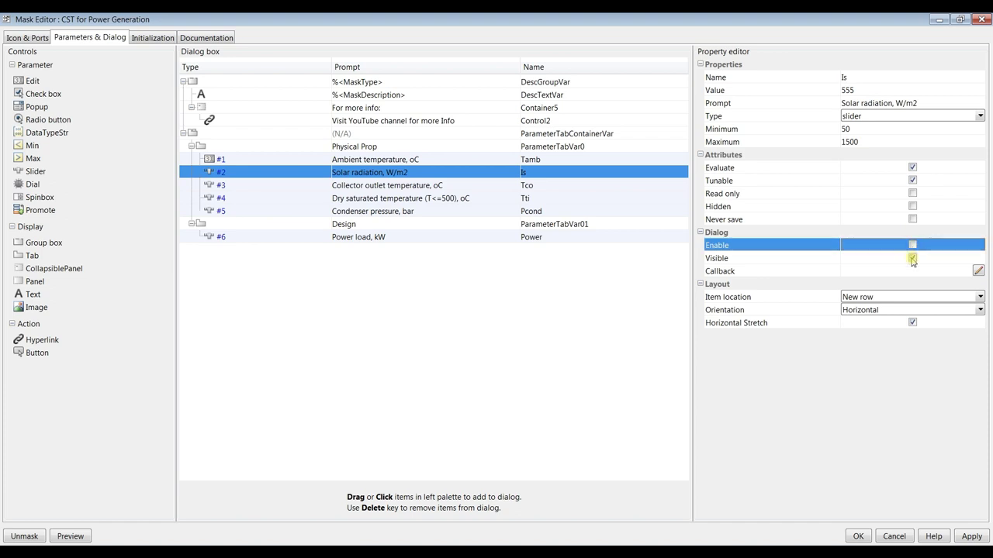
pyautogui.click(913, 260)
pyautogui.click(972, 537)
pyautogui.click(858, 536)
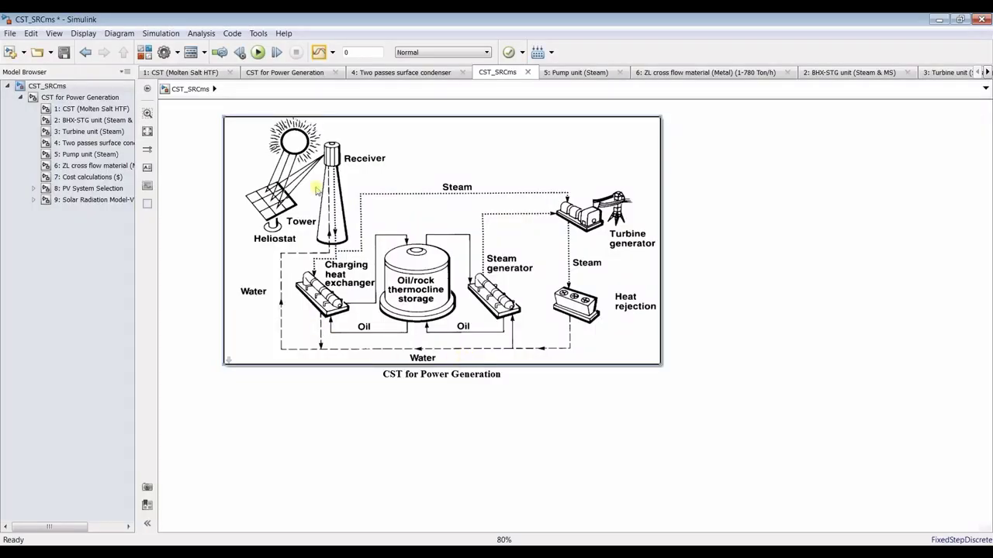
pyautogui.hotkey('ctrl', 's')
# Review the CST for Power Generation parameters, then open that subsystem and narrow the Solar Radiation Model-V2 block slightly
pyautogui.doubleClick(283, 155)
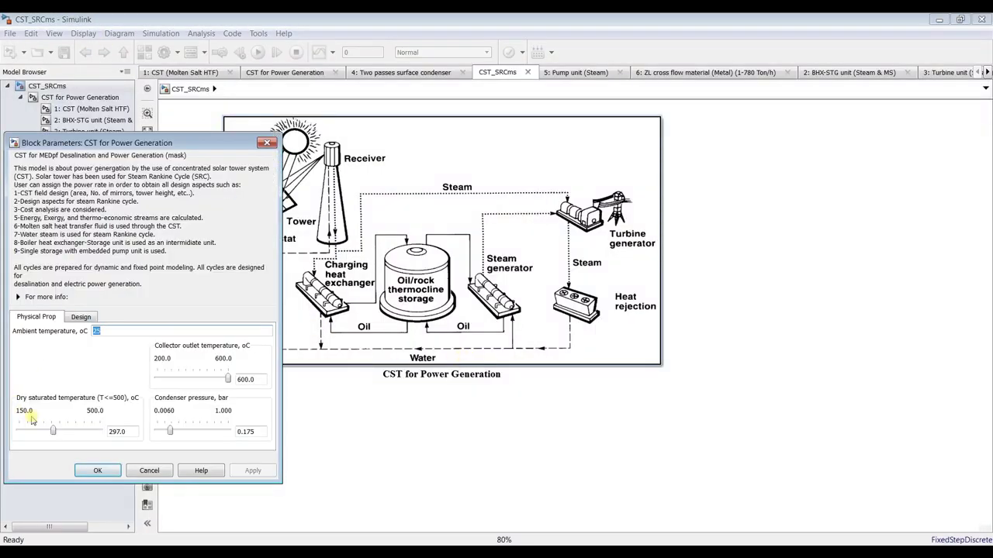
pyautogui.click(97, 471)
pyautogui.click(56, 100)
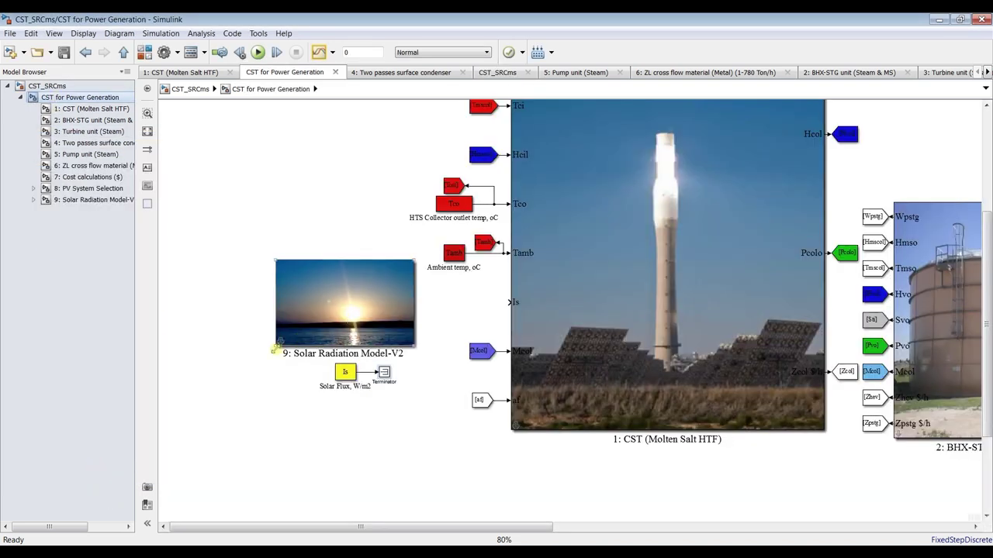
pyautogui.click(277, 346)
pyautogui.moveTo(283, 344); pyautogui.dragTo(294, 344)
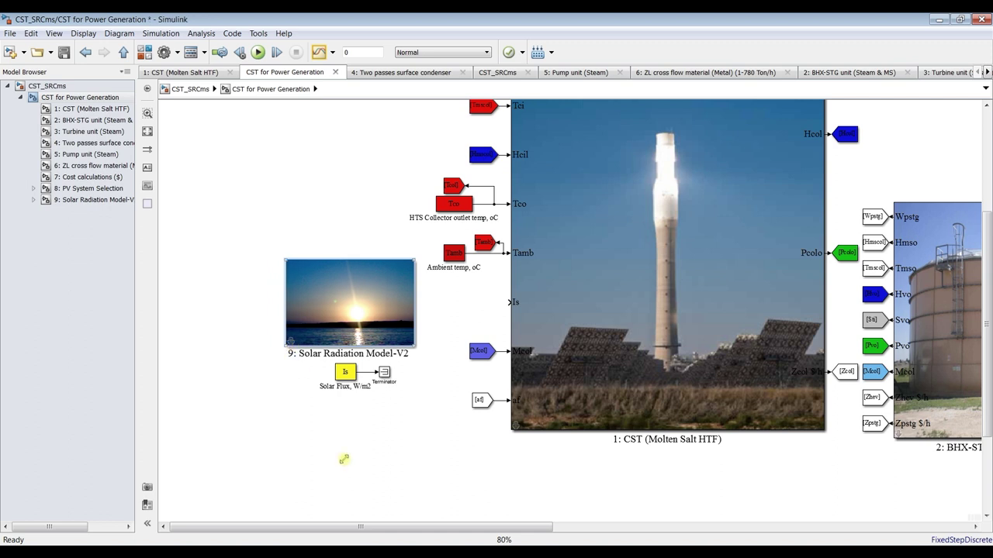
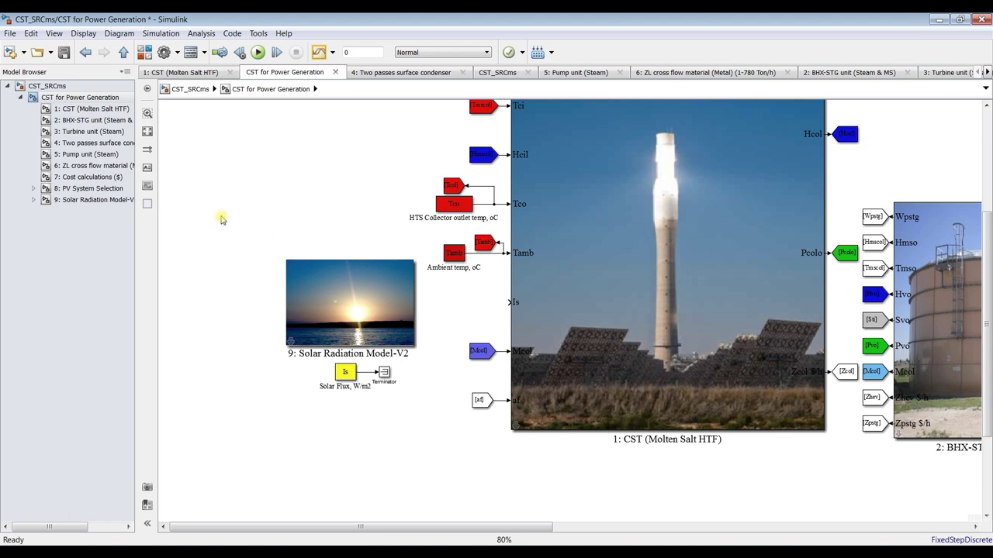
# Open the Solar Radiation Model-V2 subsystem and zoom in on its longitude and latitude lookup blocks
pyautogui.click(98, 200)
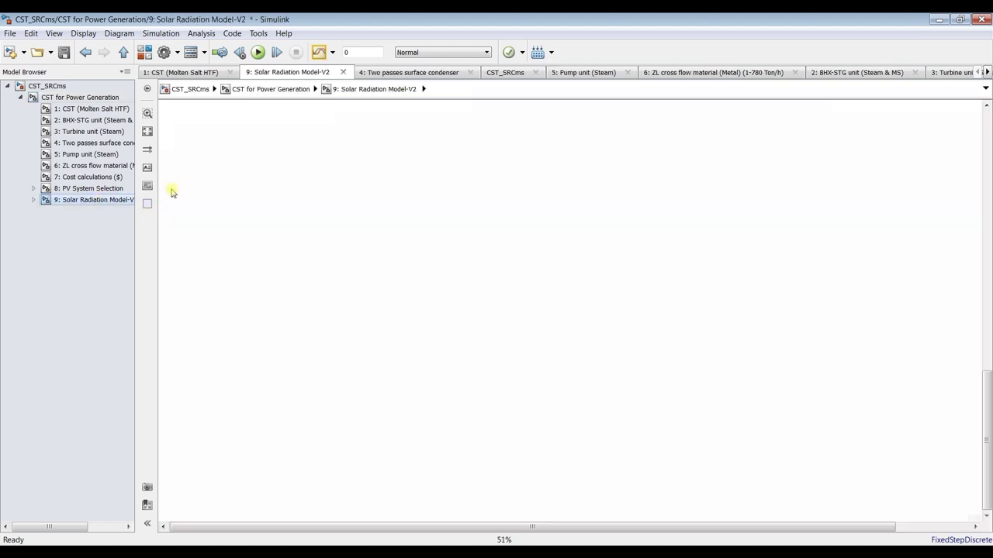
pyautogui.click(148, 131)
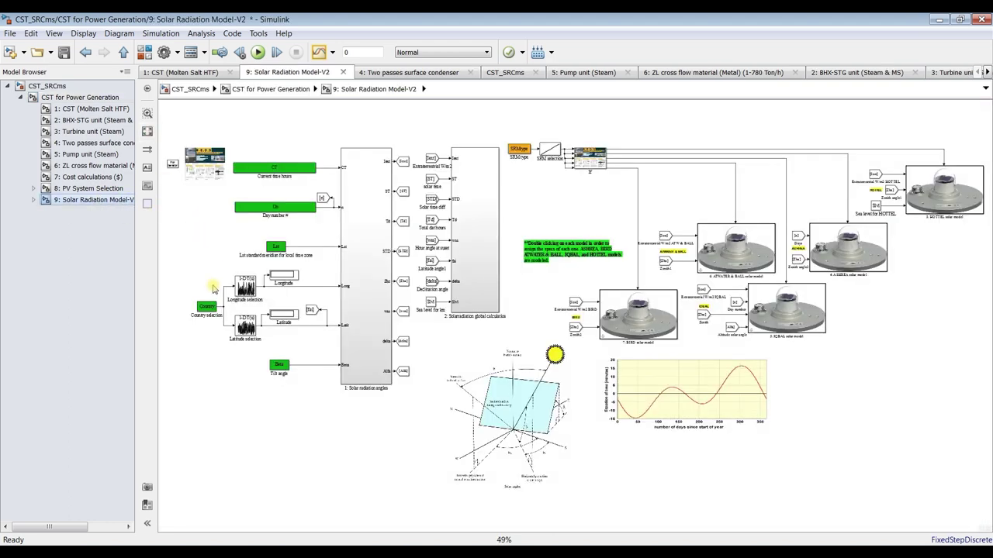
pyautogui.scroll(5, 214, 288)
pyautogui.scroll(3, 305, 277)
pyautogui.scroll(-3, 305, 277)
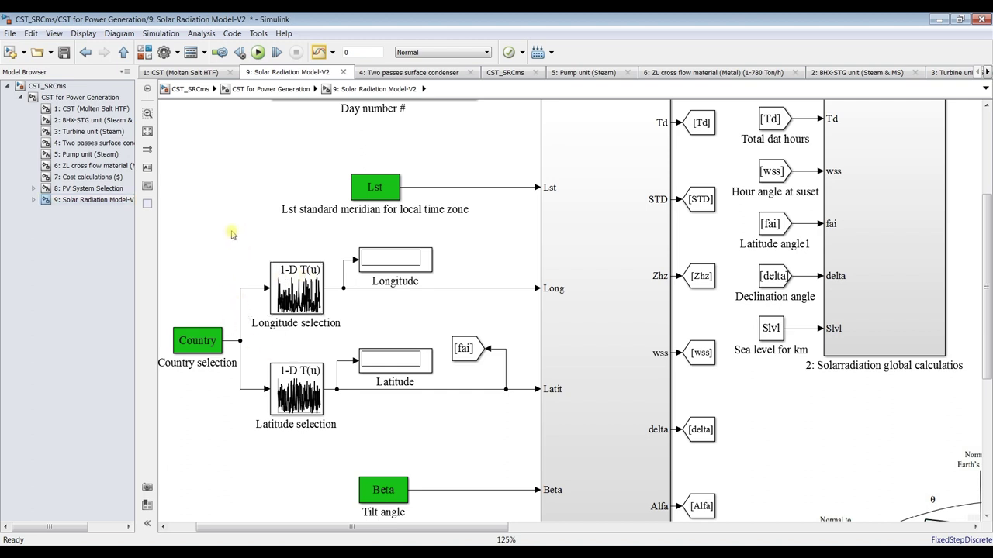
# Save the model and return to the CST for Power Generation diagram
pyautogui.click(68, 58)
pyautogui.click(56, 87)
pyautogui.click(61, 97)
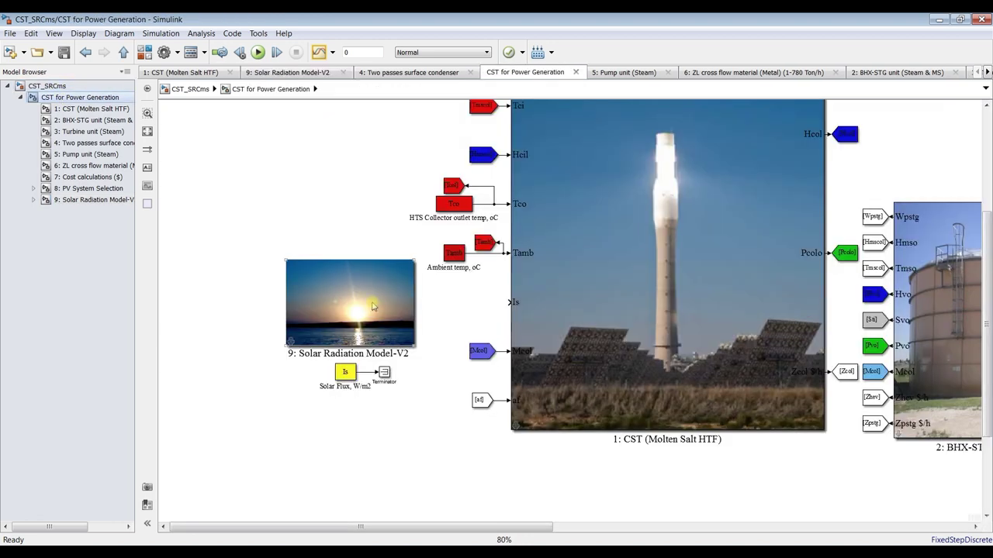
pyautogui.doubleClick(366, 298)
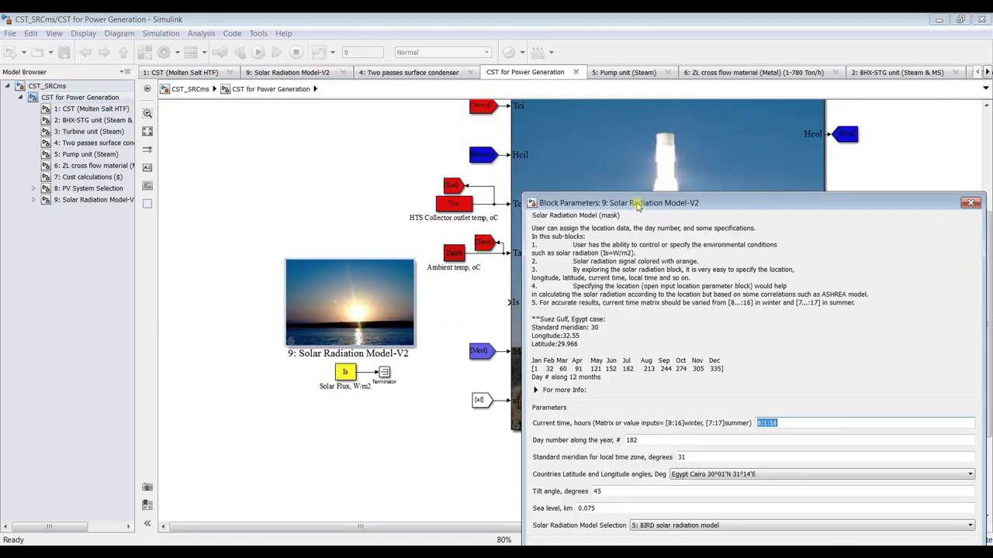
pyautogui.moveTo(639, 208); pyautogui.dragTo(338, 56)
pyautogui.click(428, 323)
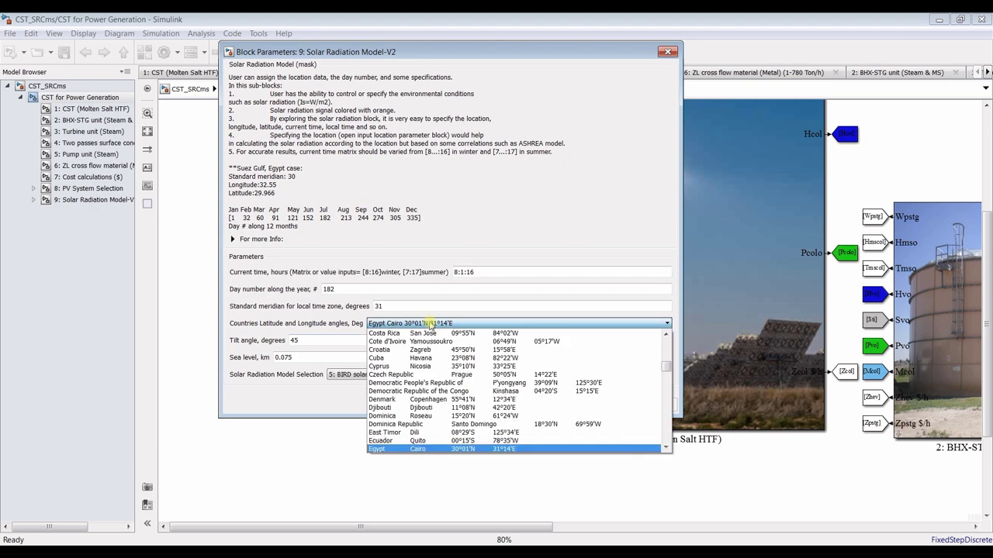
pyautogui.moveTo(667, 364); pyautogui.dragTo(637, 442)
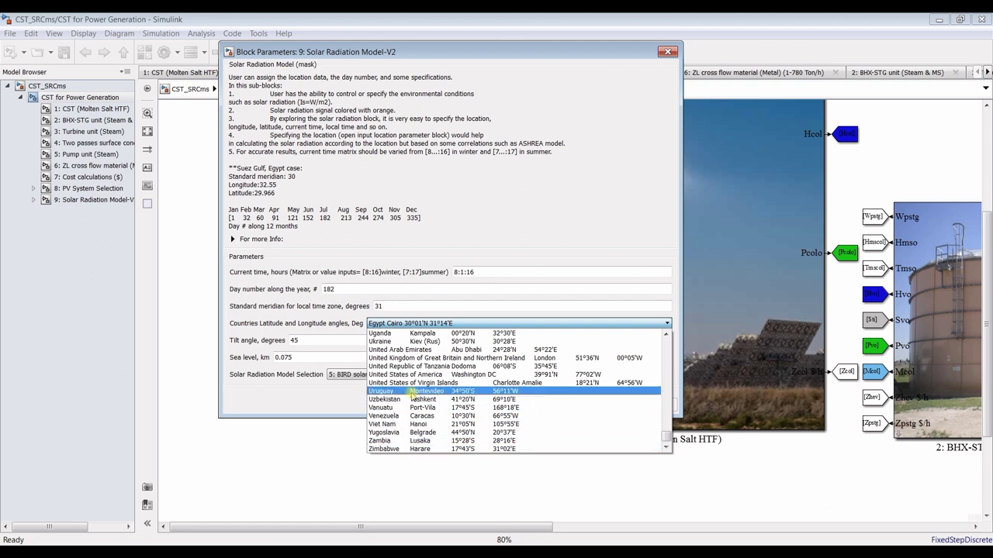
pyautogui.click(595, 200)
pyautogui.click(506, 407)
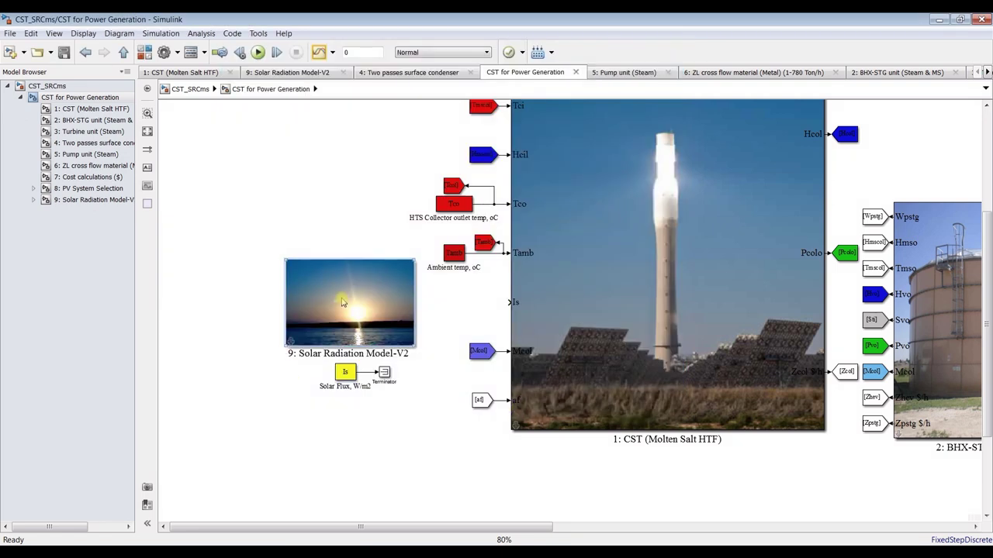
# In Solar Radiation Model-V2, select the Latitude selection block, then the Longitude selection block
pyautogui.click(92, 200)
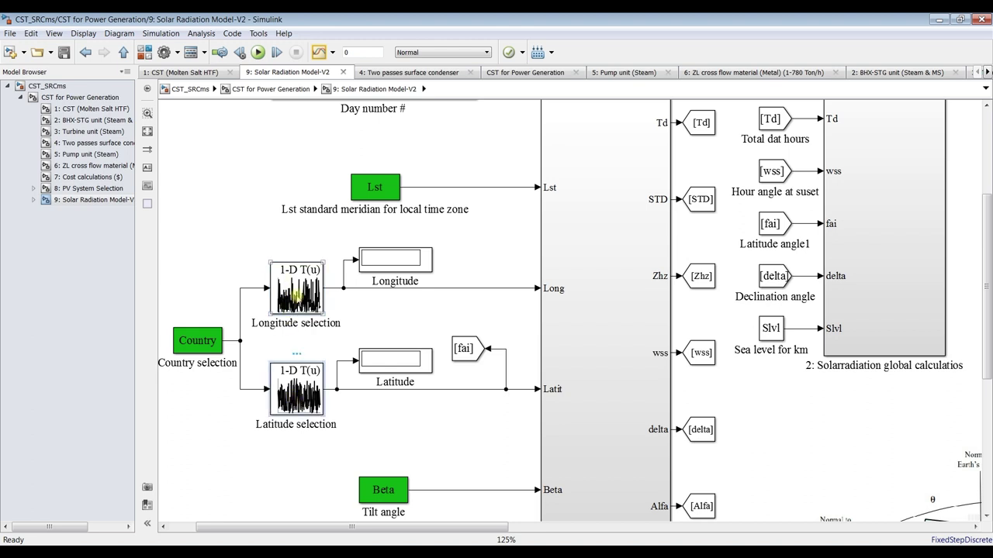
pyautogui.click(289, 397)
pyautogui.click(285, 281)
# In the Longitude selection table data, replace 105.0833333 with 23.8467
pyautogui.doubleClick(285, 281)
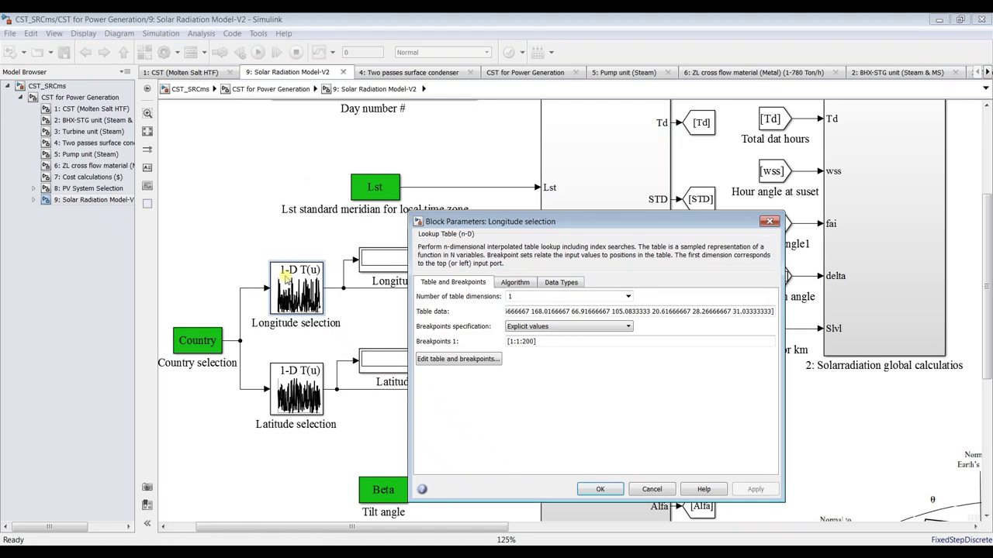
pyautogui.moveTo(620, 221); pyautogui.dragTo(561, 99)
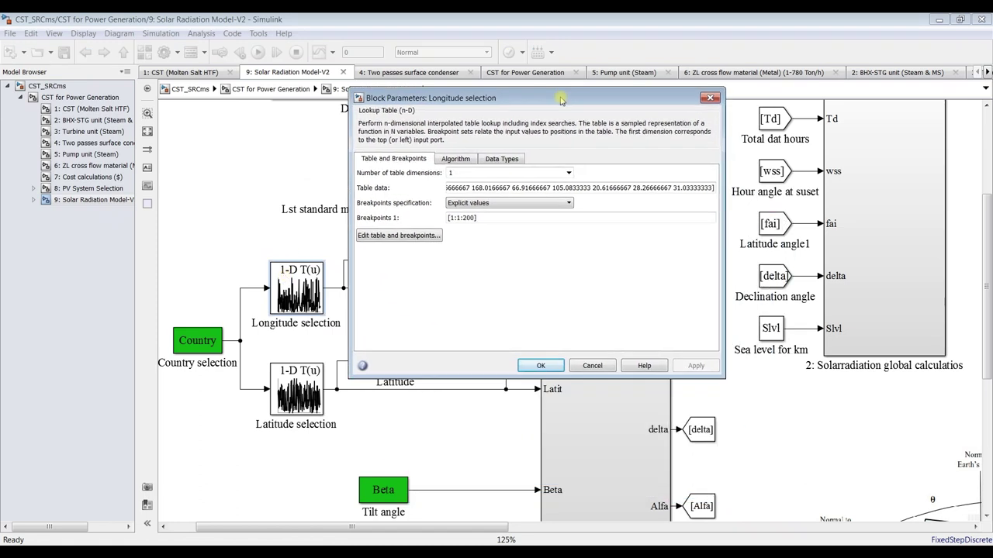
pyautogui.tripleClick(698, 187)
pyautogui.click(686, 187)
pyautogui.click(658, 187)
pyautogui.click(577, 187)
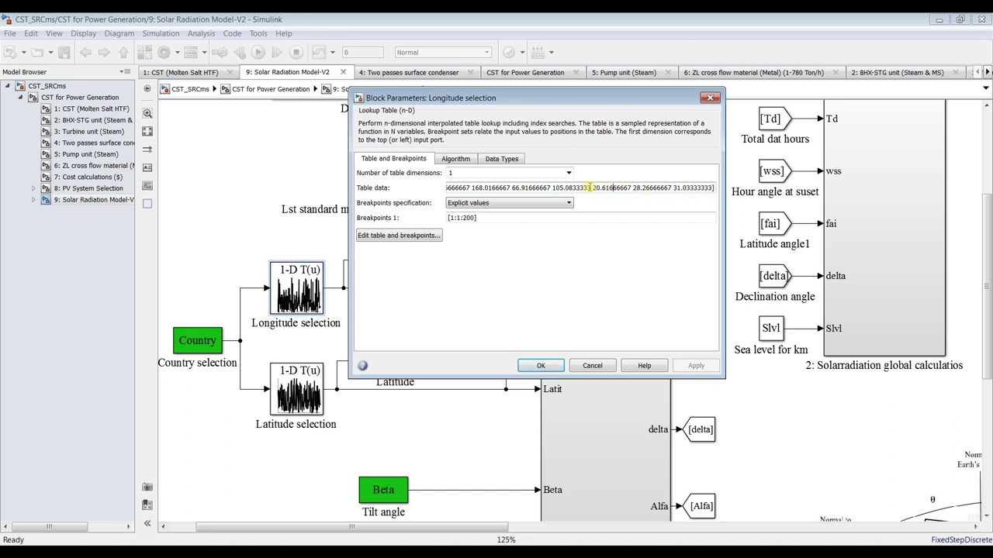
pyautogui.moveTo(553, 188); pyautogui.dragTo(591, 189)
pyautogui.write('2')
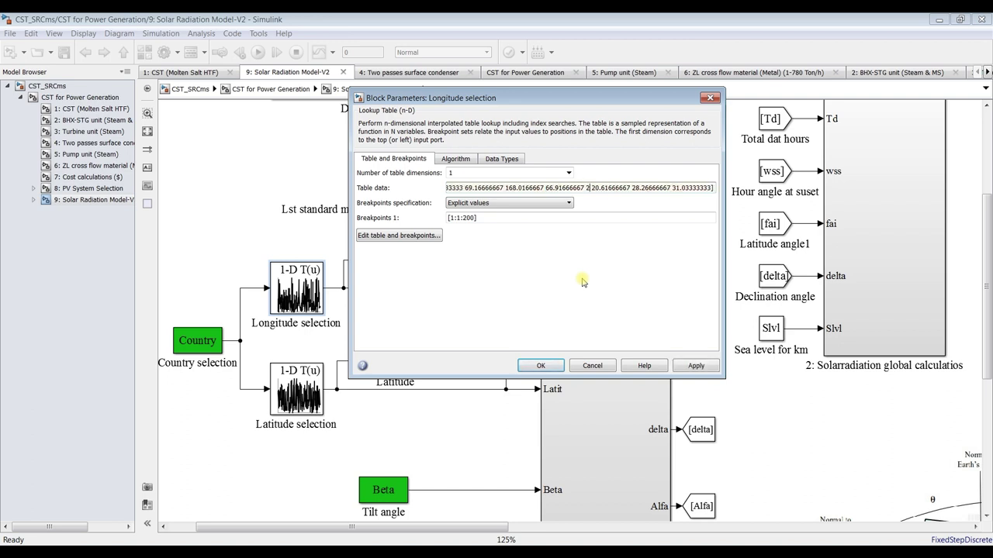
pyautogui.write('3.8')
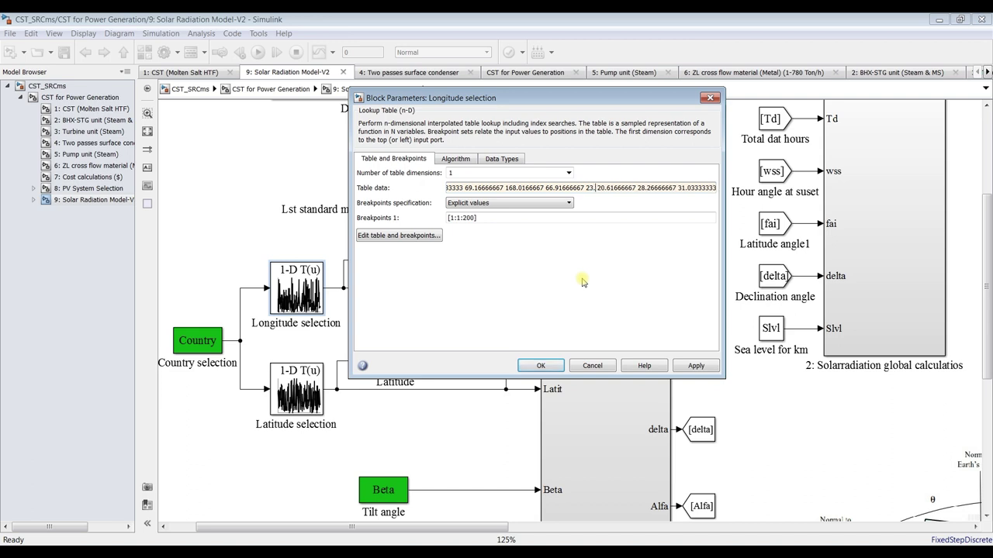
pyautogui.write('467')
# Replace the remaining longitude entries with 23.8315, 24.3783 and 23.0098, and apply
pyautogui.hotkey('shift', 'Right')
pyautogui.hotkey('shift', 'Right')
pyautogui.hotkey('shift', 'Right')
pyautogui.hotkey('shift', 'Right')
pyautogui.hotkey('shift', 'Right')
pyautogui.hotkey('shift', 'Right')
pyautogui.hotkey('shift', 'Right')
pyautogui.hotkey('shift', 'Right')
pyautogui.hotkey('shift', 'Right')
pyautogui.hotkey('shift', 'Right')
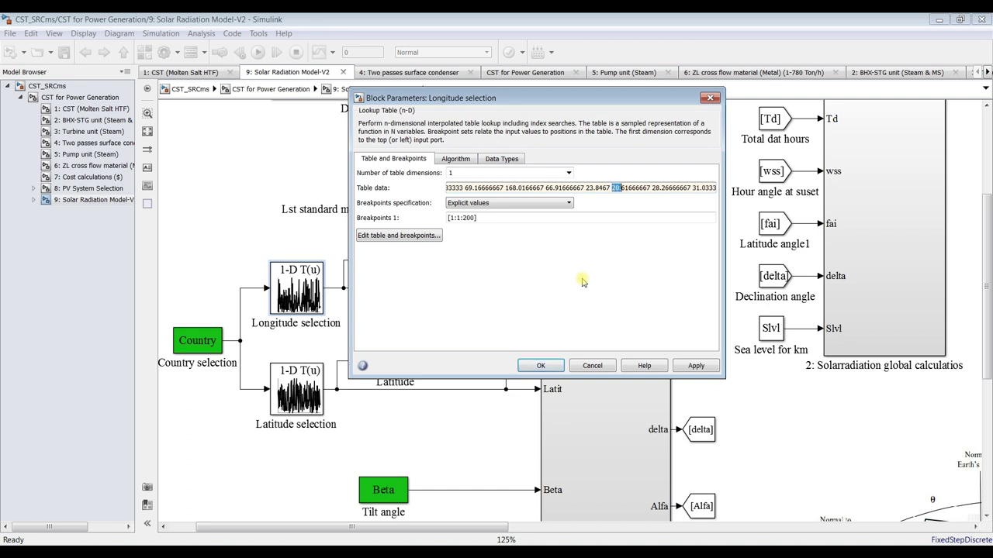
pyautogui.hotkey('shift', 'Right')
pyautogui.write('23')
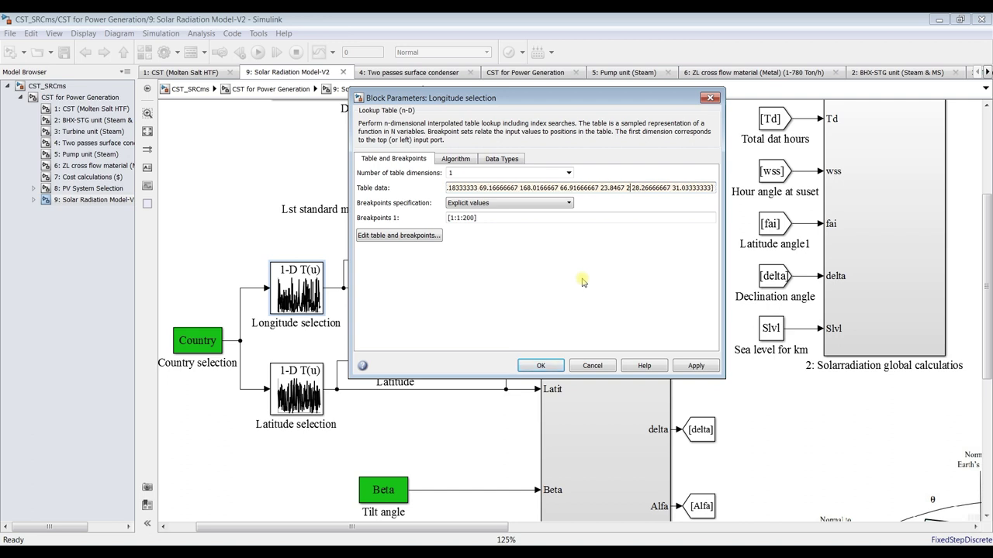
pyautogui.write('.8315')
pyautogui.press('Right')
pyautogui.press('Right')
pyautogui.press('Right')
pyautogui.press('Right')
pyautogui.press('Right')
pyautogui.press('Right')
pyautogui.press('Left')
pyautogui.press('Left')
pyautogui.hotkey('shift', 'Right')
pyautogui.hotkey('shift', 'Right')
pyautogui.hotkey('shift', 'Right')
pyautogui.hotkey('shift', 'Right')
pyautogui.hotkey('shift', 'Right')
pyautogui.hotkey('shift', 'Right')
pyautogui.hotkey('shift', 'Right')
pyautogui.hotkey('shift', 'Right')
pyautogui.hotkey('shift', 'Right')
pyautogui.hotkey('shift', 'Right')
pyautogui.hotkey('shift', 'Right')
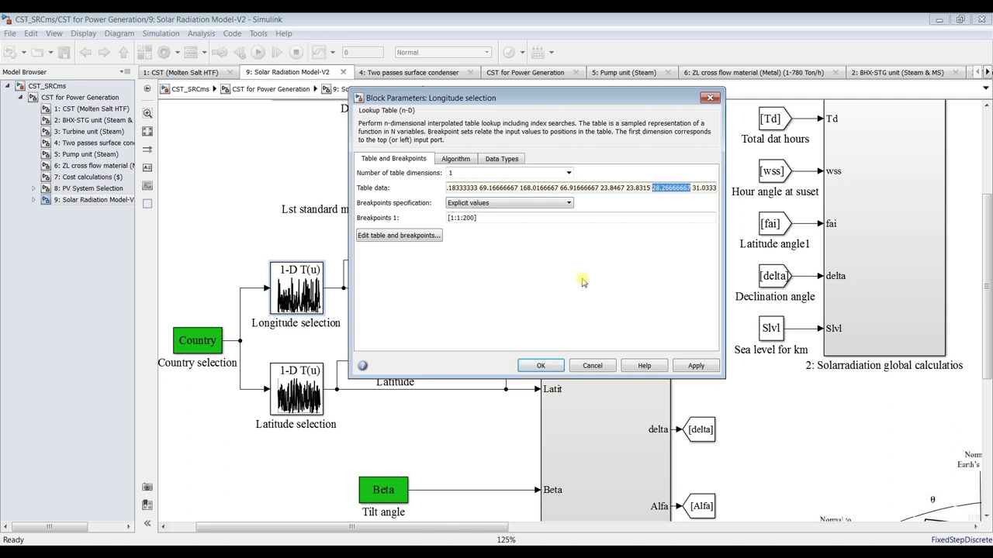
pyautogui.write('24')
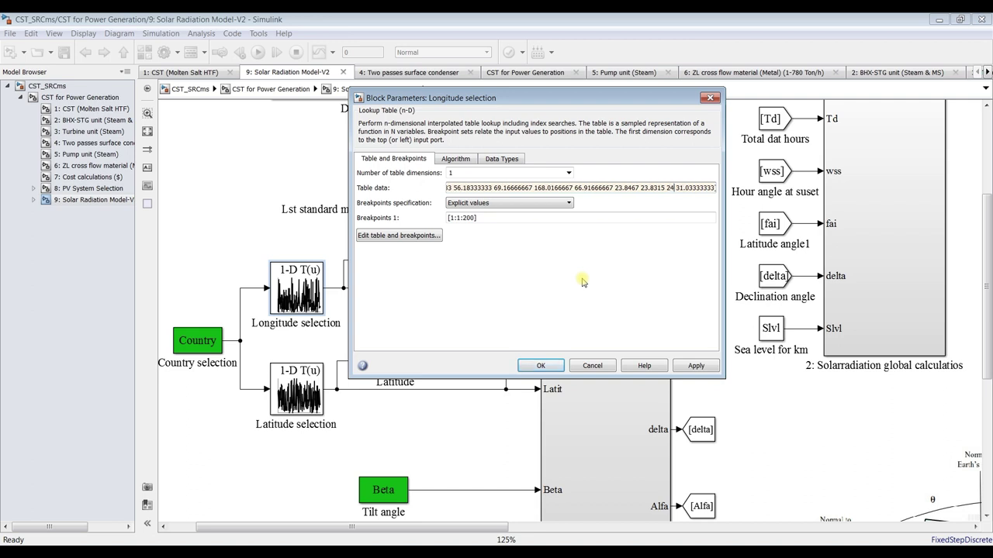
pyautogui.write('.3783')
pyautogui.hotkey('shift', 'Right')
pyautogui.hotkey('shift', 'Right')
pyautogui.hotkey('shift', 'Right')
pyautogui.hotkey('shift', 'Right')
pyautogui.hotkey('shift', 'Right')
pyautogui.hotkey('shift', 'Right')
pyautogui.hotkey('shift', 'Right')
pyautogui.hotkey('shift', 'Right')
pyautogui.hotkey('shift', 'Right')
pyautogui.hotkey('shift', 'Right')
pyautogui.hotkey('shift', 'Right')
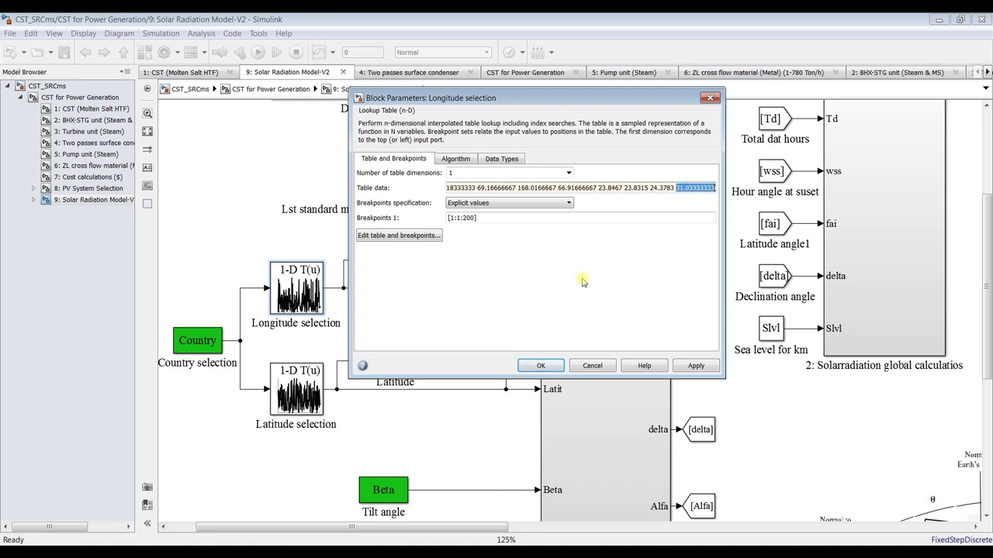
pyautogui.write('23.0098')
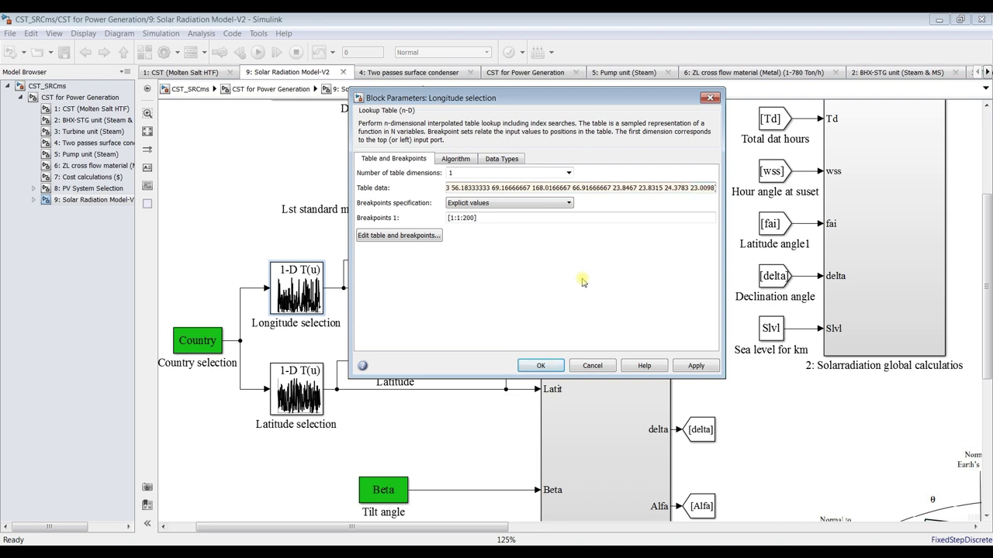
pyautogui.click(699, 371)
# Close the Longitude parameters and replace Latitude selection's 21.08333333 entry with 91.9099
pyautogui.click(540, 366)
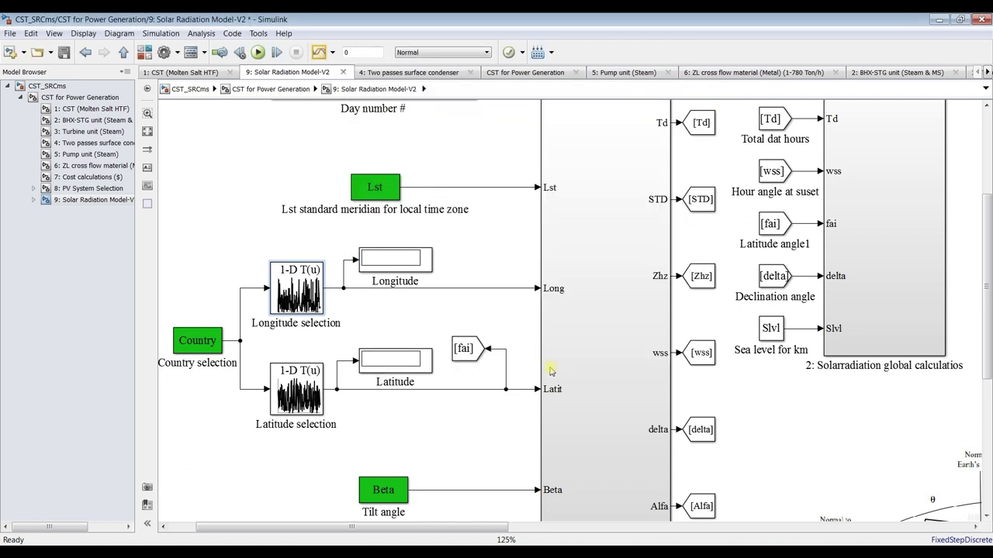
pyautogui.click(297, 382)
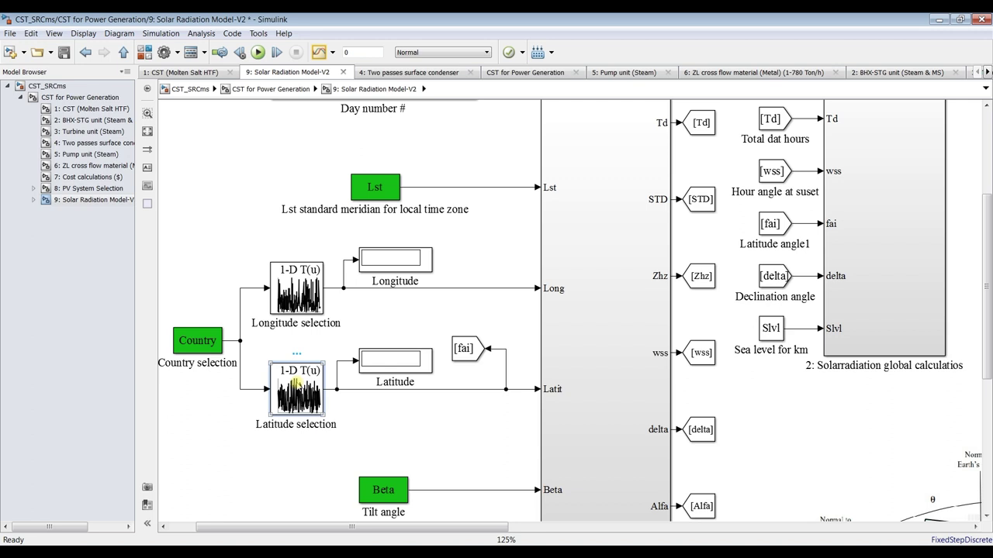
pyautogui.doubleClick(297, 382)
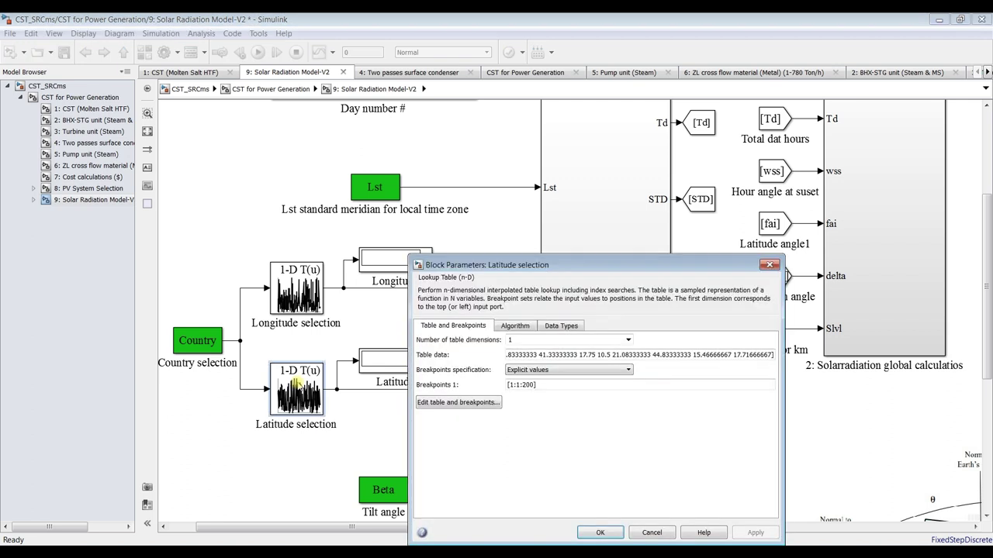
pyautogui.moveTo(531, 269); pyautogui.dragTo(478, 126)
pyautogui.click(687, 215)
pyautogui.click(664, 215)
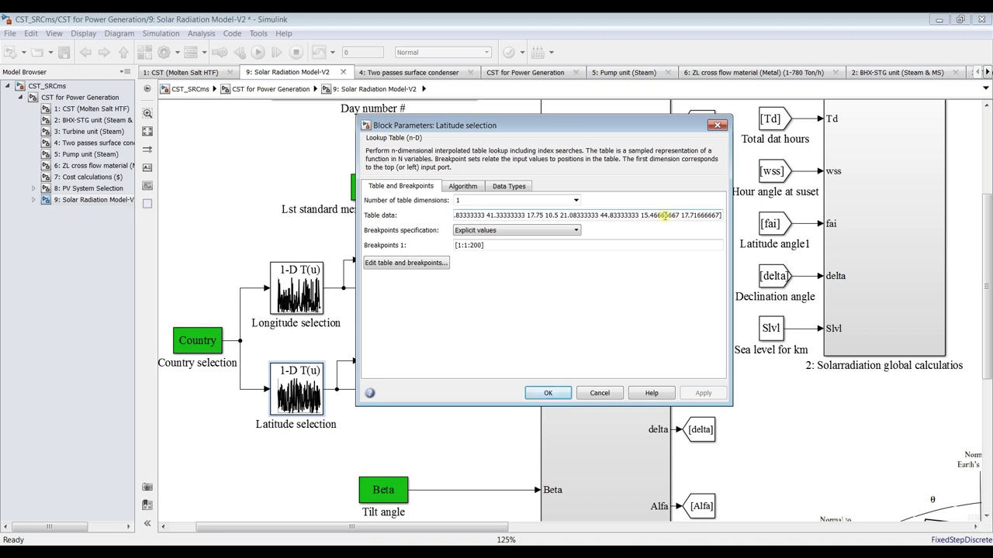
pyautogui.click(609, 215)
pyautogui.moveTo(560, 215); pyautogui.dragTo(600, 215)
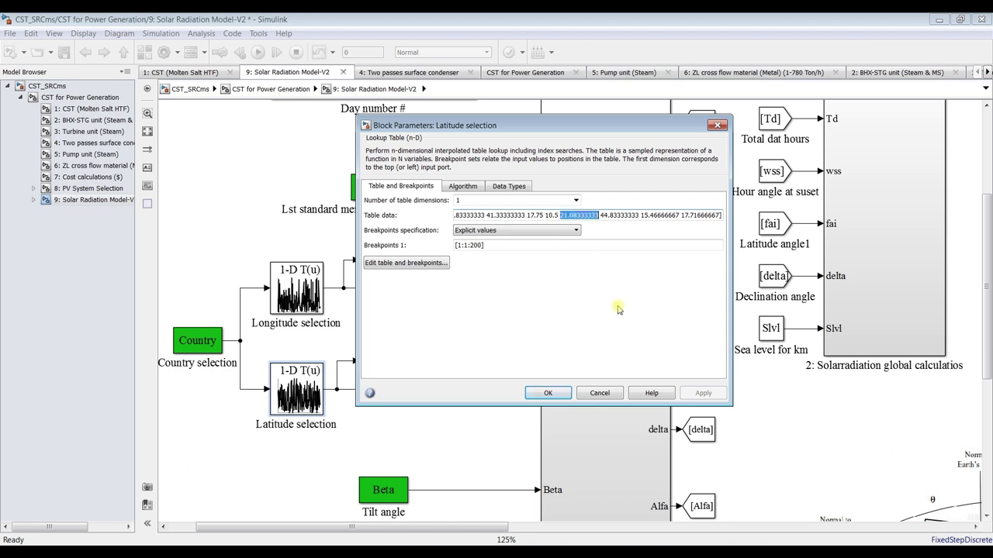
pyautogui.write('9')
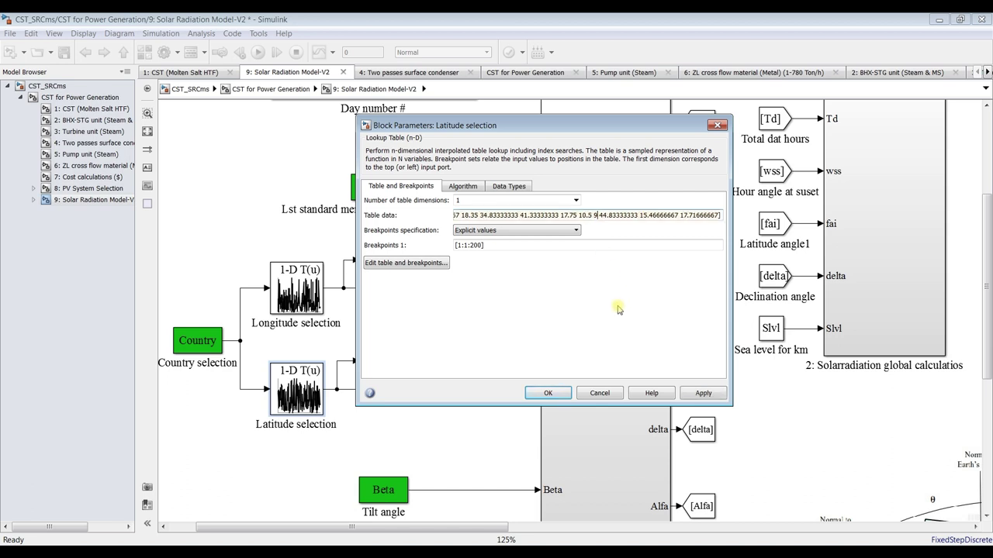
pyautogui.write('1. ')
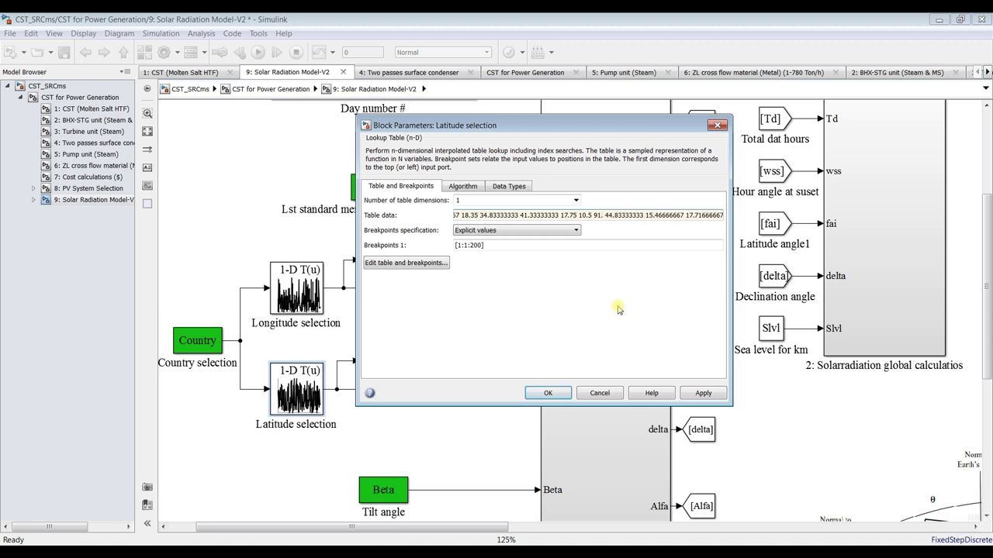
pyautogui.write('9099')
# Replace the remaining latitude entries with 91.2868, 92.1548 and 91.7198, then apply and close
pyautogui.hotkey('shift', 'Right')
pyautogui.hotkey('shift', 'Right')
pyautogui.hotkey('shift', 'Right')
pyautogui.hotkey('shift', 'Right')
pyautogui.hotkey('shift', 'Right')
pyautogui.hotkey('shift', 'Right')
pyautogui.hotkey('shift', 'Right')
pyautogui.hotkey('shift', 'Right')
pyautogui.hotkey('shift', 'Right')
pyautogui.hotkey('shift', 'Right')
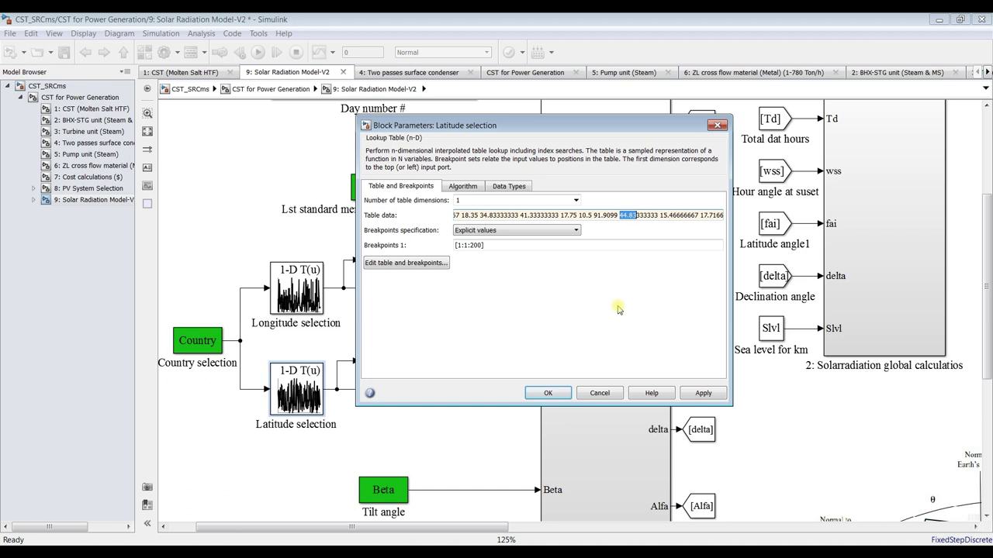
pyautogui.hotkey('shift', 'Right')
pyautogui.write('91.')
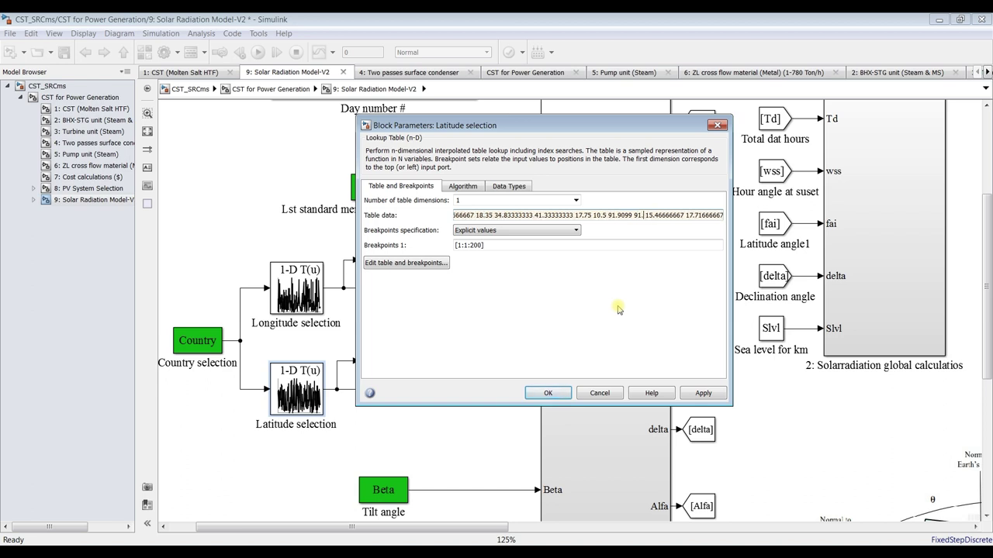
pyautogui.write('2868')
pyautogui.hotkey('shift', 'Right')
pyautogui.hotkey('shift', 'Right')
pyautogui.hotkey('shift', 'Right')
pyautogui.hotkey('shift', 'Right')
pyautogui.hotkey('shift', 'Right')
pyautogui.hotkey('shift', 'Right')
pyautogui.hotkey('shift', 'Right')
pyautogui.hotkey('shift', 'Right')
pyautogui.hotkey('shift', 'Right')
pyautogui.hotkey('shift', 'Right')
pyautogui.hotkey('shift', 'Right')
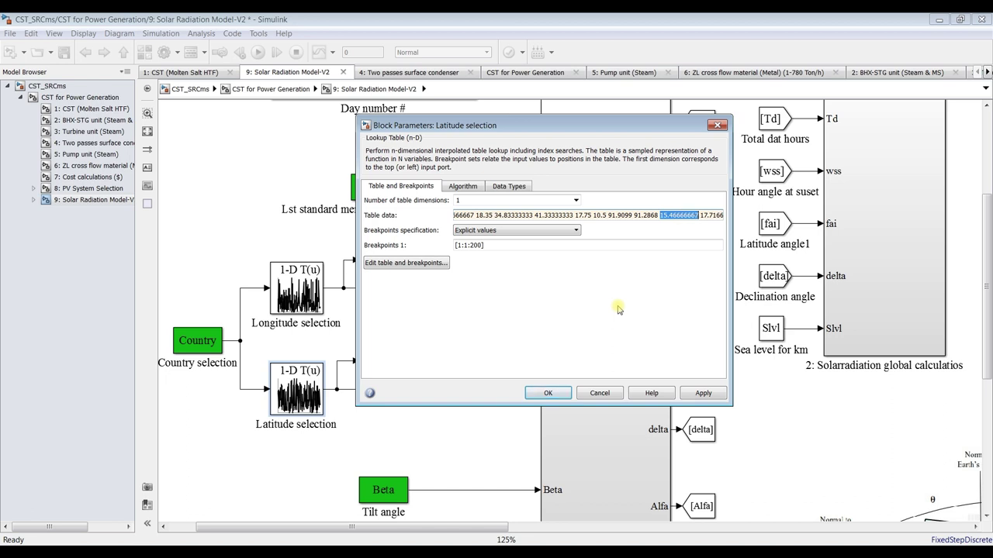
pyautogui.write('9')
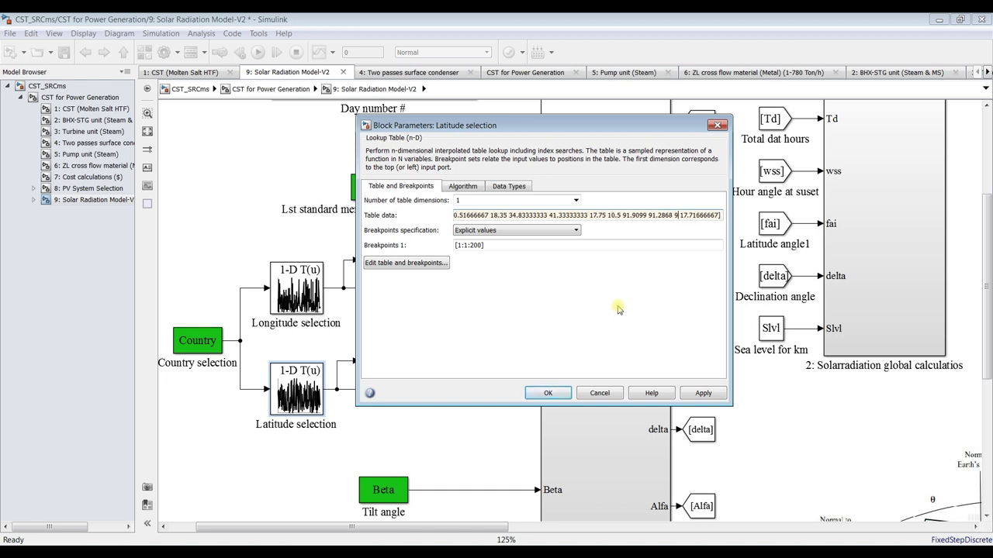
pyautogui.write('2.1548')
pyautogui.hotkey('shift', 'End')
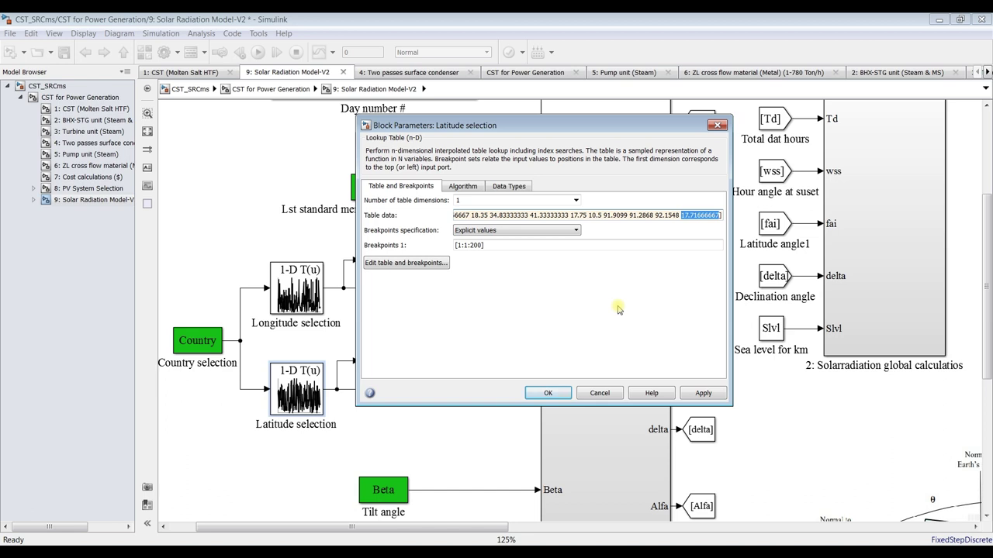
pyautogui.write('91.7198')
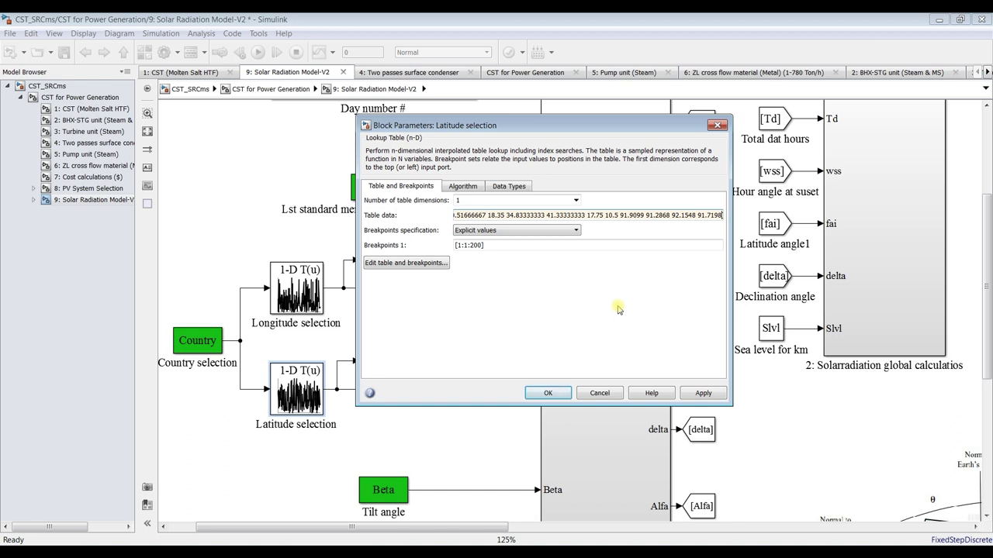
pyautogui.click(707, 394)
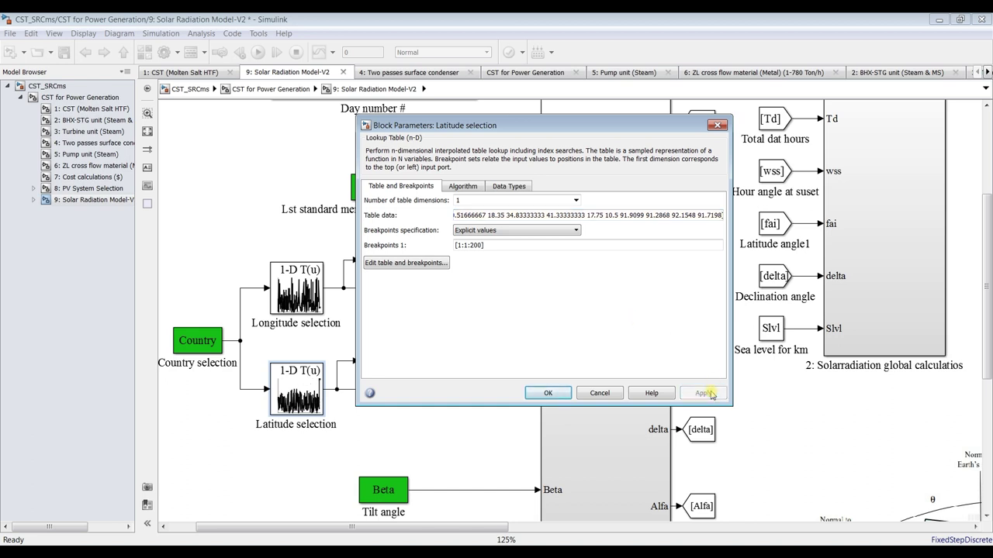
pyautogui.click(553, 396)
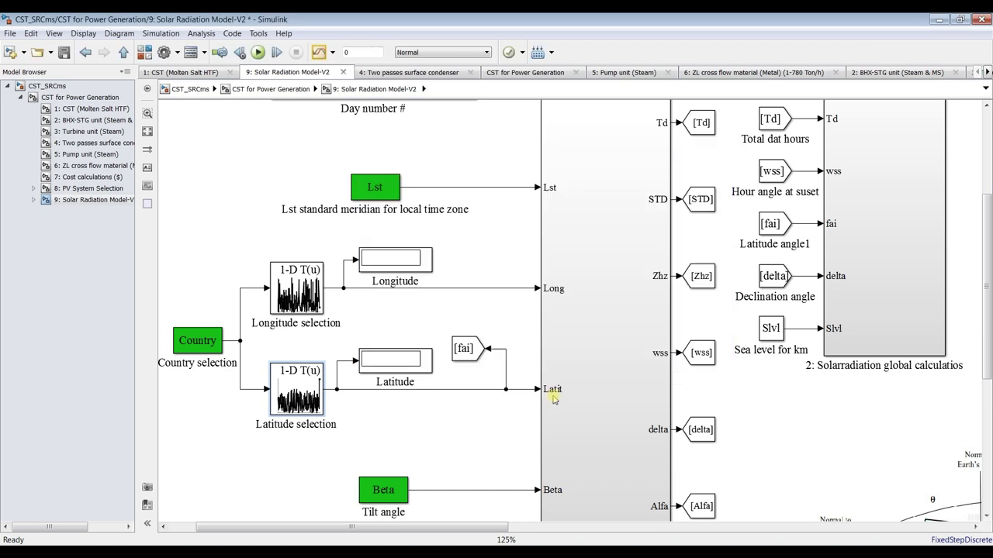
# Open the Solar Radiation Model-V2 mask editor full-screen and show the Country popup parameter's properties
pyautogui.click(81, 99)
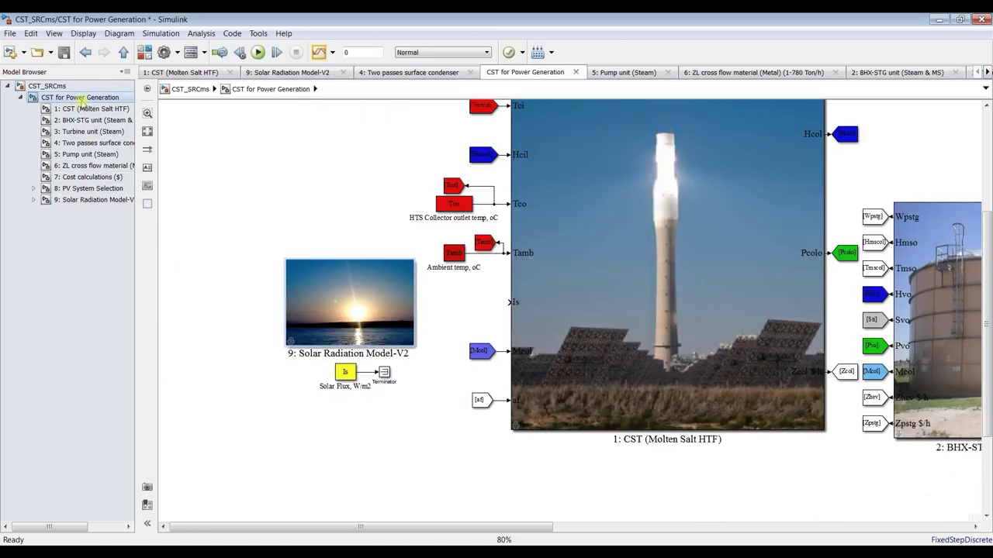
pyautogui.click(345, 292)
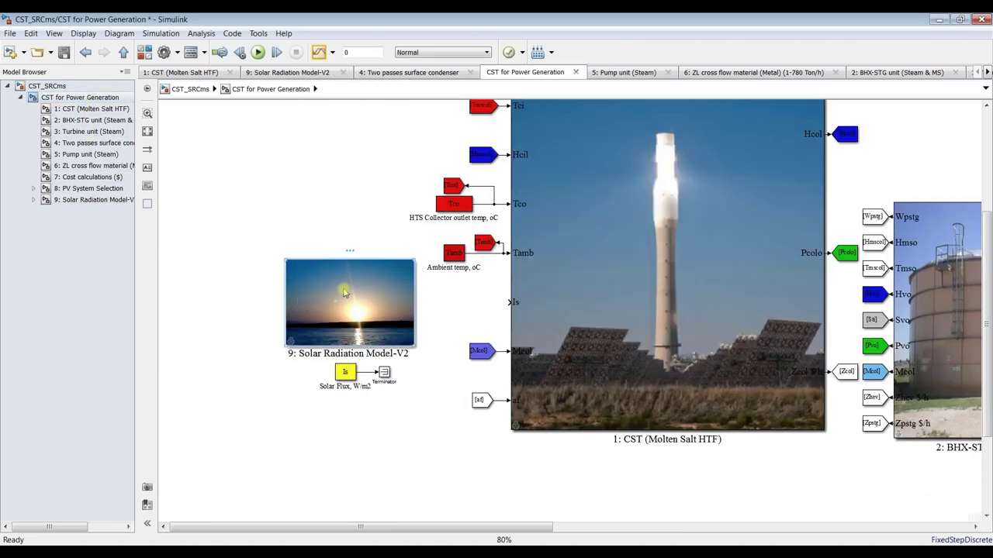
pyautogui.hotkey('ctrl', 'm')
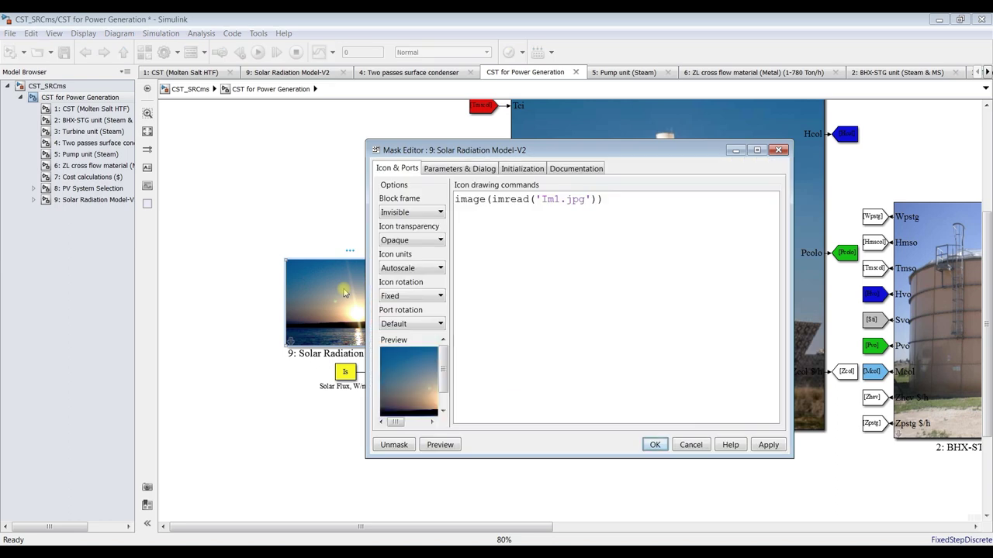
pyautogui.click(442, 172)
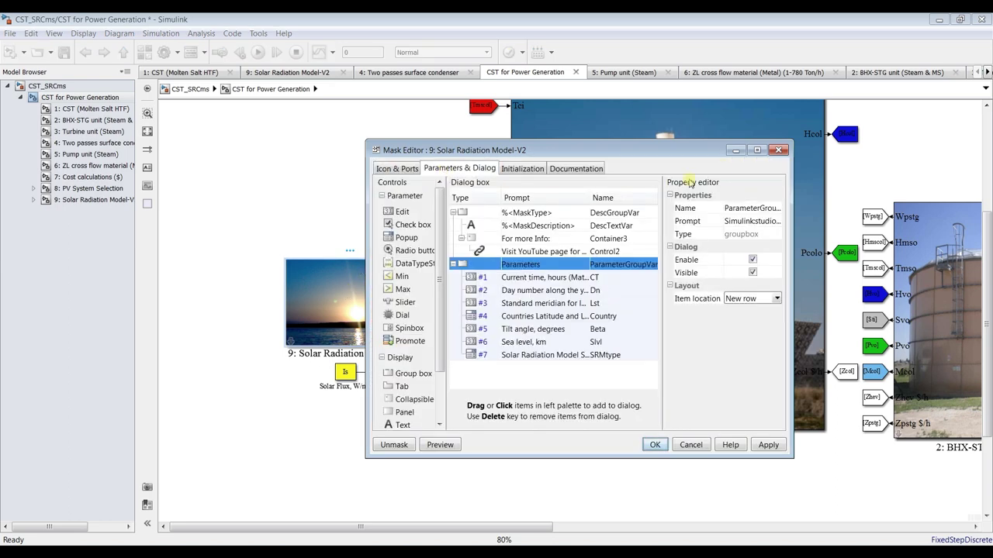
pyautogui.click(757, 150)
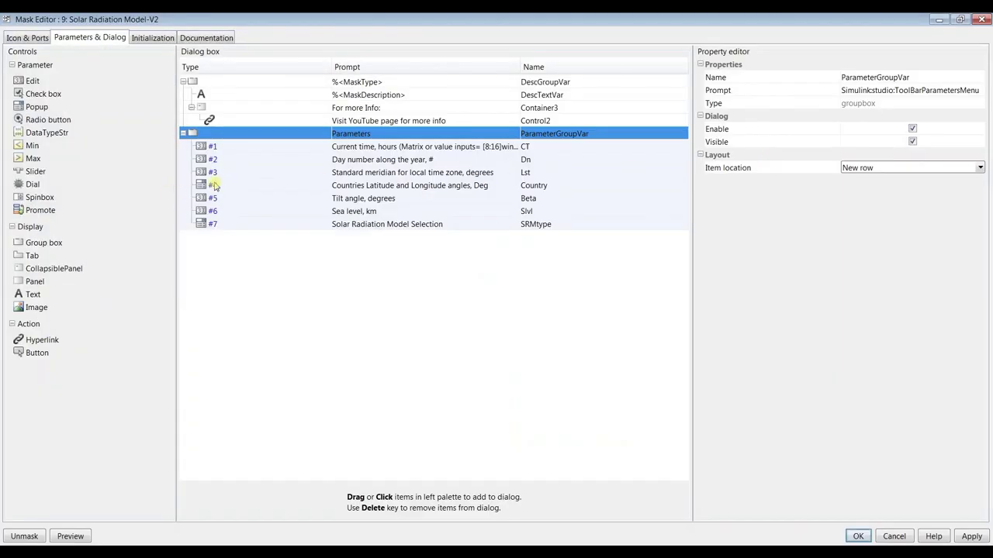
pyautogui.click(327, 188)
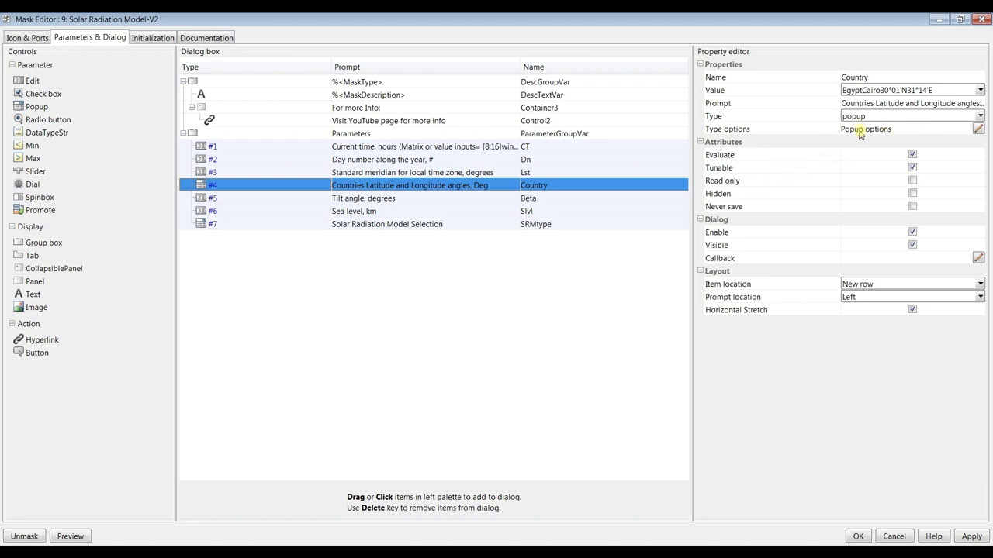
# Open and widen the Country popup options editor, then rename Viet Nam to Location1
pyautogui.click(979, 130)
pyautogui.moveTo(572, 174); pyautogui.dragTo(446, 119)
pyautogui.moveTo(562, 184); pyautogui.dragTo(779, 184)
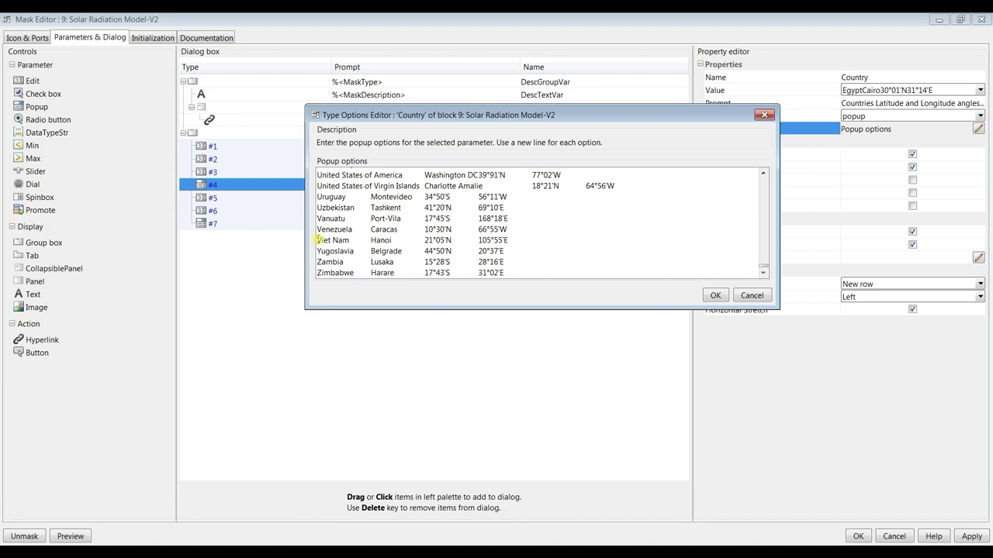
pyautogui.moveTo(317, 239); pyautogui.dragTo(392, 239)
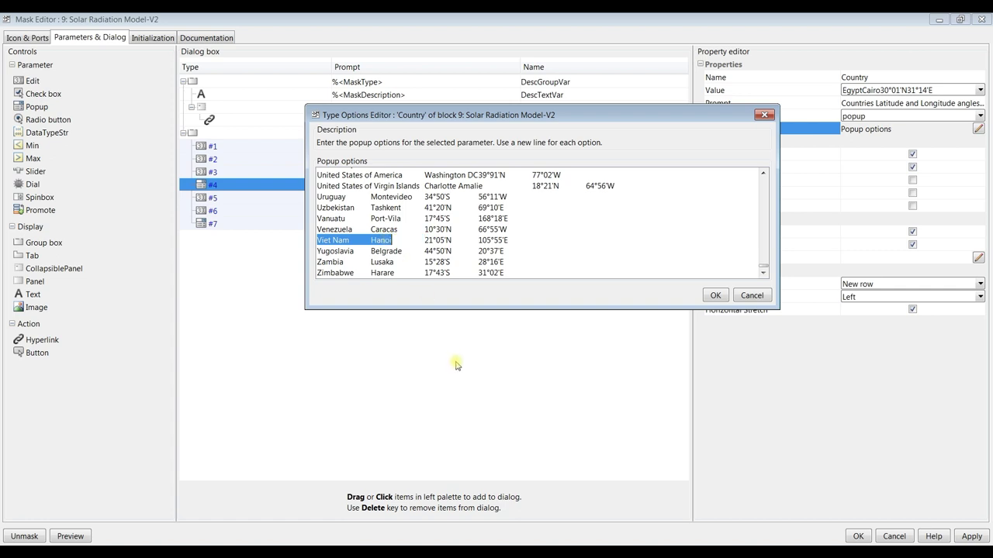
pyautogui.press('Right')
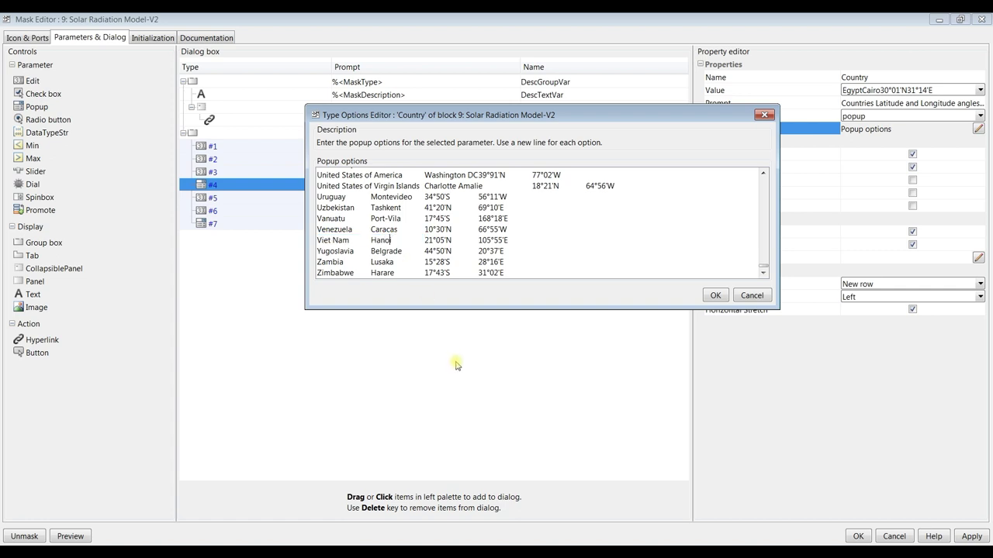
pyautogui.hotkey('shift', 'Right')
pyautogui.hotkey('shift', 'Right')
pyautogui.hotkey('shift', 'Right')
pyautogui.hotkey('shift', 'Right')
pyautogui.hotkey('shift', 'Right')
pyautogui.hotkey('shift', 'Right')
pyautogui.hotkey('shift', 'Right')
pyautogui.write('Location1')
# Rename Yugoslavia to Location2 and Zambia to Location3
pyautogui.hotkey('shift', 'Left')
pyautogui.hotkey('shift', 'Left')
pyautogui.hotkey('shift', 'Left')
pyautogui.hotkey('shift', 'Left')
pyautogui.hotkey('shift', 'Left')
pyautogui.hotkey('shift', 'Left')
pyautogui.hotkey('shift', 'Left')
pyautogui.hotkey('shift', 'Left')
pyautogui.hotkey('shift', 'Left')
pyautogui.hotkey('shift', 'Left')
pyautogui.write('Location2')
pyautogui.hotkey('shift', 'Left')
pyautogui.hotkey('shift', 'Left')
pyautogui.hotkey('shift', 'Left')
pyautogui.hotkey('shift', 'Left')
pyautogui.hotkey('shift', 'Left')
pyautogui.hotkey('shift', 'Left')
pyautogui.hotkey('shift', 'Left')
pyautogui.hotkey('shift', 'Left')
pyautogui.hotkey('shift', 'Left')
pyautogui.hotkey('ctrl', 'c')
pyautogui.press('Down')
pyautogui.hotkey('shift', 'Right')
pyautogui.hotkey('shift', 'Right')
pyautogui.hotkey('shift', 'Right')
pyautogui.hotkey('shift', 'Right')
pyautogui.hotkey('shift', 'Right')
pyautogui.hotkey('shift', 'Right')
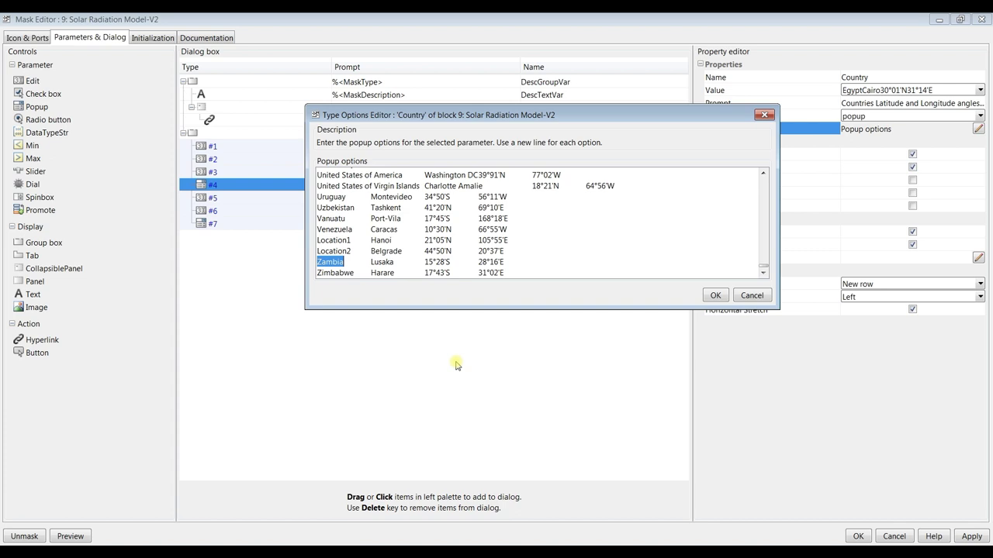
pyautogui.hotkey('ctrl', 'v')
pyautogui.hotkey('shift', 'Left')
pyautogui.write('3')
# Rename Zimbabwe to Location4 and replace its city Harare with 4
pyautogui.press('Down')
pyautogui.hotkey('shift', 'Left')
pyautogui.hotkey('shift', 'Left')
pyautogui.hotkey('shift', 'Left')
pyautogui.hotkey('shift', 'Left')
pyautogui.hotkey('shift', 'Left')
pyautogui.hotkey('shift', 'Left')
pyautogui.hotkey('shift', 'Left')
pyautogui.hotkey('shift', 'Left')
pyautogui.hotkey('ctrl', 'v')
pyautogui.hotkey('shift', 'Left')
pyautogui.write('4')
pyautogui.hotkey('shift', 'Right')
pyautogui.hotkey('shift', 'Right')
pyautogui.hotkey('shift', 'Right')
pyautogui.hotkey('shift', 'Right')
pyautogui.hotkey('shift', 'Right')
pyautogui.hotkey('shift', 'Right')
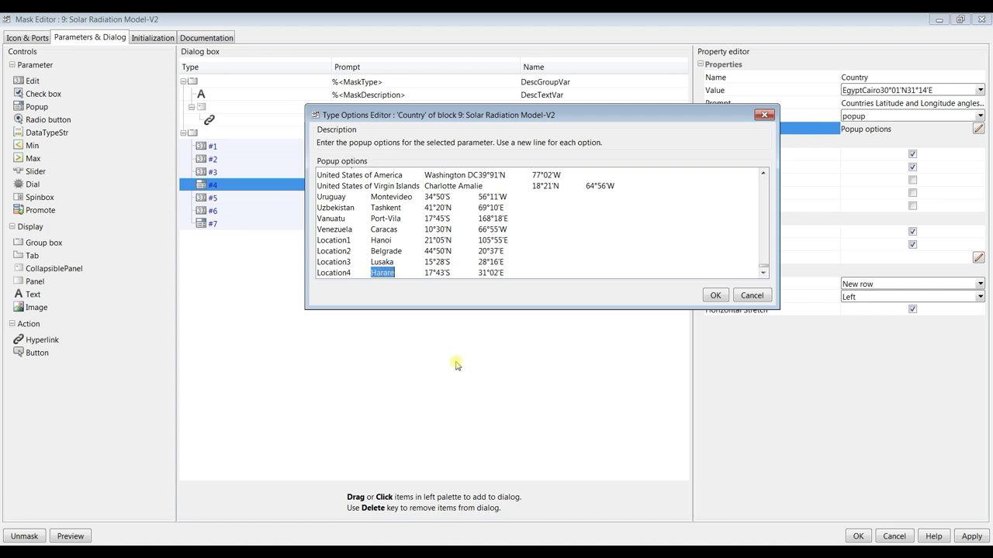
pyautogui.write('___')
pyautogui.press('BackSpace')
pyautogui.press('BackSpace')
pyautogui.press('BackSpace')
pyautogui.write('4')
# Replace the city entries Lusaka and Belgrade with 3 and 2
pyautogui.press('Left')
pyautogui.press('Up')
pyautogui.hotkey('shift', 'Right')
pyautogui.hotkey('shift', 'Right')
pyautogui.hotkey('shift', 'Right')
pyautogui.hotkey('shift', 'Right')
pyautogui.hotkey('shift', 'Right')
pyautogui.hotkey('shift', 'Right')
pyautogui.write('3')
pyautogui.press('Up')
pyautogui.press('Left')
pyautogui.hotkey('shift', 'Right')
pyautogui.hotkey('shift', 'Right')
pyautogui.hotkey('shift', 'Right')
pyautogui.hotkey('shift', 'Right')
pyautogui.hotkey('shift', 'Right')
pyautogui.hotkey('shift', 'Right')
pyautogui.hotkey('shift', 'Right')
pyautogui.hotkey('shift', 'Right')
pyautogui.write('2')
pyautogui.press('Up')
pyautogui.press('Left')
pyautogui.hotkey('shift', 'Right')
pyautogui.hotkey('shift', 'Right')
pyautogui.hotkey('shift', 'Right')
pyautogui.hotkey('shift', 'Right')
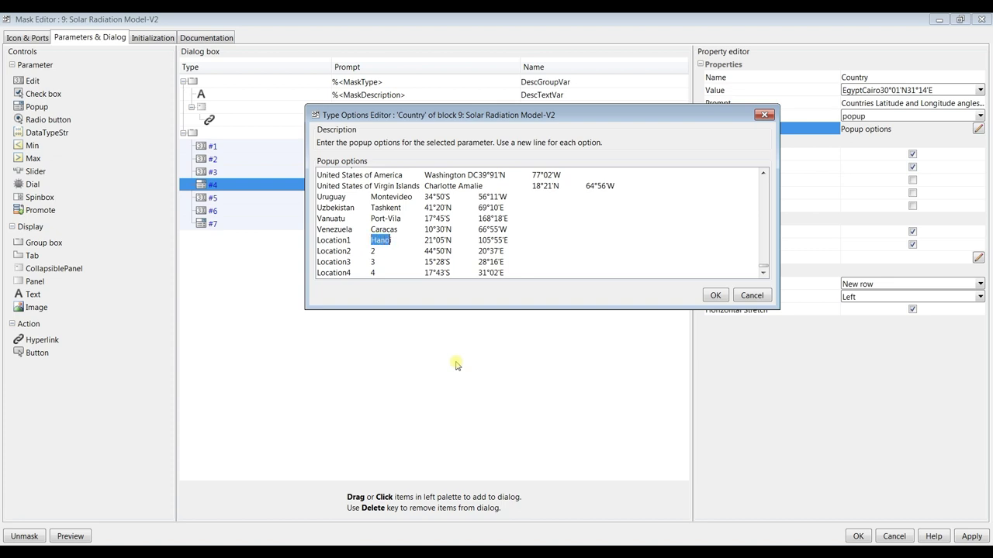
# Set Location1's city to 1 and the Location1 and Location2 latitudes to 23.8467 and 23.8315
pyautogui.write('1')
pyautogui.press('Right')
pyautogui.hotkey('shift', 'Right')
pyautogui.hotkey('shift', 'Right')
pyautogui.hotkey('shift', 'Right')
pyautogui.hotkey('shift', 'Right')
pyautogui.hotkey('shift', 'Right')
pyautogui.hotkey('shift', 'Right')
pyautogui.write('23.8467')
pyautogui.hotkey('shift', 'Left')
pyautogui.hotkey('shift', 'Left')
pyautogui.hotkey('shift', 'Left')
pyautogui.hotkey('shift', 'Left')
pyautogui.hotkey('shift', 'Left')
pyautogui.hotkey('shift', 'Left')
pyautogui.write('23')
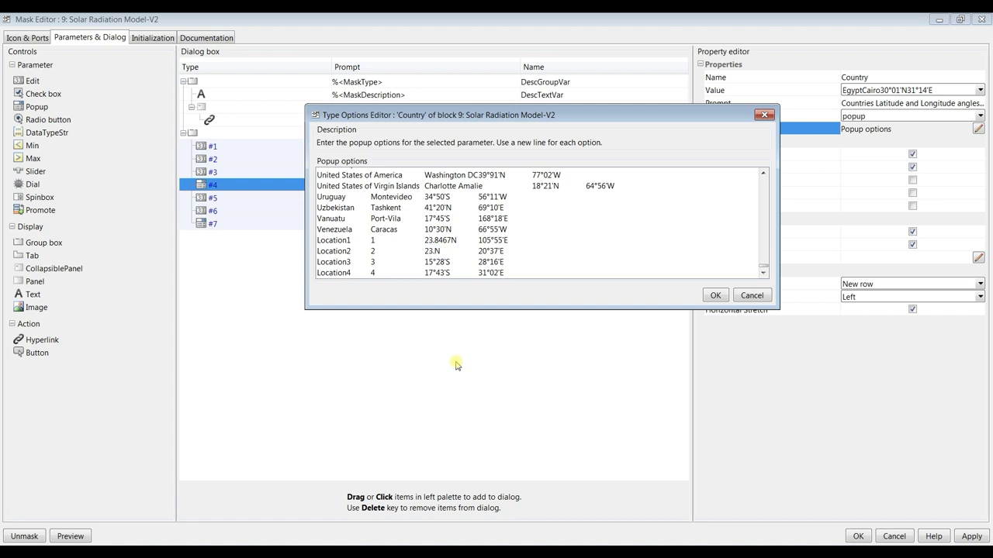
pyautogui.write('.8315')
# Set Location3 and Location4 latitudes to 24.3783N and 23.0098N, changing S to N
pyautogui.press('Left')
pyautogui.hotkey('shift', 'Left')
pyautogui.hotkey('shift', 'Left')
pyautogui.hotkey('shift', 'Left')
pyautogui.hotkey('shift', 'Left')
pyautogui.hotkey('shift', 'Left')
pyautogui.hotkey('shift', 'Left')
pyautogui.write('24.3783')
pyautogui.hotkey('shift', 'Right')
pyautogui.write('N')
pyautogui.press('Left')
pyautogui.hotkey('shift', 'Left')
pyautogui.hotkey('shift', 'Left')
pyautogui.hotkey('shift', 'Left')
pyautogui.hotkey('shift', 'Left')
pyautogui.hotkey('shift', 'Left')
pyautogui.hotkey('shift', 'Left')
pyautogui.write('23.0098')
pyautogui.hotkey('shift', 'Right')
pyautogui.write('N')
pyautogui.hotkey('shift', 'Right')
pyautogui.hotkey('shift', 'Right')
pyautogui.hotkey('shift', 'Right')
pyautogui.hotkey('shift', 'Right')
pyautogui.hotkey('shift', 'Right')
pyautogui.hotkey('shift', 'Right')
pyautogui.hotkey('shift', 'Right')
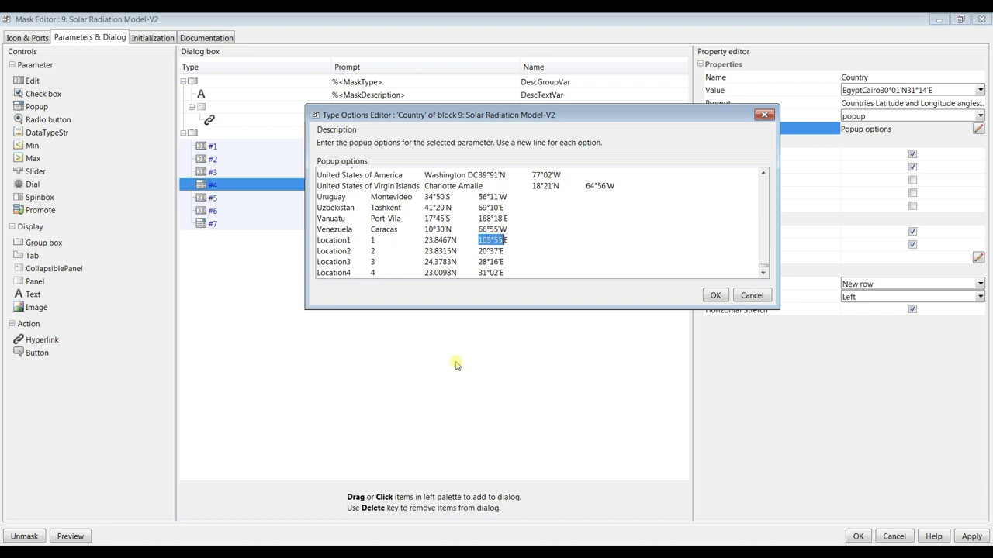
# Enter longitudes 91.9099, 91.2868, 92.1548 and 91.7198 for Location1–4 and confirm the options
pyautogui.write('91.9099')
pyautogui.hotkey('shift', 'Left')
pyautogui.hotkey('shift', 'Left')
pyautogui.hotkey('shift', 'Left')
pyautogui.hotkey('shift', 'Left')
pyautogui.hotkey('shift', 'Left')
pyautogui.hotkey('shift', 'Left')
pyautogui.write('91.2868')
pyautogui.press('Left')
pyautogui.hotkey('shift', 'Left')
pyautogui.hotkey('shift', 'Left')
pyautogui.hotkey('shift', 'Left')
pyautogui.hotkey('shift', 'Left')
pyautogui.hotkey('shift', 'Left')
pyautogui.hotkey('shift', 'Left')
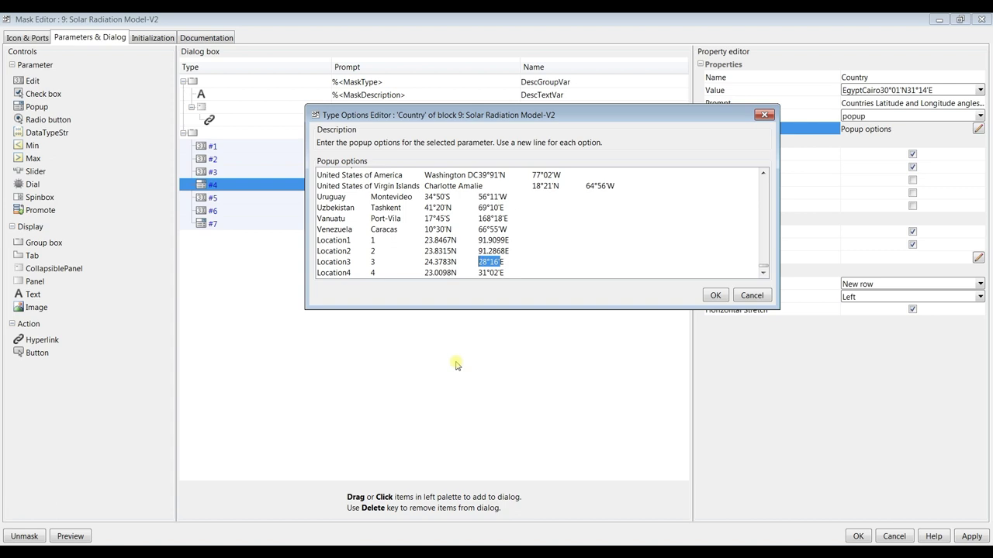
pyautogui.write('92.1548')
pyautogui.hotkey('shift', 'Left')
pyautogui.hotkey('shift', 'Left')
pyautogui.hotkey('shift', 'Left')
pyautogui.hotkey('shift', 'Left')
pyautogui.hotkey('shift', 'Left')
pyautogui.hotkey('shift', 'Left')
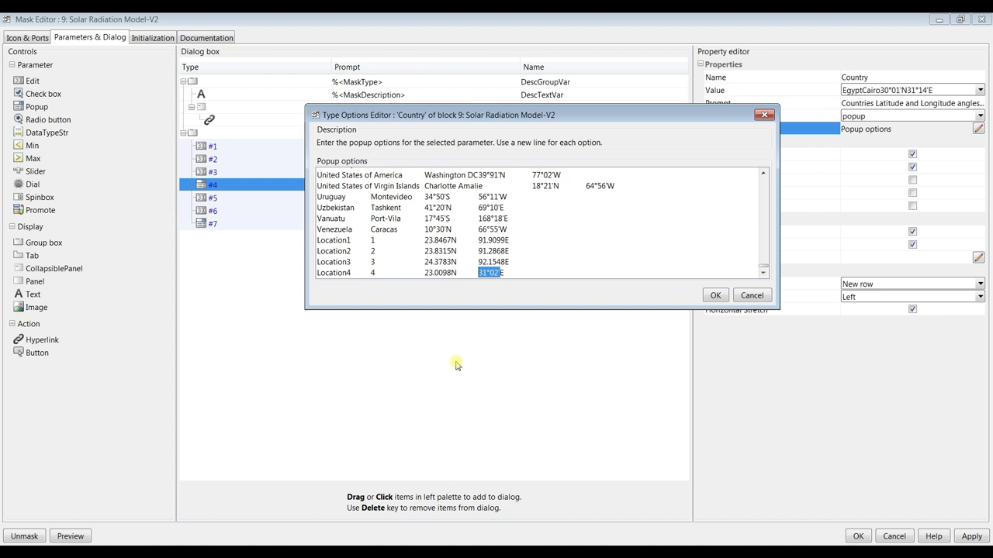
pyautogui.write('91.7198')
pyautogui.click(716, 296)
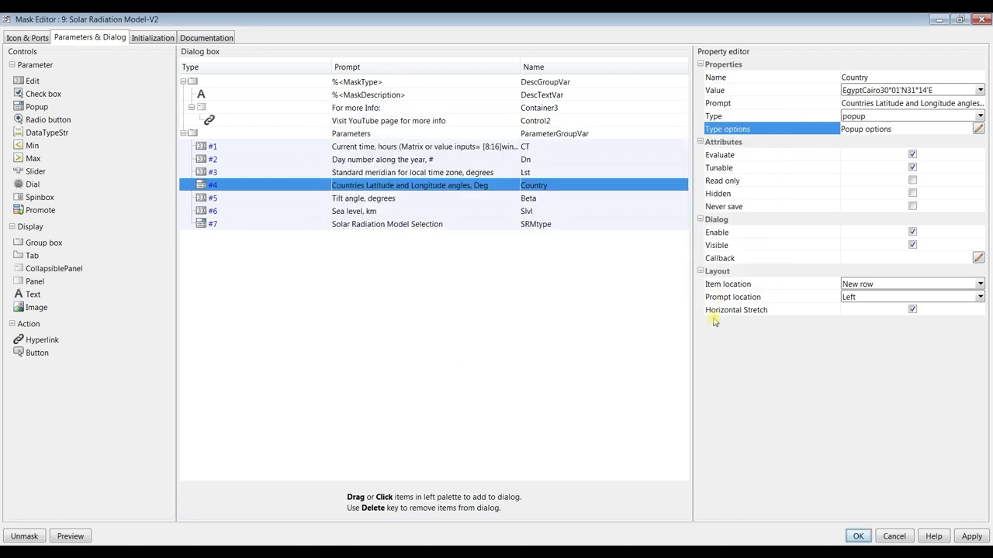
# Close the mask editor and choose Location1 in the Solar Radiation Model's location list
pyautogui.click(859, 536)
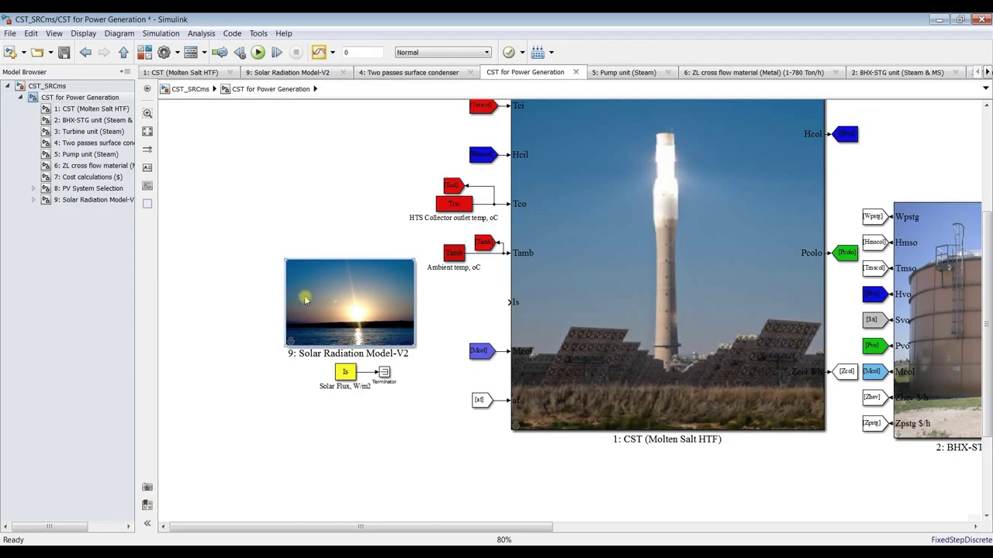
pyautogui.doubleClick(305, 294)
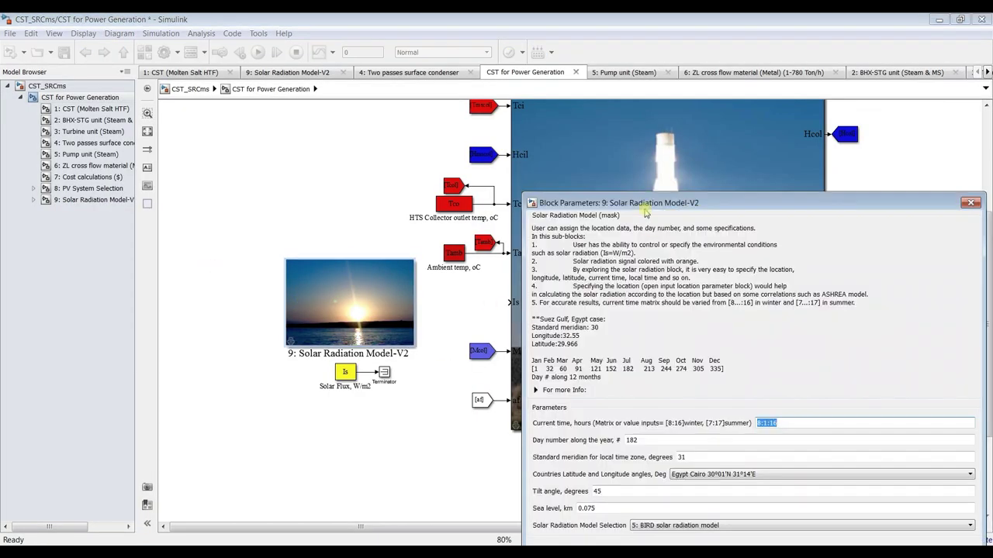
pyautogui.moveTo(641, 199); pyautogui.dragTo(400, 21)
pyautogui.click(484, 295)
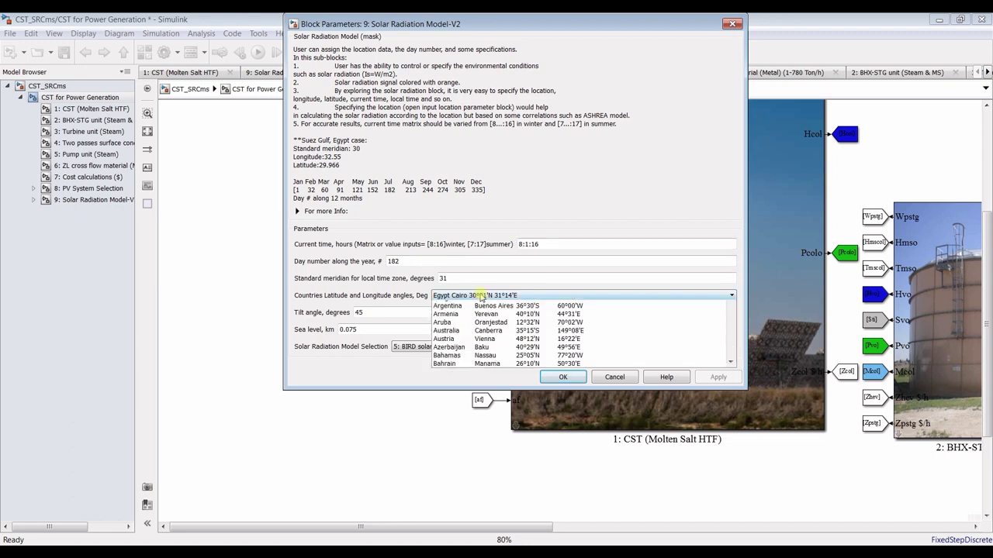
pyautogui.moveTo(729, 339); pyautogui.dragTo(730, 418)
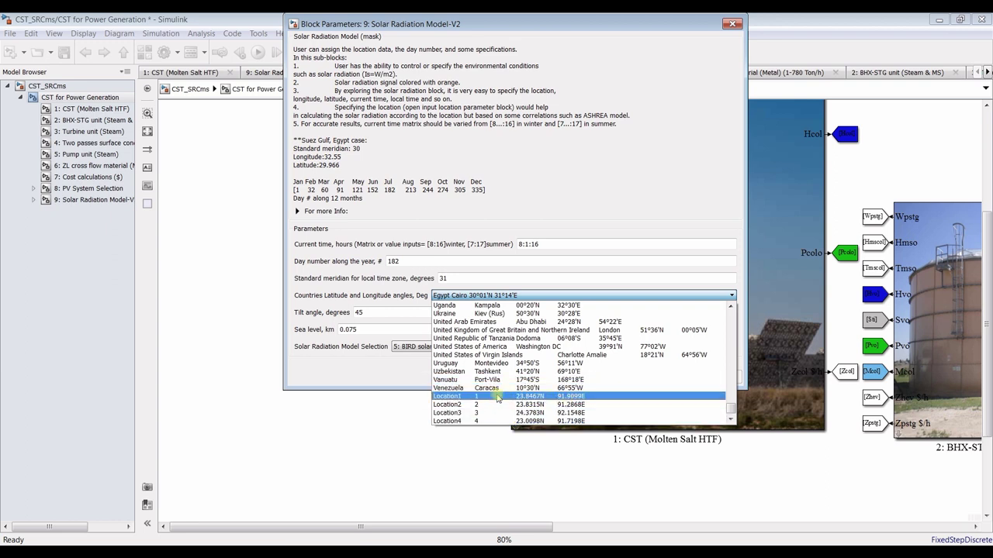
pyautogui.click(541, 398)
# Set the standard meridian to 50, apply and confirm the parameters, and save the model
pyautogui.doubleClick(460, 276)
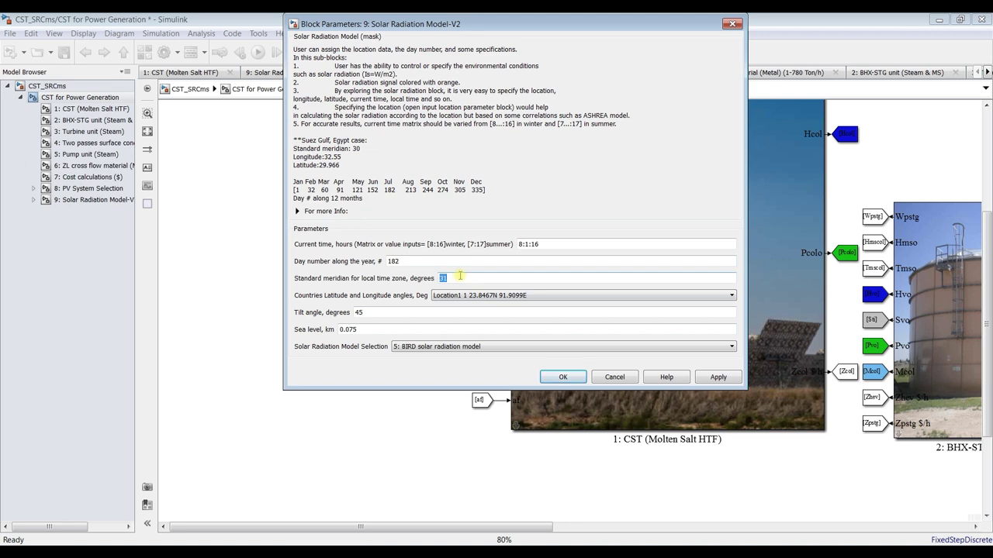
pyautogui.write('50')
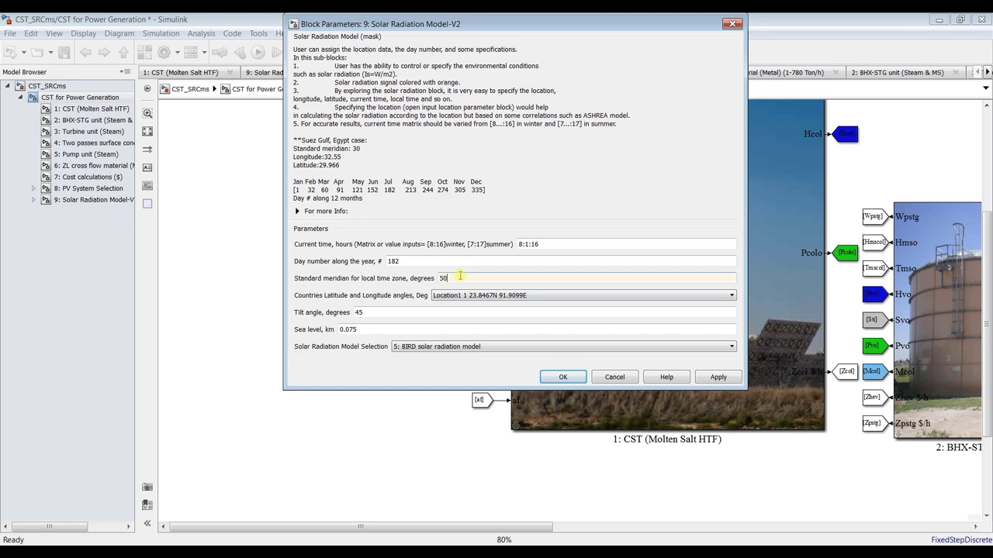
pyautogui.click(732, 382)
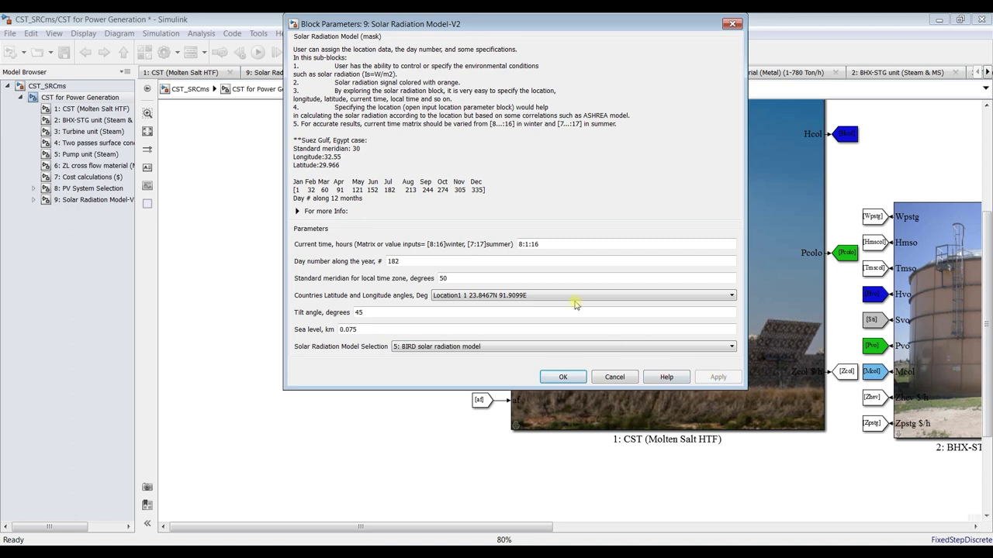
pyautogui.doubleClick(549, 244)
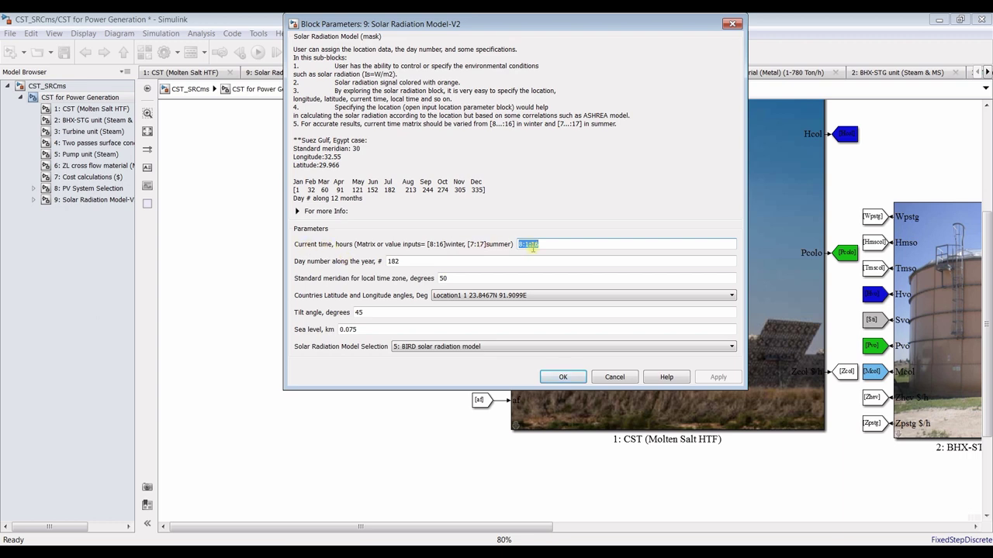
pyautogui.click(562, 379)
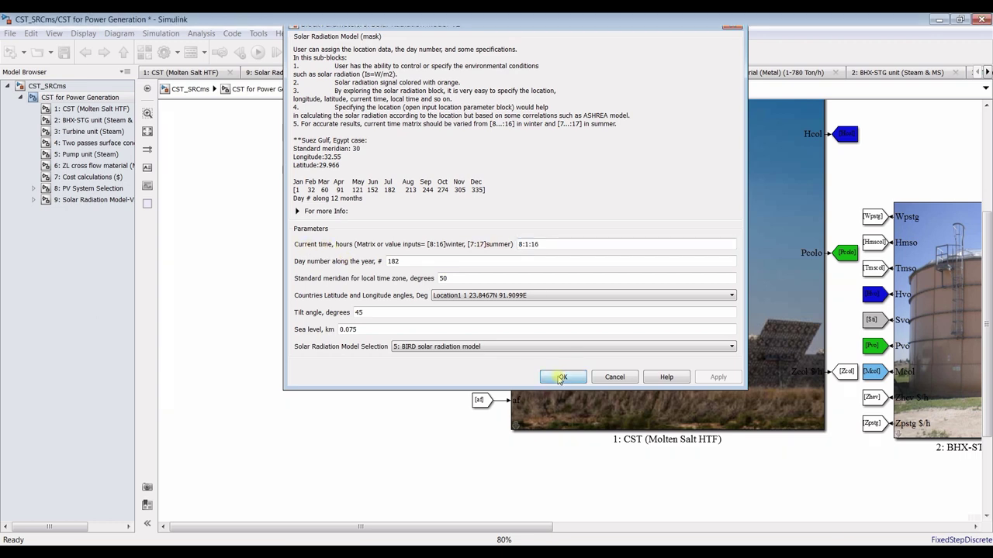
pyautogui.click(64, 52)
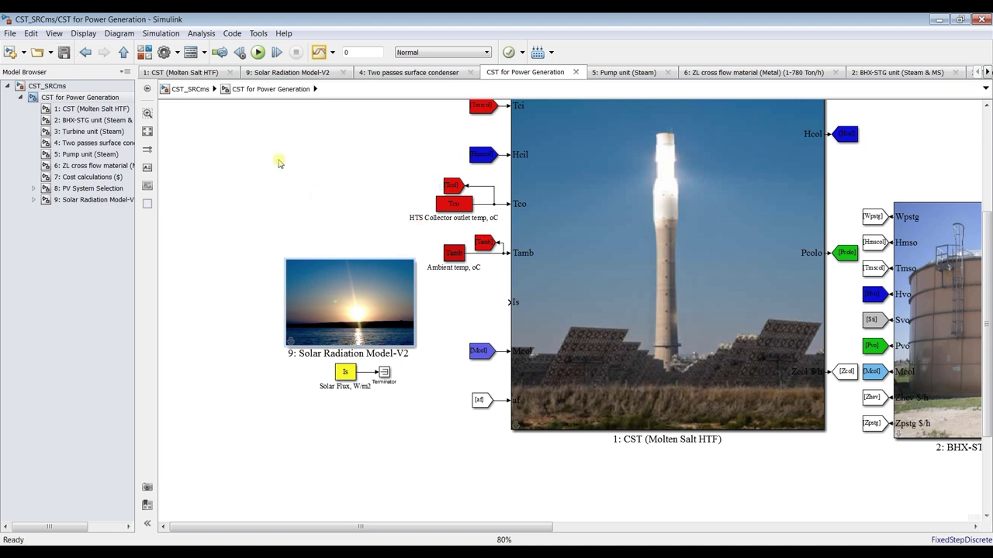
# Place a Display block below the CST block, then open the Solar Radiation subsystem's BIRD solar model
pyautogui.click(144, 52)
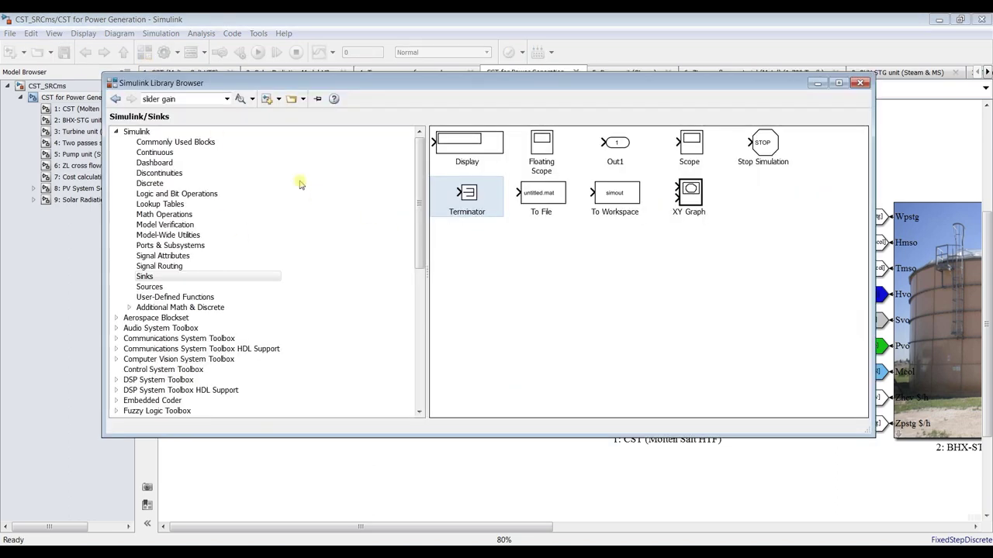
pyautogui.moveTo(471, 146); pyautogui.dragTo(481, 472)
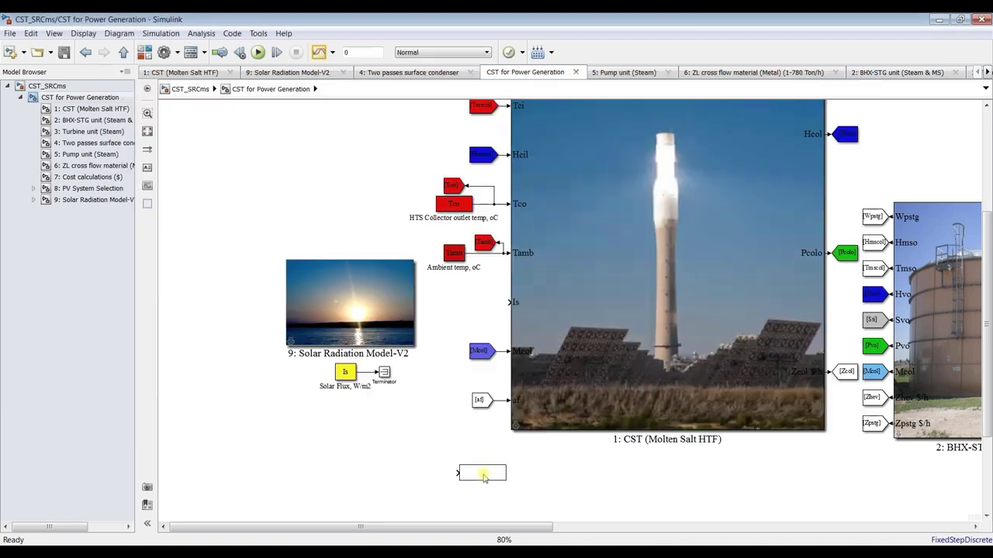
pyautogui.click(84, 199)
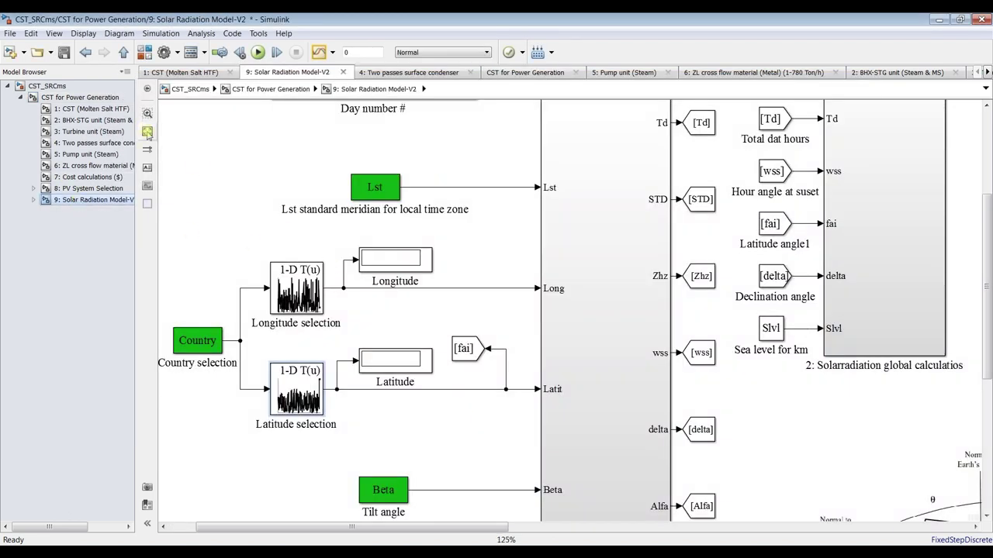
pyautogui.click(147, 131)
pyautogui.scroll(3, 878, 340)
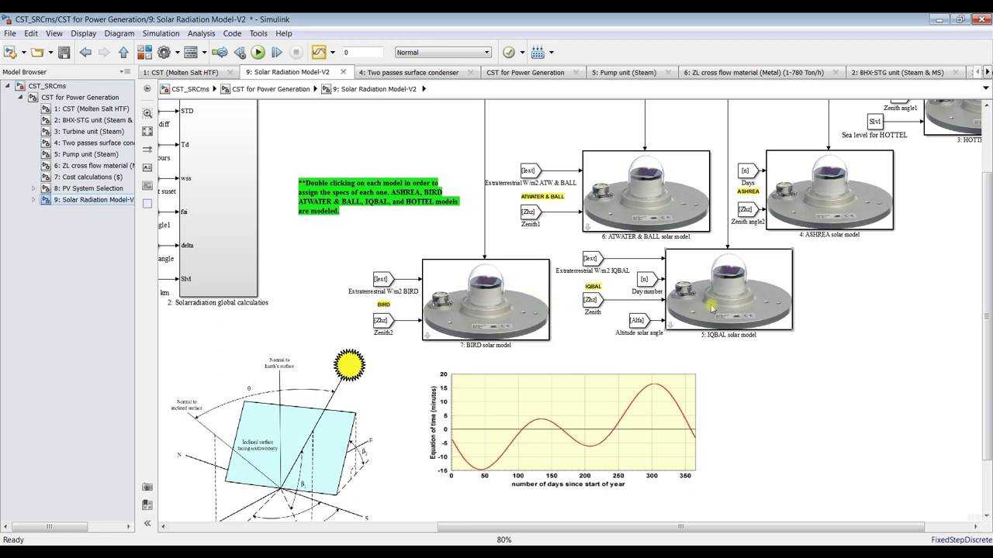
pyautogui.scroll(-2, 805, 221)
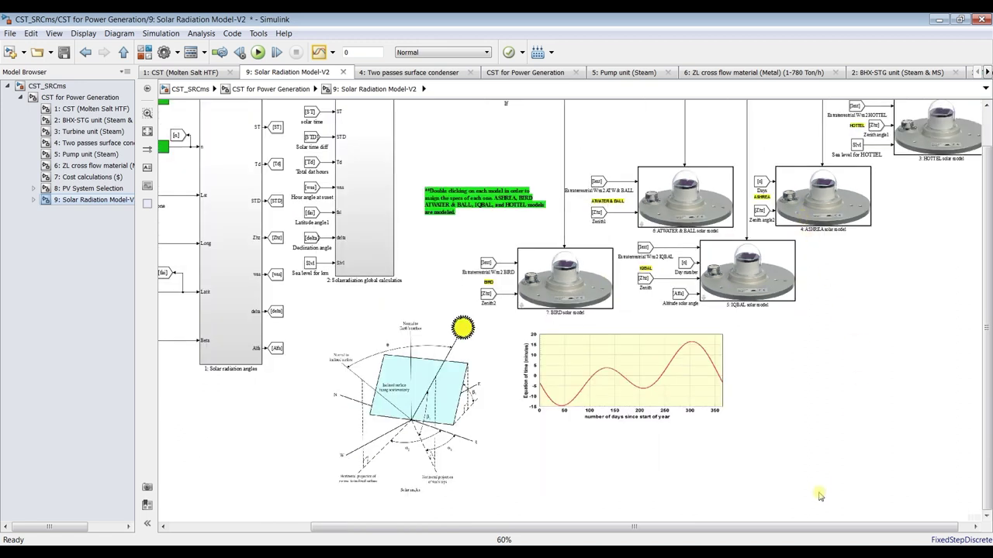
pyautogui.moveTo(851, 526); pyautogui.dragTo(863, 527)
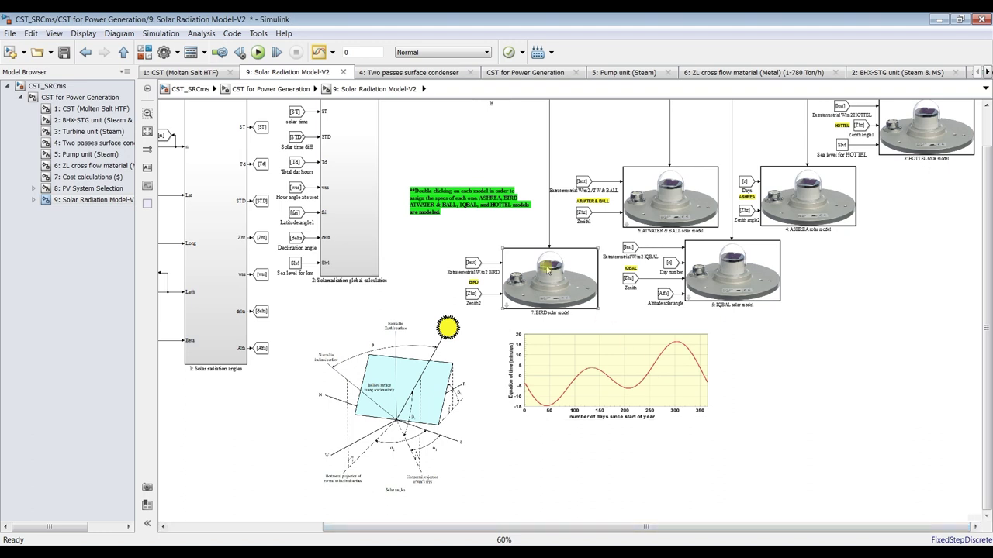
pyautogui.click(34, 200)
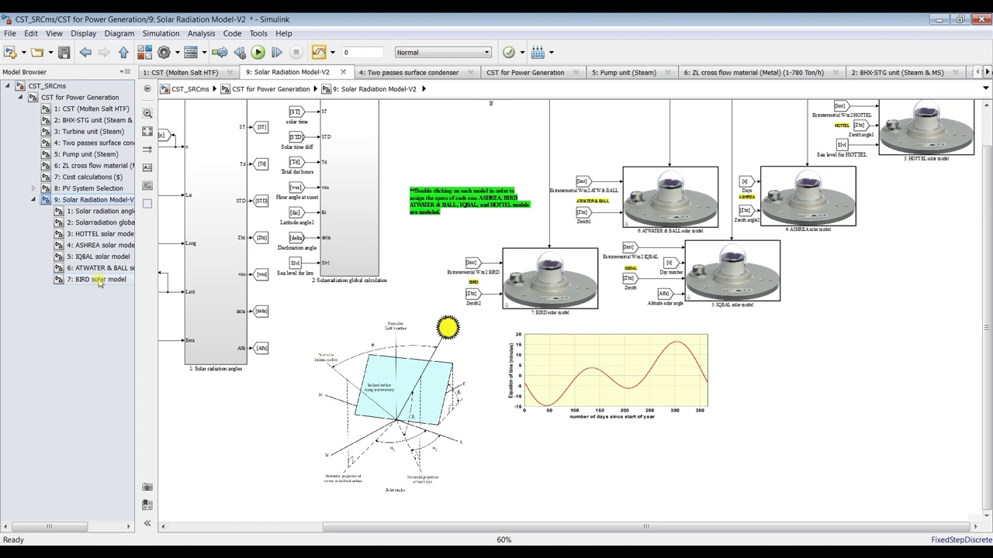
pyautogui.click(97, 280)
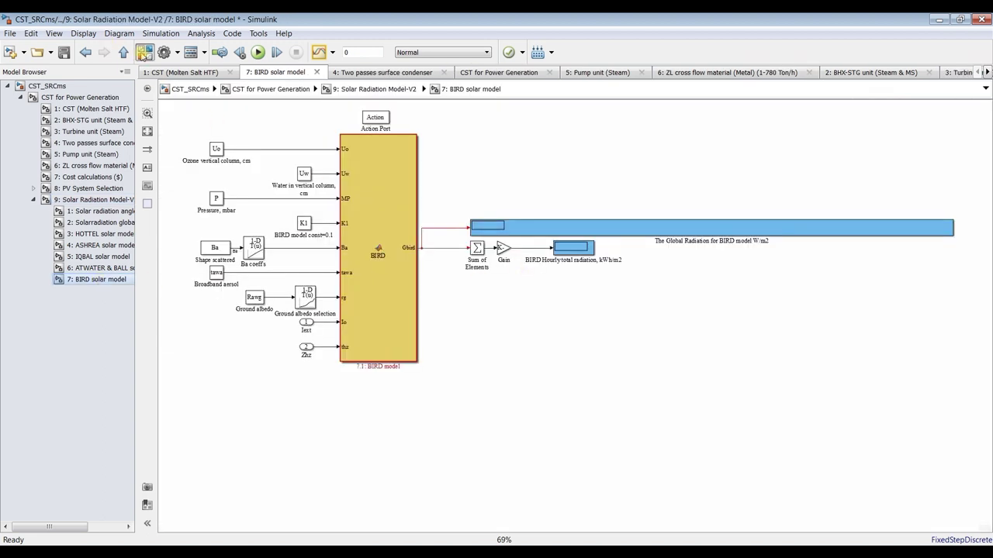
# Place an Out1 port in the BIRD solar model subsystem, then delete it again
pyautogui.click(144, 52)
pyautogui.moveTo(619, 144)
pyautogui.mouseDown()
pyautogui.moveTo(701, 165)
pyautogui.moveTo(915, 131)
pyautogui.moveTo(694, 153)
pyautogui.mouseUp()
pyautogui.moveTo(675, 132); pyautogui.dragTo(624, 169)
pyautogui.press('Delete')
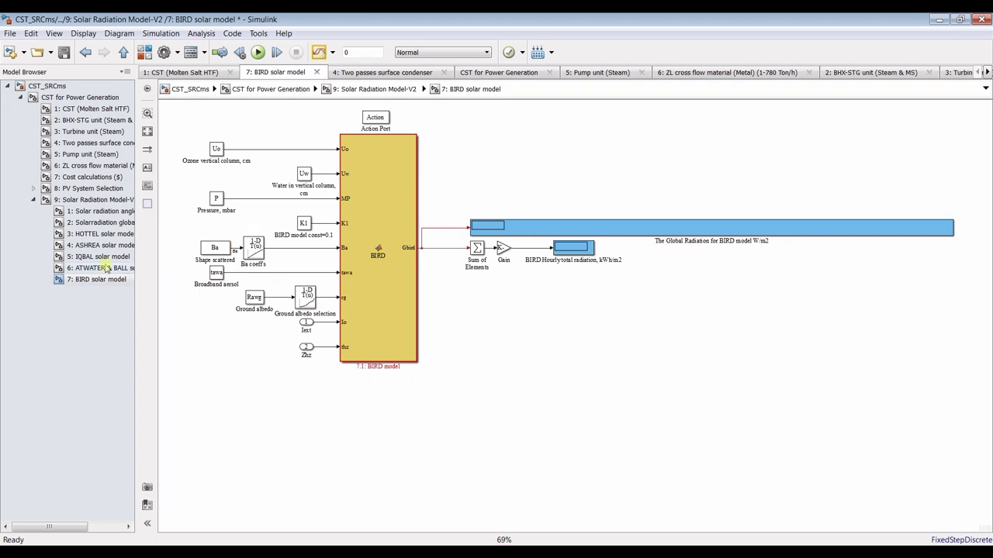
# In the IQBAL solar model subsystem, add an Out1 port near the Gqb line and delete it
pyautogui.click(86, 259)
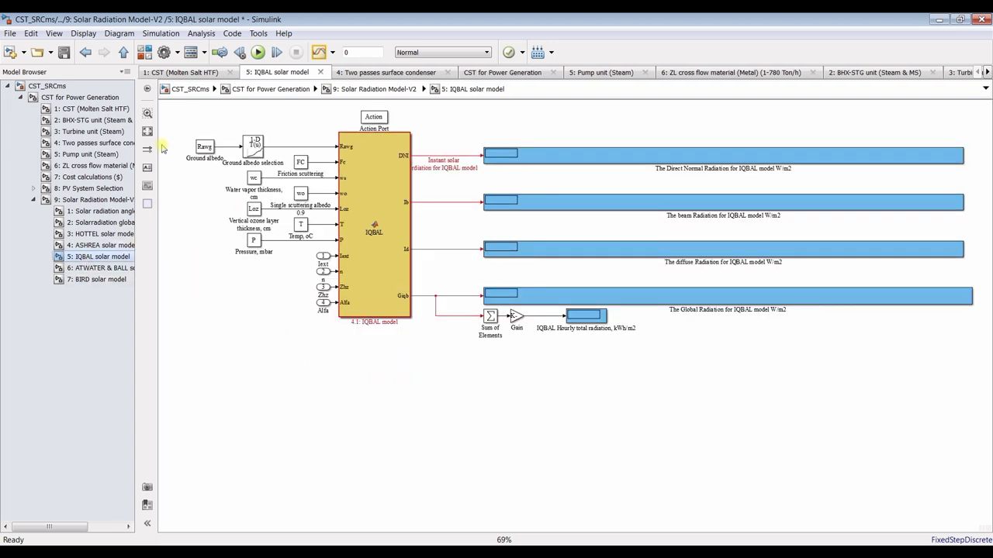
pyautogui.click(145, 52)
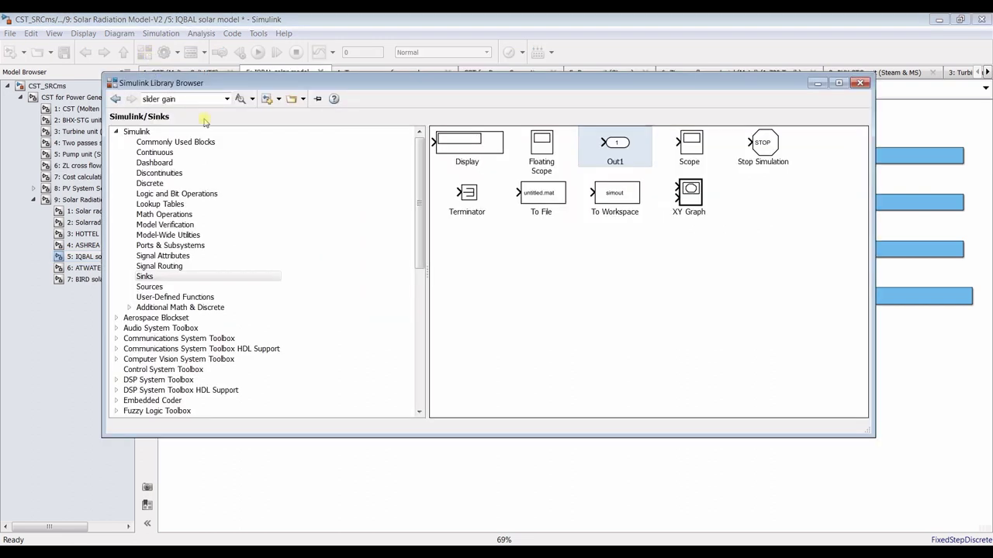
pyautogui.moveTo(621, 146); pyautogui.dragTo(450, 283)
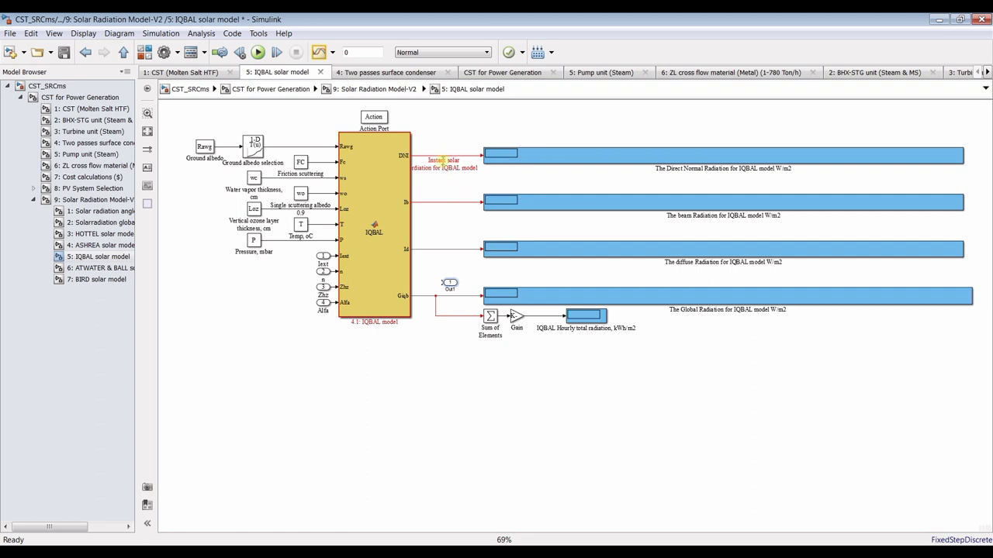
pyautogui.moveTo(466, 268); pyautogui.dragTo(437, 288)
pyautogui.press('Delete')
# Set Solar Radiation Model-V2 to '3: IQBAL solar radiation model' and run the simulation
pyautogui.click(62, 98)
pyautogui.doubleClick(357, 278)
pyautogui.moveTo(702, 209); pyautogui.dragTo(594, 97)
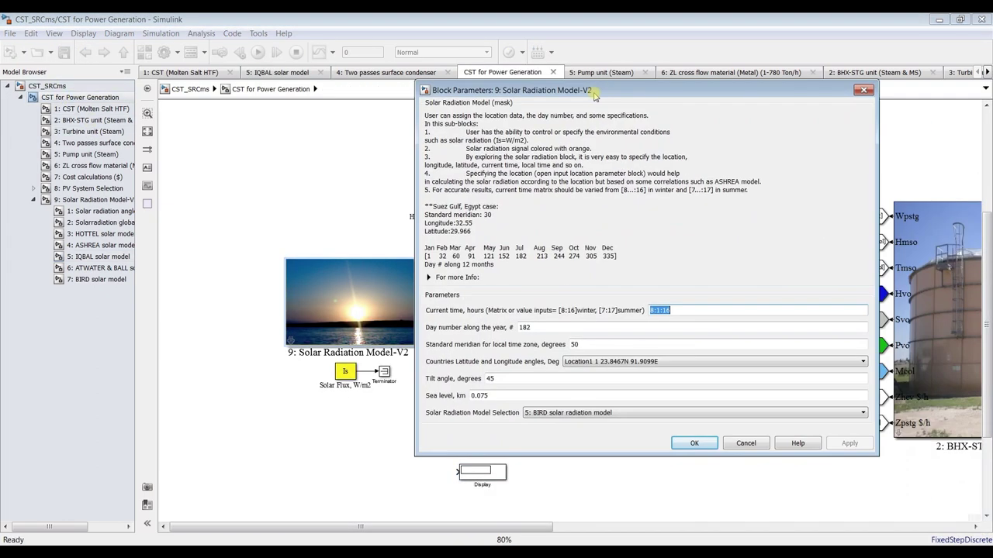
pyautogui.click(590, 413)
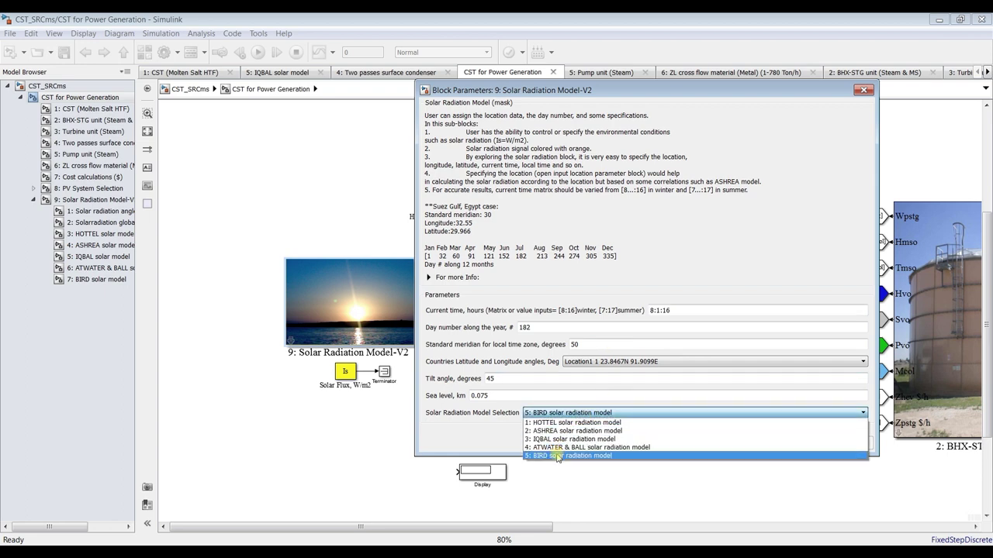
pyautogui.click(550, 440)
pyautogui.click(846, 443)
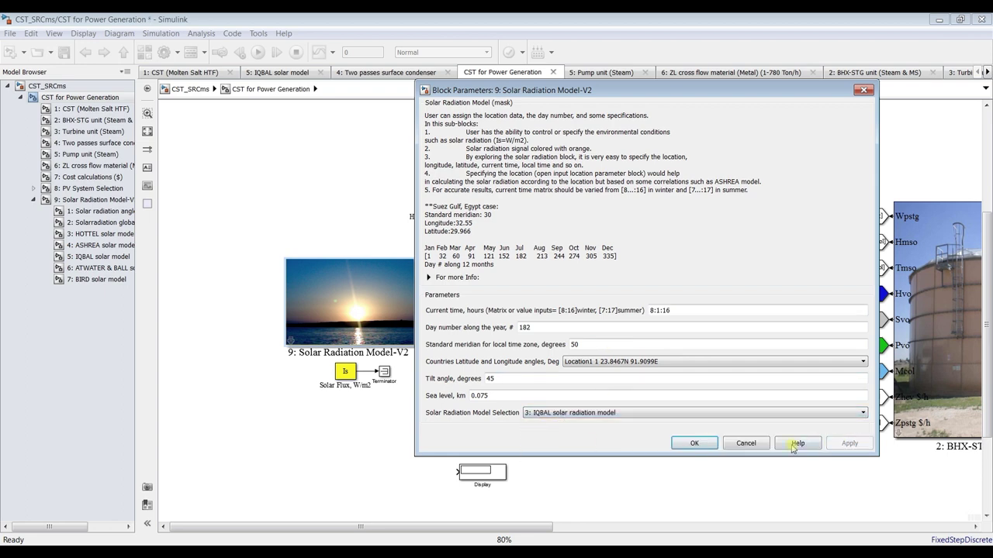
pyautogui.click(694, 443)
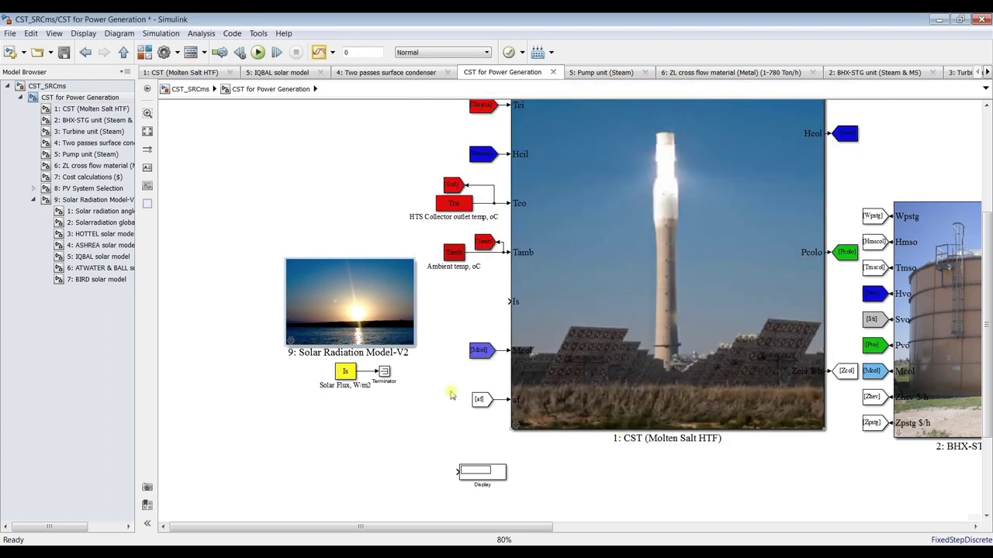
pyautogui.click(80, 257)
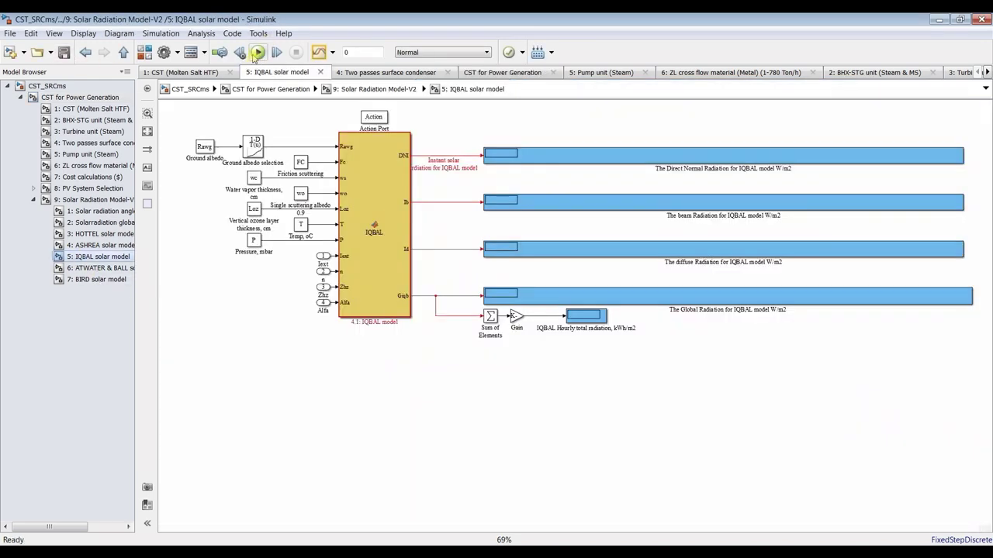
pyautogui.click(258, 52)
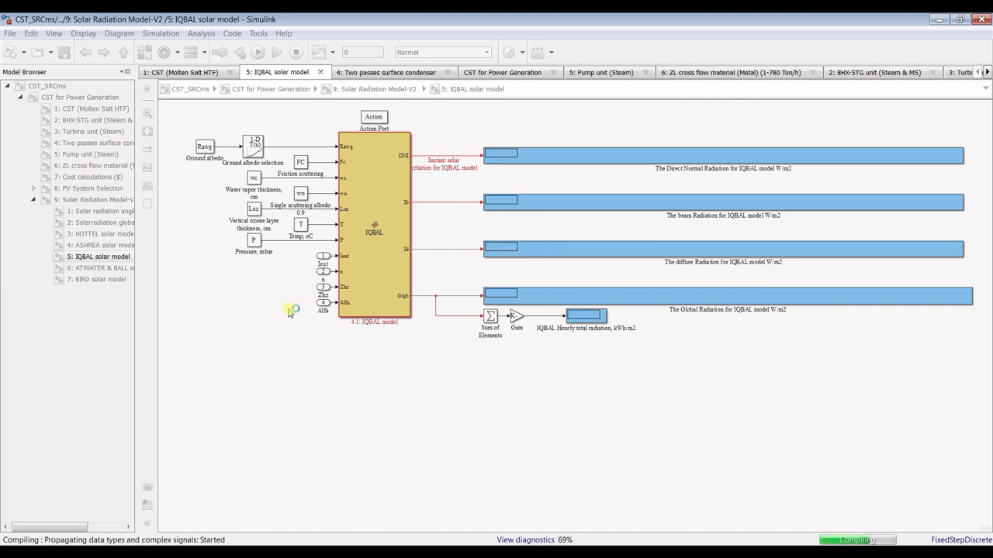